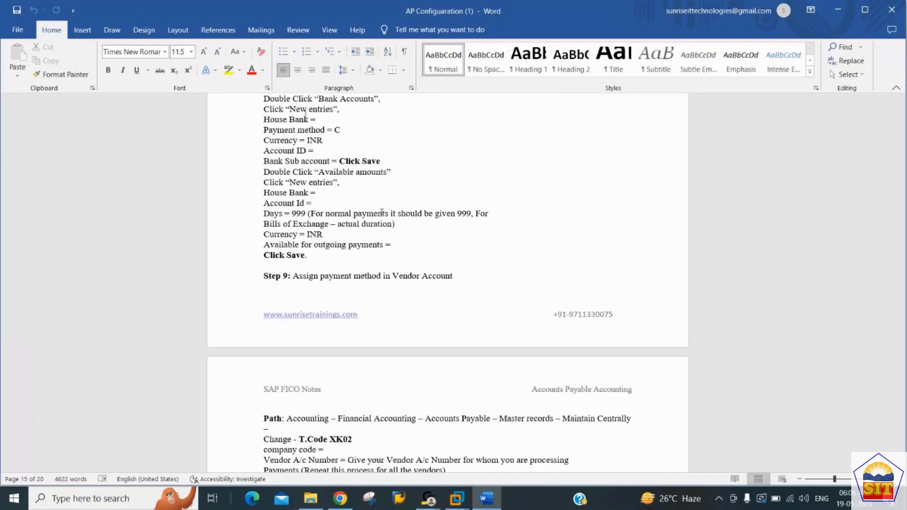
Review the Step 7 to Step 9 notes on cheque lots, bank determination and assigning the payment method in the vendor account.
{"action": "key", "text": "Up"}
{"action": "key", "text": "Up"}
{"action": "key", "text": "Up"}
{"action": "key", "text": "Up"}
{"action": "key", "text": "Up"}
{"action": "key", "text": "Up"}
{"action": "key", "text": "Up"}
{"action": "key", "text": "Up"}
{"action": "key", "text": "Up"}
{"action": "key", "text": "Up"}
{"action": "key", "text": "Up"}
{"action": "key", "text": "Up"}
{"action": "key", "text": "Up"}
{"action": "key", "text": "Up"}
{"action": "key", "text": "Up"}
{"action": "key", "text": "Up"}
{"action": "key", "text": "Down"}
{"action": "key", "text": "Down"}
{"action": "key", "text": "Down"}
{"action": "key", "text": "Down"}
{"action": "key", "text": "Down"}
{"action": "key", "text": "Down"}
{"action": "key", "text": "Down"}
{"action": "key", "text": "Down"}
{"action": "key", "text": "Down"}
{"action": "key", "text": "Down"}
{"action": "key", "text": "Down"}
{"action": "key", "text": "Down"}
{"action": "key", "text": "Down"}
{"action": "key", "text": "Down"}
{"action": "key", "text": "Down"}
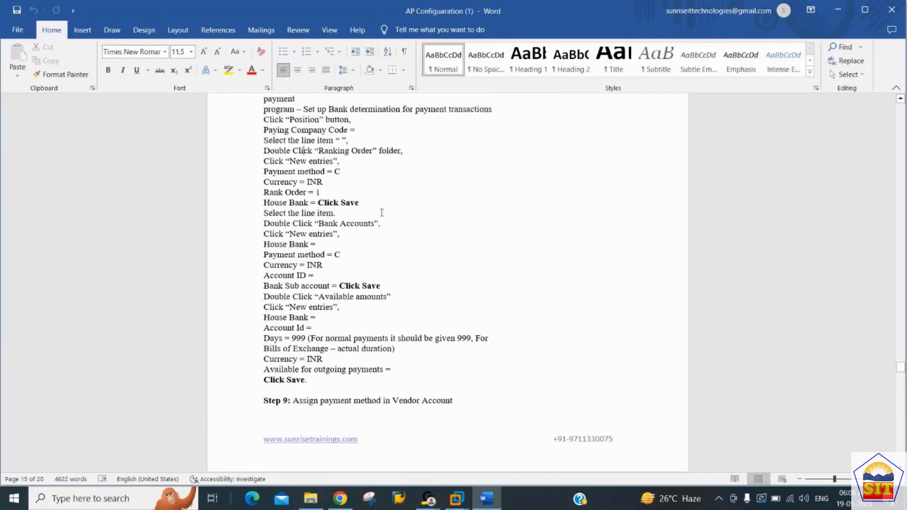
{"action": "key", "text": "Down"}
{"action": "key", "text": "Down"}
{"action": "key", "text": "Down"}
{"action": "key", "text": "Down"}
{"action": "key", "text": "Down"}
{"action": "key", "text": "Down"}
{"action": "key", "text": "Down"}
{"action": "key", "text": "Down"}
{"action": "key", "text": "Down"}
{"action": "key", "text": "Down"}
{"action": "key", "text": "Down"}
{"action": "key", "text": "Up"}
{"action": "key", "text": "Up"}
{"action": "key", "text": "Up"}
{"action": "key", "text": "Up"}
{"action": "key", "text": "Up"}
{"action": "key", "text": "Up"}
{"action": "key", "text": "Up"}
{"action": "key", "text": "Up"}
{"action": "key", "text": "Up"}
{"action": "key", "text": "Up"}
{"action": "key", "text": "Up"}
{"action": "key", "text": "Up"}
{"action": "key", "text": "Up"}
{"action": "key", "text": "Up"}
{"action": "key", "text": "Up"}
{"action": "key", "text": "Down"}
{"action": "key", "text": "Up"}
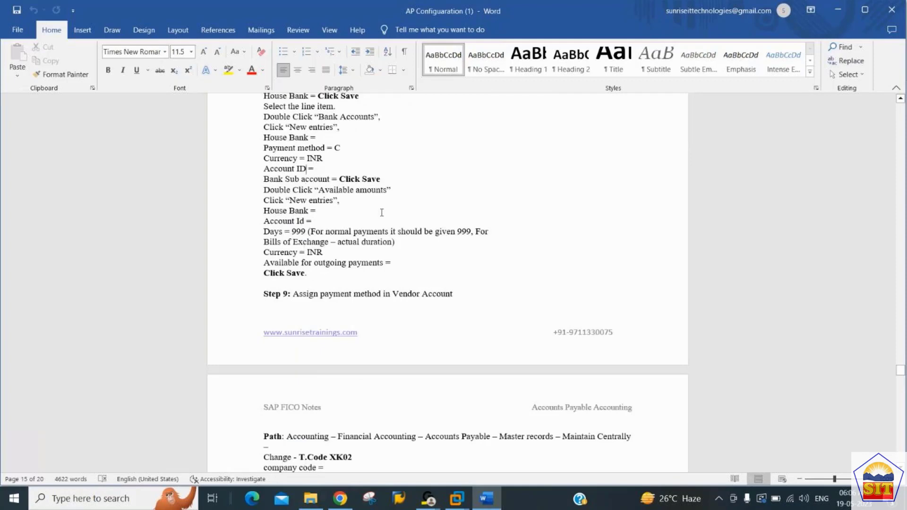
{"action": "key", "text": "Up"}
{"action": "key", "text": "Up"}
{"action": "key", "text": "Up"}
{"action": "key", "text": "Up"}
{"action": "key", "text": "Up"}
{"action": "key", "text": "Up"}
{"action": "key", "text": "Up"}
{"action": "key", "text": "Up"}
{"action": "key", "text": "Up"}
{"action": "key", "text": "Up"}
{"action": "key", "text": "Up"}
{"action": "key", "text": "Up"}
{"action": "key", "text": "Up"}
{"action": "key", "text": "Up"}
{"action": "key", "text": "Up"}
{"action": "key", "text": "Up"}
{"action": "key", "text": "Up"}
{"action": "key", "text": "Up"}
{"action": "key", "text": "Up"}
{"action": "key", "text": "Up"}
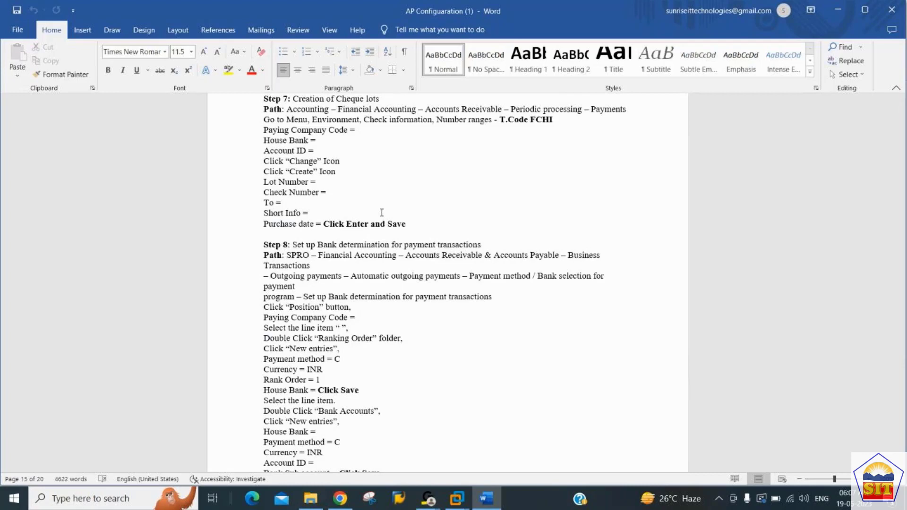
{"action": "key", "text": "Down"}
{"action": "key", "text": "Down"}
{"action": "key", "text": "Down"}
{"action": "key", "text": "Down"}
{"action": "key", "text": "Down"}
{"action": "key", "text": "Down"}
{"action": "key", "text": "Down"}
{"action": "key", "text": "Down"}
{"action": "key", "text": "Down"}
{"action": "key", "text": "Down"}
{"action": "key", "text": "Down"}
{"action": "key", "text": "Down"}
{"action": "key", "text": "Down"}
{"action": "key", "text": "Down"}
{"action": "key", "text": "Down"}
{"action": "key", "text": "Down"}
{"action": "key", "text": "Down"}
{"action": "key", "text": "Down"}
{"action": "key", "text": "Down"}
{"action": "key", "text": "Down"}
{"action": "key", "text": "Down"}
{"action": "key", "text": "Down"}
{"action": "key", "text": "Down"}
{"action": "key", "text": "Down"}
{"action": "key", "text": "Down"}
{"action": "key", "text": "Down"}
{"action": "key", "text": "Down"}
{"action": "key", "text": "Down"}
{"action": "key", "text": "Down"}
{"action": "key", "text": "Down"}
{"action": "key", "text": "Down"}
{"action": "key", "text": "Down"}
{"action": "key", "text": "Down"}
{"action": "key", "text": "Down"}
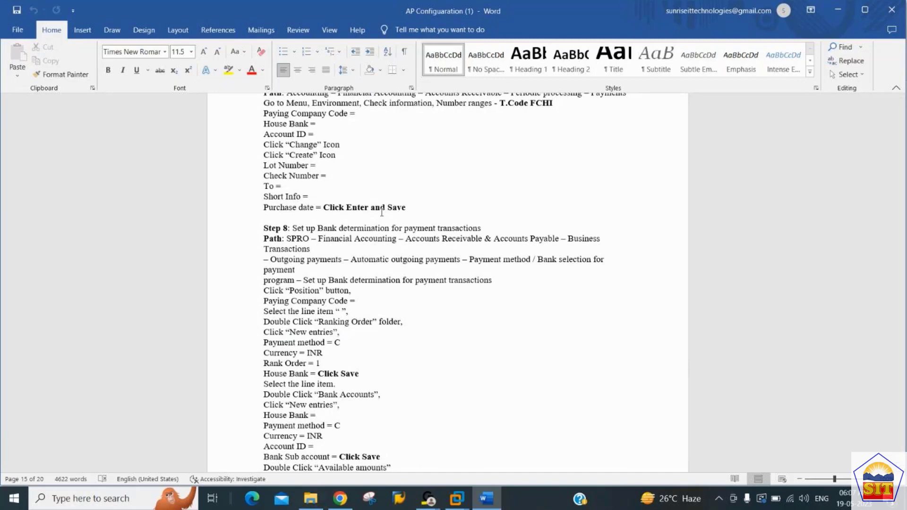
{"action": "key", "text": "Down"}
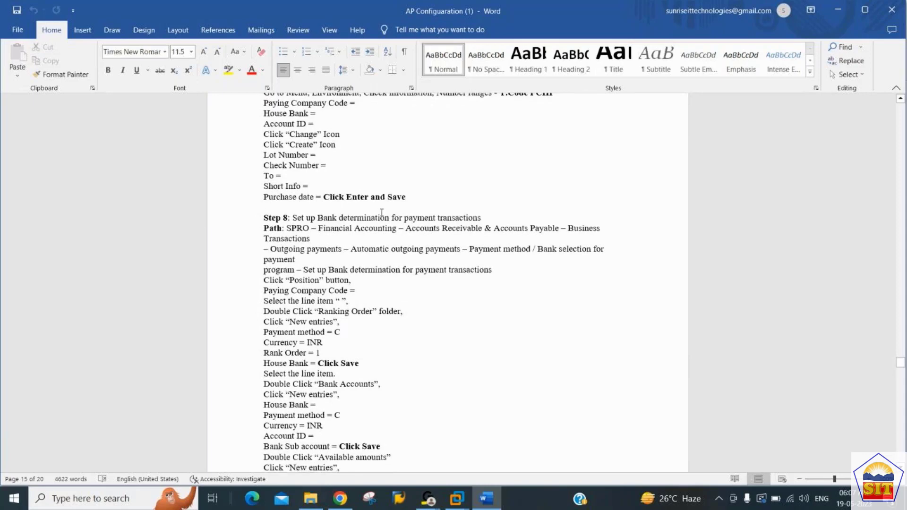
{"action": "key", "text": "Down"}
{"action": "key", "text": "Down"}
{"action": "key", "text": "Down"}
{"action": "key", "text": "Down"}
{"action": "key", "text": "Down"}
{"action": "key", "text": "Down"}
{"action": "key", "text": "Down"}
{"action": "key", "text": "Down"}
{"action": "key", "text": "Down"}
{"action": "key", "text": "Down"}
{"action": "key", "text": "Down"}
{"action": "key", "text": "Down"}
{"action": "key", "text": "Down"}
{"action": "key", "text": "Down"}
{"action": "key", "text": "Down"}
{"action": "key", "text": "Down"}
{"action": "key", "text": "Down"}
{"action": "key", "text": "Down"}
{"action": "key", "text": "Down"}
{"action": "key", "text": "Down"}
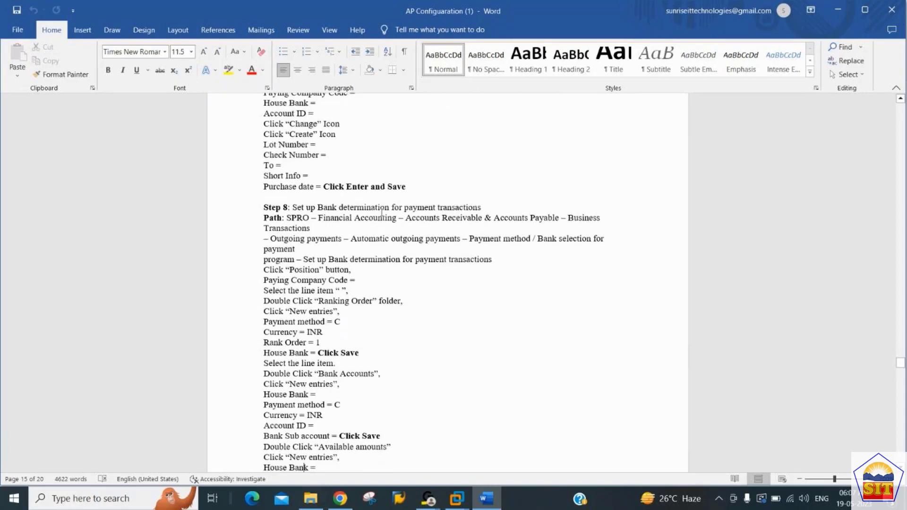
{"action": "key", "text": "Up"}
{"action": "key", "text": "Up"}
{"action": "key", "text": "Up"}
{"action": "key", "text": "Up"}
{"action": "key", "text": "Up"}
{"action": "key", "text": "Up"}
{"action": "key", "text": "Up"}
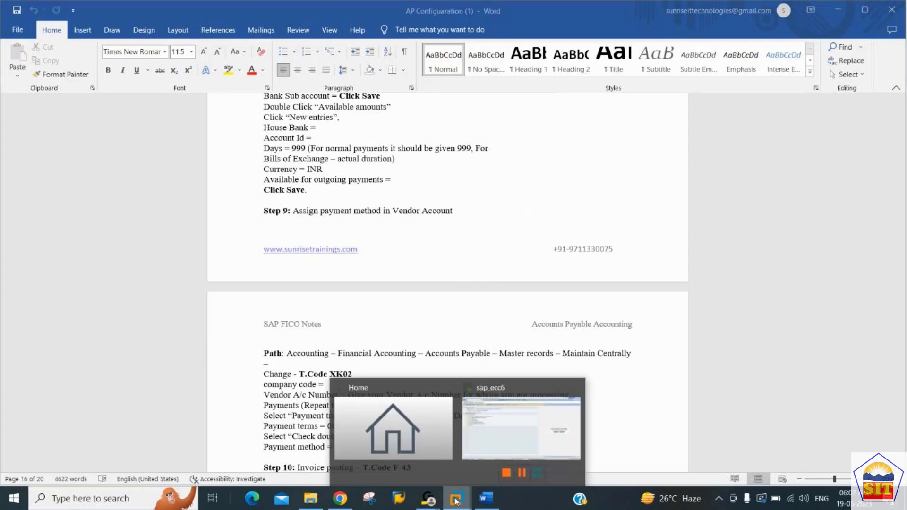
Switch to the sap_ecc6 virtual machine and open transaction XK02 for changing a vendor.
{"action": "left_click", "coordinate": [520, 435]}
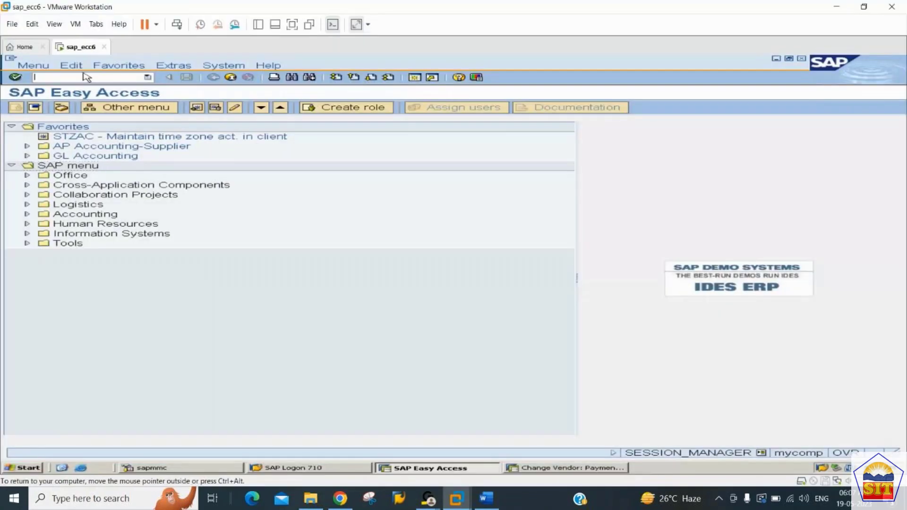
{"action": "type", "text": "xk02"}
{"action": "key", "text": "Return"}
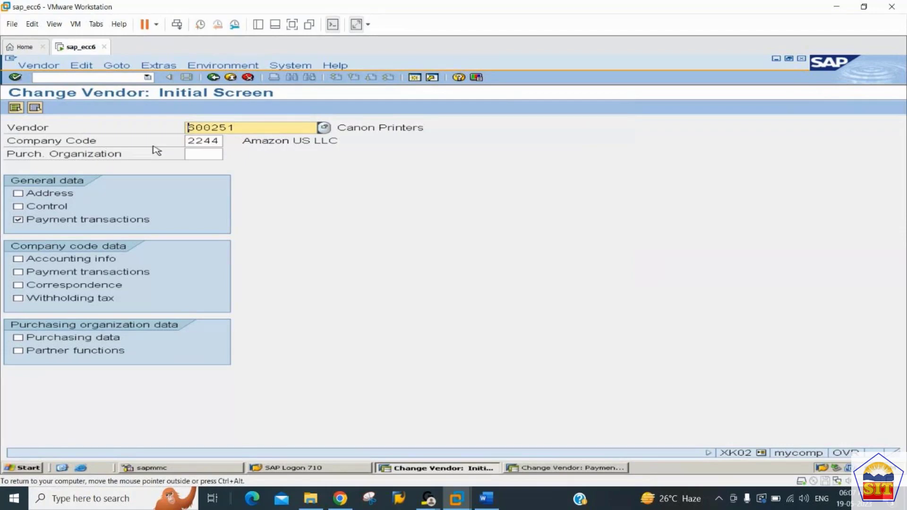
Open the Canon Printers vendor in company code 2244 with only the company-code Payment transactions view selected, not the general one.
{"action": "left_click", "coordinate": [46, 222]}
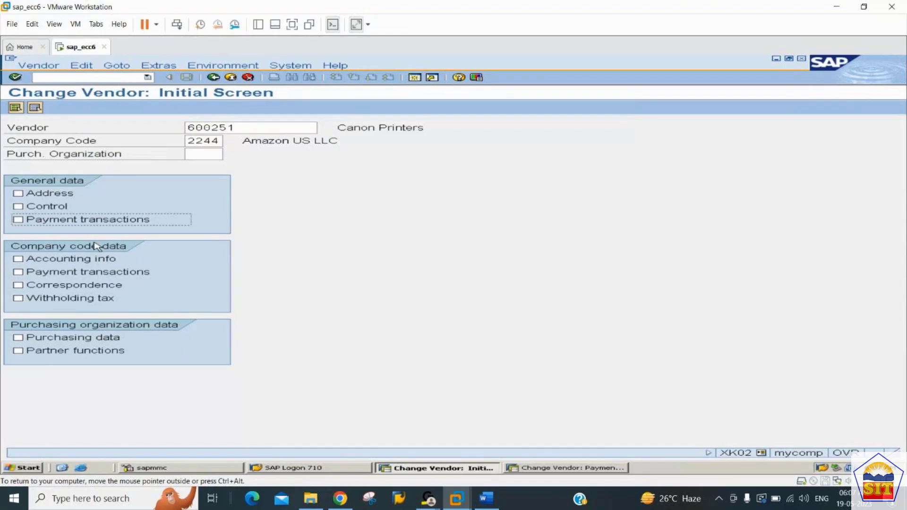
{"action": "left_click", "coordinate": [20, 274]}
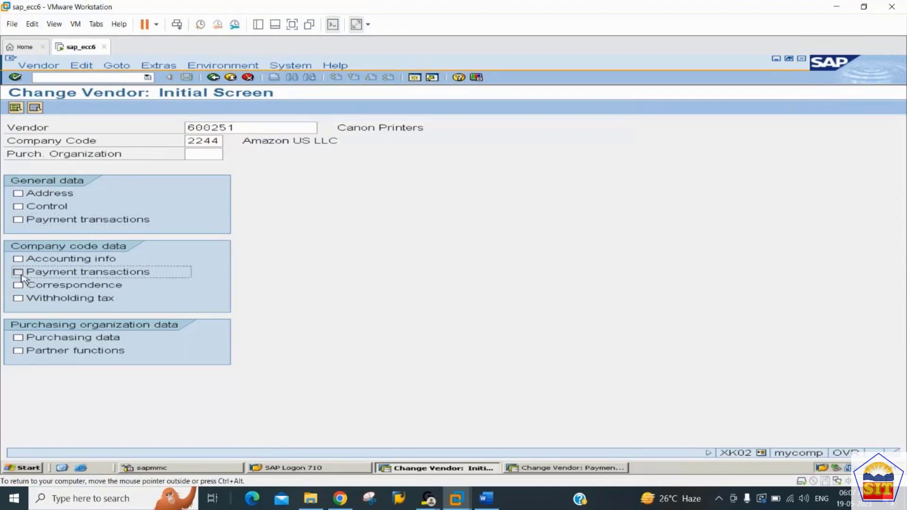
{"action": "key", "text": "Return"}
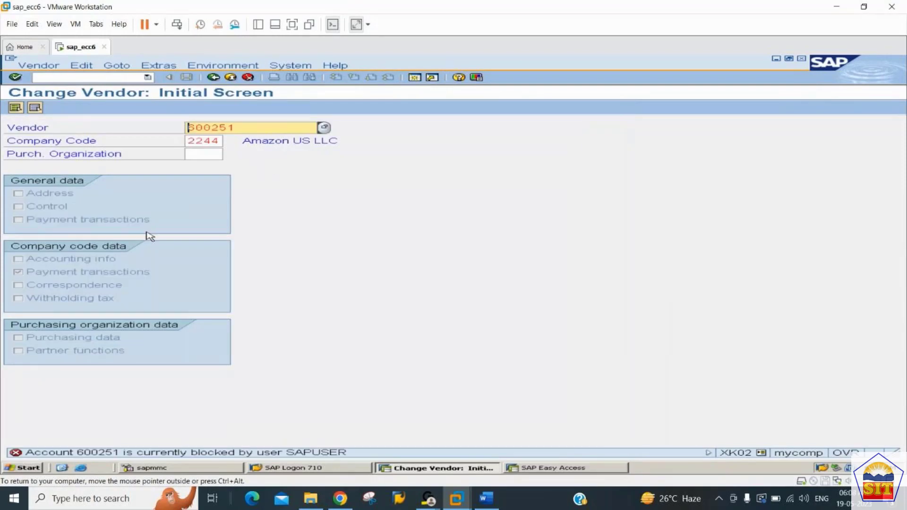
{"action": "key", "text": "Return"}
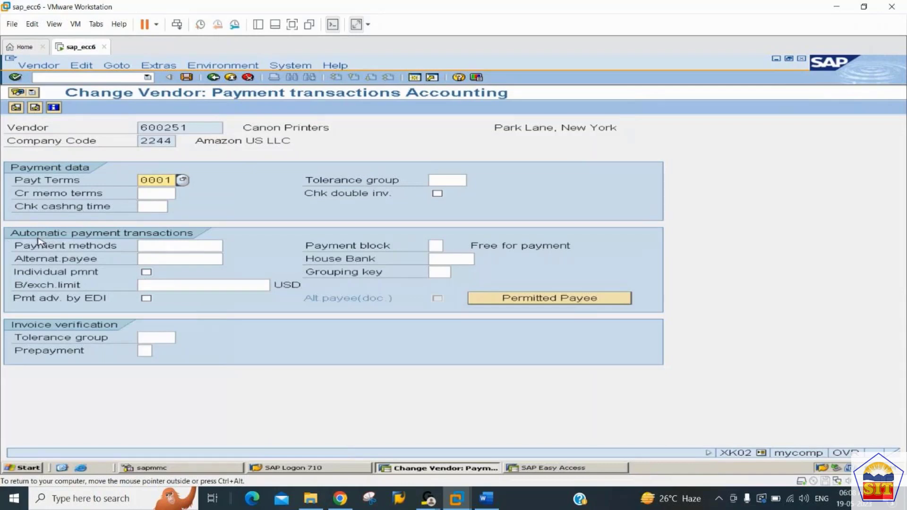
Assign outgoing payment method C (Check) to the vendor's automatic payment transactions and save the vendor record.
{"action": "left_click", "coordinate": [172, 245]}
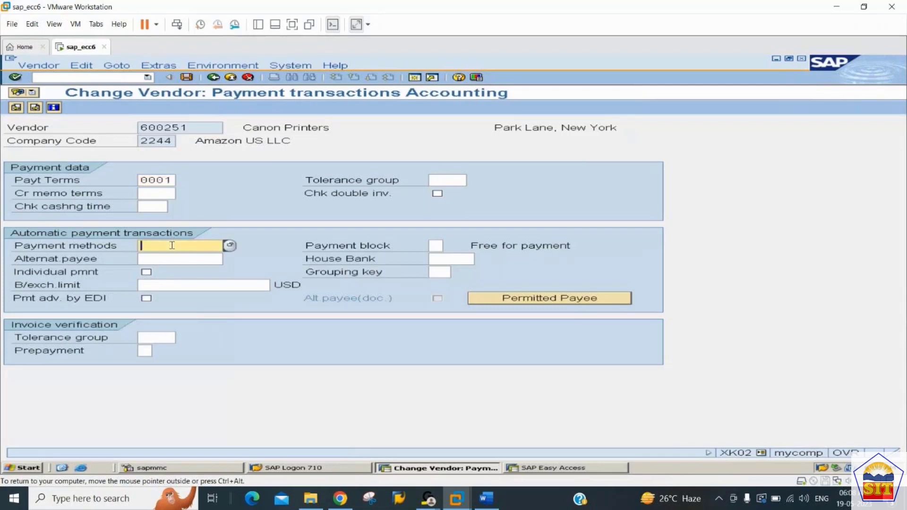
{"action": "left_click", "coordinate": [231, 246]}
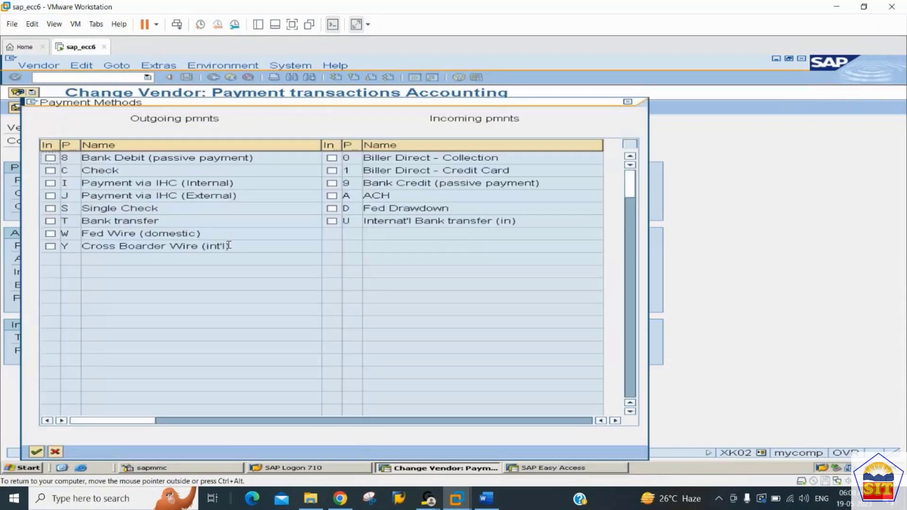
{"action": "left_click", "coordinate": [50, 171]}
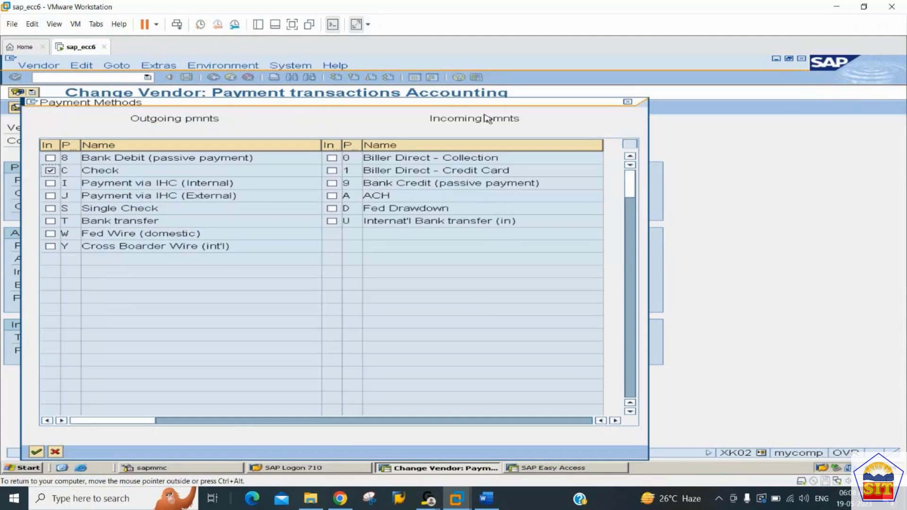
{"action": "left_click_drag", "start_coordinate": [482, 106], "coordinate": [487, 57]}
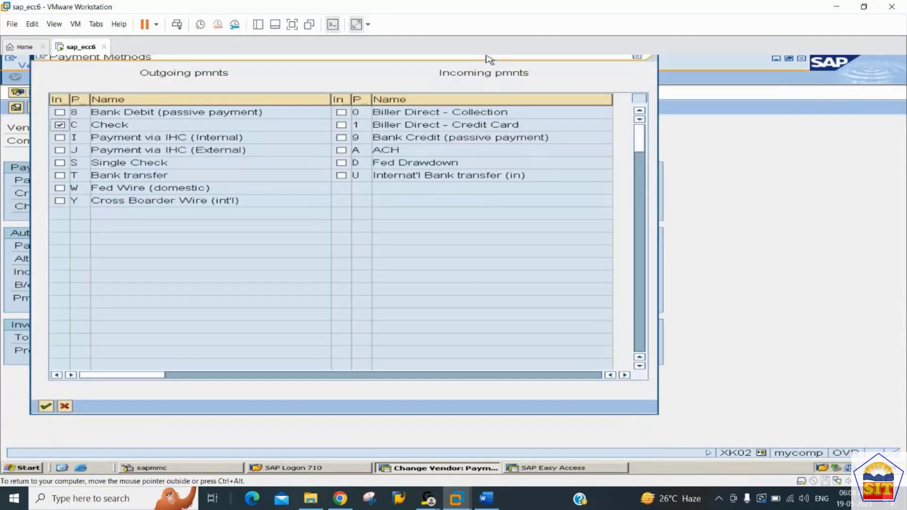
{"action": "left_click", "coordinate": [44, 407]}
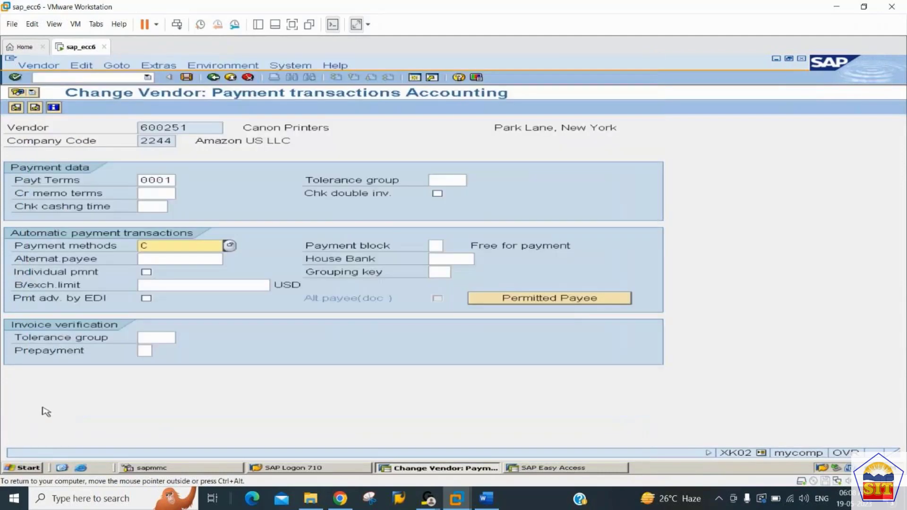
{"action": "left_click", "coordinate": [186, 78]}
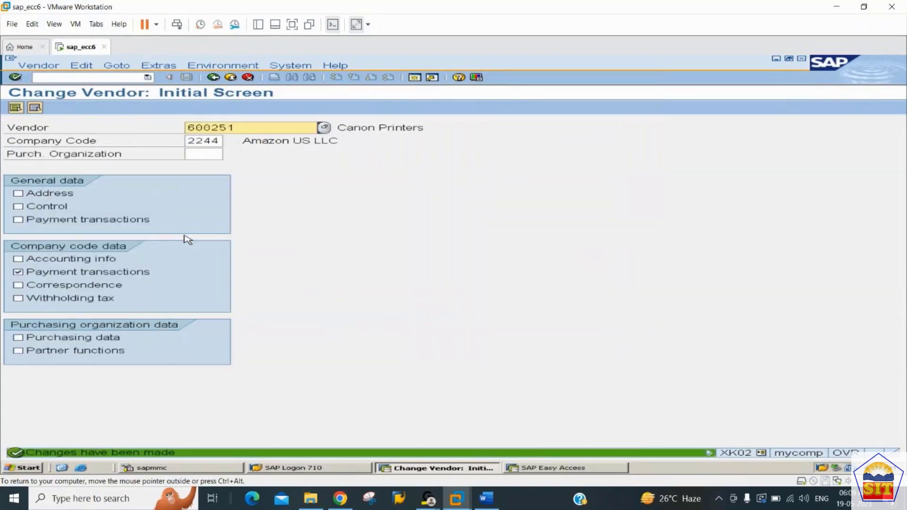
Run transaction FBL1N to list the Canon Printers vendor's open items in company code 2244 as of 19.05.2023.
{"action": "left_click", "coordinate": [80, 75]}
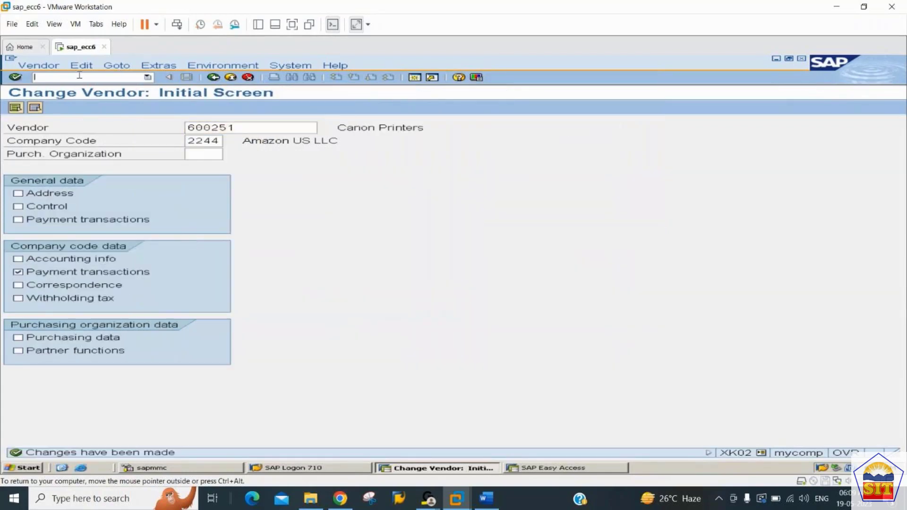
{"action": "type", "text": "/nfbl1n"}
{"action": "key", "text": "Return"}
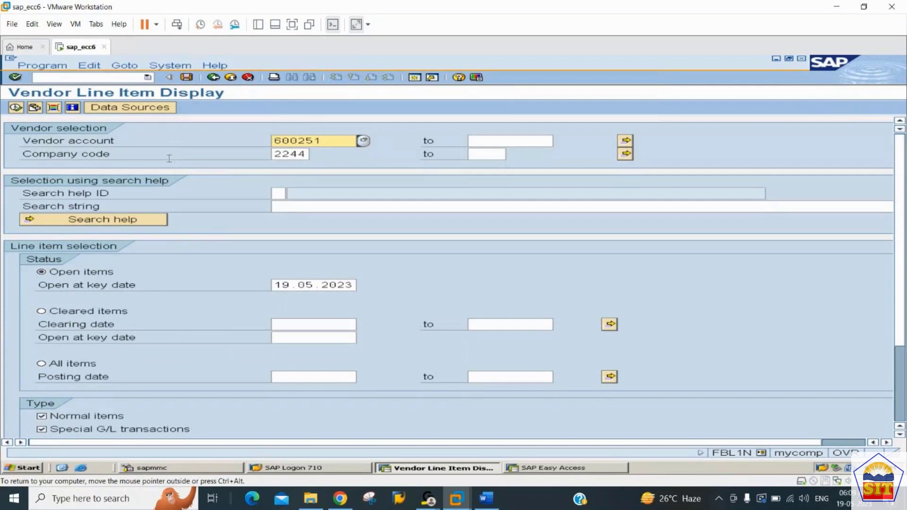
{"action": "left_click", "coordinate": [17, 107]}
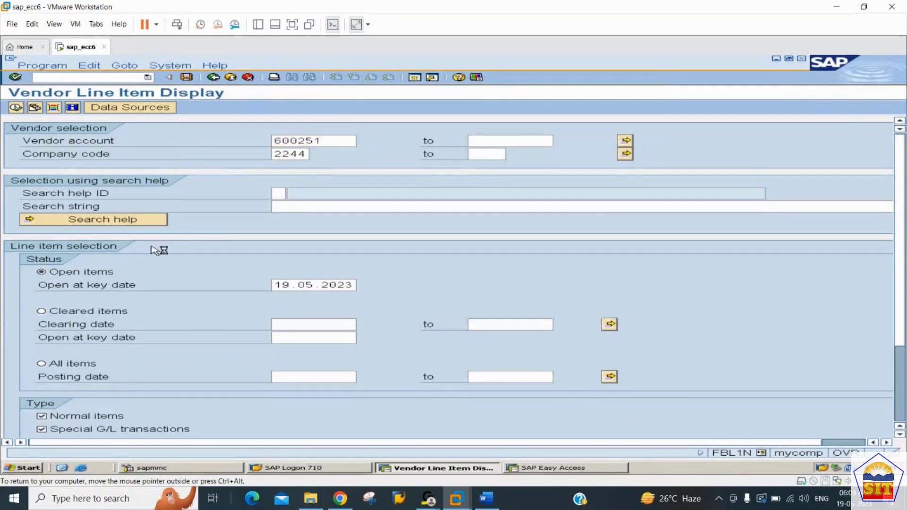
Open transaction F-43 for a vendor invoice and set the document date to 19.05.2023.
{"action": "left_click", "coordinate": [123, 78]}
{"action": "type", "text": "f-43"}
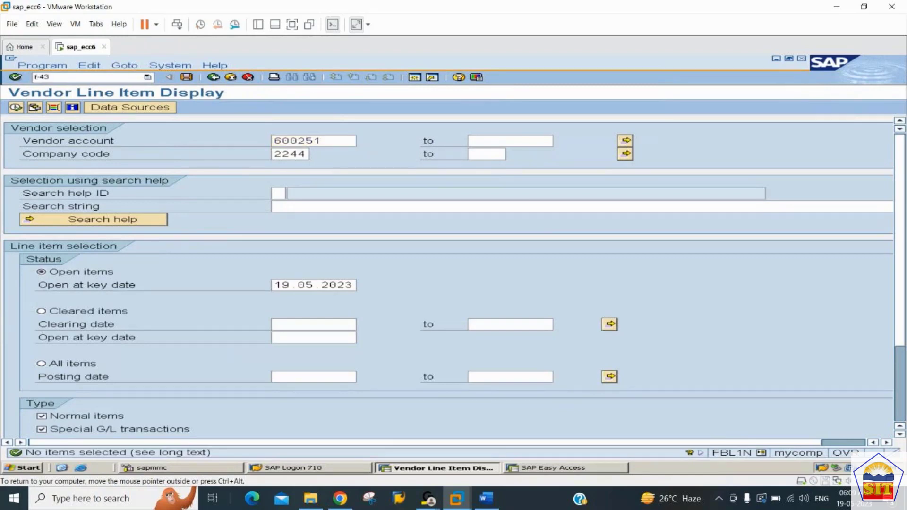
{"action": "key", "text": "Return"}
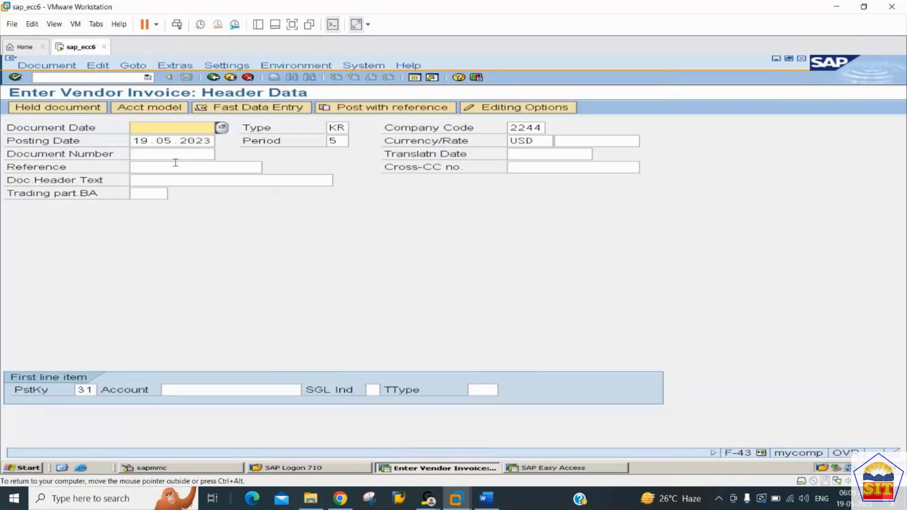
{"action": "type", "text": "19"}
{"action": "key", "text": "Tab"}
Enter the Canon Printers vendor account for the first line item with posting key 31 and proceed to the vendor item.
{"action": "key", "text": "Tab"}
{"action": "key", "text": "Tab"}
{"action": "key", "text": "Tab"}
{"action": "key", "text": "Tab"}
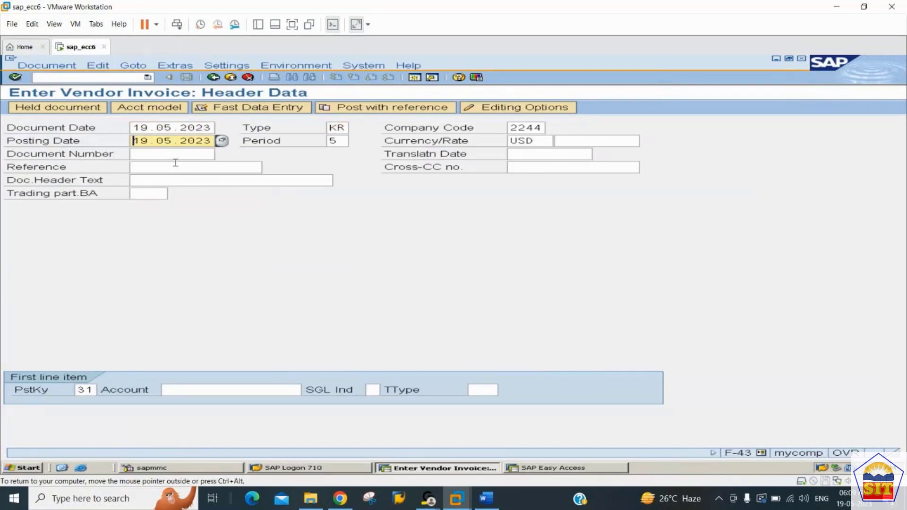
{"action": "key", "text": "Tab"}
{"action": "key", "text": "Tab"}
{"action": "key", "text": "Tab"}
{"action": "key", "text": "Tab"}
{"action": "key", "text": "Tab"}
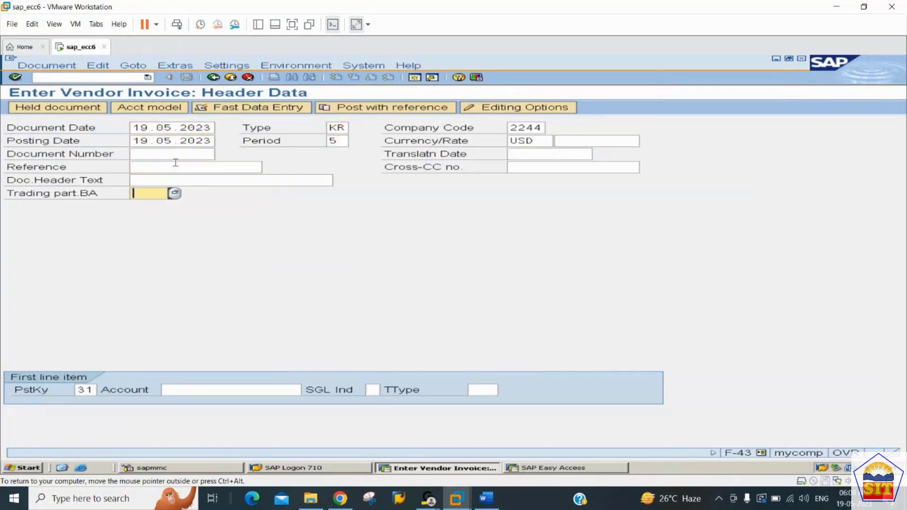
{"action": "type", "text": "6"}
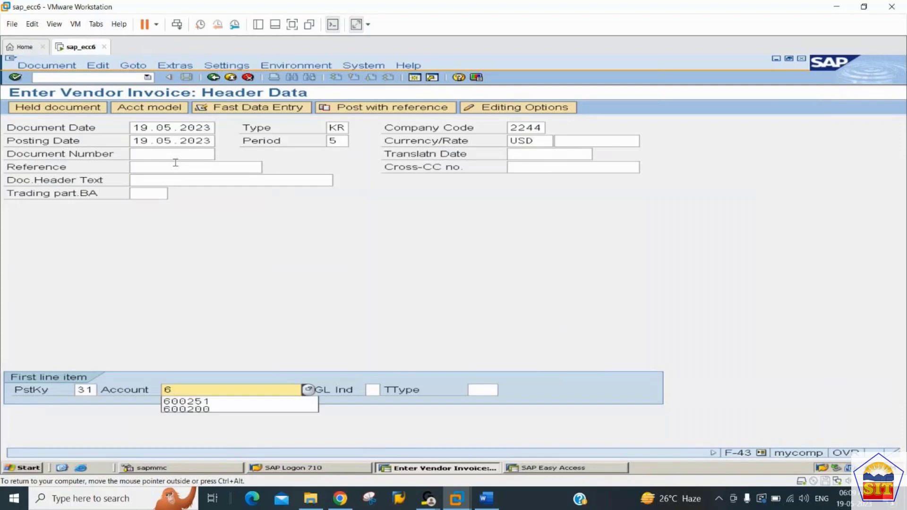
{"action": "key", "text": "Down"}
{"action": "key", "text": "Tab"}
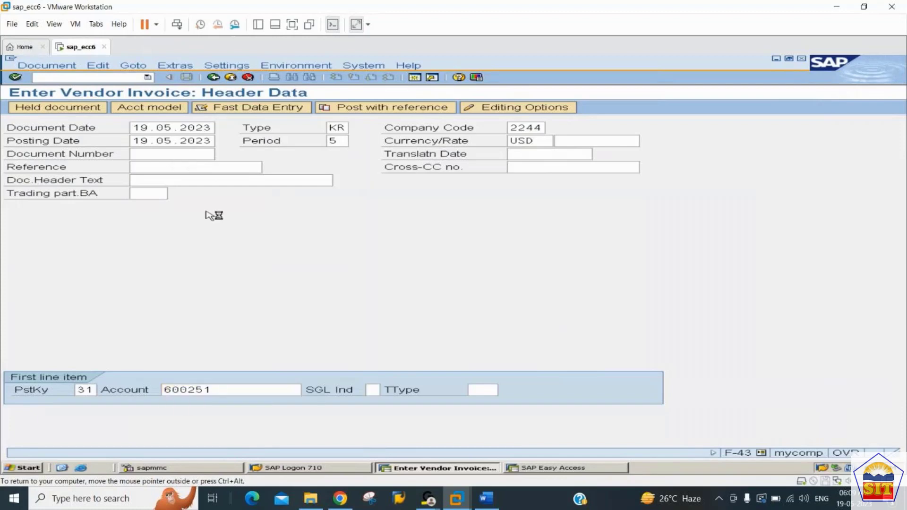
{"action": "key", "text": "Return"}
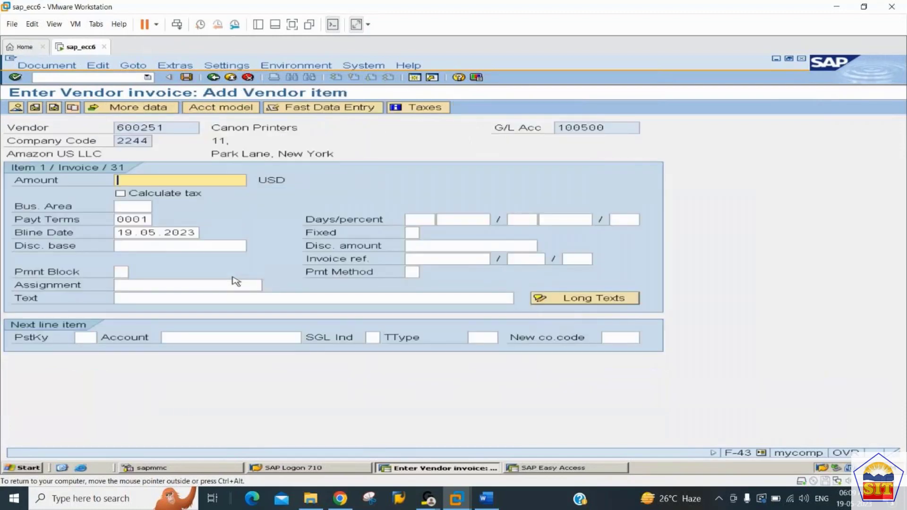
Set the vendor item's amount to 19000 USD and its text to "purchase invoice".
{"action": "type", "text": "19000"}
{"action": "key", "text": "Tab"}
{"action": "key", "text": "Tab"}
{"action": "key", "text": "Tab"}
{"action": "key", "text": "Tab"}
{"action": "key", "text": "Tab"}
{"action": "key", "text": "Tab"}
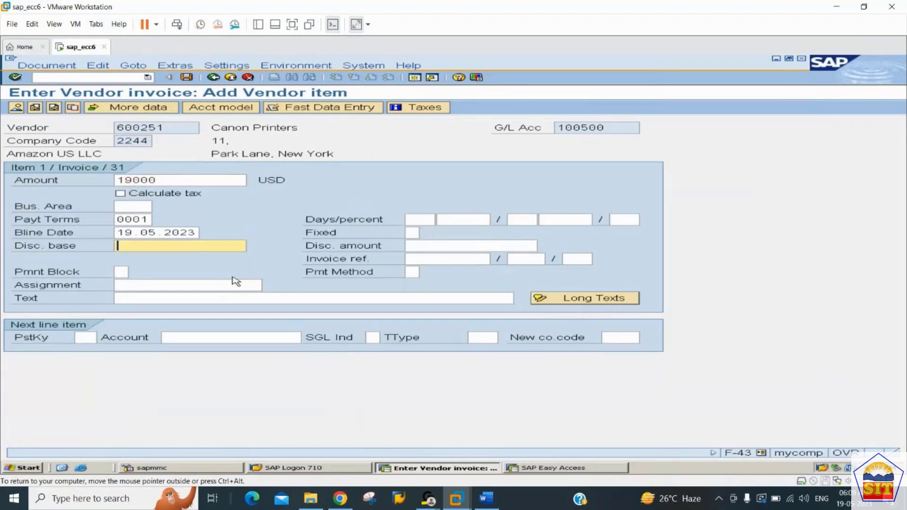
{"action": "key", "text": "Tab"}
{"action": "key", "text": "Tab"}
{"action": "key", "text": "Tab"}
{"action": "key", "text": "Tab"}
{"action": "key", "text": "Tab"}
{"action": "key", "text": "Tab"}
{"action": "key", "text": "Tab"}
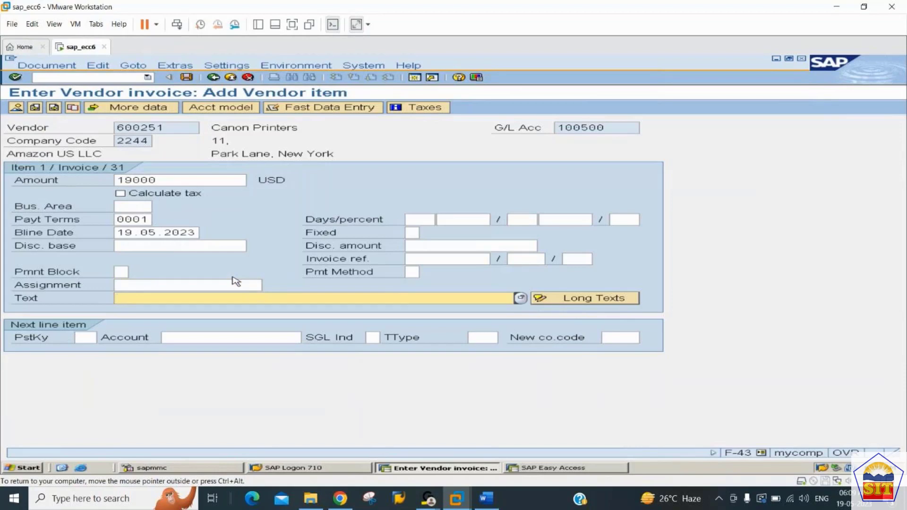
{"action": "type", "text": "pu"}
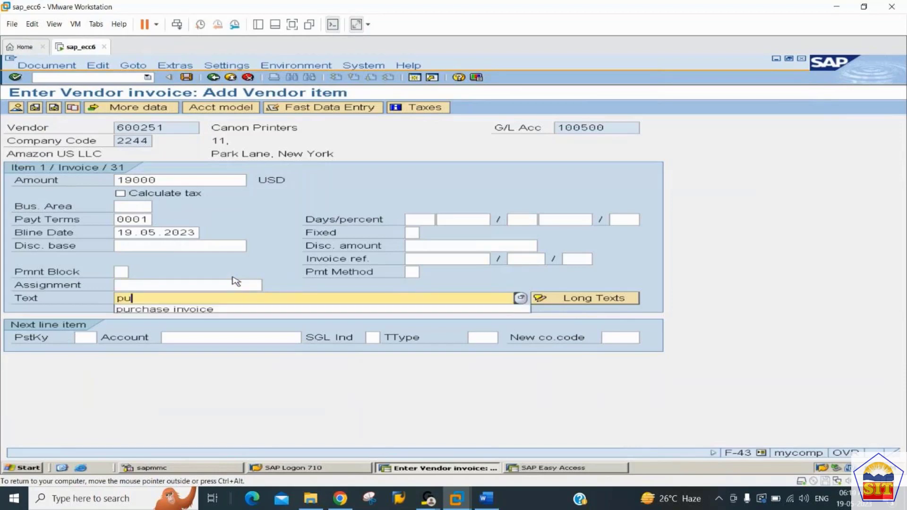
{"action": "key", "text": "Down"}
{"action": "key", "text": "Return"}
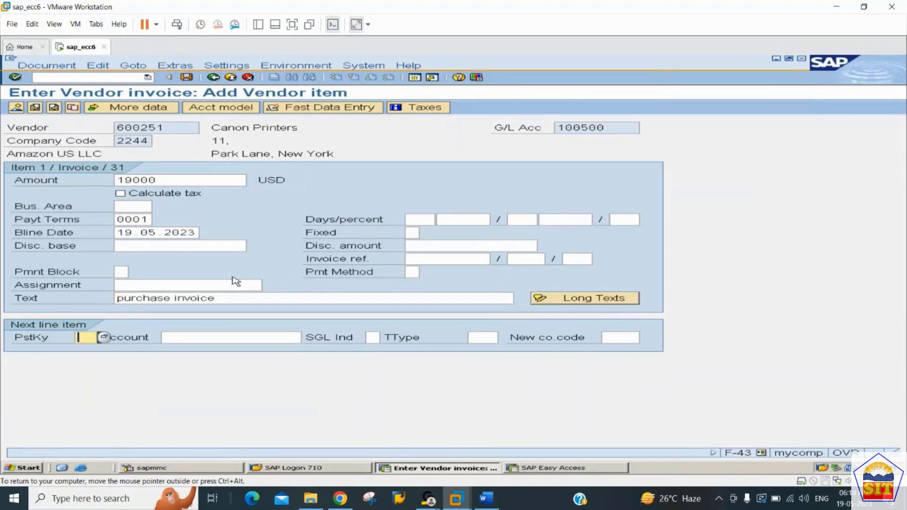
Add the next line item with posting key 40 and G/L account 400000, and proceed to its entry screen.
{"action": "type", "text": "404"}
{"action": "key", "text": "Down"}
{"action": "key", "text": "Return"}
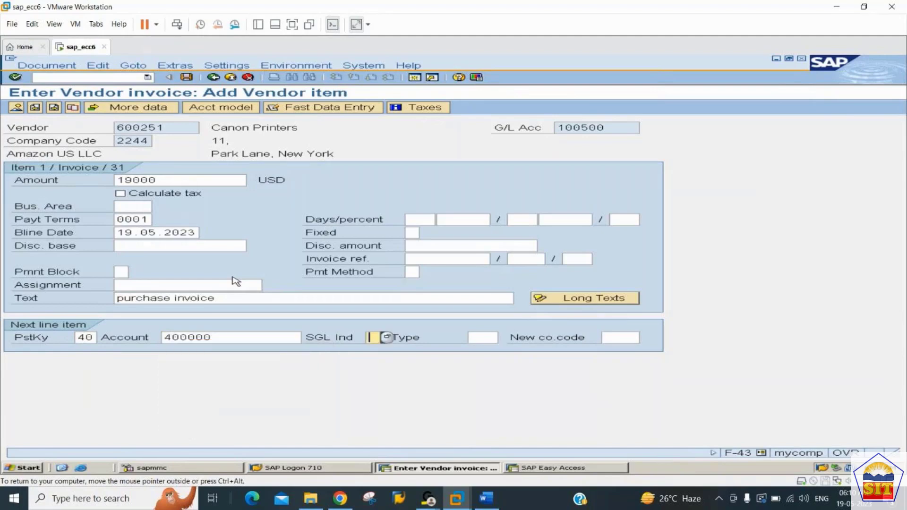
{"action": "key", "text": "Return"}
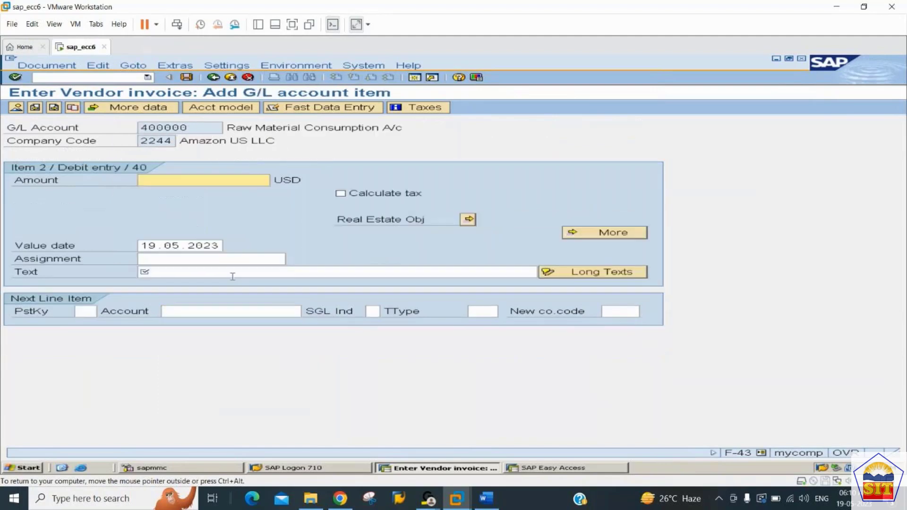
Set the G/L item's amount to "*" and text to "+" to copy the vendor item's values, and post the invoice.
{"action": "type", "text": "*"}
{"action": "key", "text": "Tab"}
{"action": "key", "text": "Tab"}
{"action": "key", "text": "Tab"}
{"action": "key", "text": "Tab"}
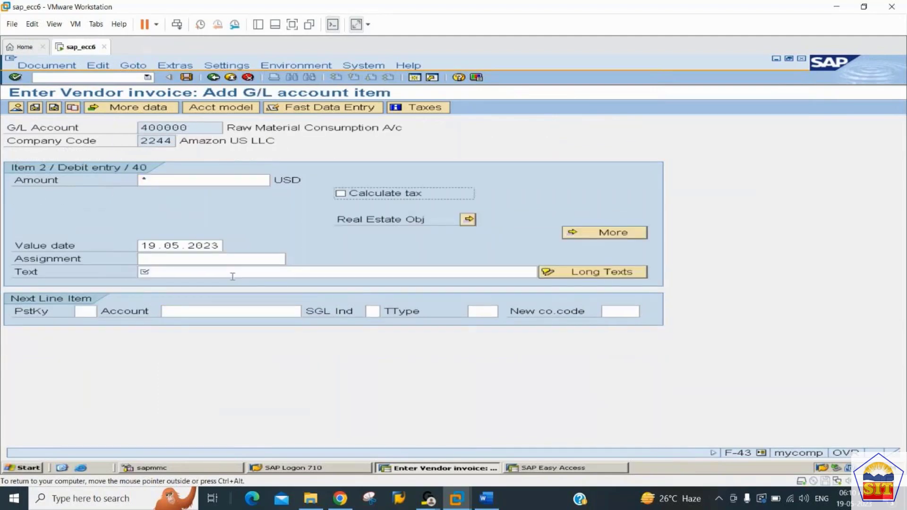
{"action": "key", "text": "Tab"}
{"action": "type", "text": "purchase invoice"}
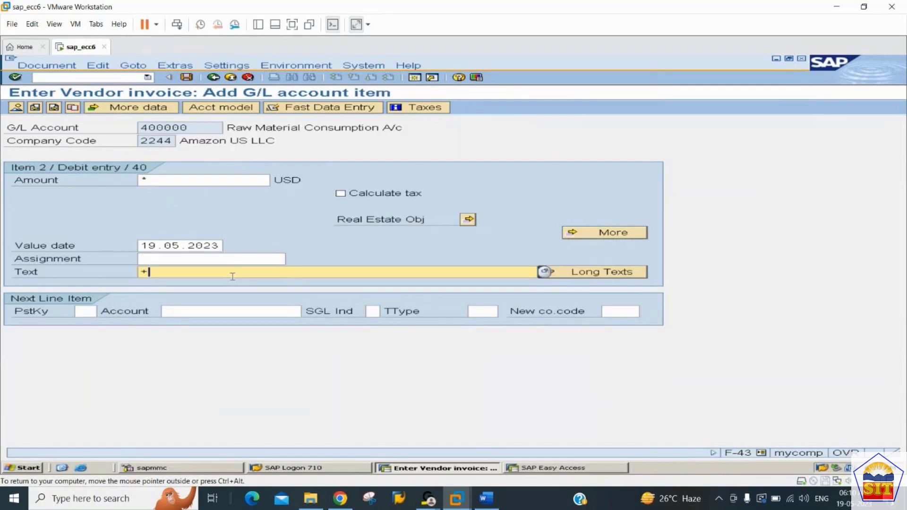
{"action": "key", "text": "Return"}
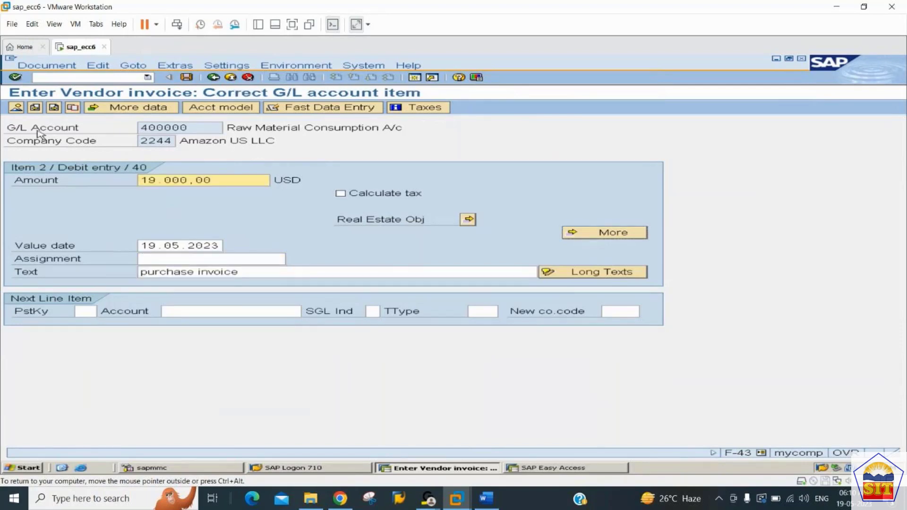
{"action": "left_click", "coordinate": [15, 108]}
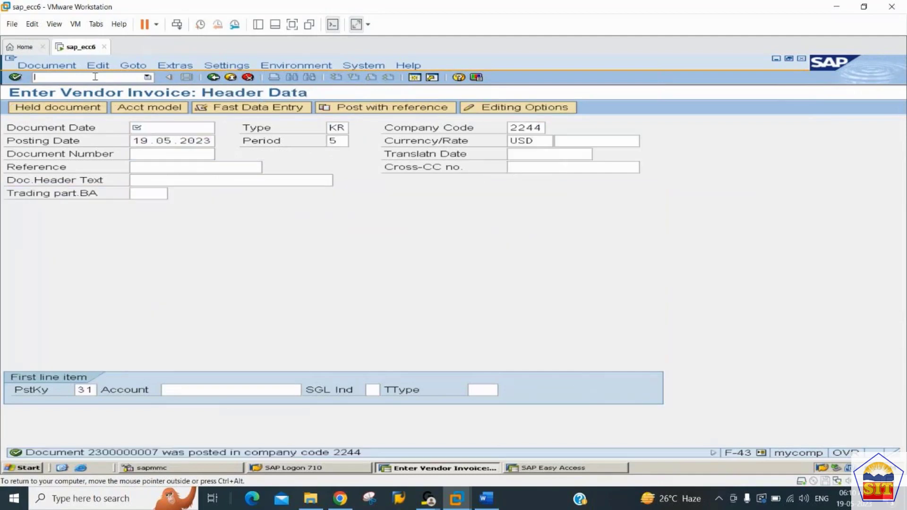
Open transaction FBL1N and display the open line items of the Canon Printers vendor in company code 2244.
{"action": "left_click", "coordinate": [95, 77]}
{"action": "type", "text": "/nfbl1n"}
{"action": "key", "text": "Return"}
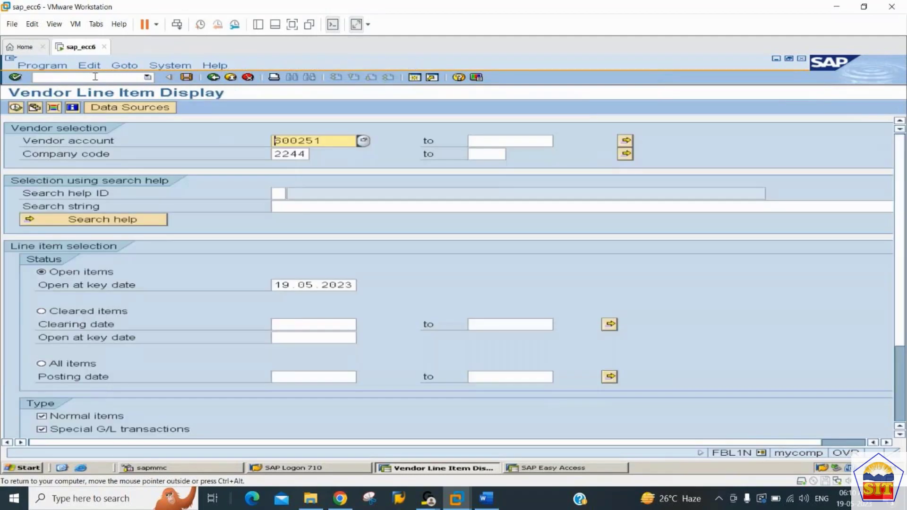
{"action": "left_click", "coordinate": [15, 107]}
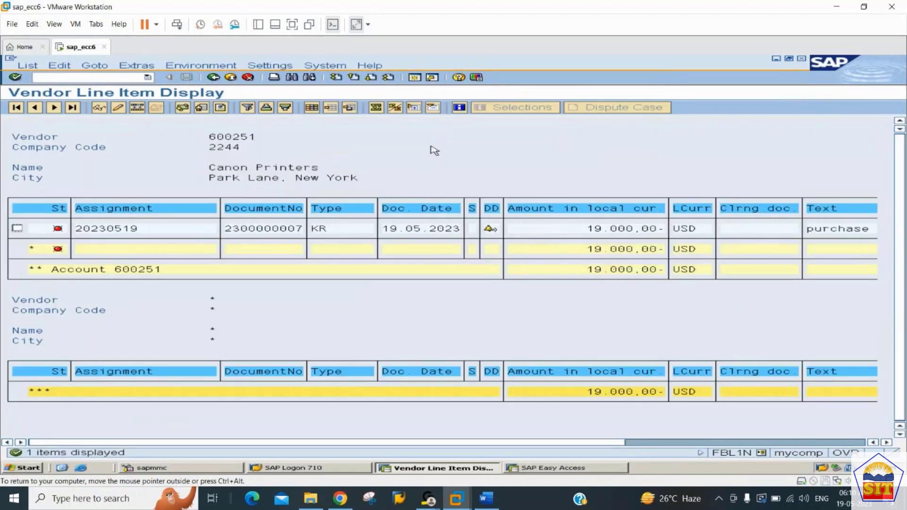
Enter /nf110 as the transaction code for the automatic payment program.
{"action": "left_click", "coordinate": [106, 77]}
{"action": "type", "text": "/nf1"}
{"action": "type", "text": "10"}
Switch to the Word notes and examine Step 11 on executing the Automatic Payment Program with F110.
{"action": "left_click", "coordinate": [488, 499]}
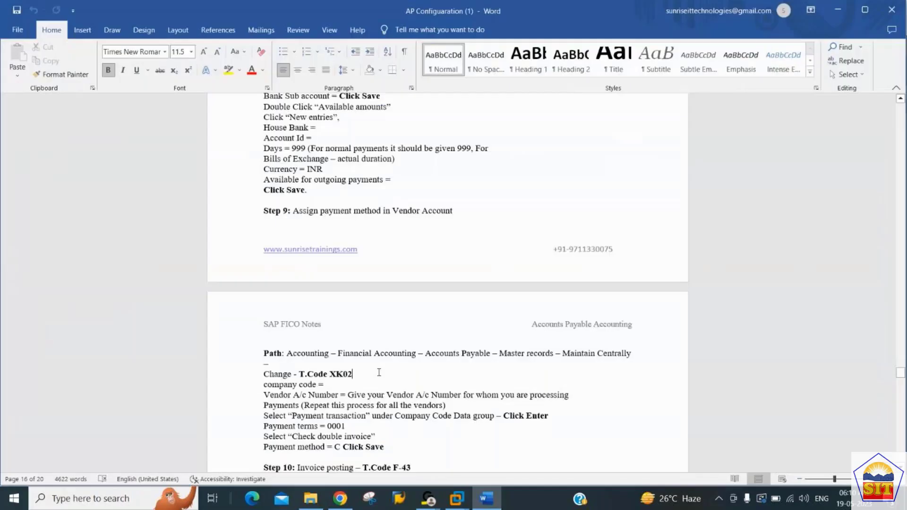
{"action": "scroll", "coordinate": [379, 373], "scroll_direction": "down", "scroll_amount": 5}
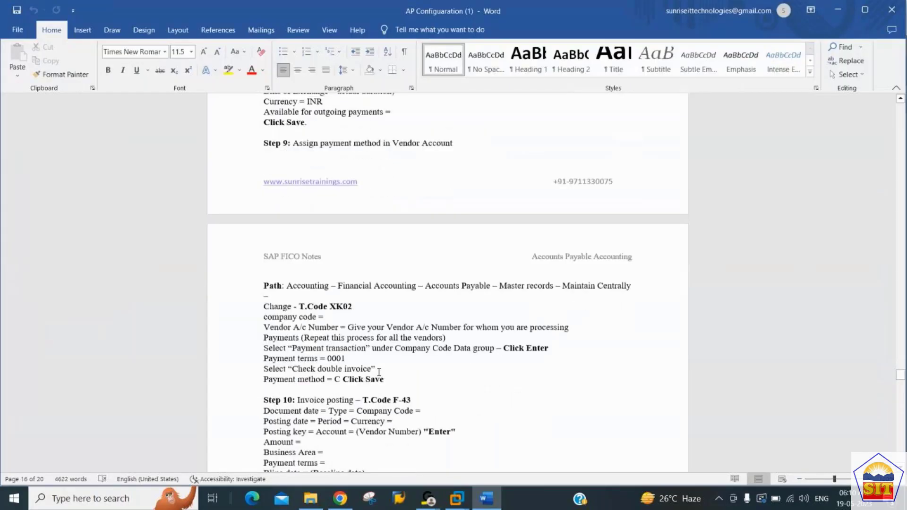
{"action": "scroll", "coordinate": [379, 372], "scroll_direction": "down", "scroll_amount": 7}
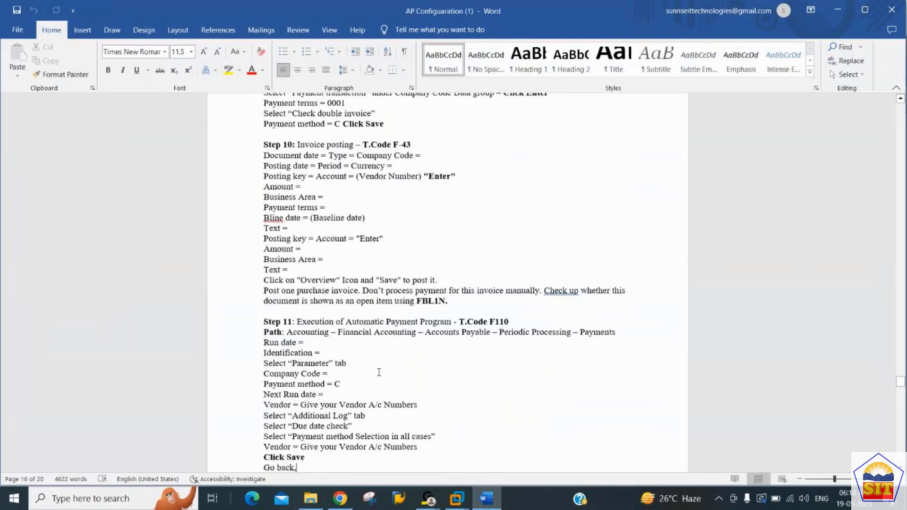
{"action": "key", "text": "Up"}
{"action": "key", "text": "Up"}
{"action": "key", "text": "Up"}
{"action": "key", "text": "Up"}
{"action": "key", "text": "Up"}
{"action": "key", "text": "Up"}
{"action": "key", "text": "Up"}
{"action": "key", "text": "Up"}
{"action": "key", "text": "Up"}
{"action": "key", "text": "Up"}
{"action": "key", "text": "Up"}
{"action": "key", "text": "Up"}
{"action": "key", "text": "Up"}
{"action": "key", "text": "Up"}
{"action": "key", "text": "Down"}
{"action": "key", "text": "Down"}
{"action": "key", "text": "Down"}
{"action": "key", "text": "Down"}
{"action": "key", "text": "Up"}
{"action": "key", "text": "Up"}
{"action": "key", "text": "Up"}
{"action": "key", "text": "Up"}
Switch back to SAP, open transaction F110 and set the run date to 19.05.2023 and the identification to 2244C.
{"action": "key", "text": "alt+Tab"}
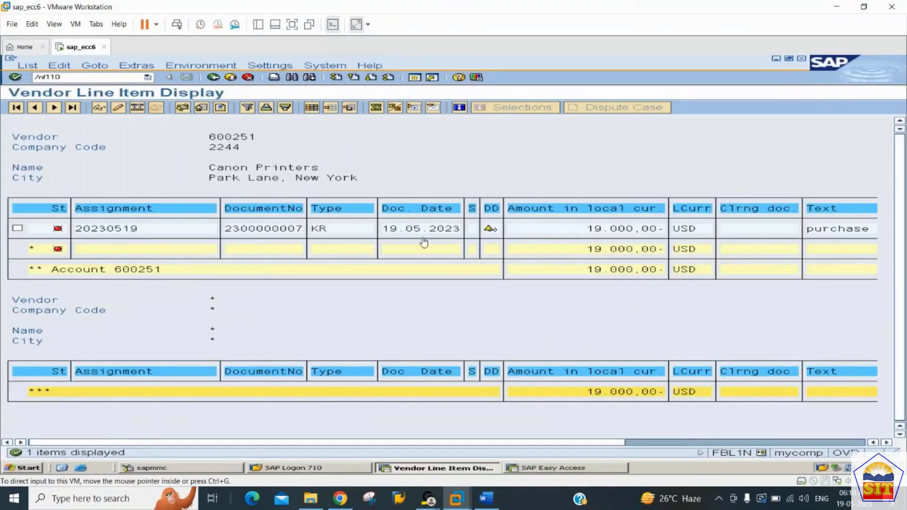
{"action": "key", "text": "Return"}
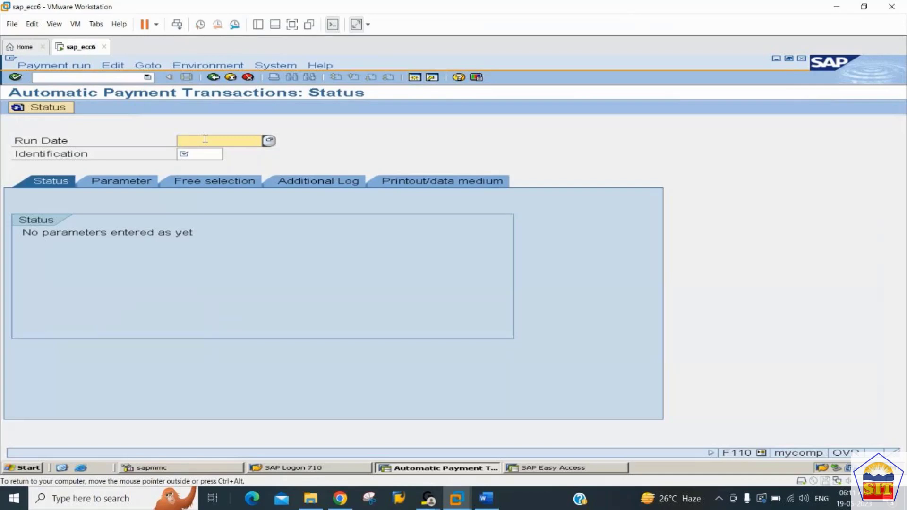
{"action": "left_click", "coordinate": [203, 155]}
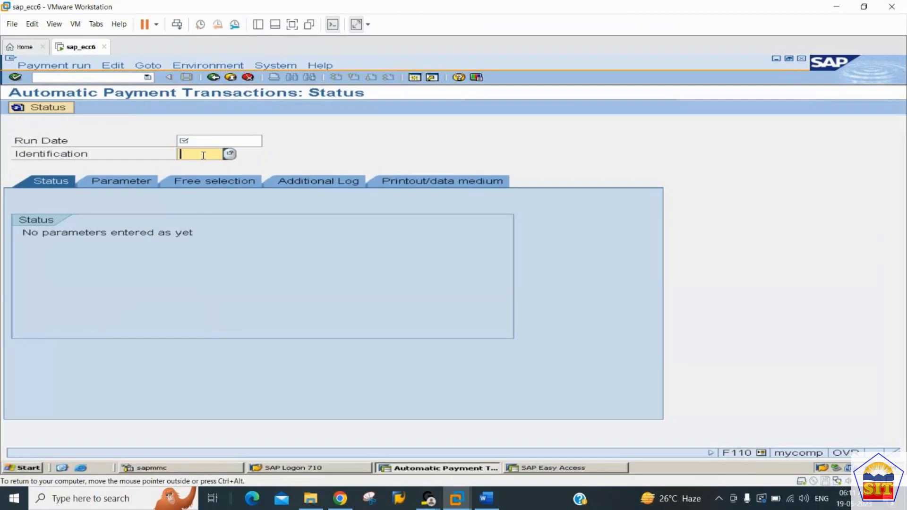
{"action": "left_click", "coordinate": [226, 140]}
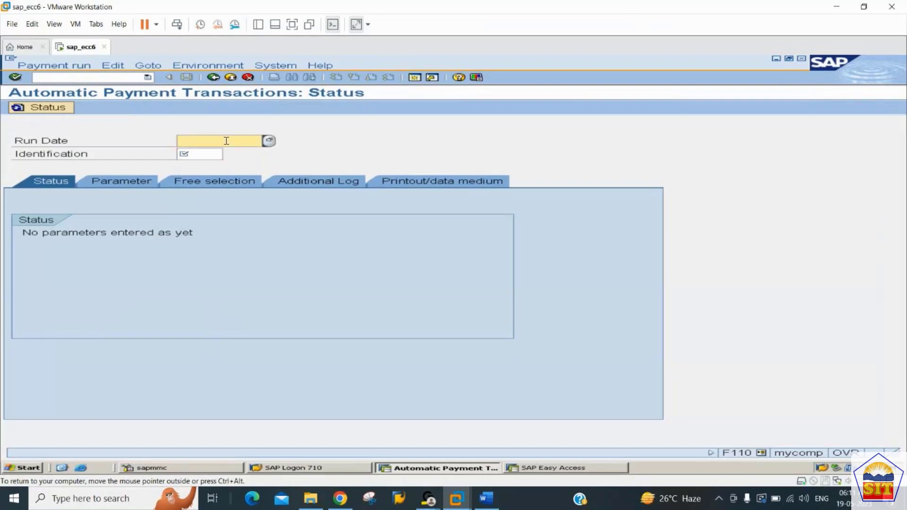
{"action": "left_click", "coordinate": [203, 153]}
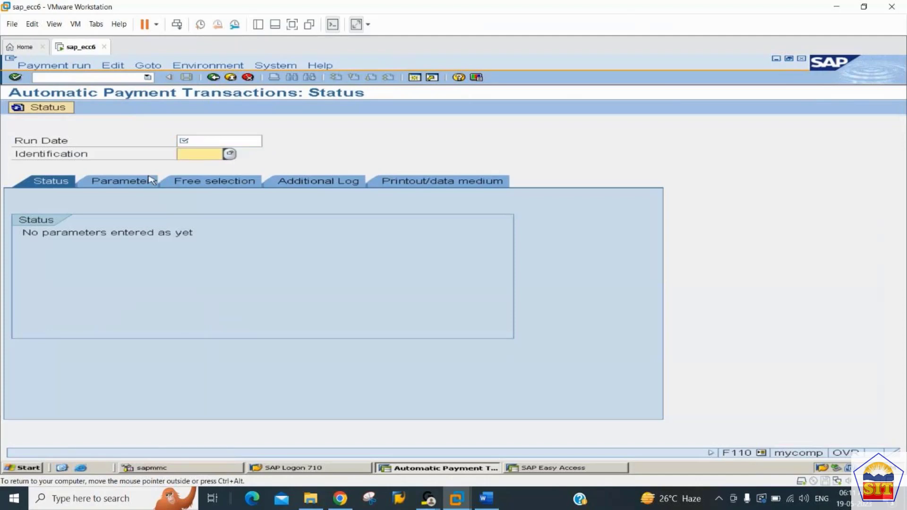
{"action": "left_click", "coordinate": [216, 141]}
{"action": "type", "text": "1"}
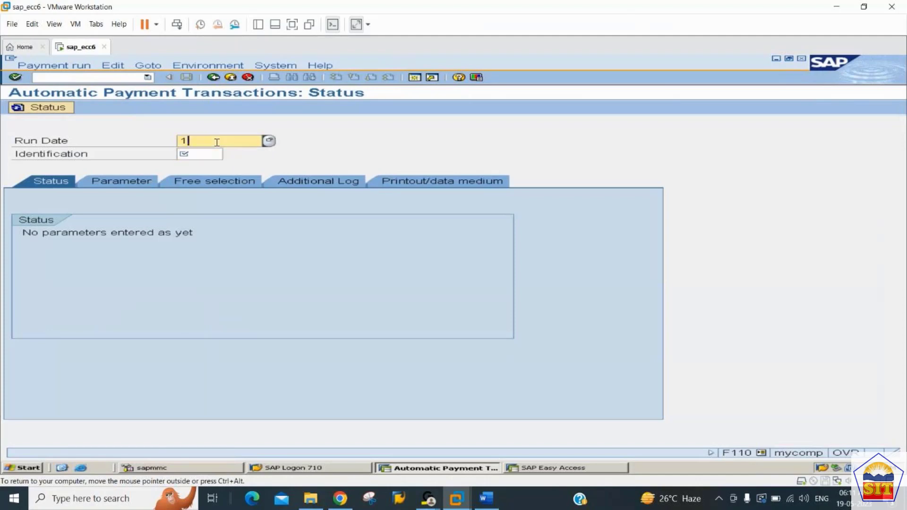
{"action": "type", "text": "9.05.2023"}
{"action": "key", "text": "Tab"}
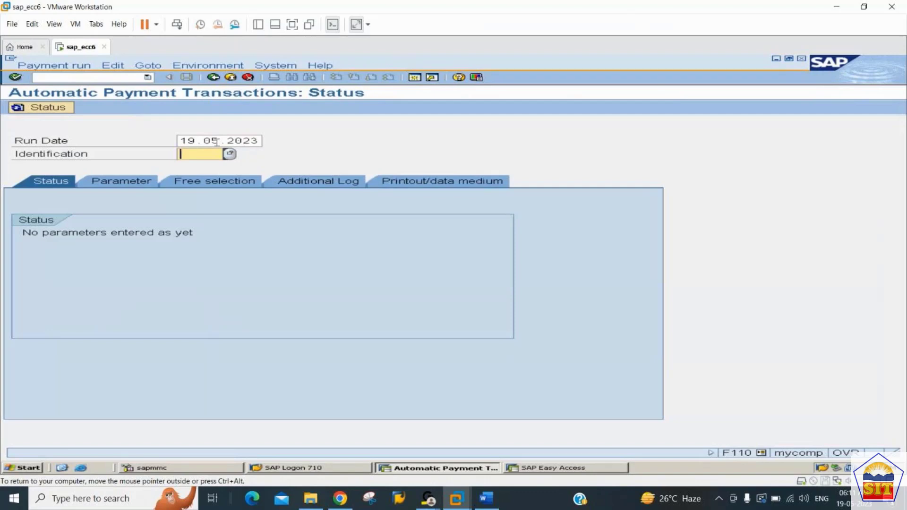
{"action": "type", "text": "2244C"}
{"action": "key", "text": "Return"}
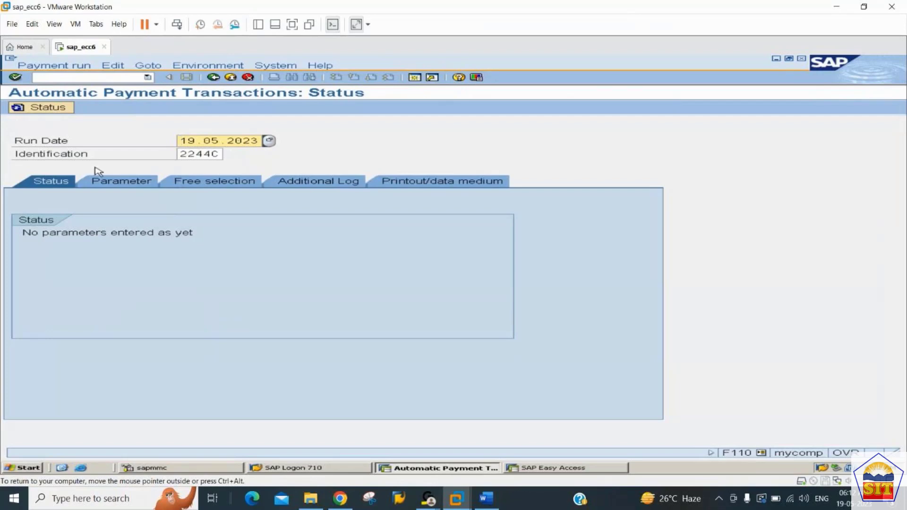
Set the payment run's parameters to company code 2244, payment method C and next payment date 20.05.2023.
{"action": "left_click", "coordinate": [115, 188]}
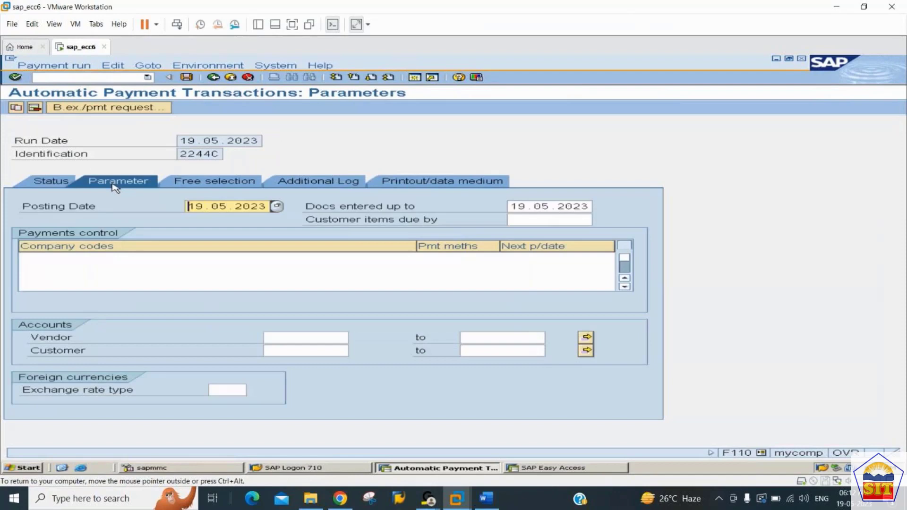
{"action": "left_click", "coordinate": [135, 258]}
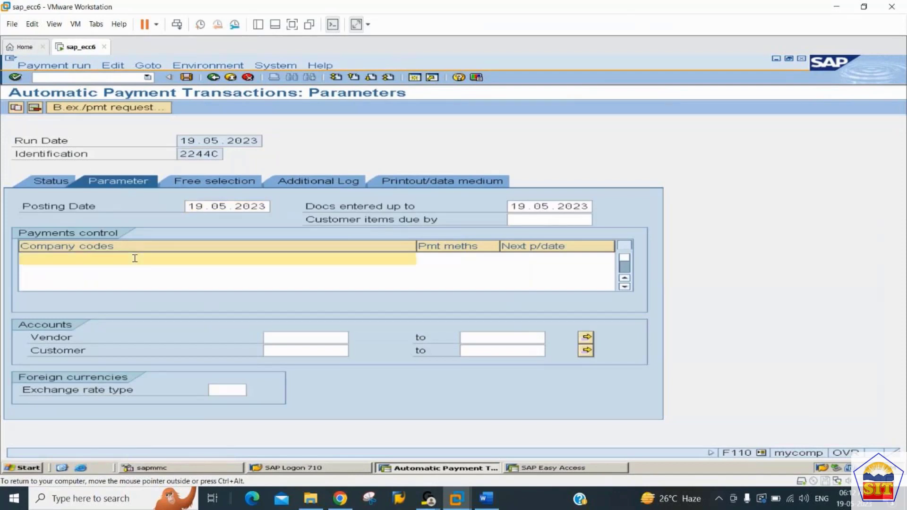
{"action": "type", "text": "2244"}
{"action": "key", "text": "Tab"}
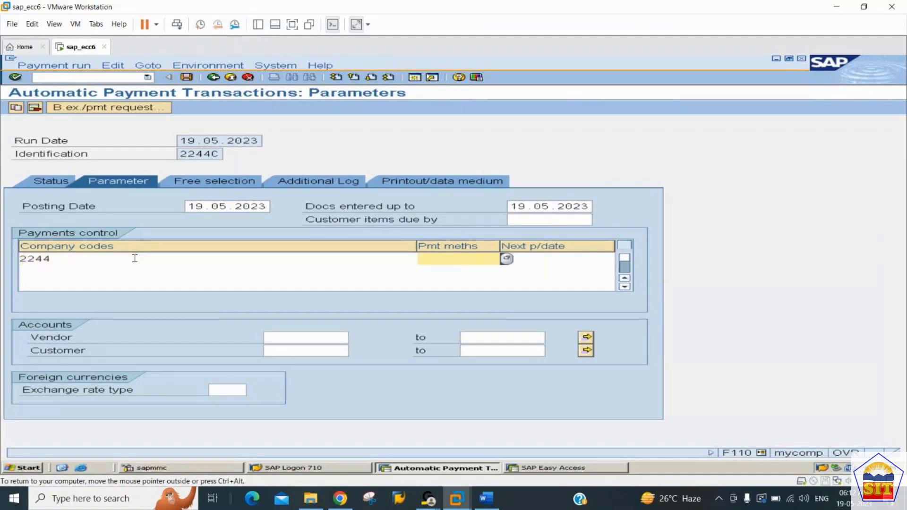
{"action": "type", "text": "C"}
{"action": "key", "text": "Tab"}
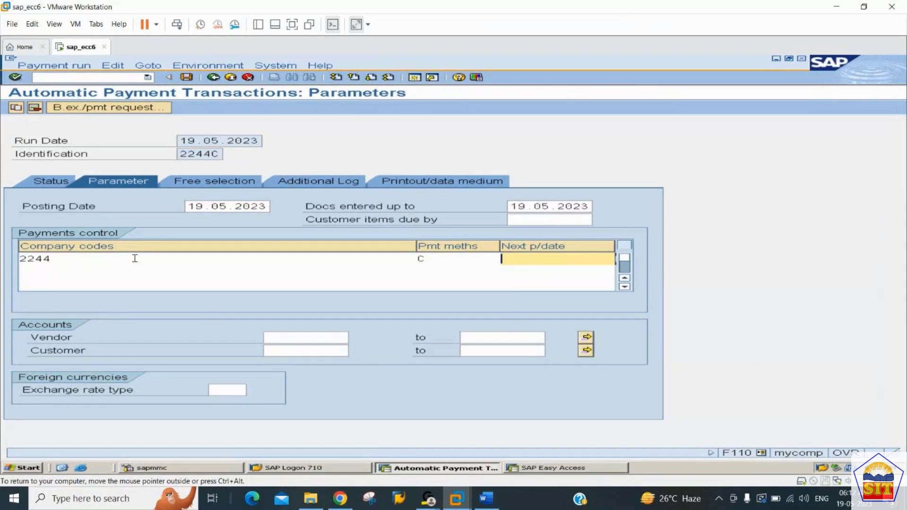
{"action": "type", "text": "20.05.2023"}
Set the vendor account range in the payment run's parameters from 1 to all.
{"action": "left_click", "coordinate": [281, 334]}
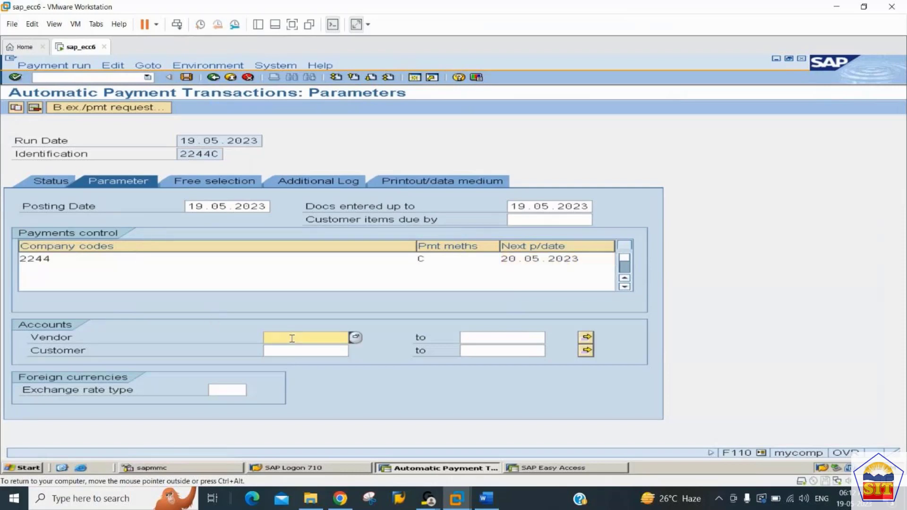
{"action": "left_click", "coordinate": [586, 337]}
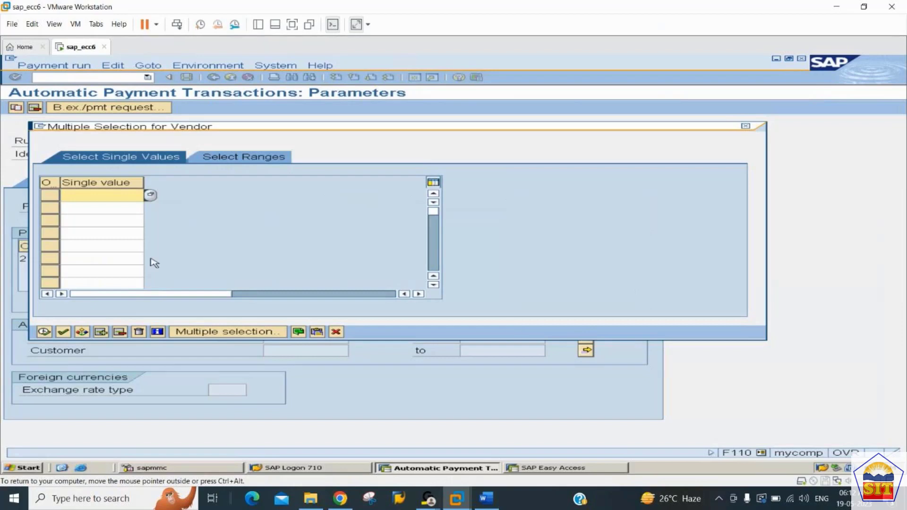
{"action": "left_click", "coordinate": [747, 125]}
{"action": "type", "text": "1"}
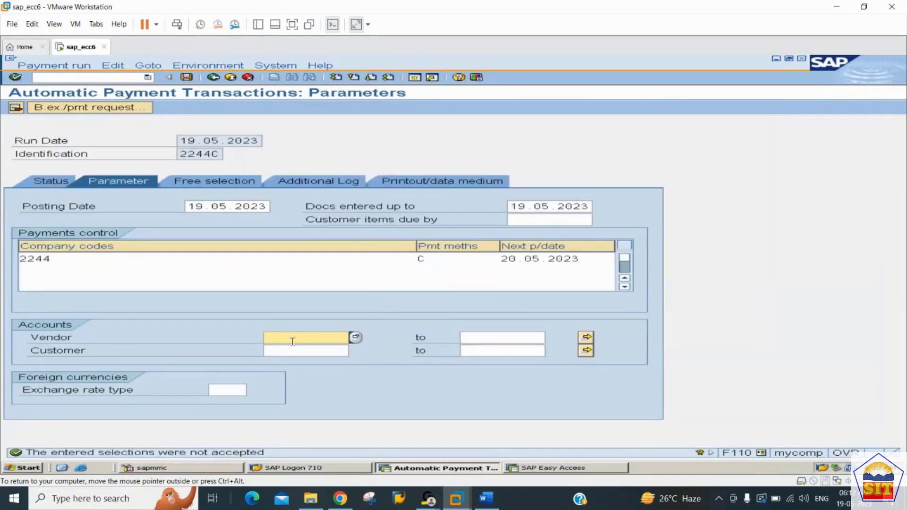
{"action": "key", "text": "Tab"}
{"action": "type", "text": "all"}
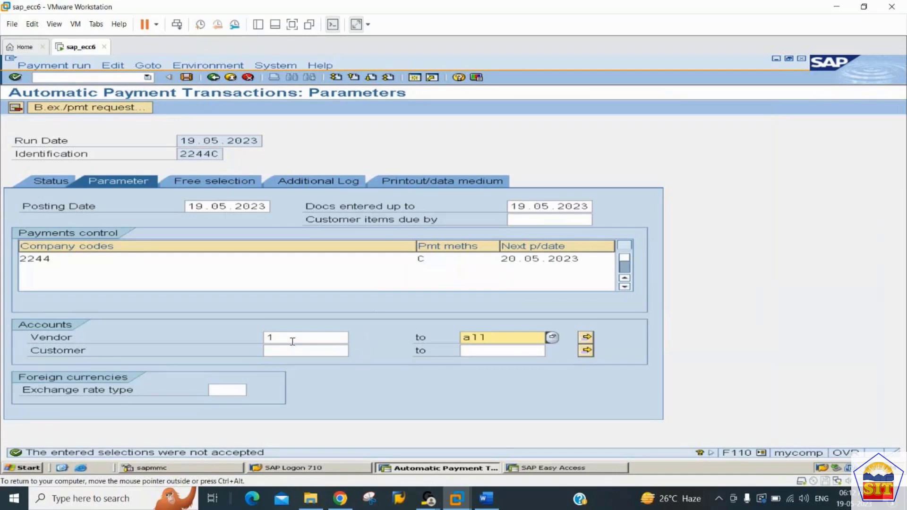
{"action": "left_click", "coordinate": [293, 337]}
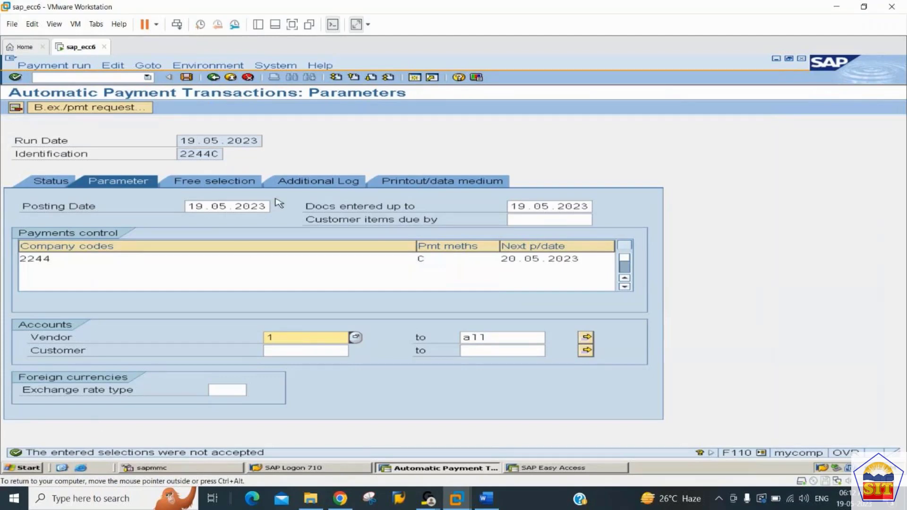
Enable additional logging for due date check, payment method selection in all cases, and line items of the payment documents.
{"action": "left_click", "coordinate": [313, 185]}
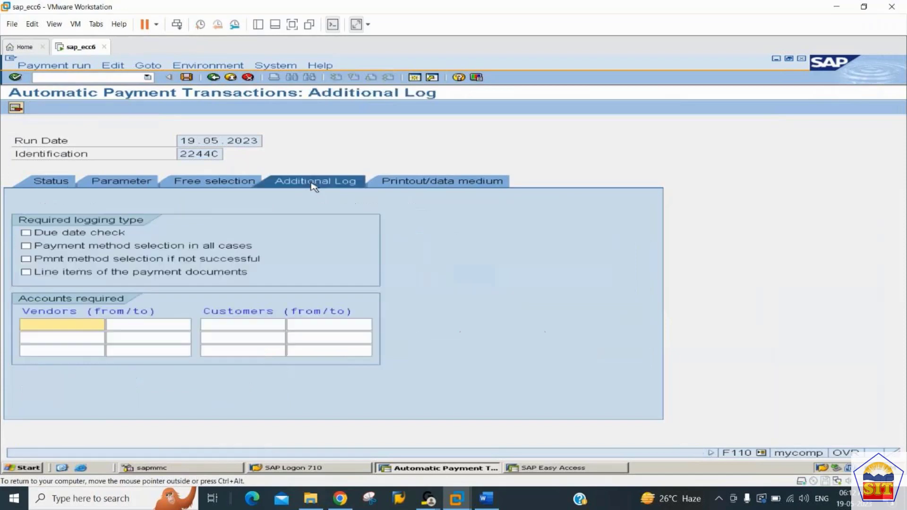
{"action": "left_click", "coordinate": [49, 234]}
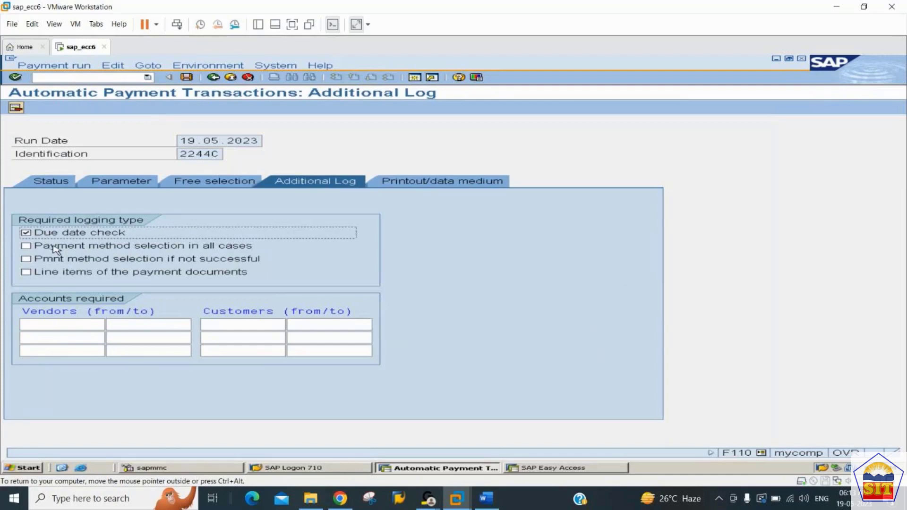
{"action": "left_click", "coordinate": [54, 249]}
{"action": "left_click", "coordinate": [58, 274]}
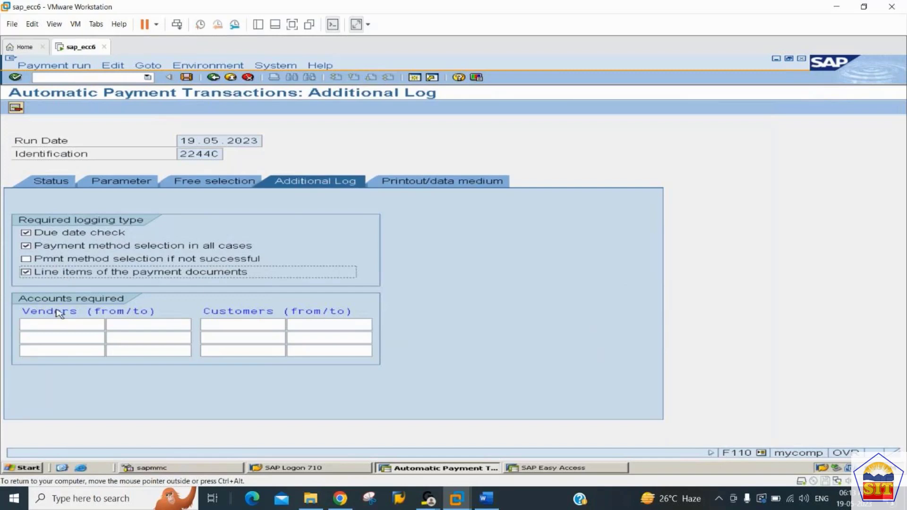
Set the vendor range required for the additional log from 1 to all, and save the payment run details.
{"action": "left_click", "coordinate": [60, 325]}
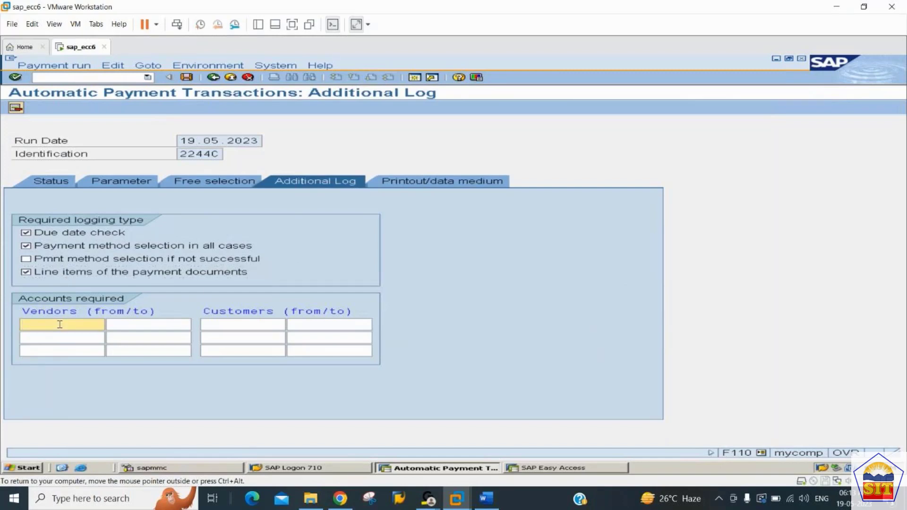
{"action": "type", "text": "1"}
{"action": "key", "text": "Tab"}
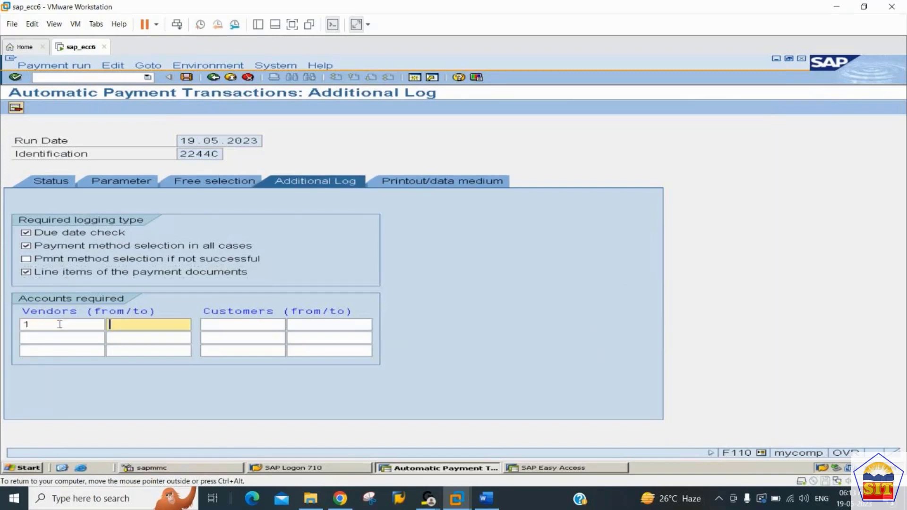
{"action": "type", "text": "all"}
{"action": "key", "text": "ctrl+s"}
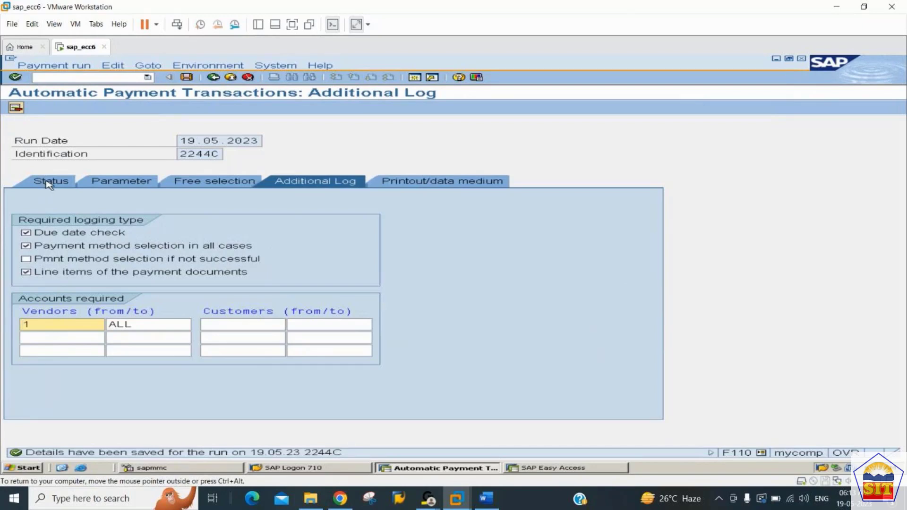
Schedule the payment proposal to start immediately and refresh the run's status until the proposal is created.
{"action": "left_click", "coordinate": [50, 183]}
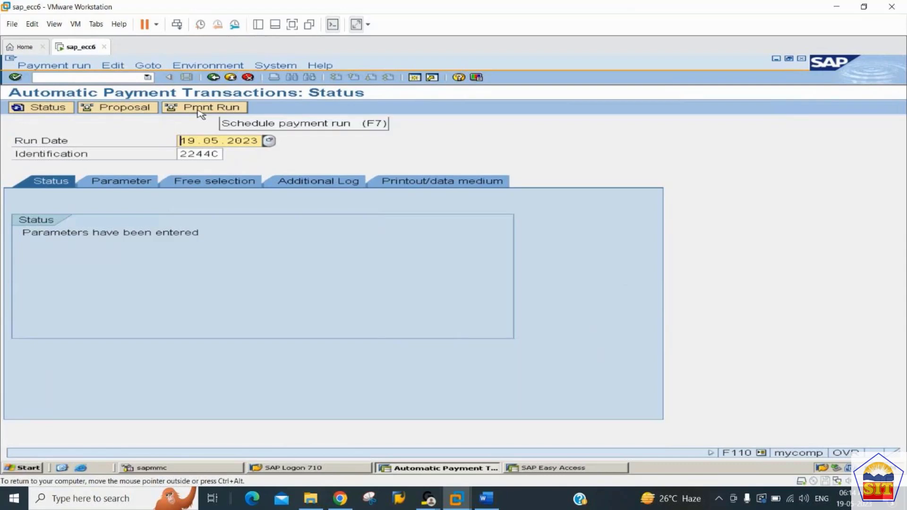
{"action": "left_click", "coordinate": [133, 110]}
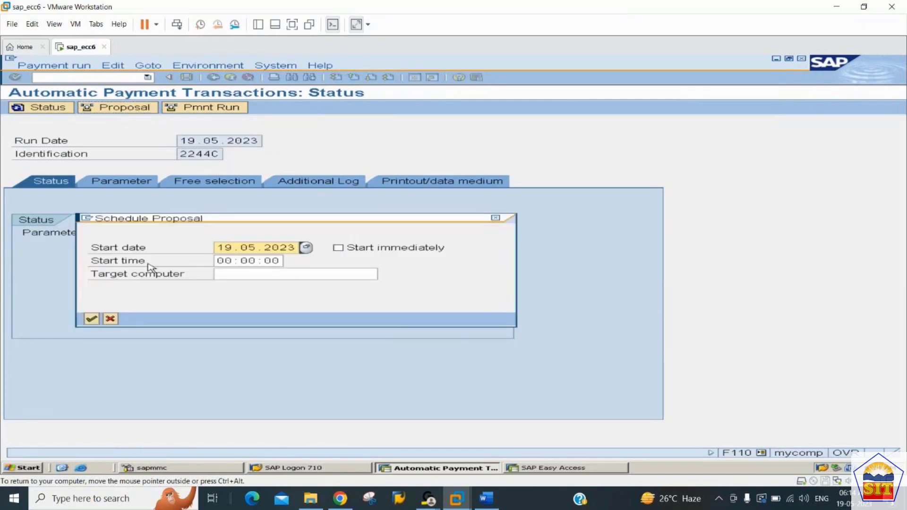
{"action": "left_click", "coordinate": [339, 249]}
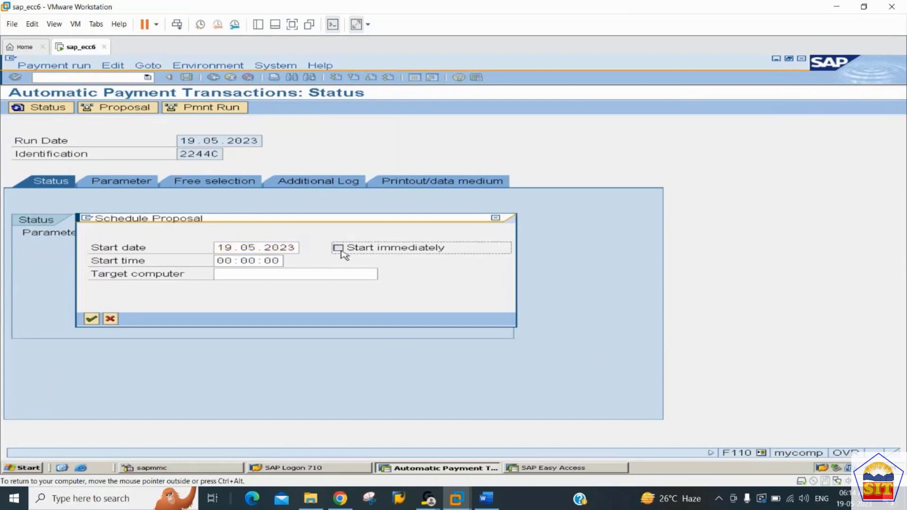
{"action": "left_click", "coordinate": [92, 320]}
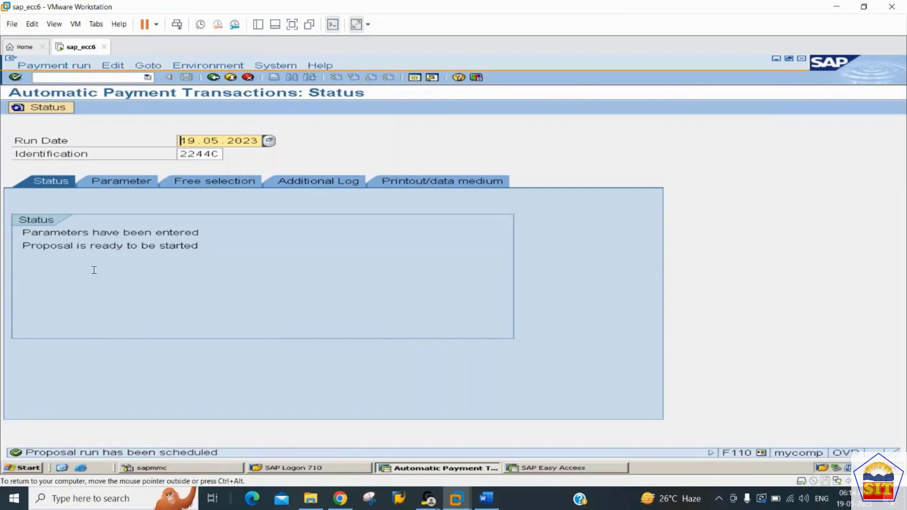
{"action": "key", "text": "Return"}
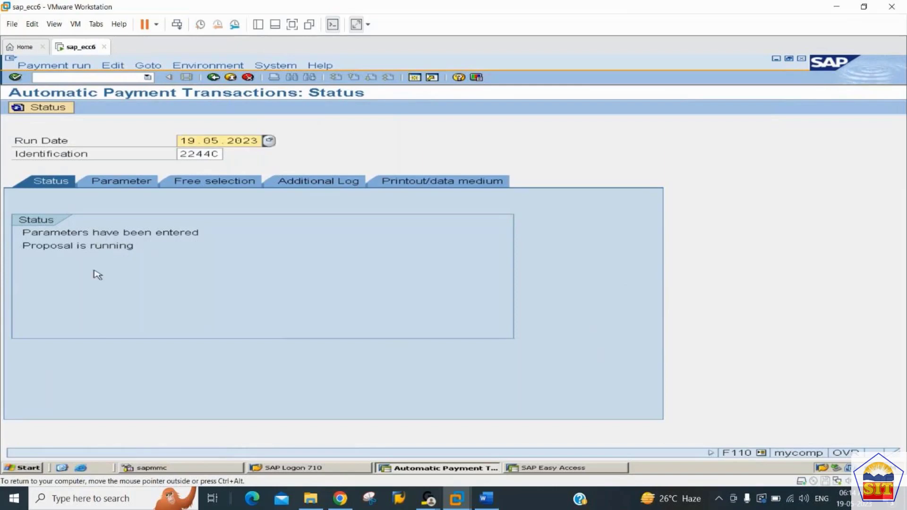
{"action": "key", "text": "Return"}
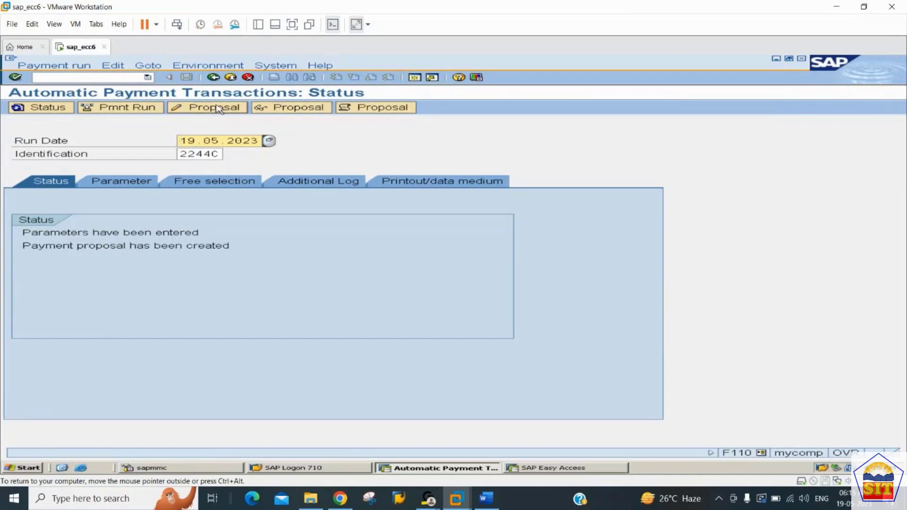
Read through the proposal run's job log, and display the payment proposal for the run.
{"action": "left_click", "coordinate": [382, 111]}
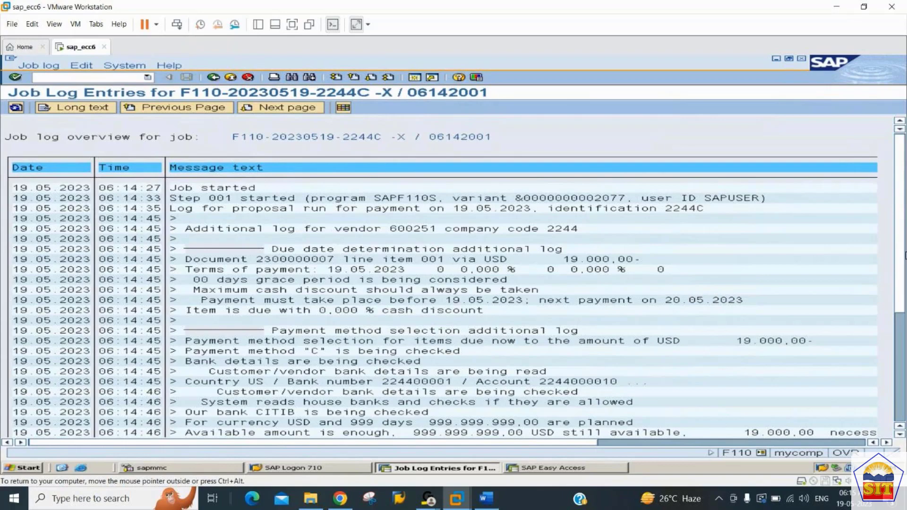
{"action": "scroll", "coordinate": [899, 318], "scroll_direction": "down", "scroll_amount": 3}
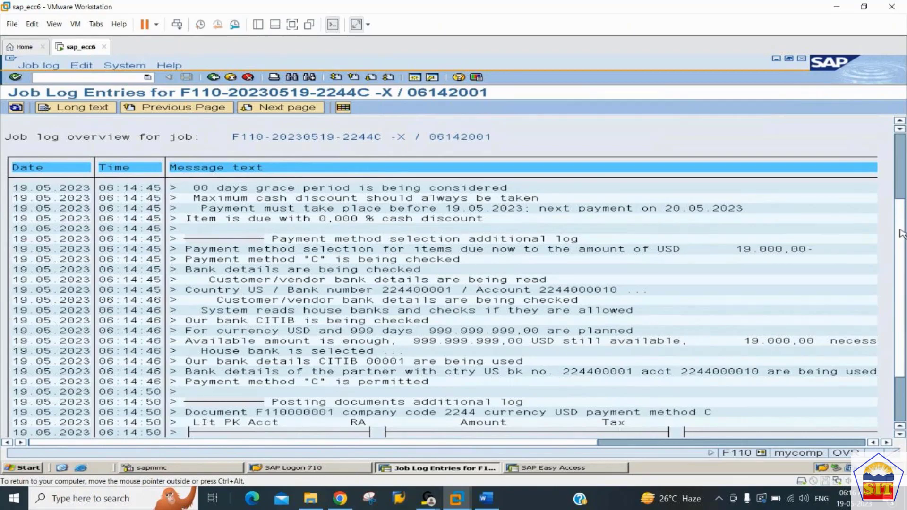
{"action": "left_click_drag", "start_coordinate": [902, 234], "coordinate": [904, 270]}
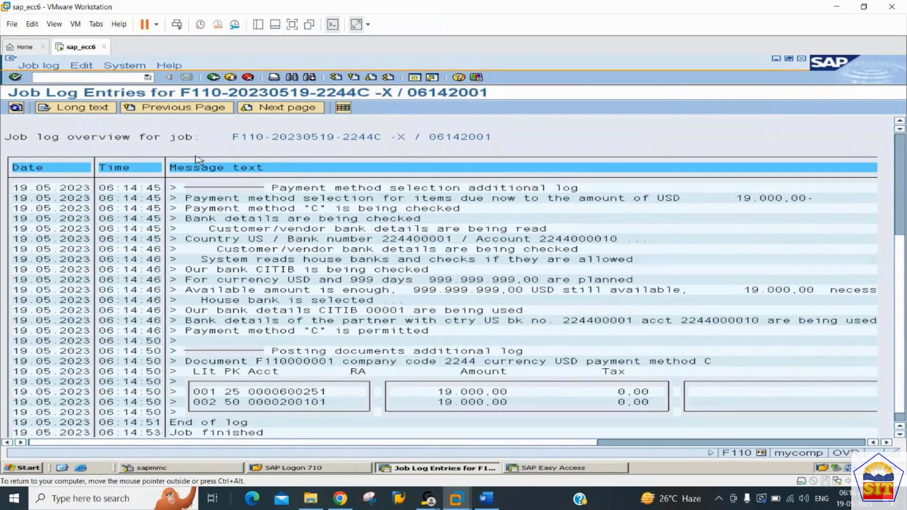
{"action": "left_click", "coordinate": [214, 77]}
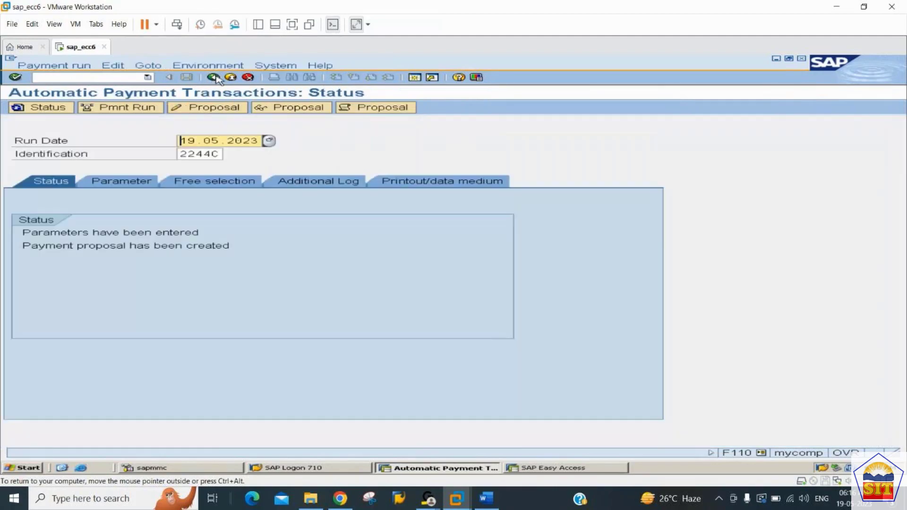
{"action": "left_click", "coordinate": [297, 109]}
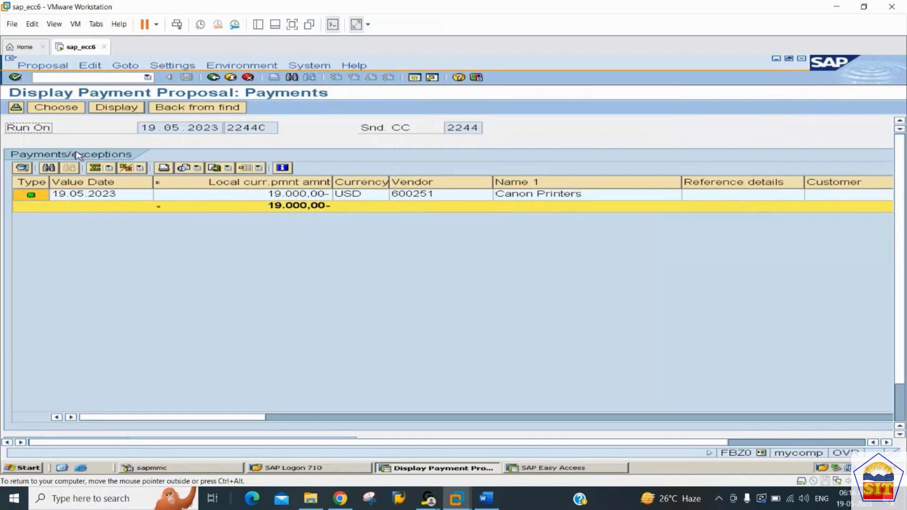
{"action": "left_click", "coordinate": [213, 77]}
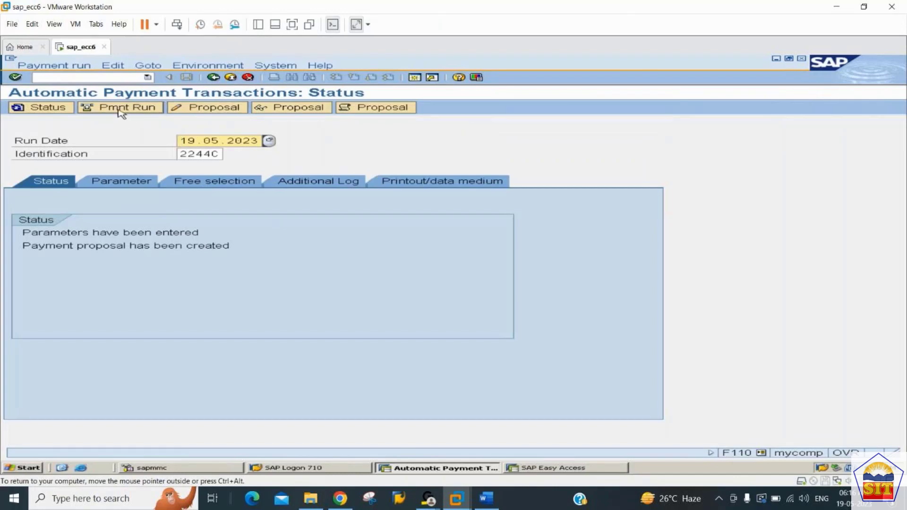
Open the proposal for editing and inspect the line item change and reallocation options of the Canon Printers payment.
{"action": "left_click", "coordinate": [209, 109]}
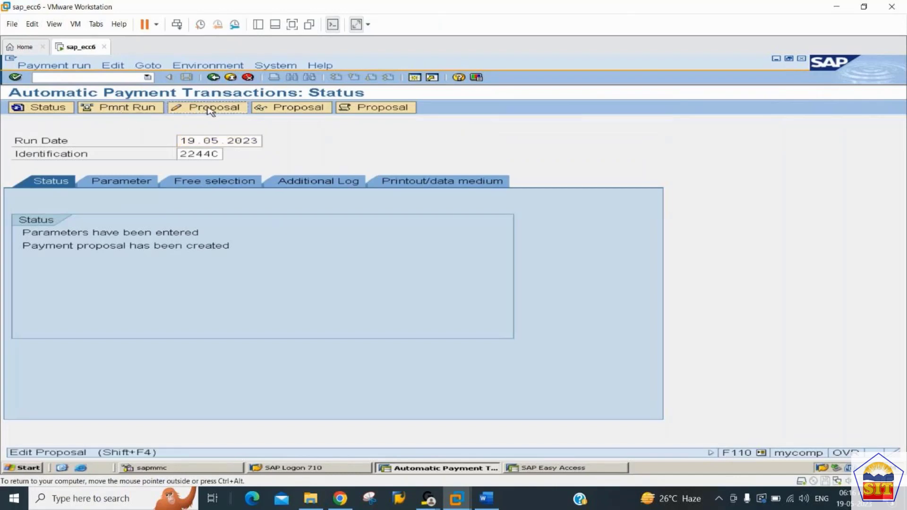
{"action": "key", "text": "Return"}
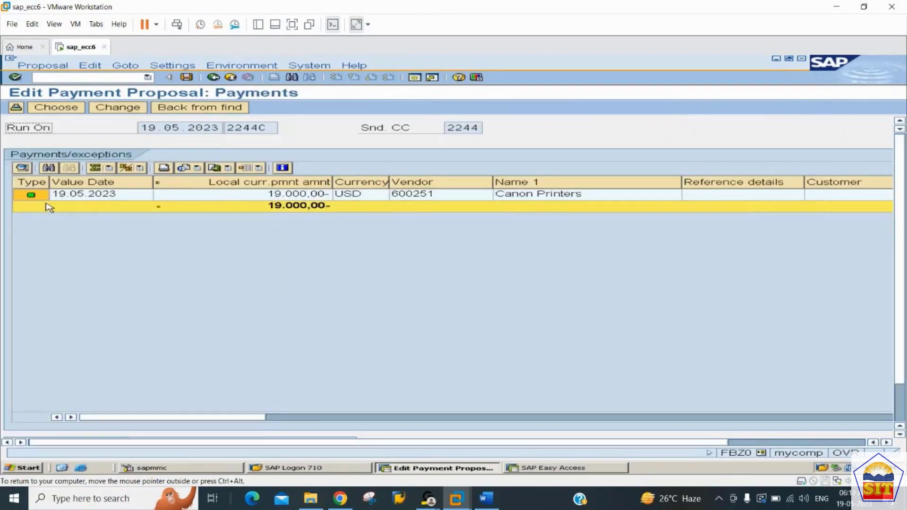
{"action": "left_click", "coordinate": [55, 108]}
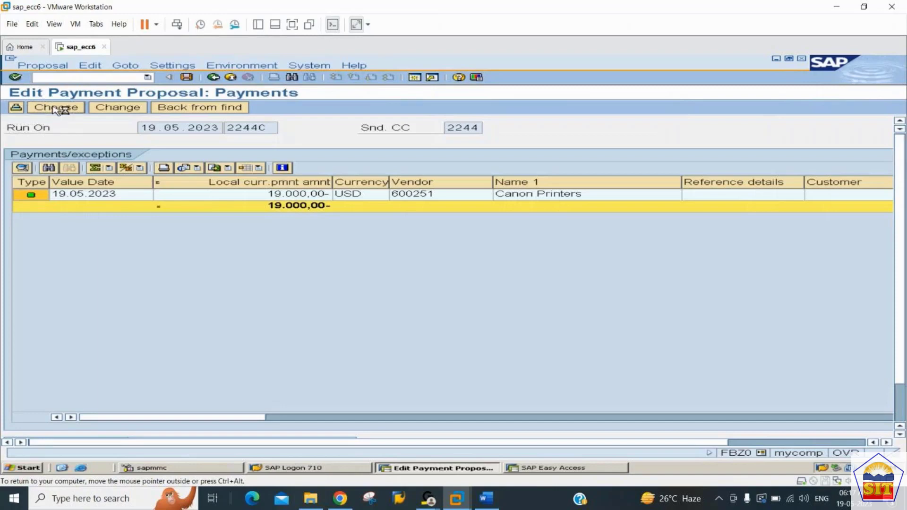
{"action": "left_click", "coordinate": [54, 108]}
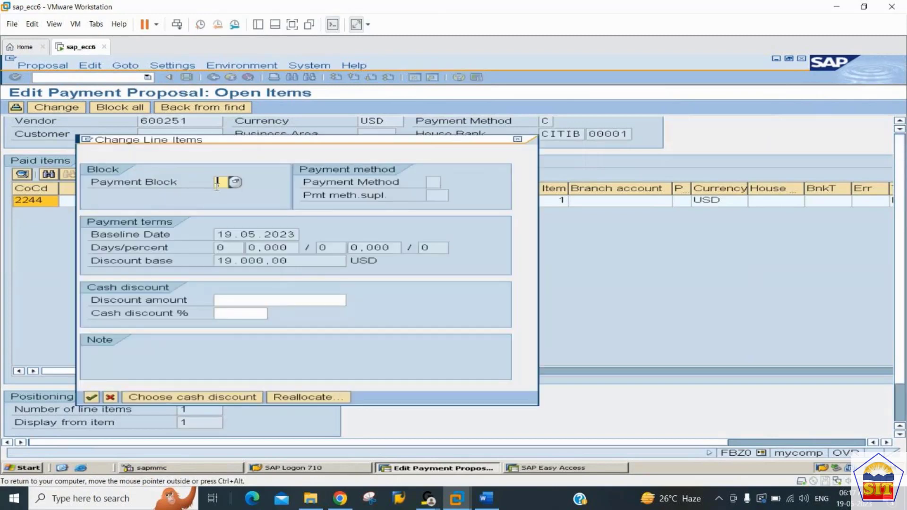
{"action": "left_click", "coordinate": [305, 398]}
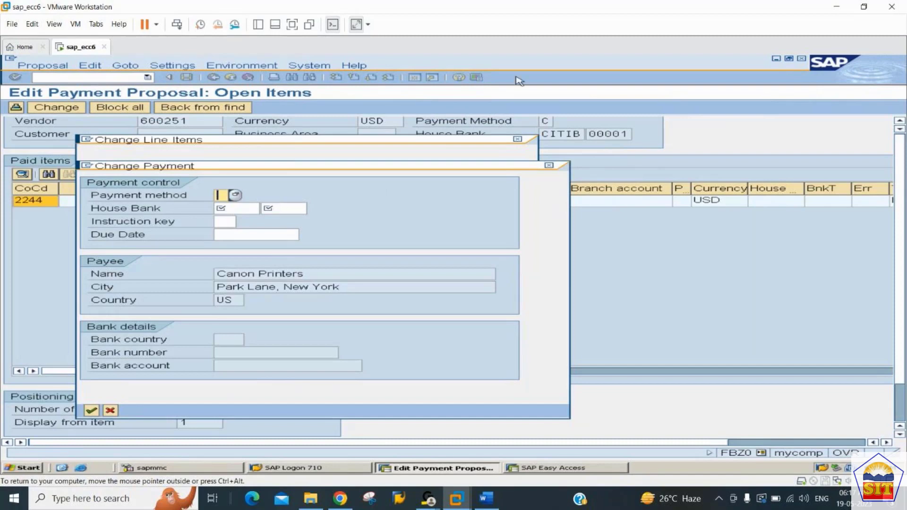
{"action": "left_click", "coordinate": [549, 165]}
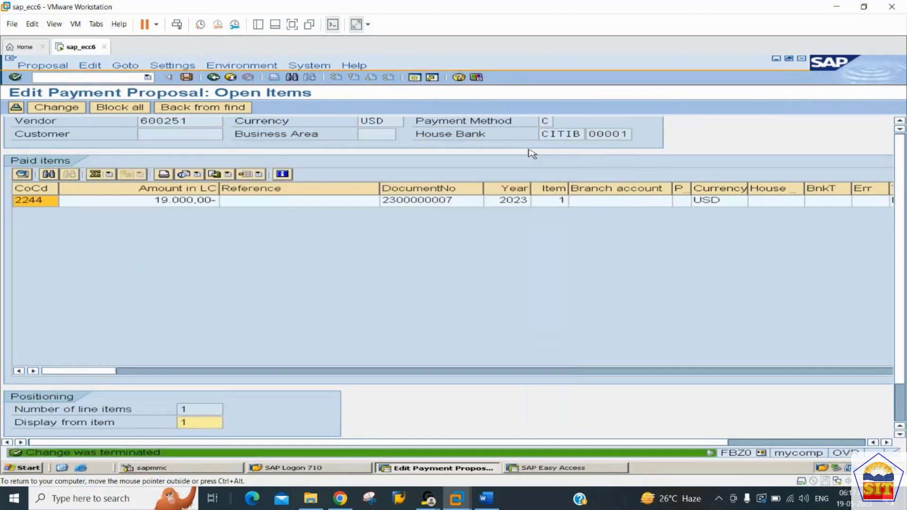
{"action": "left_click", "coordinate": [214, 78]}
{"action": "left_click", "coordinate": [214, 78]}
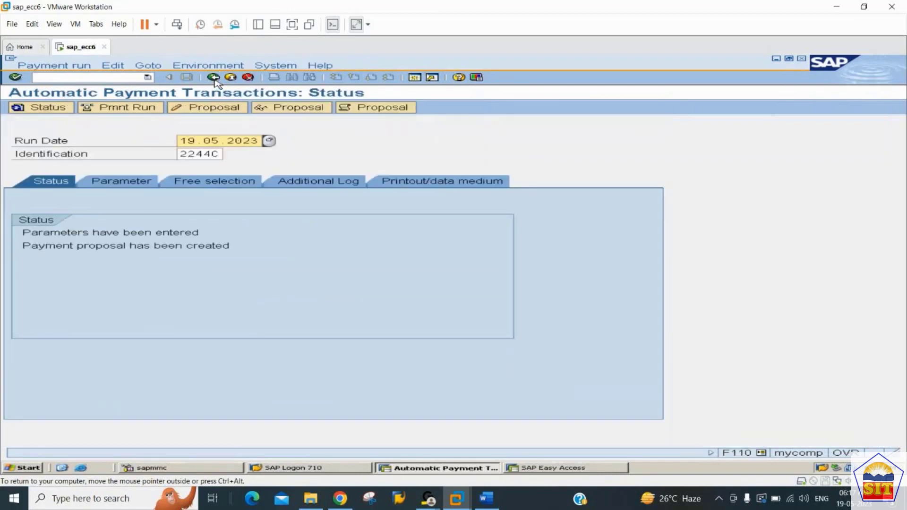
Schedule the payment run to start immediately, refreshing its status, and check the payment run log.
{"action": "left_click", "coordinate": [112, 109]}
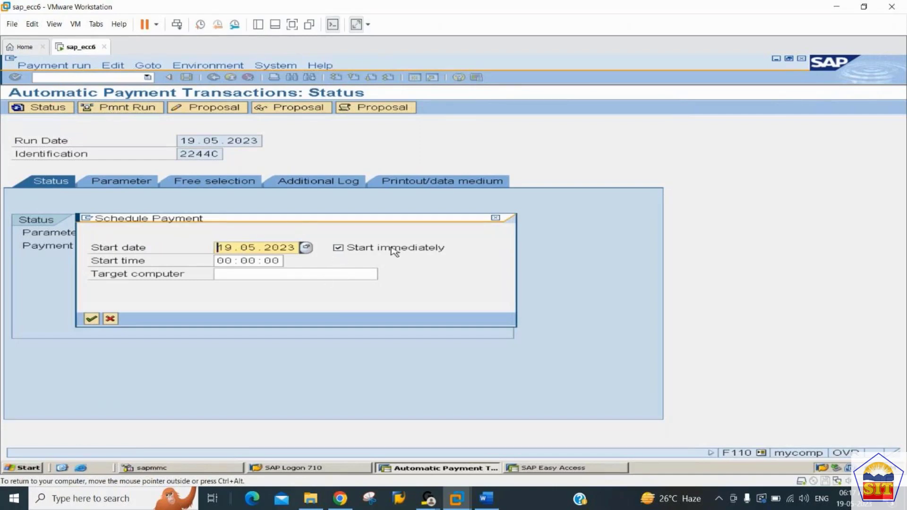
{"action": "key", "text": "Return"}
{"action": "key", "text": "Return"}
{"action": "key", "text": "Return"}
{"action": "key", "text": "Return"}
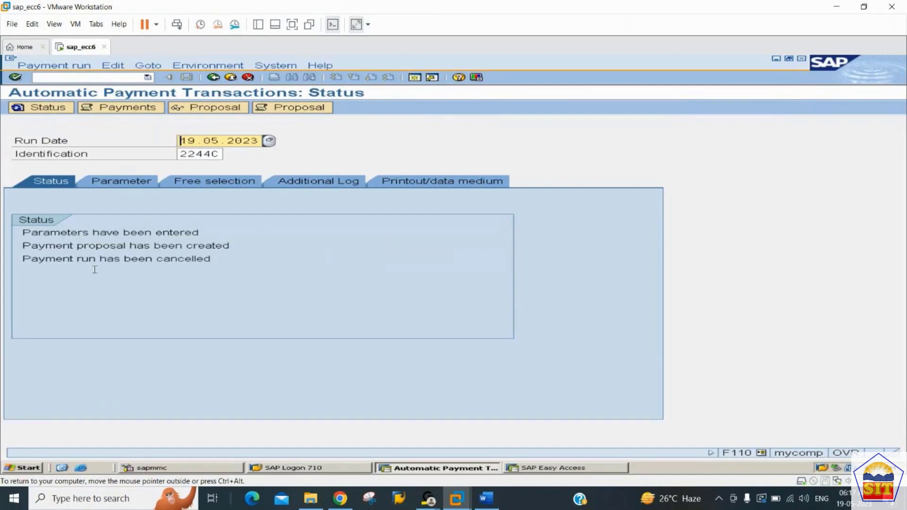
{"action": "left_click", "coordinate": [120, 108]}
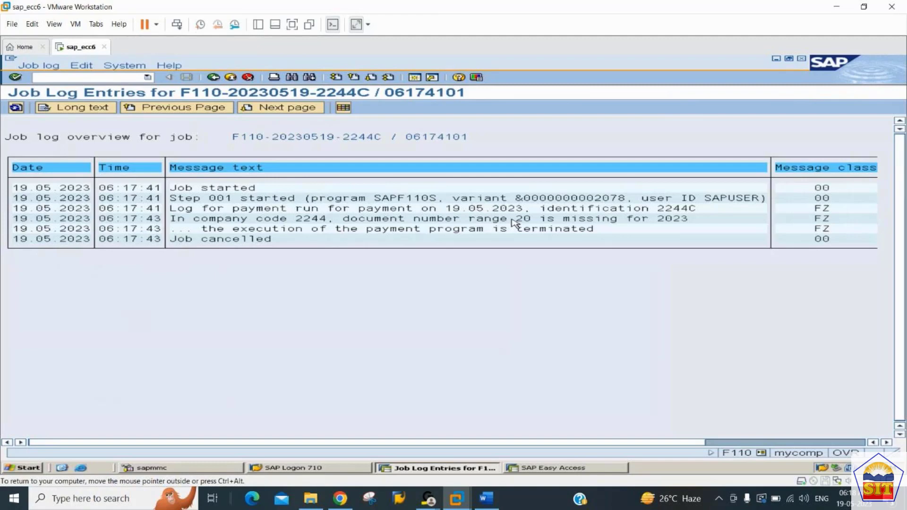
{"action": "left_click", "coordinate": [214, 78]}
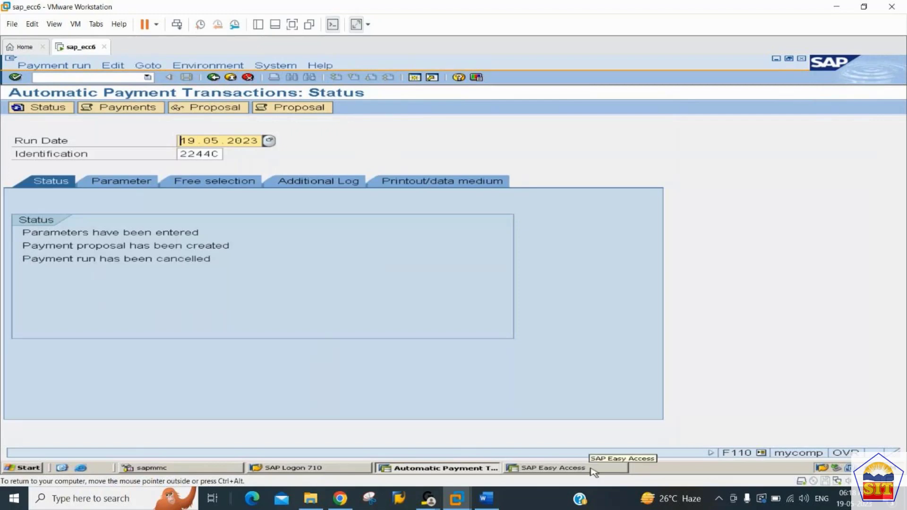
Switch to the other SAP session and open the payment program customizing with transaction FBZP.
{"action": "left_click", "coordinate": [567, 468]}
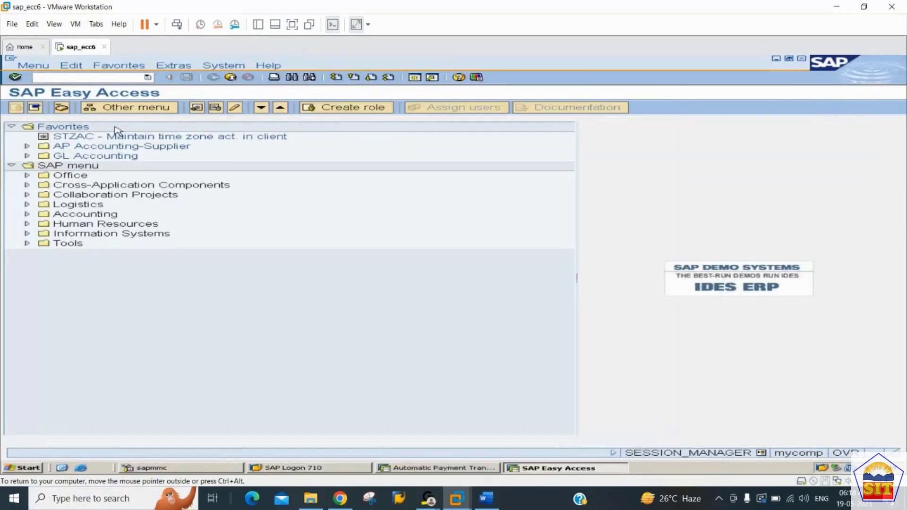
{"action": "type", "text": "fbn1"}
{"action": "key", "text": "Return"}
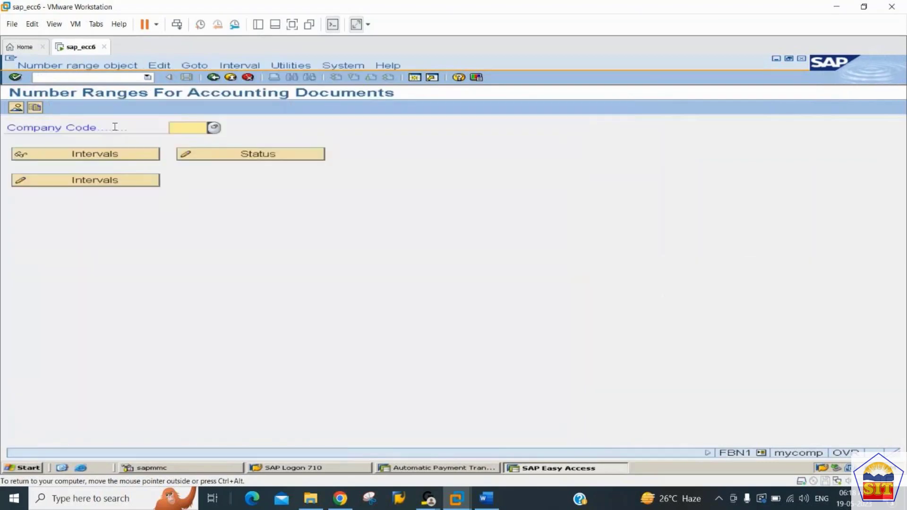
{"action": "left_click", "coordinate": [69, 75]}
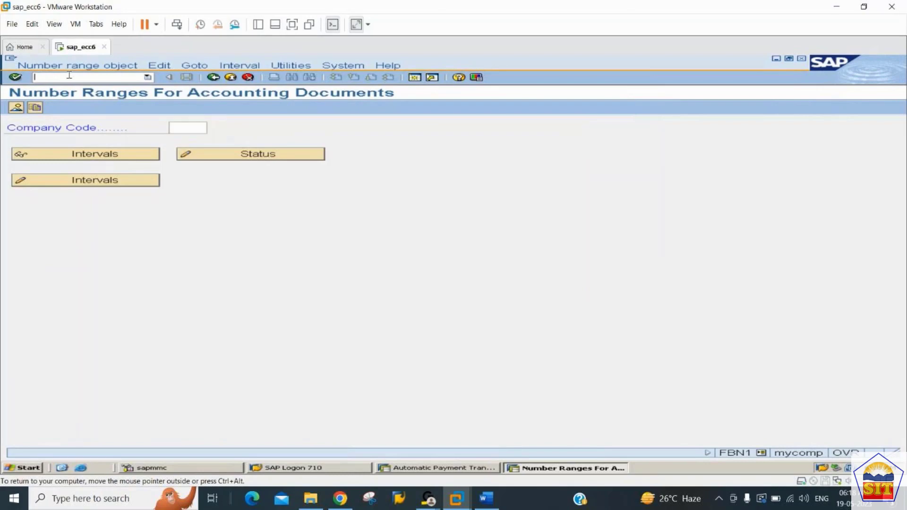
{"action": "type", "text": "/nfbzp"}
{"action": "key", "text": "Return"}
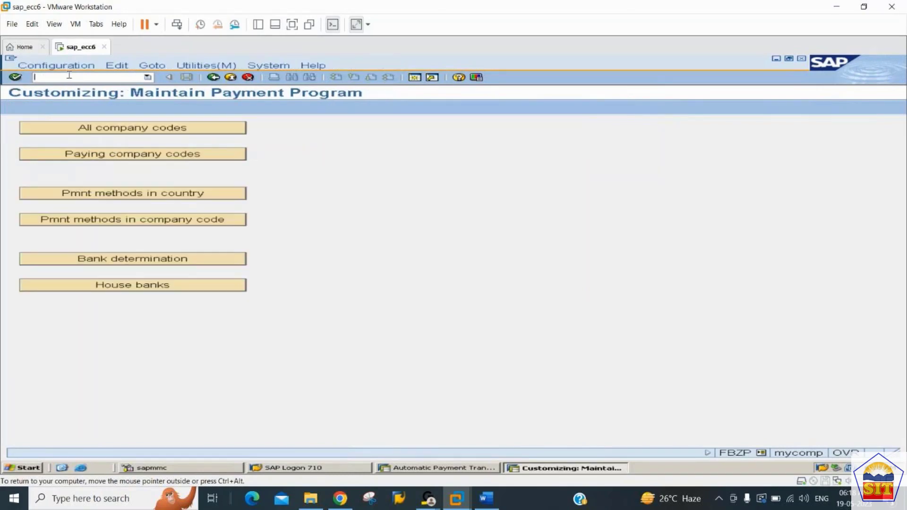
Open payment method C for country US in the country payment methods and check its document type for payment.
{"action": "left_click", "coordinate": [157, 198]}
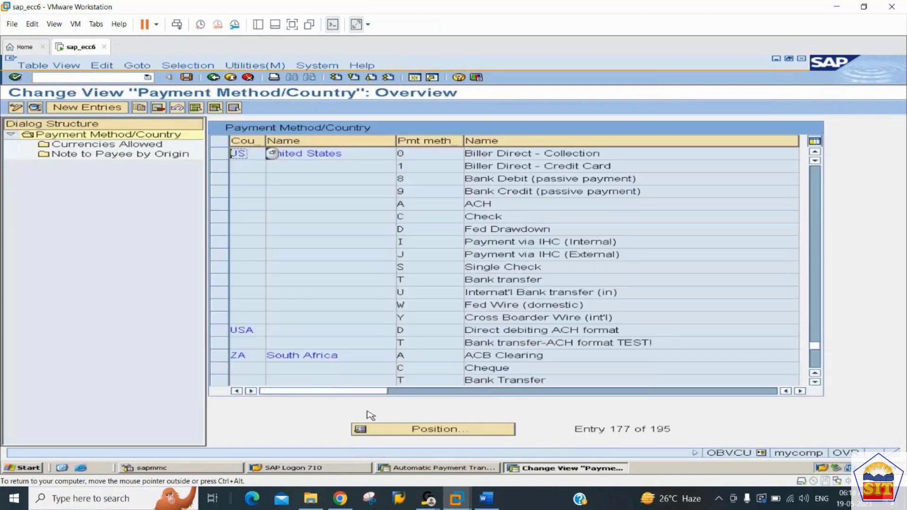
{"action": "left_click", "coordinate": [416, 430]}
{"action": "type", "text": "us"}
{"action": "key", "text": "Tab"}
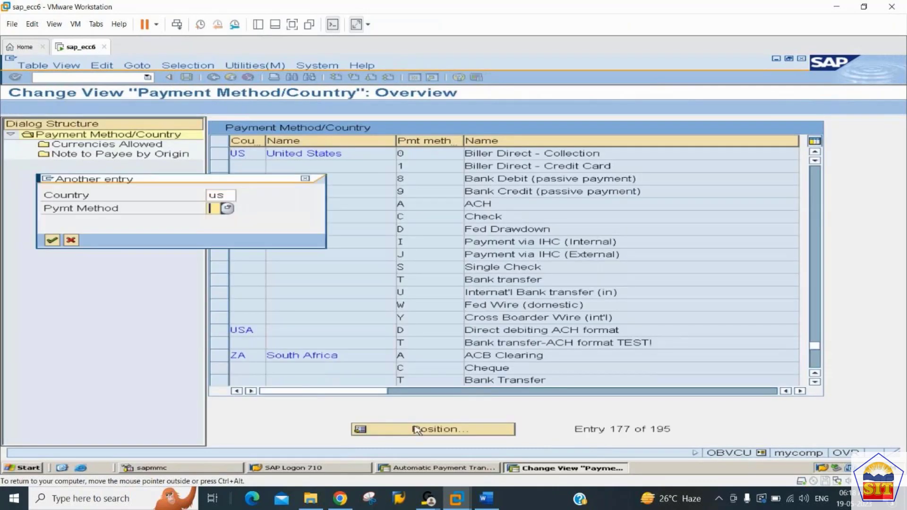
{"action": "type", "text": "c"}
{"action": "key", "text": "Return"}
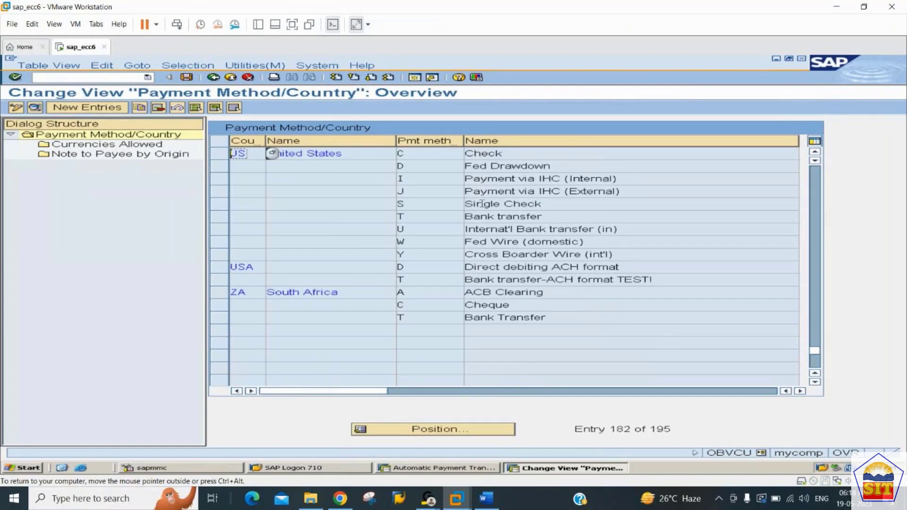
{"action": "double_click", "coordinate": [430, 153]}
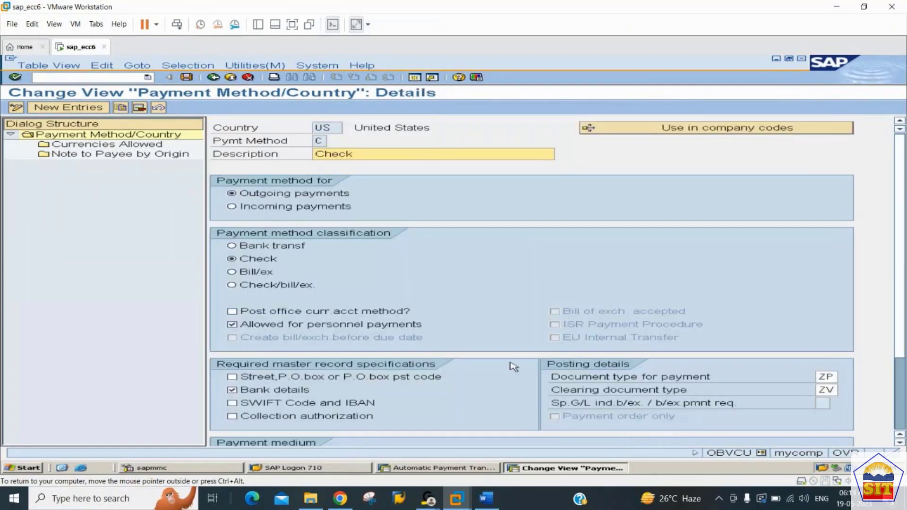
{"action": "double_click", "coordinate": [836, 377]}
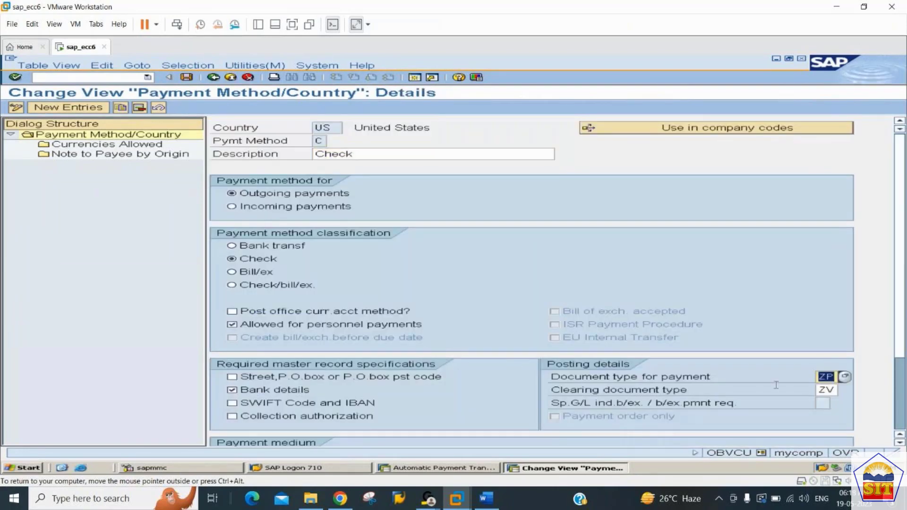
{"action": "key", "text": "Tab"}
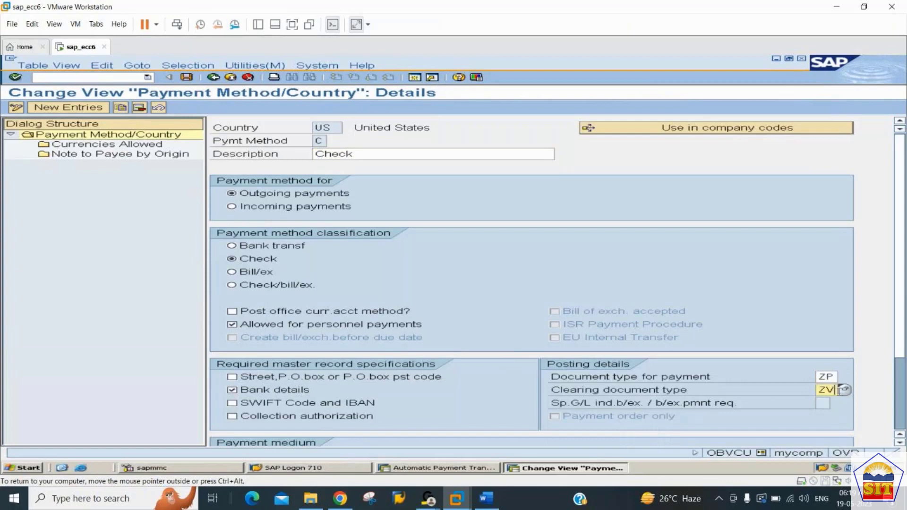
{"action": "double_click", "coordinate": [828, 377]}
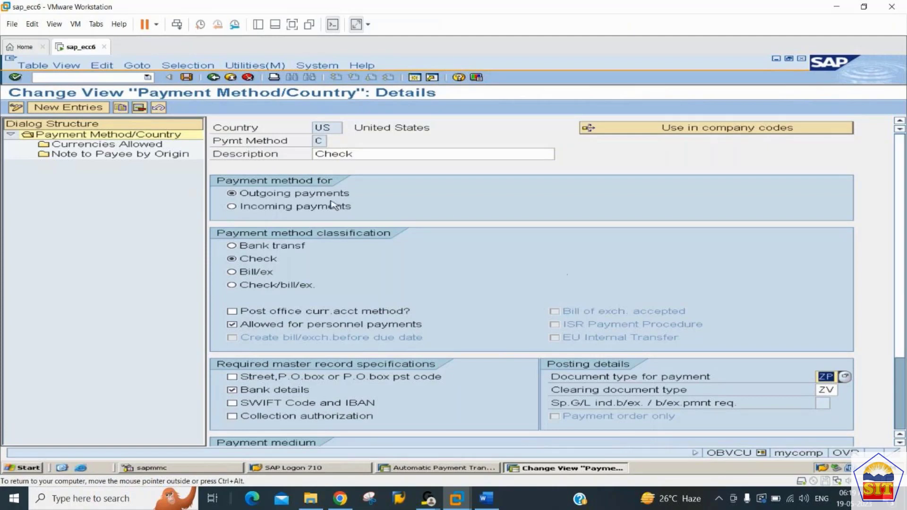
Open the document types customizing with transaction OBA7, locate document type ZP and check the number range in its details.
{"action": "left_click", "coordinate": [124, 75]}
{"action": "type", "text": "/noba7"}
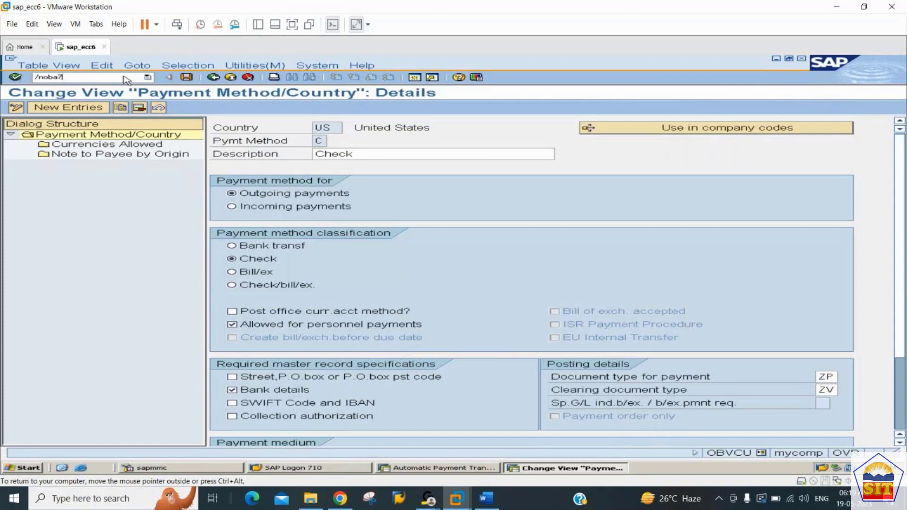
{"action": "key", "text": "Return"}
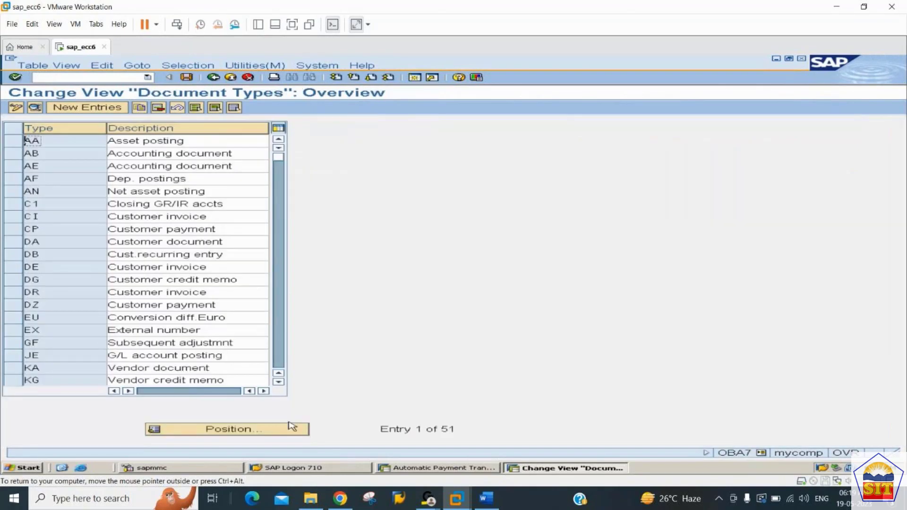
{"action": "left_click", "coordinate": [291, 430]}
{"action": "type", "text": "zp"}
{"action": "key", "text": "Return"}
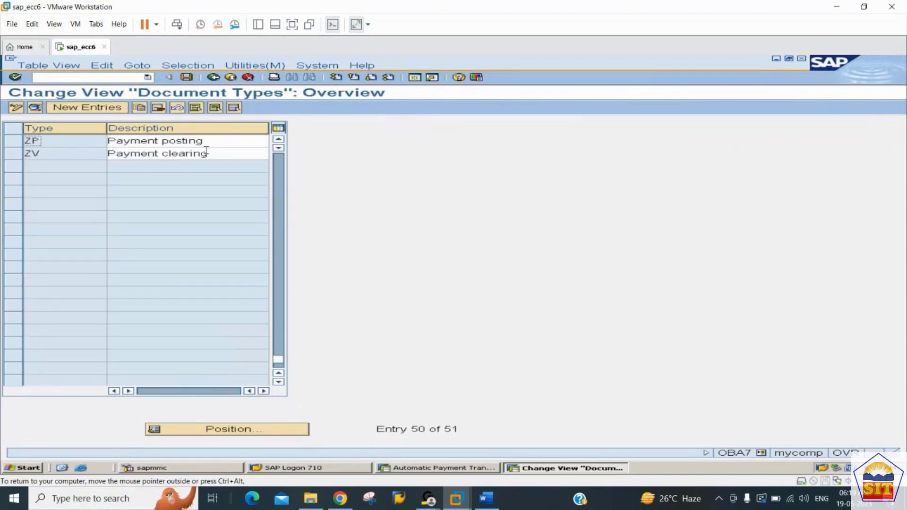
{"action": "key", "text": "Tab"}
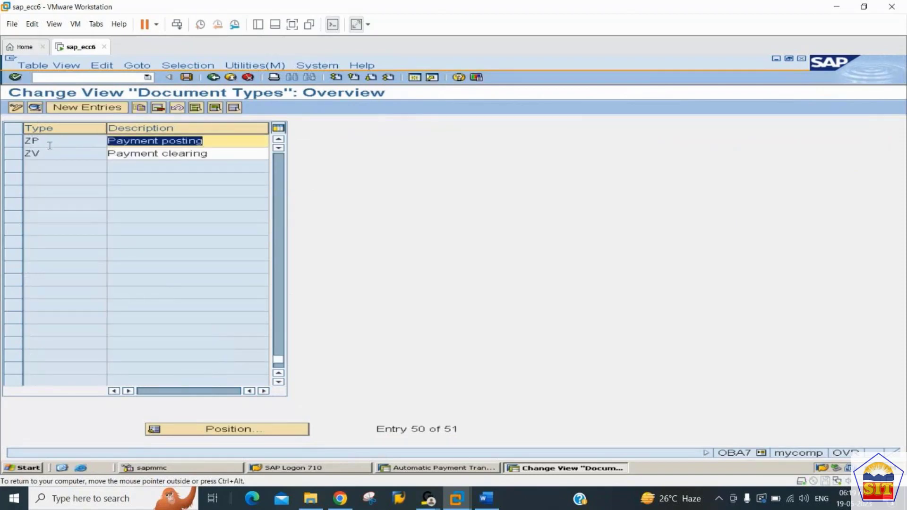
{"action": "left_click", "coordinate": [35, 107]}
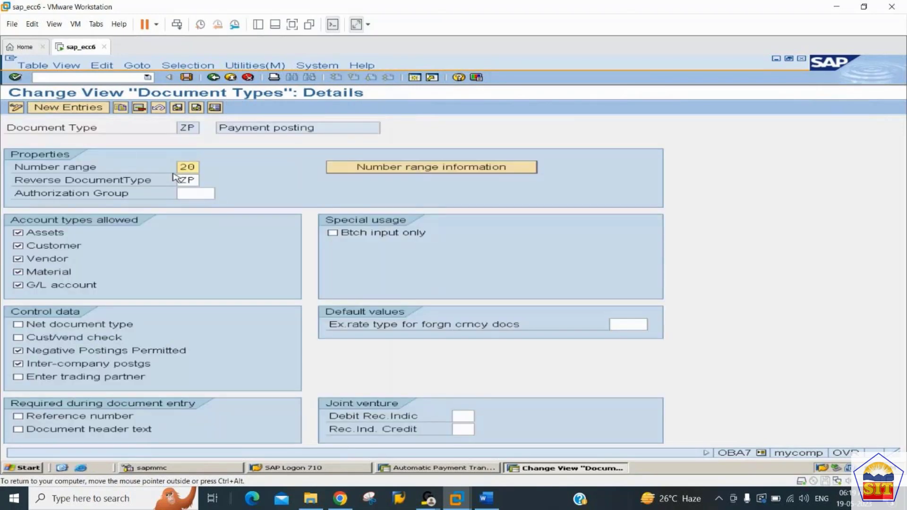
{"action": "left_click_drag", "start_coordinate": [196, 168], "coordinate": [153, 171]}
Open the number range information and bring up the accounting document intervals of company code 2244 for editing.
{"action": "left_click", "coordinate": [444, 168]}
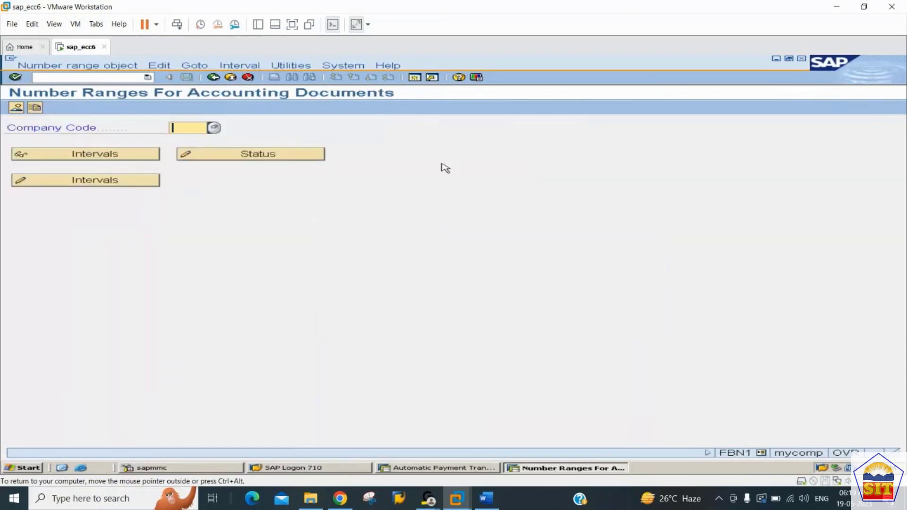
{"action": "type", "text": "2244"}
{"action": "key", "text": "Return"}
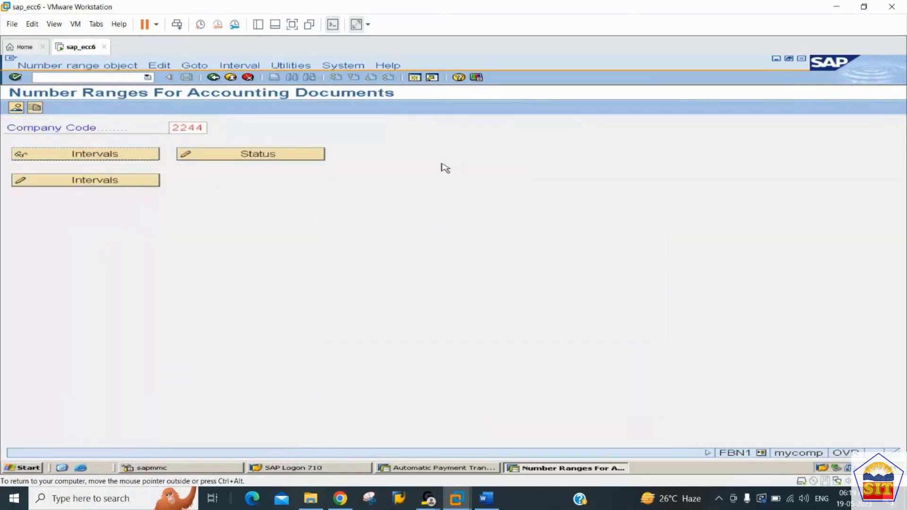
{"action": "key", "text": "F6"}
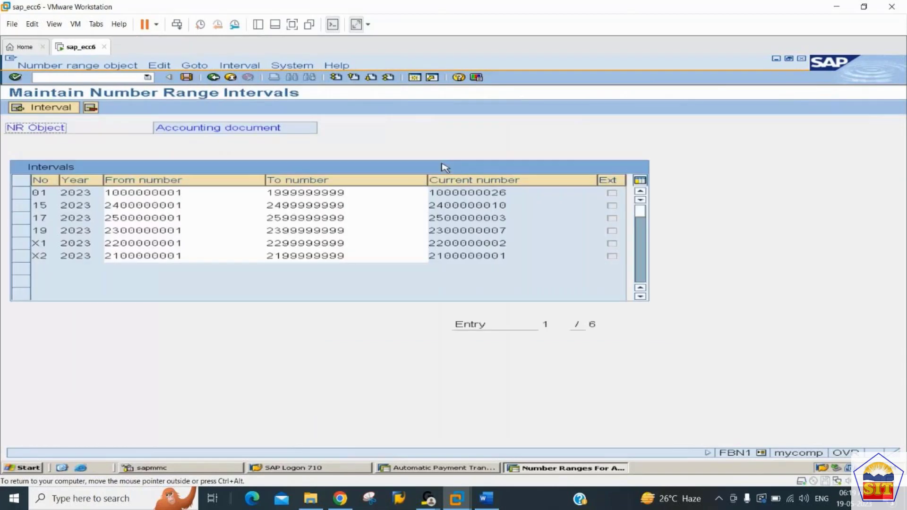
Start a new interval with number 20 for year 2023 and look through the existing number ranges.
{"action": "left_click", "coordinate": [57, 111]}
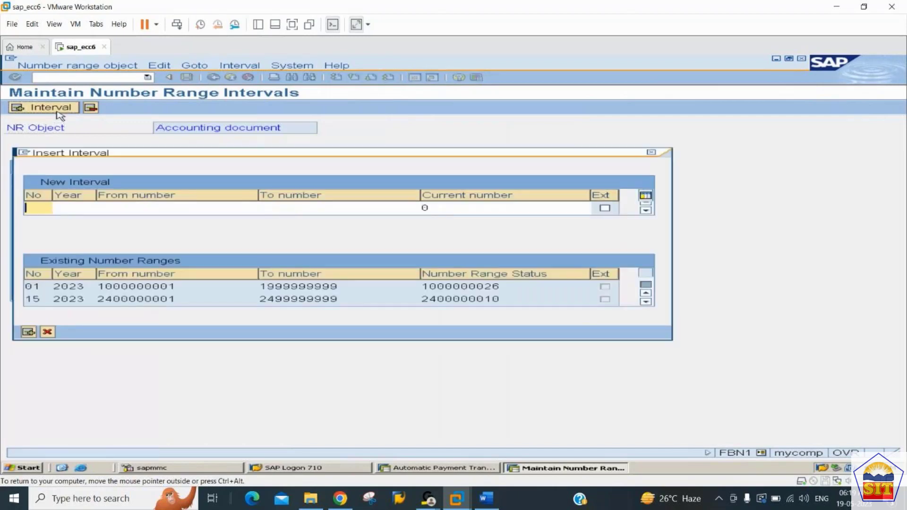
{"action": "type", "text": "20"}
{"action": "key", "text": "Tab"}
{"action": "type", "text": "2023"}
{"action": "key", "text": "Tab"}
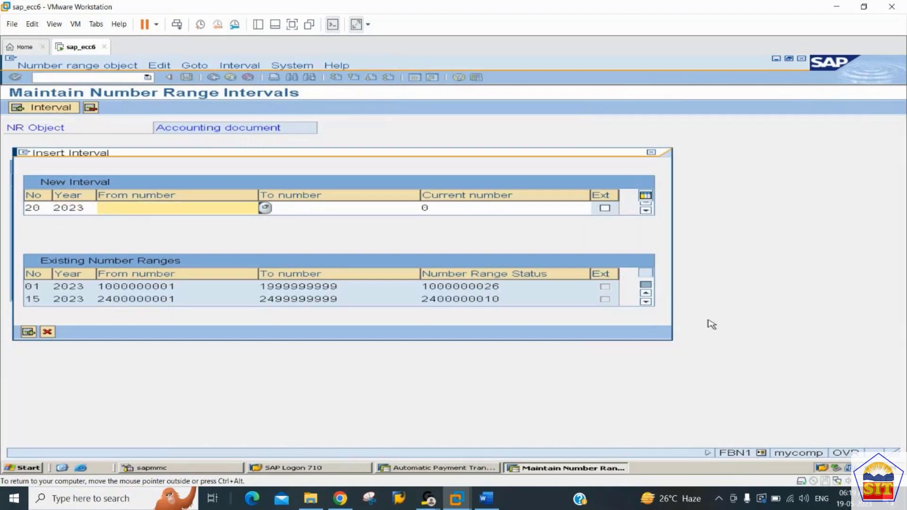
{"action": "left_click", "coordinate": [645, 301]}
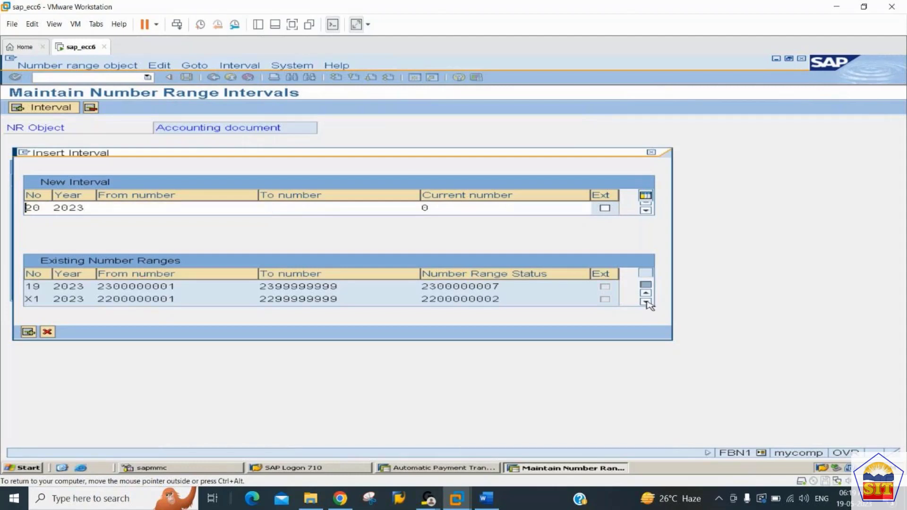
{"action": "left_click", "coordinate": [646, 302]}
{"action": "left_click", "coordinate": [646, 302]}
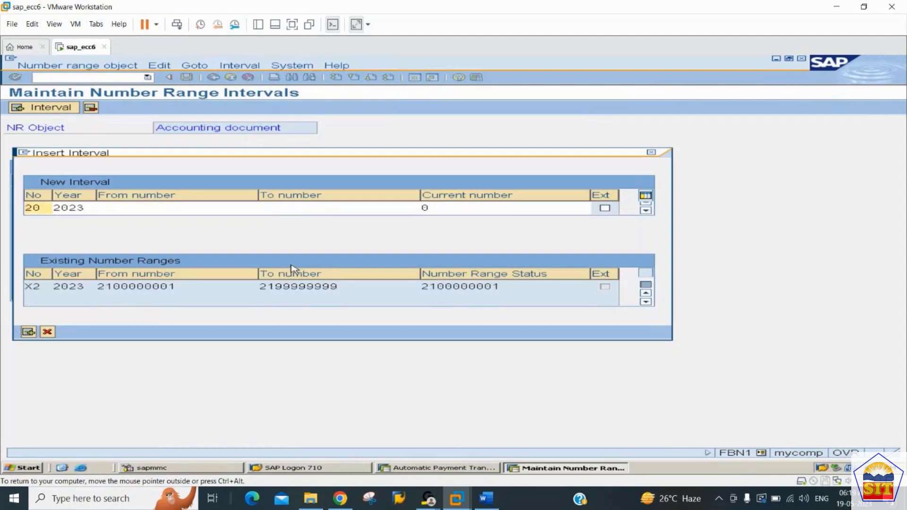
{"action": "left_click", "coordinate": [177, 208]}
{"action": "type", "text": "26"}
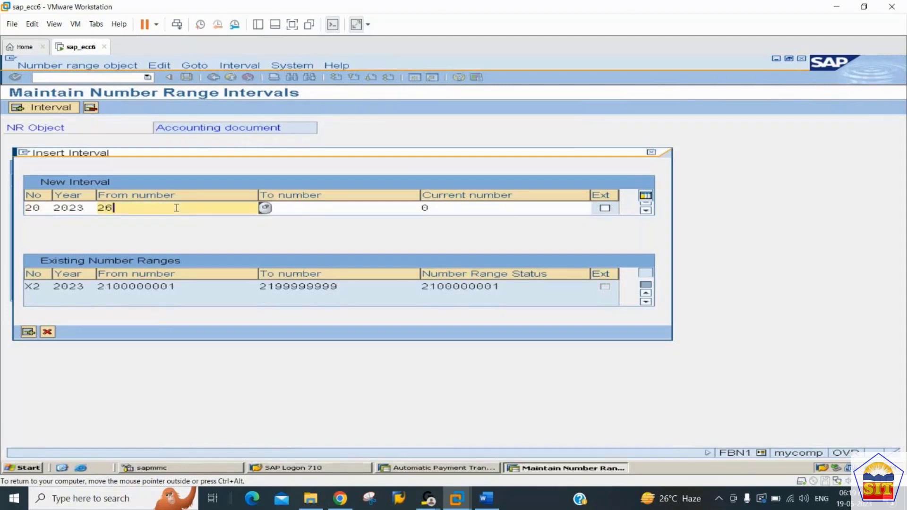
{"action": "type", "text": "00000001"}
{"action": "key", "text": "Tab"}
{"action": "type", "text": "26"}
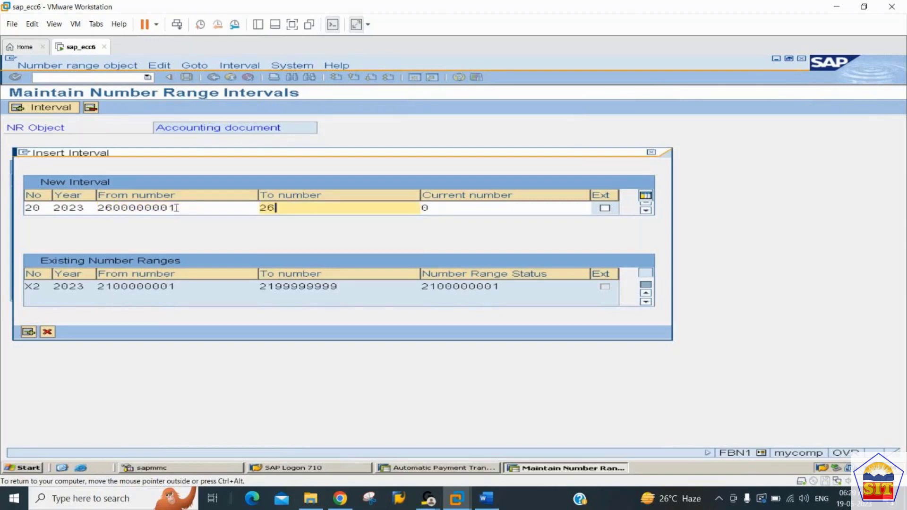
{"action": "type", "text": "99999999"}
{"action": "key", "text": "Return"}
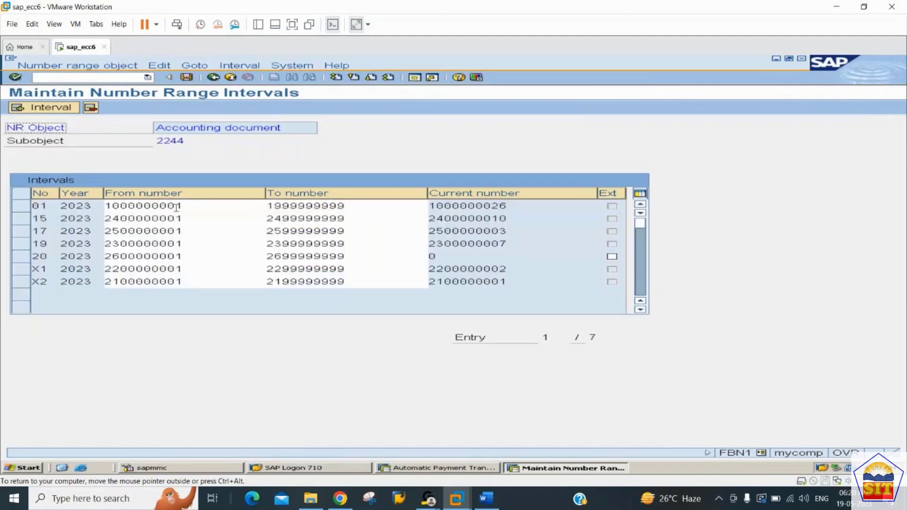
{"action": "left_click", "coordinate": [187, 77]}
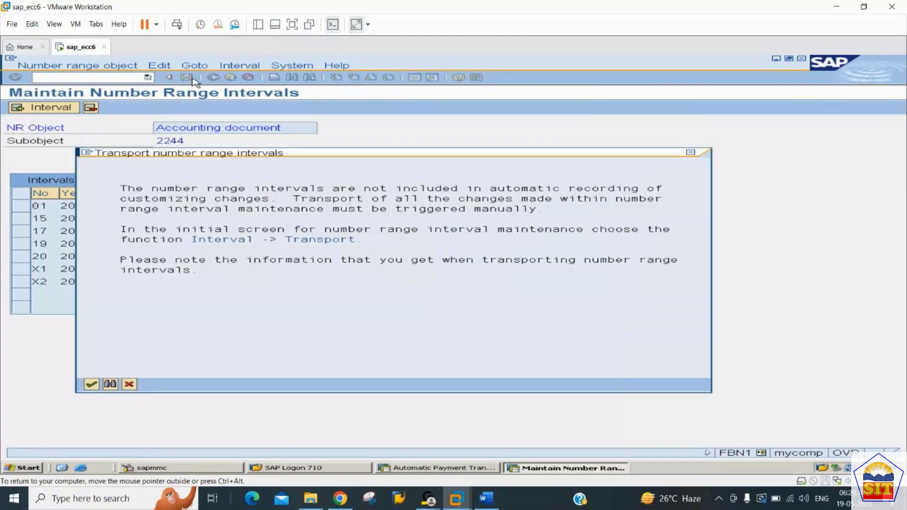
{"action": "key", "text": "Return"}
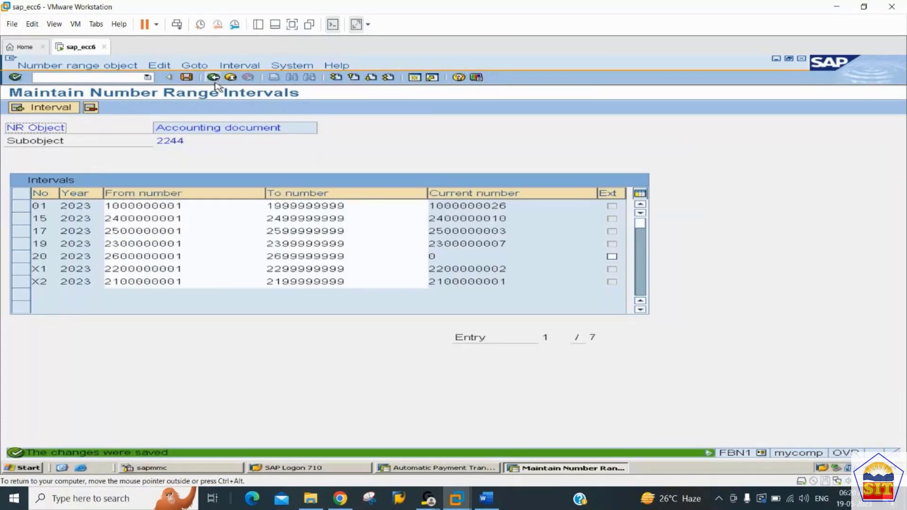
{"action": "left_click", "coordinate": [214, 79]}
Switch back to the automatic payment session and delete the output of the cancelled payment run 2244C.
{"action": "key", "text": "alt+Tab"}
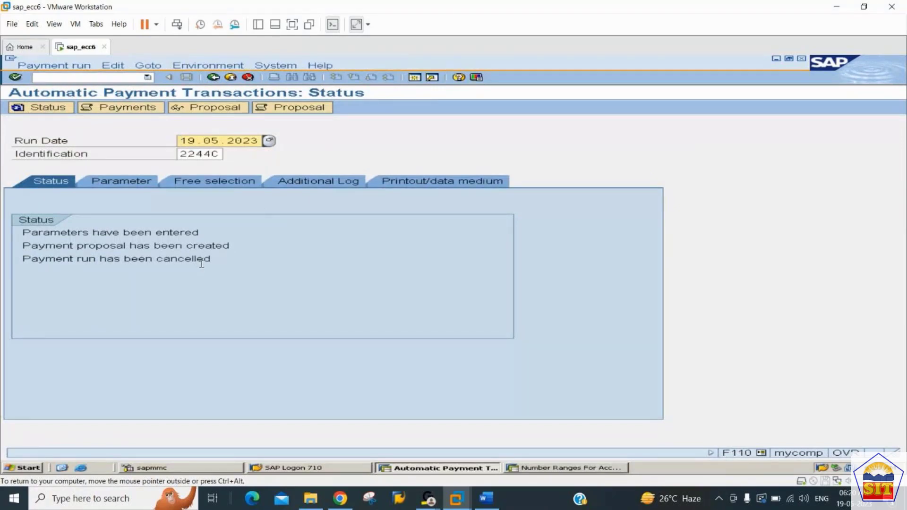
{"action": "left_click", "coordinate": [113, 68]}
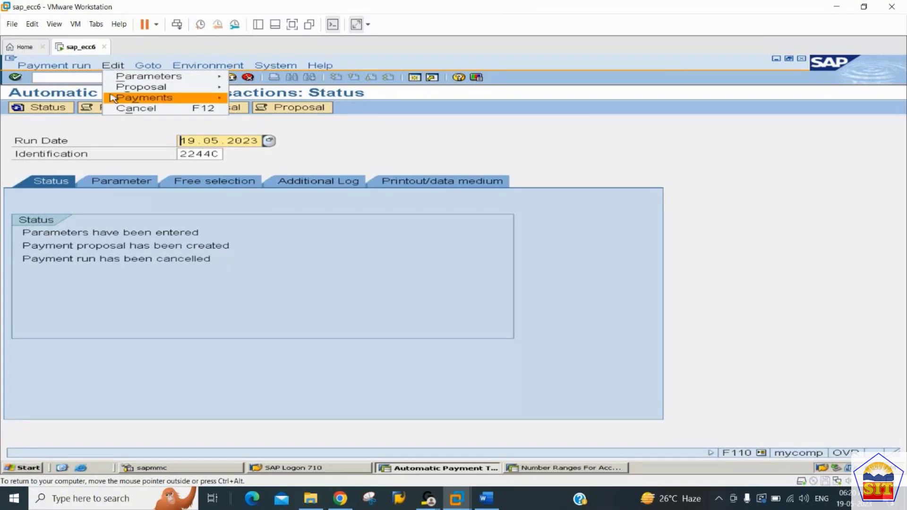
{"action": "mouse_move", "coordinate": [113, 101]}
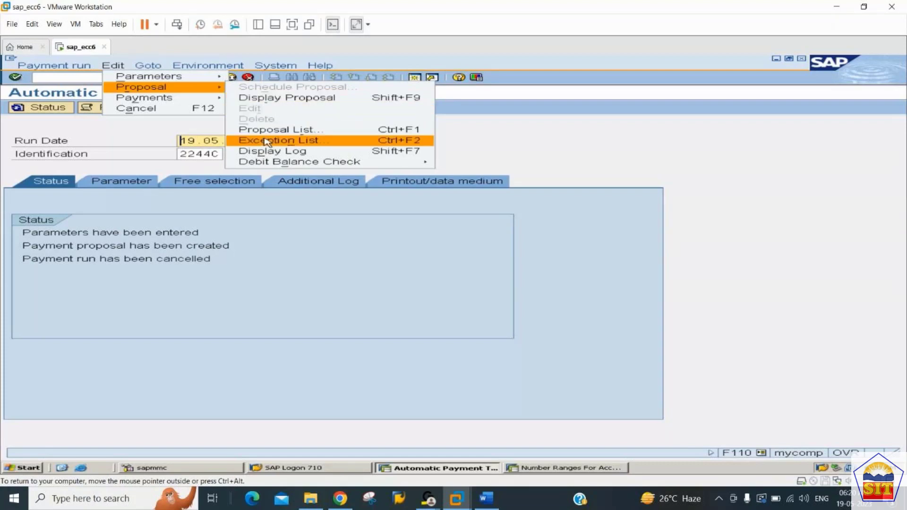
{"action": "mouse_move", "coordinate": [166, 100]}
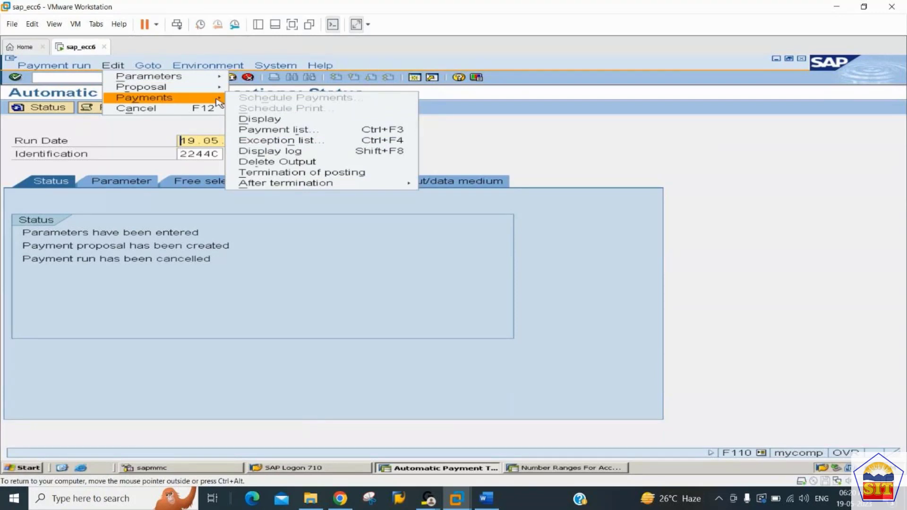
{"action": "left_click", "coordinate": [267, 163]}
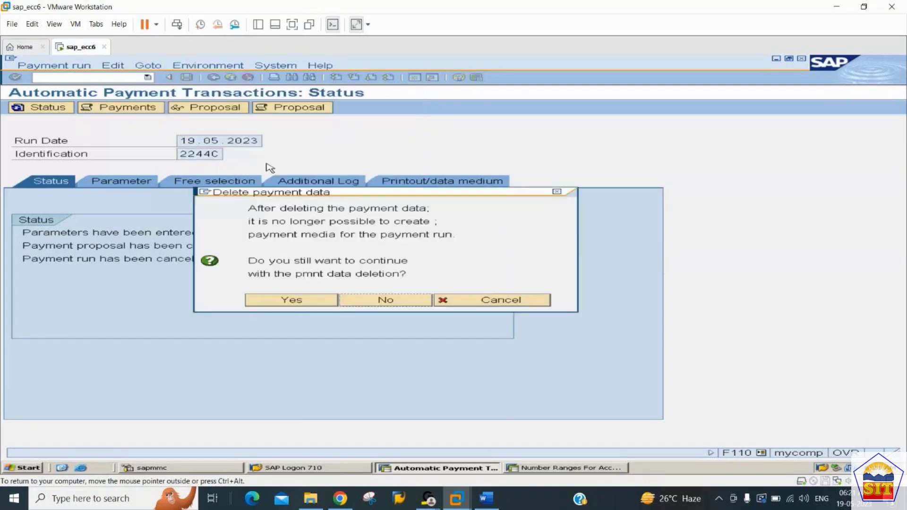
{"action": "left_click", "coordinate": [275, 301]}
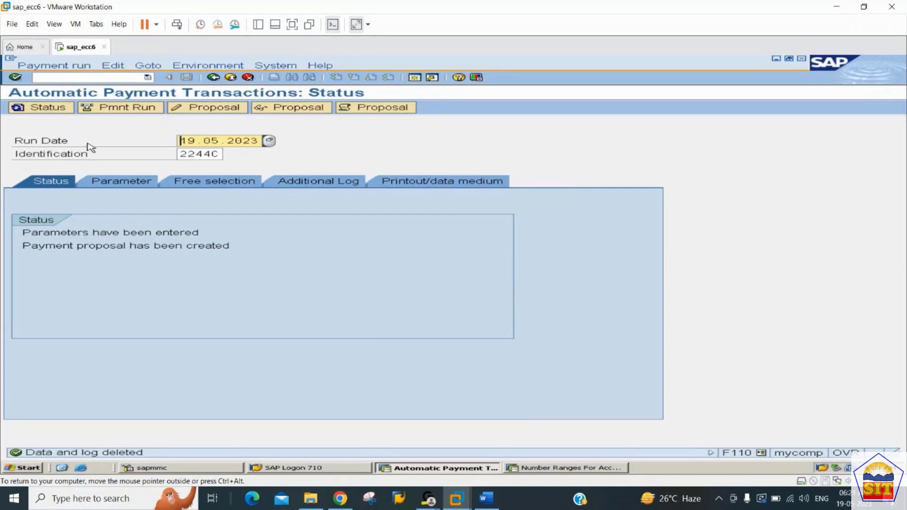
Schedule payment run 2244C again with an immediate start and refresh its status.
{"action": "left_click", "coordinate": [121, 110]}
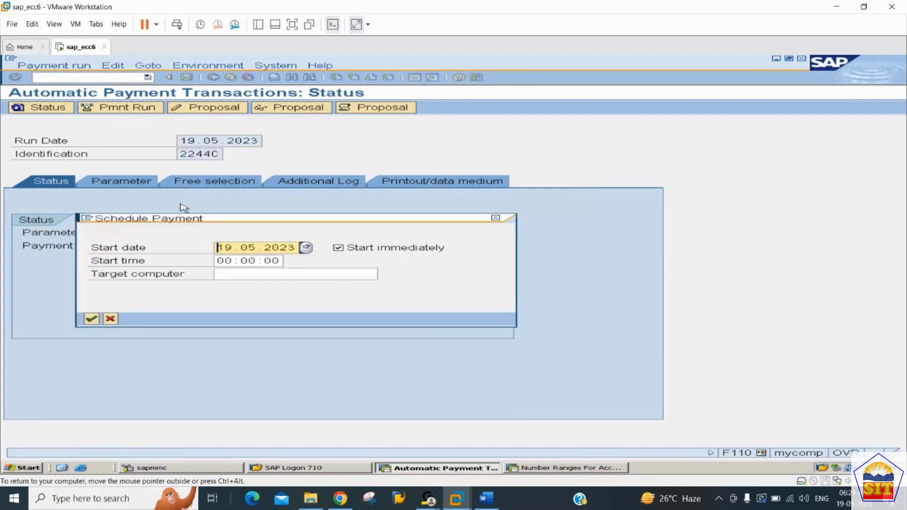
{"action": "key", "text": "Return"}
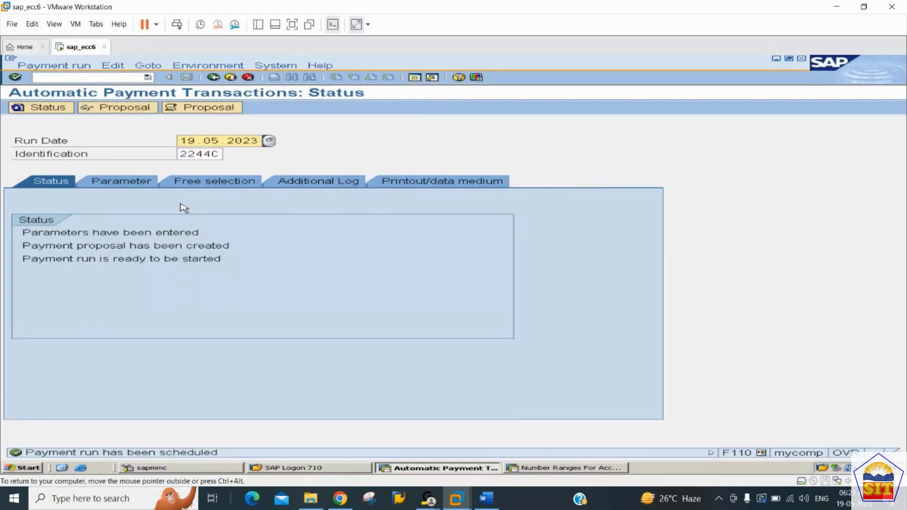
{"action": "key", "text": "Return"}
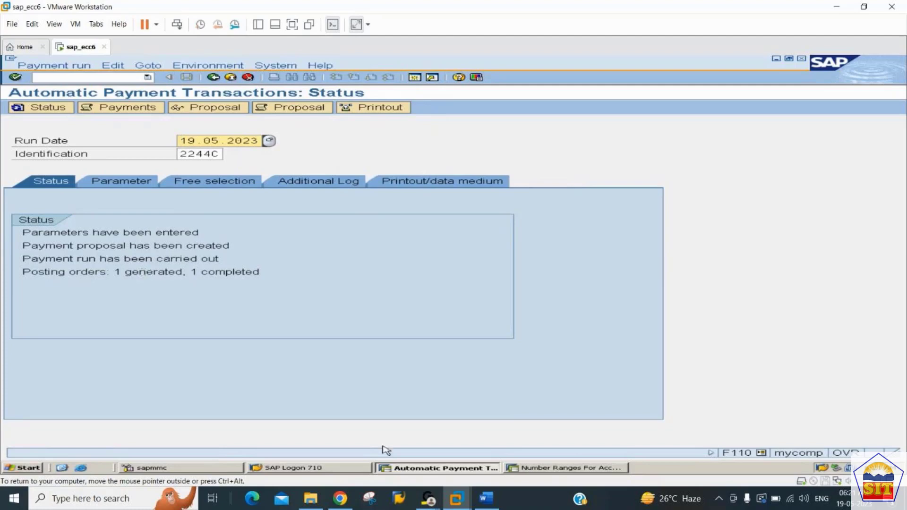
Switch to the other SAP session, open transaction FBL1N and search for the vendor's open items in company code 2244.
{"action": "left_click", "coordinate": [550, 469]}
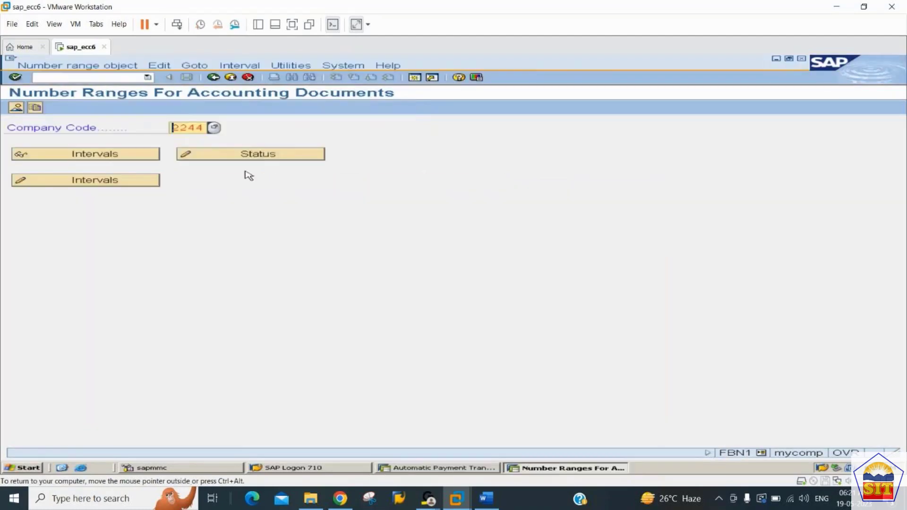
{"action": "left_click", "coordinate": [82, 78]}
{"action": "type", "text": "/nfb"}
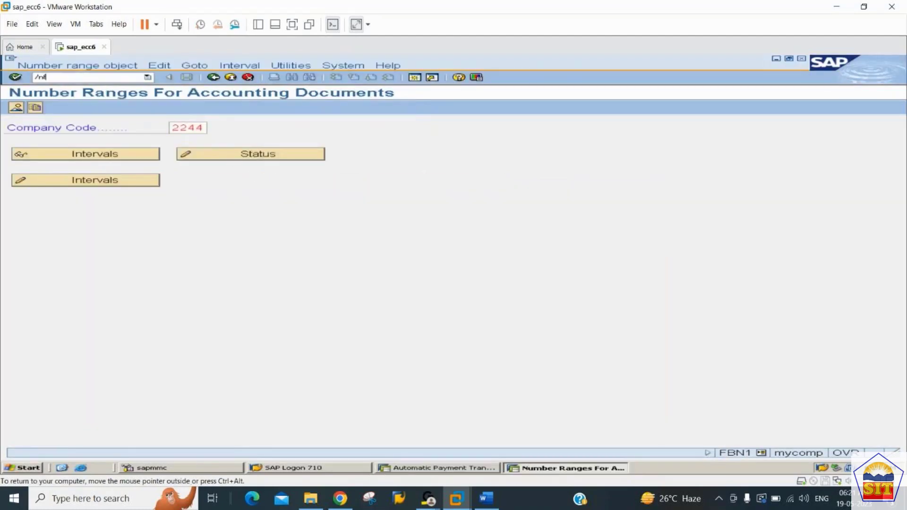
{"action": "type", "text": "n1"}
{"action": "key", "text": "Return"}
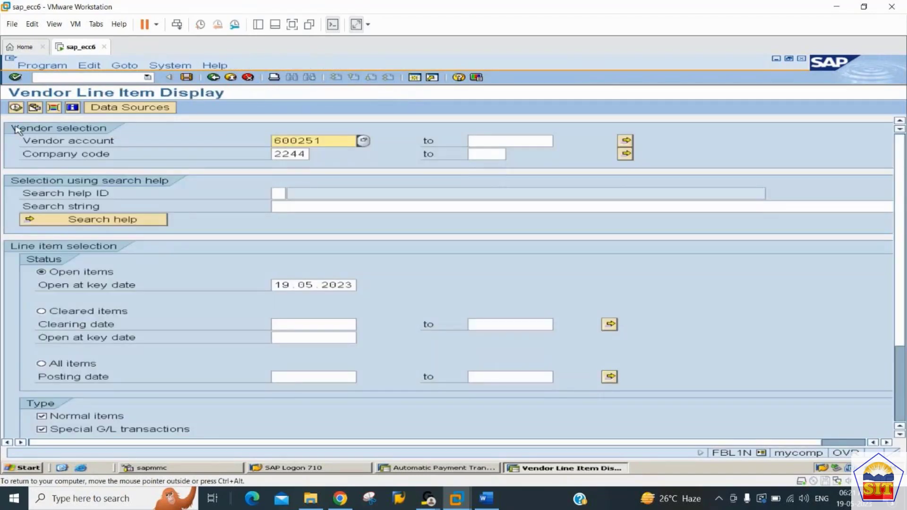
{"action": "left_click", "coordinate": [15, 107]}
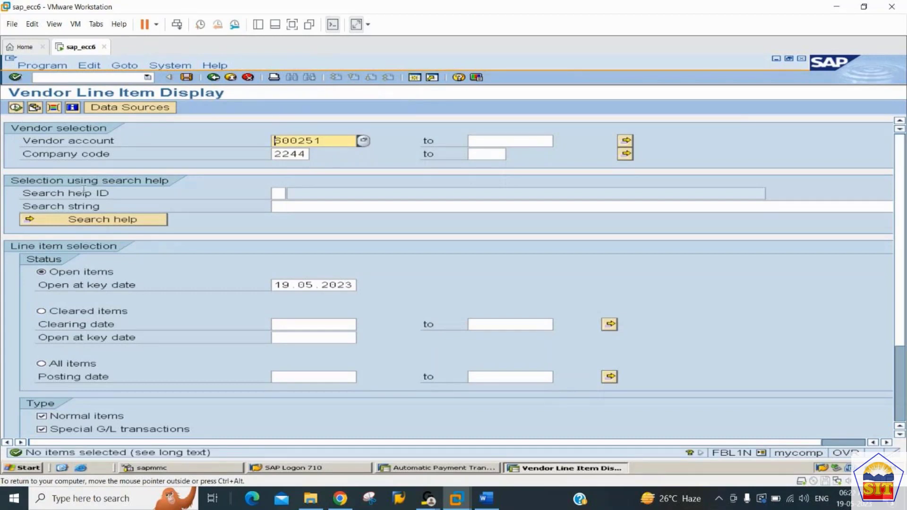
List the vendor's cleared items and sort them by document date in descending order.
{"action": "left_click", "coordinate": [42, 312]}
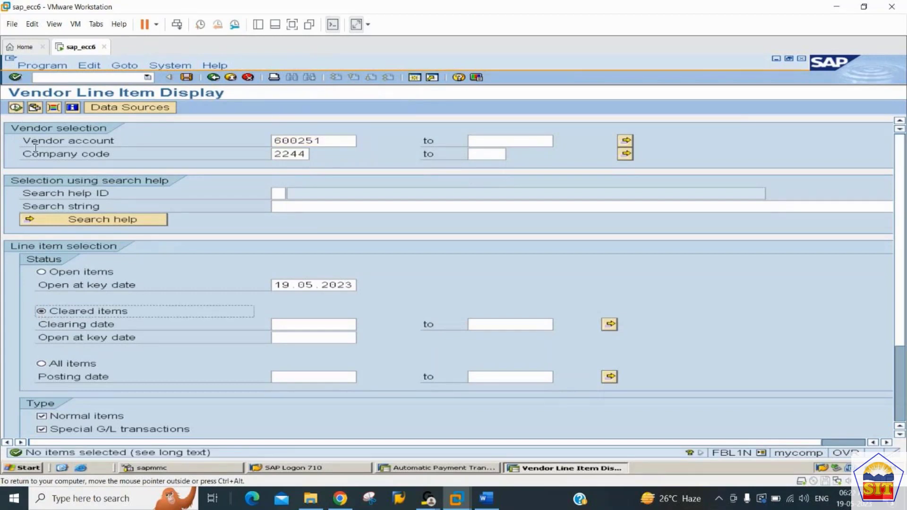
{"action": "left_click", "coordinate": [16, 108]}
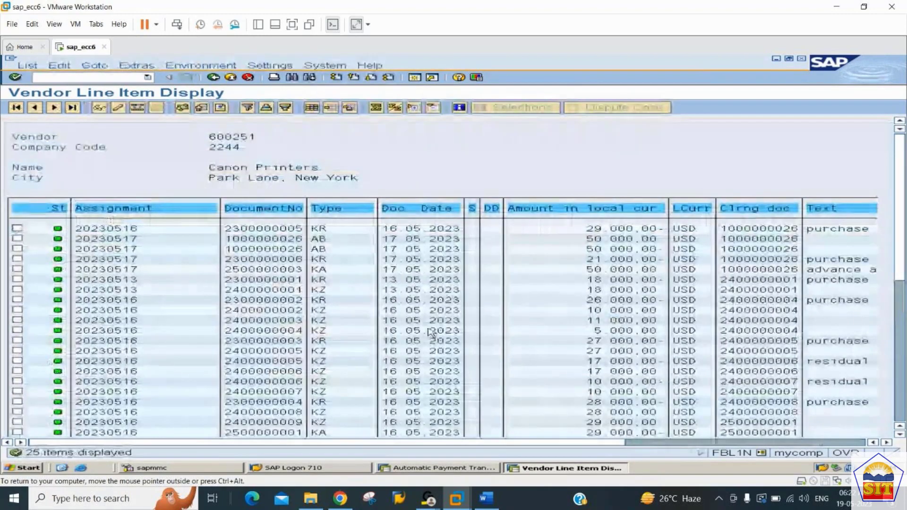
{"action": "left_click", "coordinate": [432, 208]}
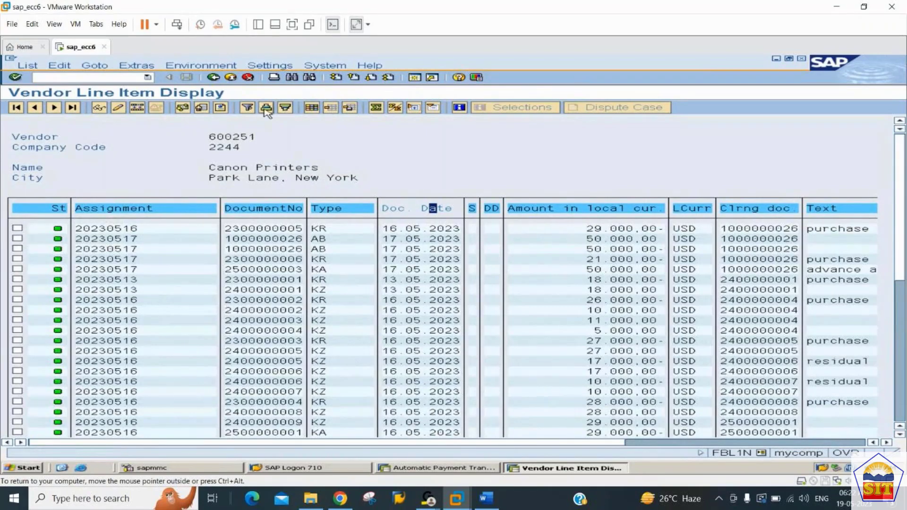
{"action": "left_click", "coordinate": [285, 109]}
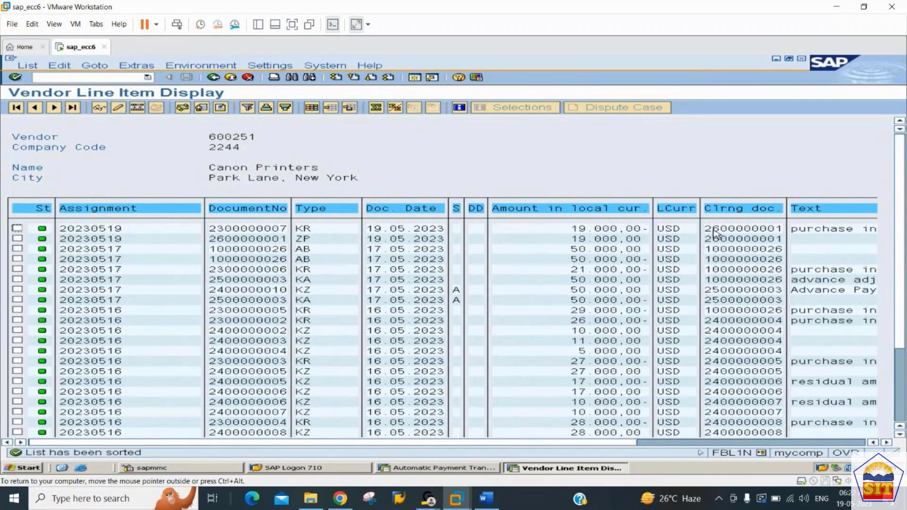
Switch to the automatic payment session and open run 2244C's printout and data medium settings at the RFFOUS_C variant.
{"action": "key", "text": "alt+Tab"}
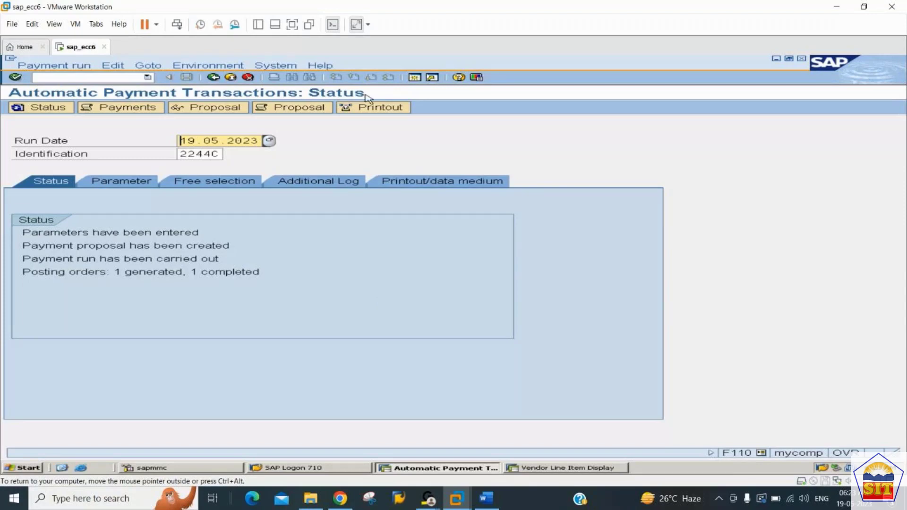
{"action": "left_click", "coordinate": [374, 109]}
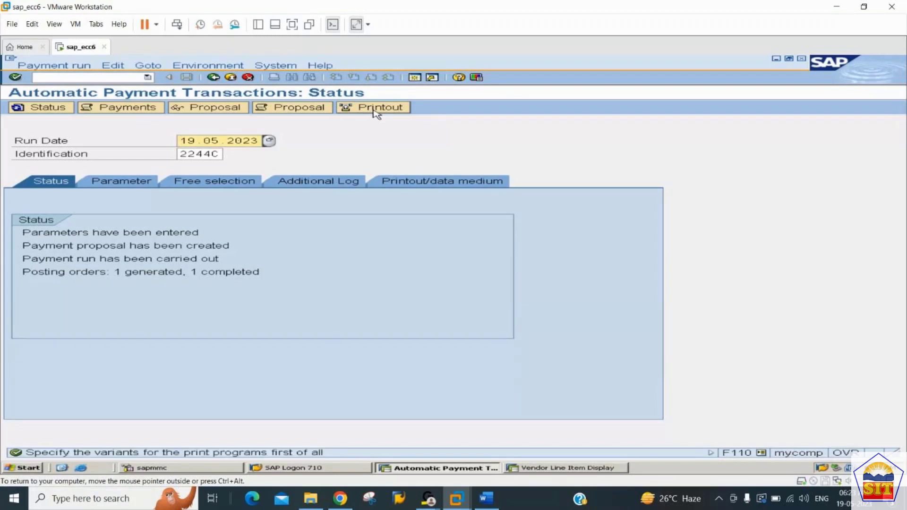
{"action": "left_click", "coordinate": [417, 185]}
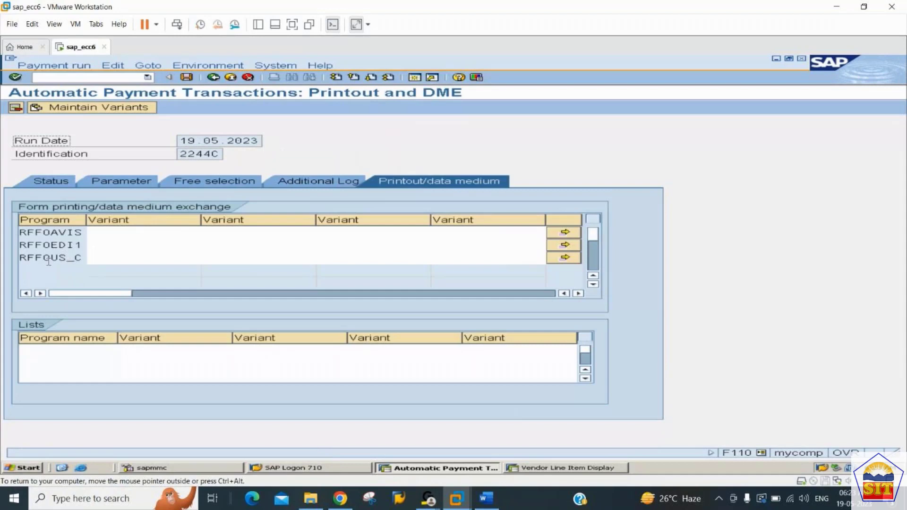
{"action": "left_click_drag", "start_coordinate": [27, 259], "coordinate": [79, 258]}
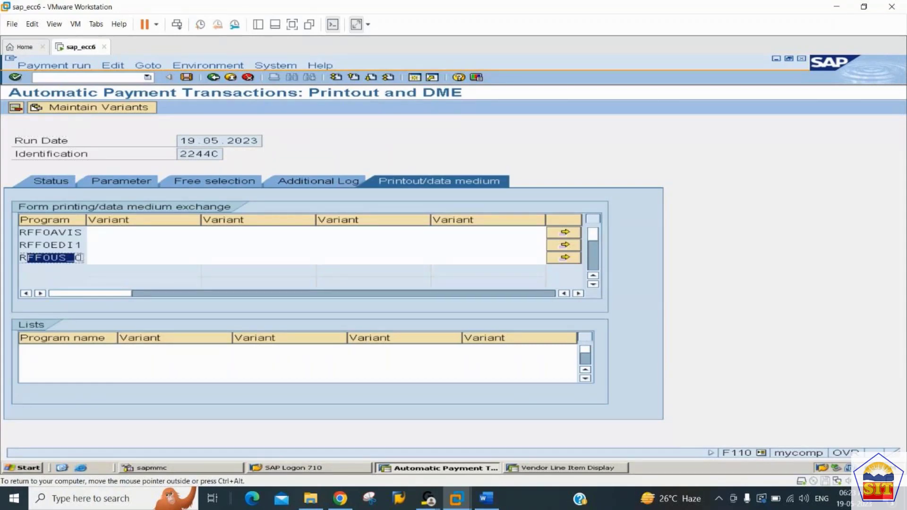
{"action": "left_click", "coordinate": [106, 259]}
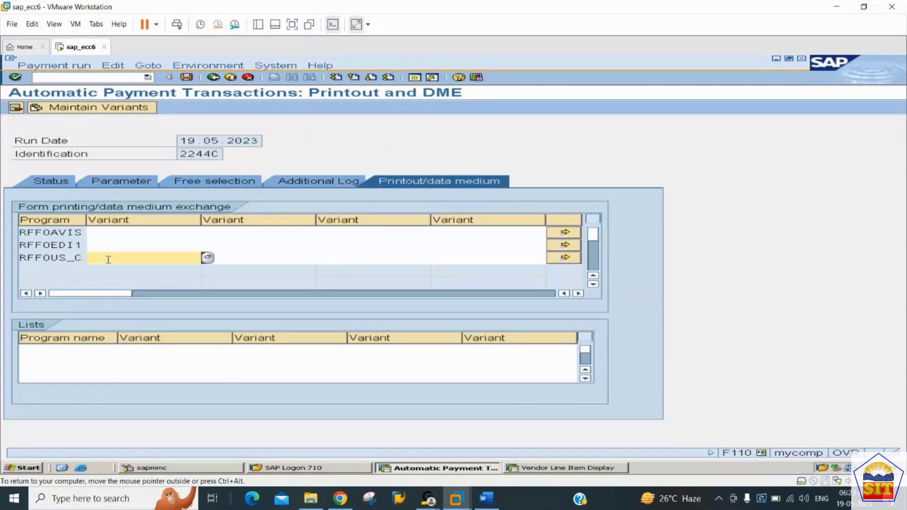
Switch to the vendor line item session, open transaction FBZP and display the payment methods in country.
{"action": "left_click", "coordinate": [555, 468]}
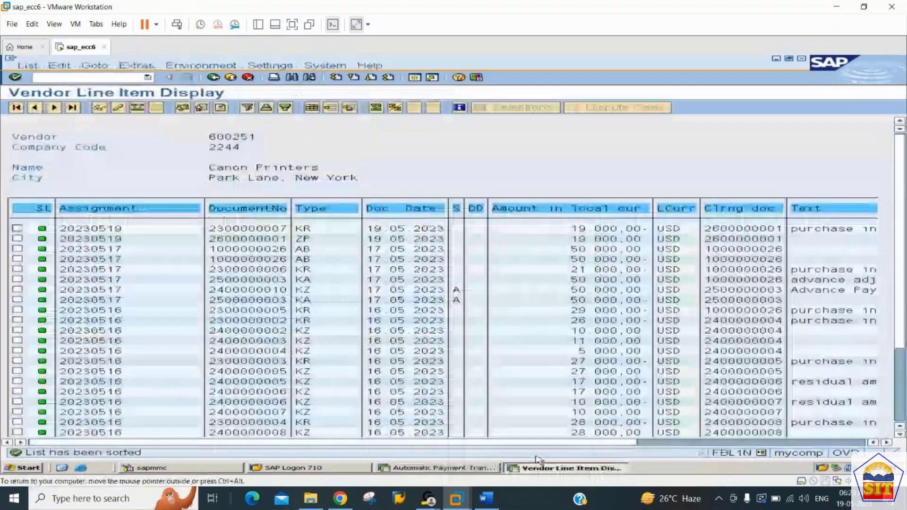
{"action": "left_click", "coordinate": [61, 76]}
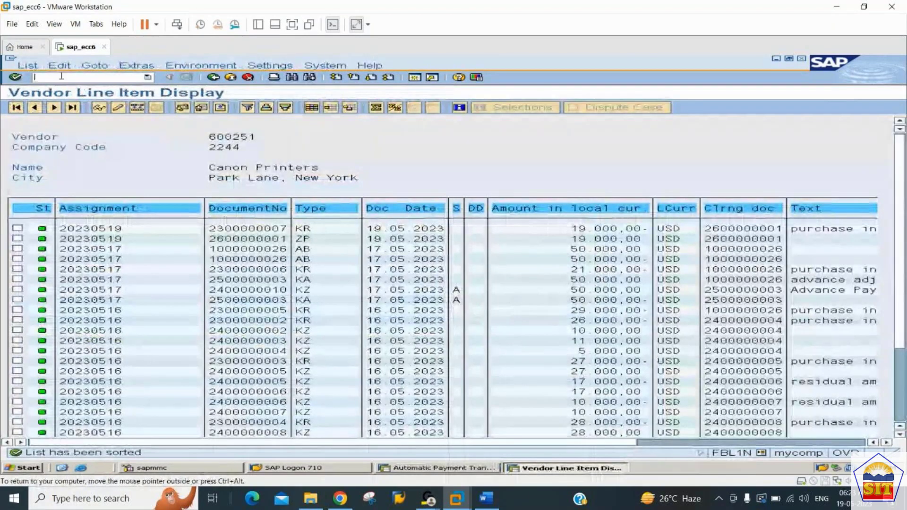
{"action": "type", "text": "/nf"}
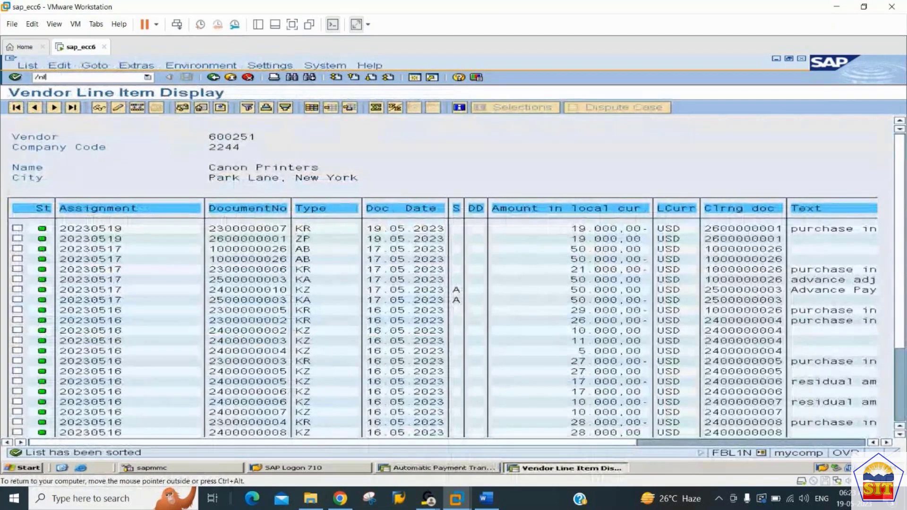
{"action": "type", "text": "bzp"}
{"action": "key", "text": "Return"}
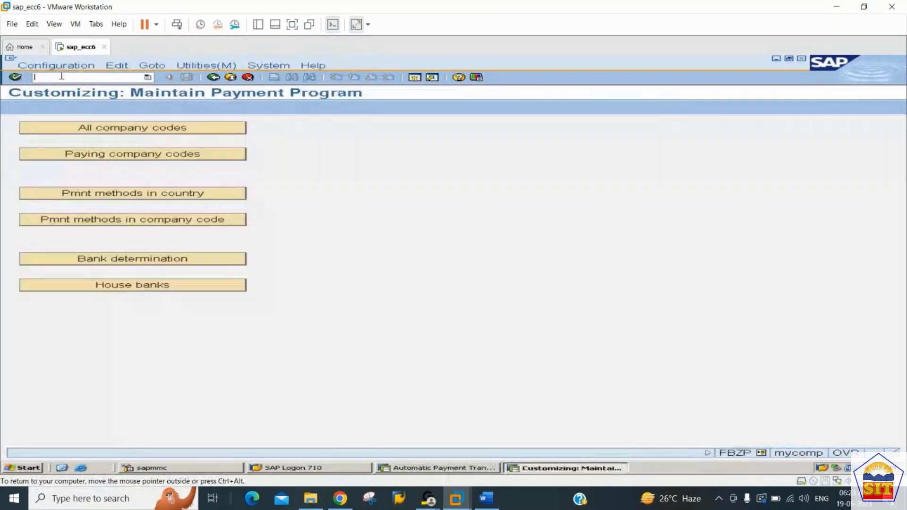
{"action": "left_click", "coordinate": [132, 193]}
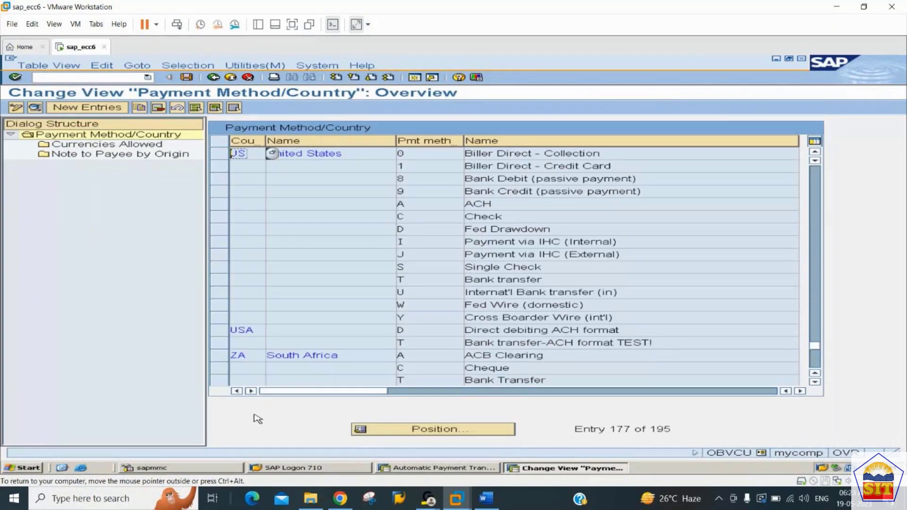
Look up payment method C for country US and check its payment medium program in the details.
{"action": "left_click", "coordinate": [451, 430]}
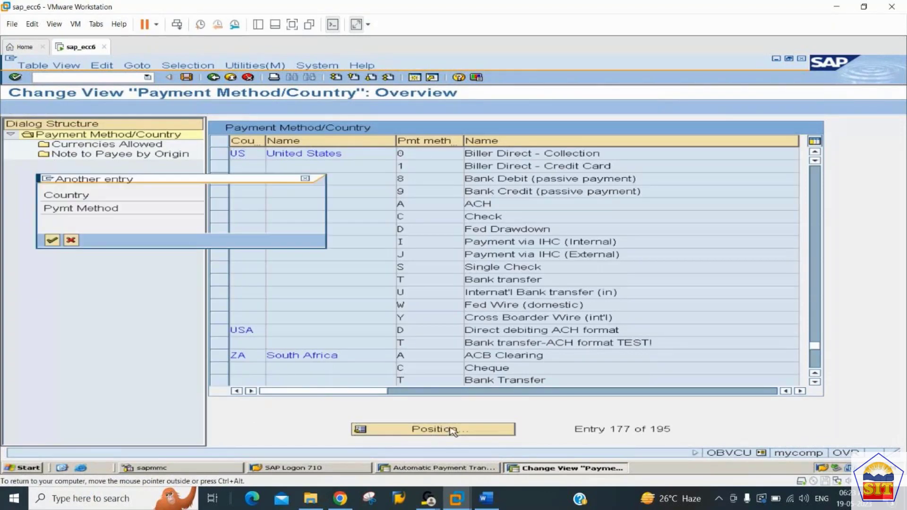
{"action": "type", "text": "us"}
{"action": "key", "text": "Tab"}
{"action": "type", "text": "c"}
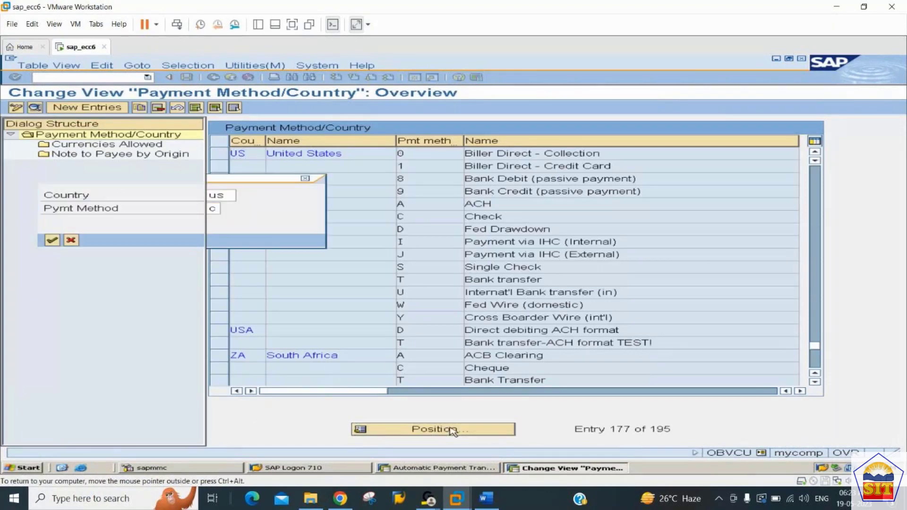
{"action": "key", "text": "Return"}
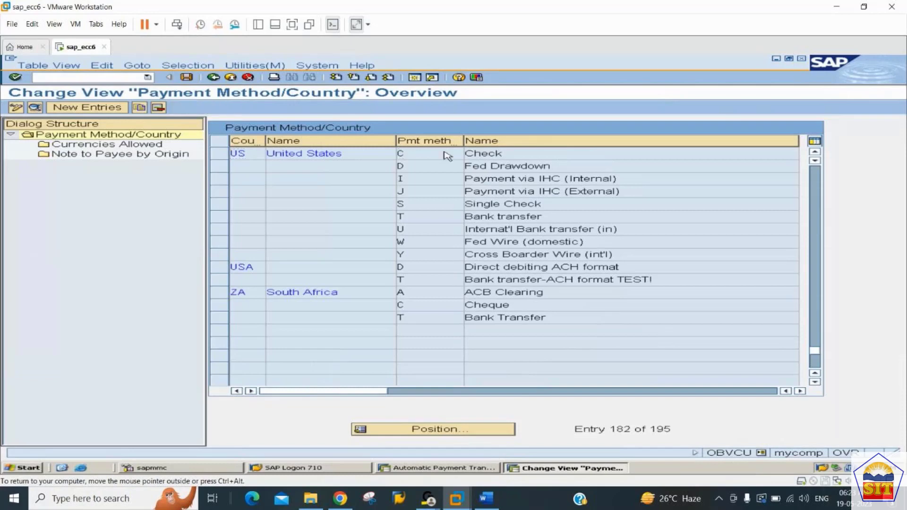
{"action": "double_click", "coordinate": [446, 155]}
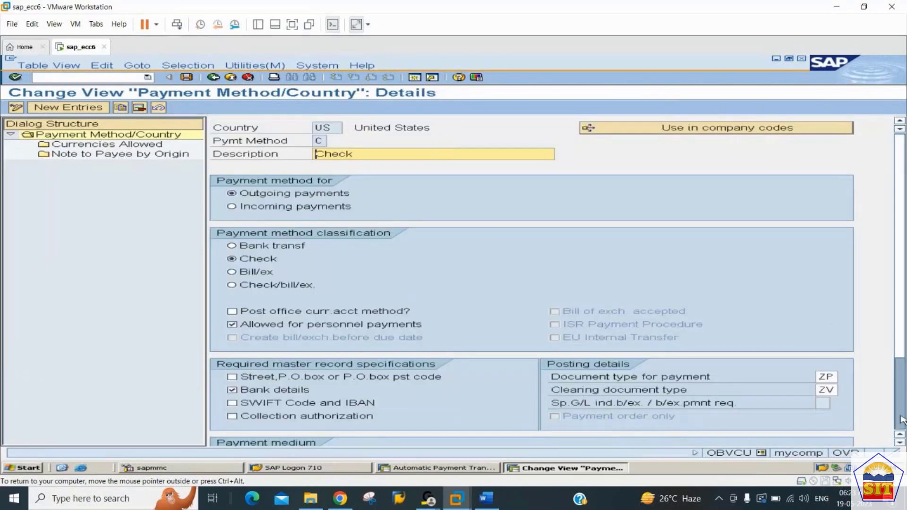
{"action": "scroll", "coordinate": [835, 330], "scroll_direction": "down", "scroll_amount": 3}
{"action": "double_click", "coordinate": [505, 418]}
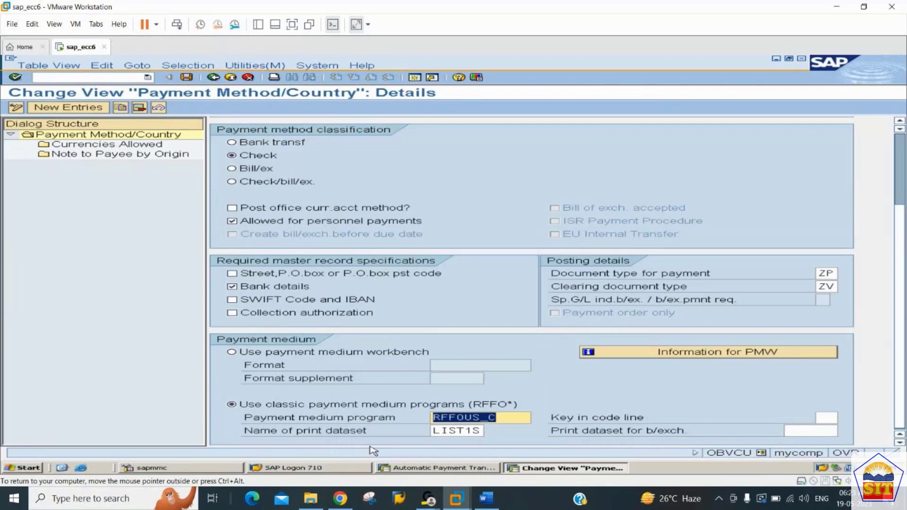
Switch back to the automatic payment session and enter CitiB2244 as the variant for program RFFOUS_C.
{"action": "key", "text": "alt+Tab"}
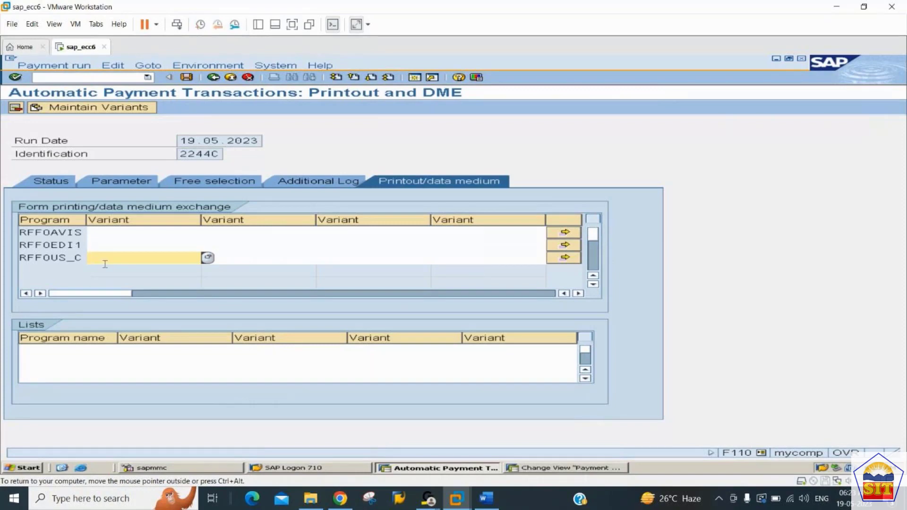
{"action": "left_click_drag", "start_coordinate": [32, 256], "coordinate": [82, 262]}
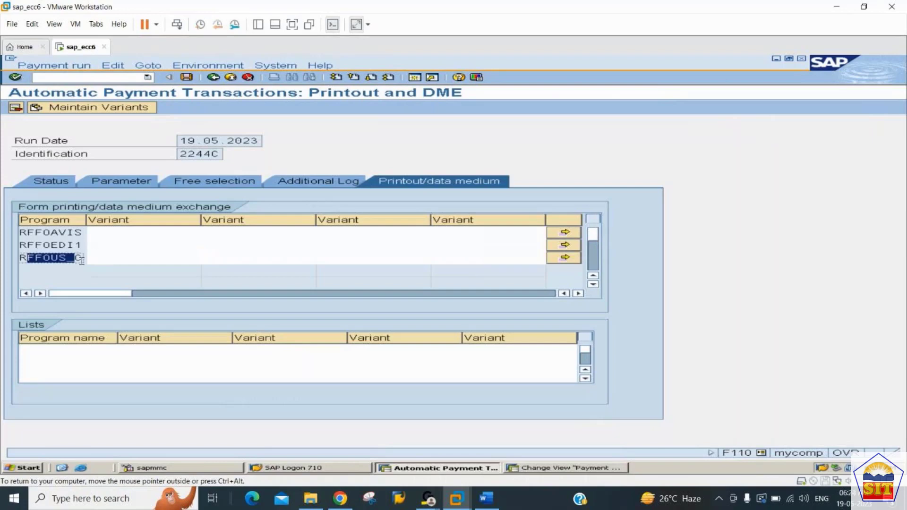
{"action": "left_click", "coordinate": [117, 256]}
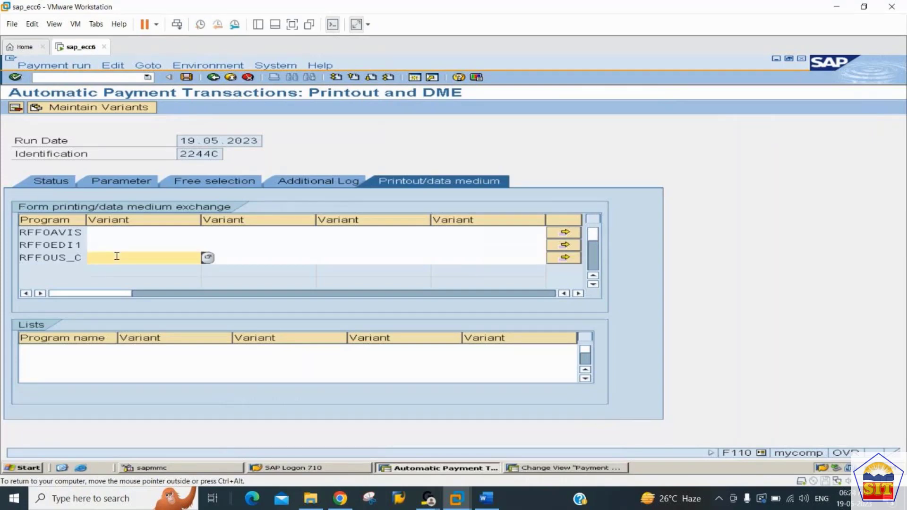
{"action": "type", "text": "CitiB2244"}
{"action": "left_click", "coordinate": [126, 259]}
{"action": "mouse_move", "coordinate": [88, 258]}
{"action": "left_mouse_down"}
{"action": "mouse_move", "coordinate": [162, 257]}
{"action": "mouse_move", "coordinate": [96, 262]}
{"action": "left_mouse_up"}
{"action": "left_click", "coordinate": [161, 257]}
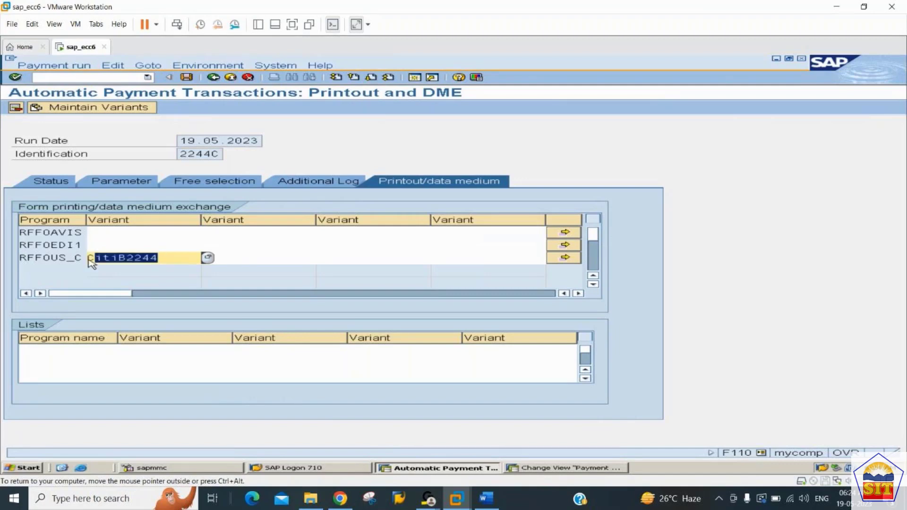
{"action": "left_click", "coordinate": [90, 259]}
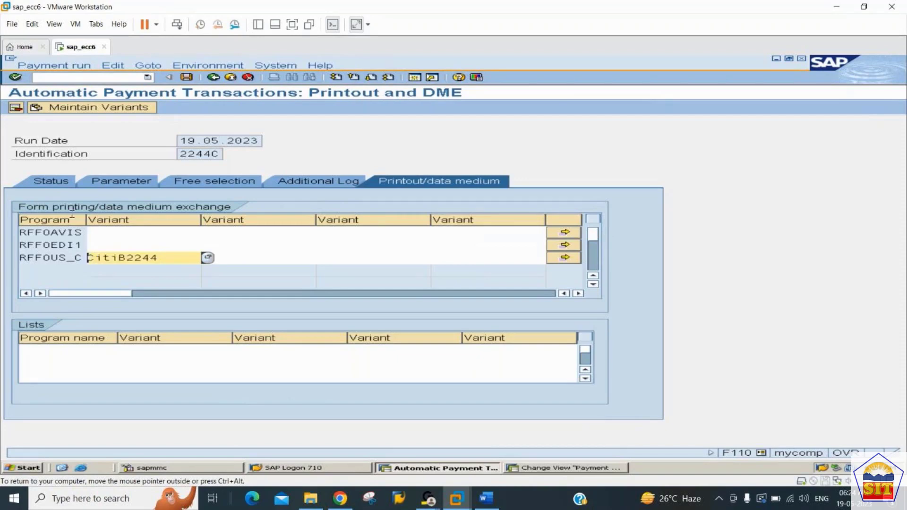
Start maintaining variant CitiB2244 for all selection screens.
{"action": "left_click", "coordinate": [101, 107]}
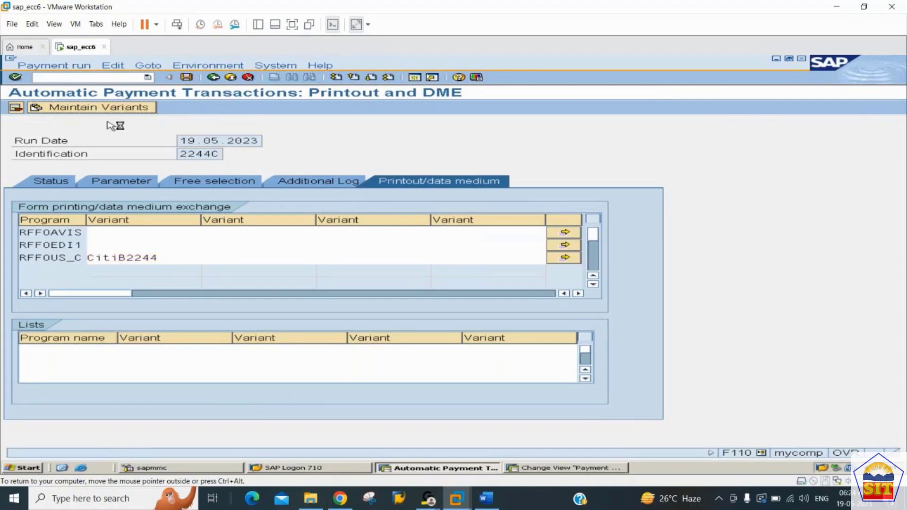
{"action": "left_click", "coordinate": [117, 183]}
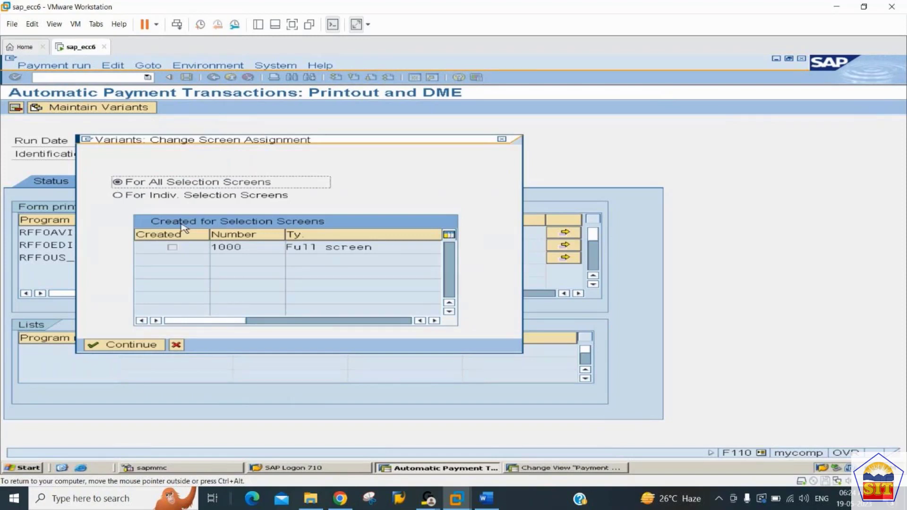
{"action": "left_click", "coordinate": [127, 346]}
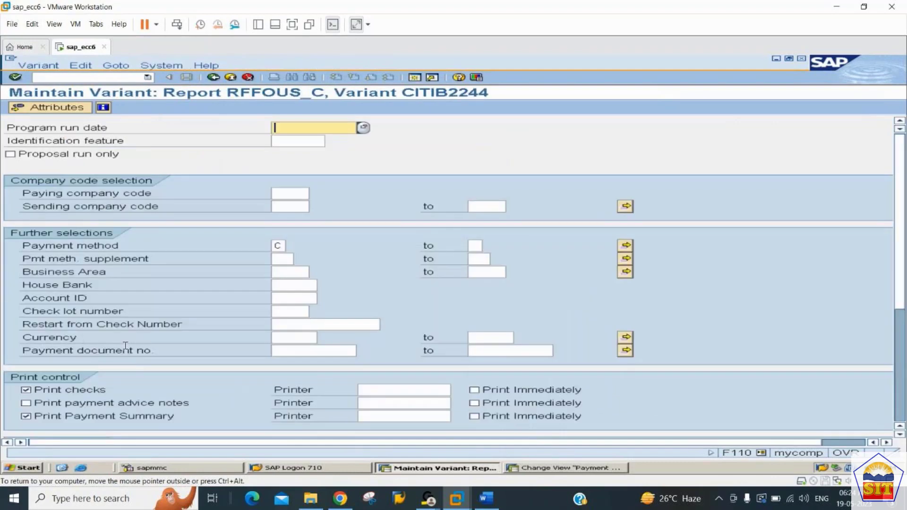
Set the variant's paying company code to 2244.
{"action": "key", "text": "Tab"}
{"action": "key", "text": "Tab"}
{"action": "key", "text": "Tab"}
{"action": "key", "text": "Tab"}
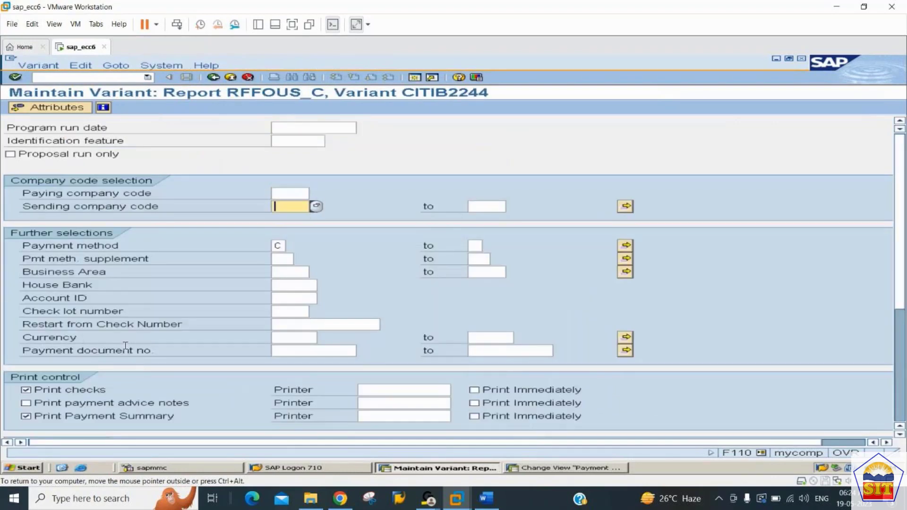
{"action": "key", "text": "shift+Tab"}
{"action": "type", "text": "2244"}
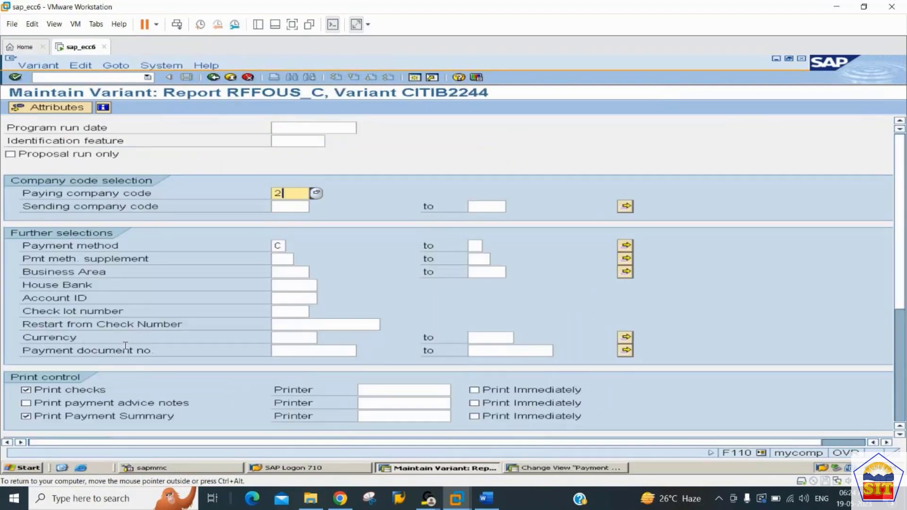
Keep payment method C and set the variant's house bank to citib.
{"action": "key", "text": "Tab"}
{"action": "key", "text": "Tab"}
{"action": "key", "text": "Tab"}
{"action": "key", "text": "Tab"}
{"action": "key", "text": "Tab"}
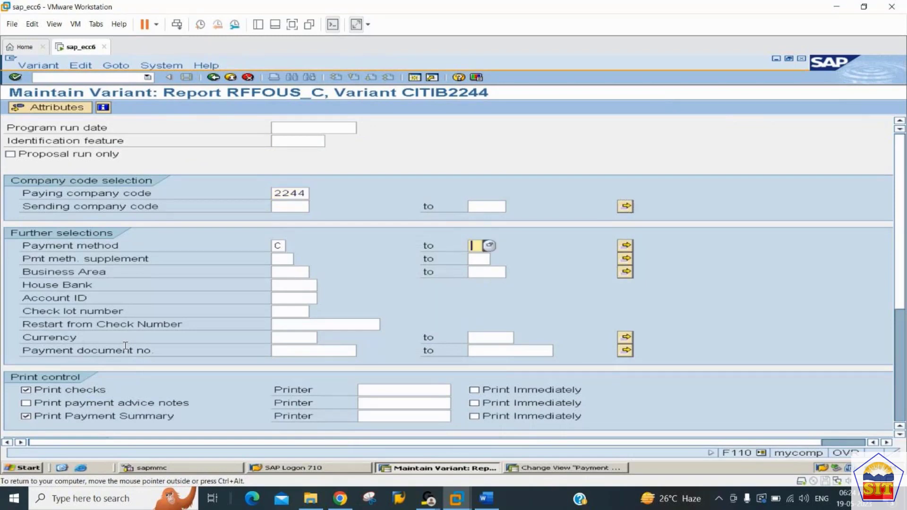
{"action": "key", "text": "shift+Tab"}
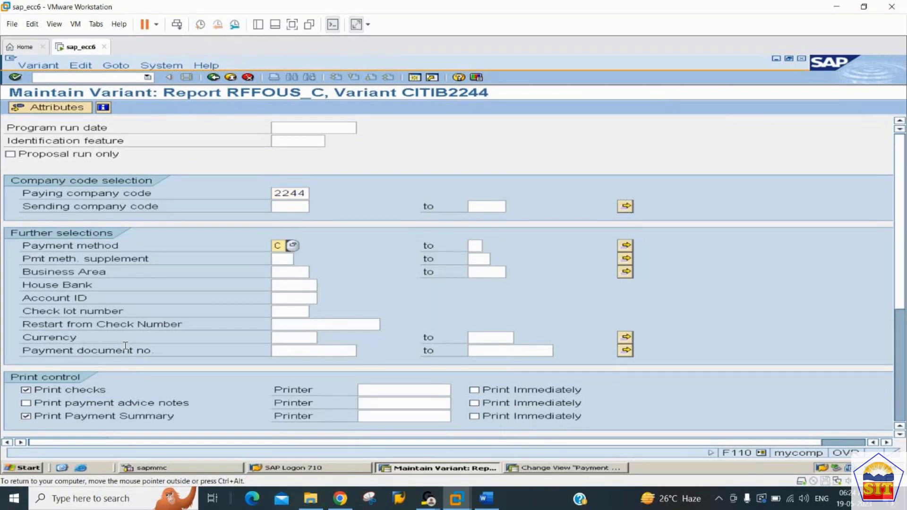
{"action": "key", "text": "Down"}
{"action": "key", "text": "Down"}
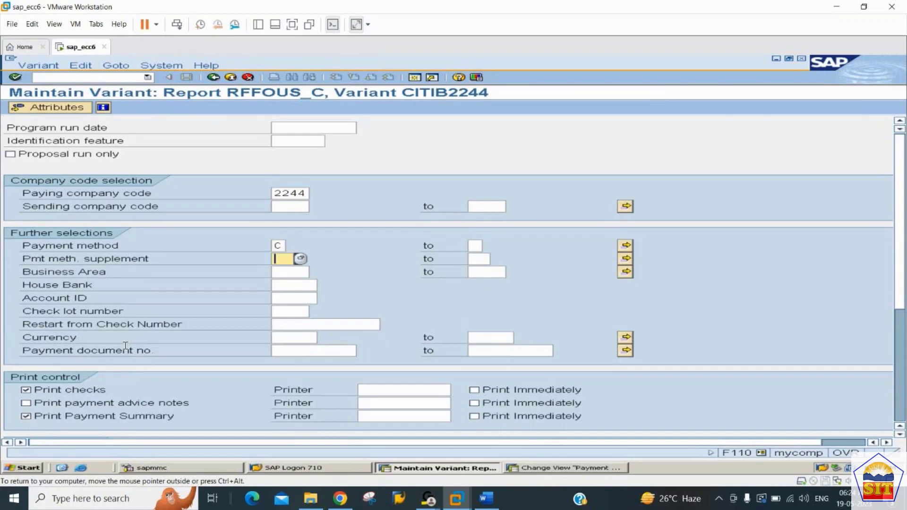
{"action": "key", "text": "Tab"}
{"action": "key", "text": "Tab"}
{"action": "key", "text": "Tab"}
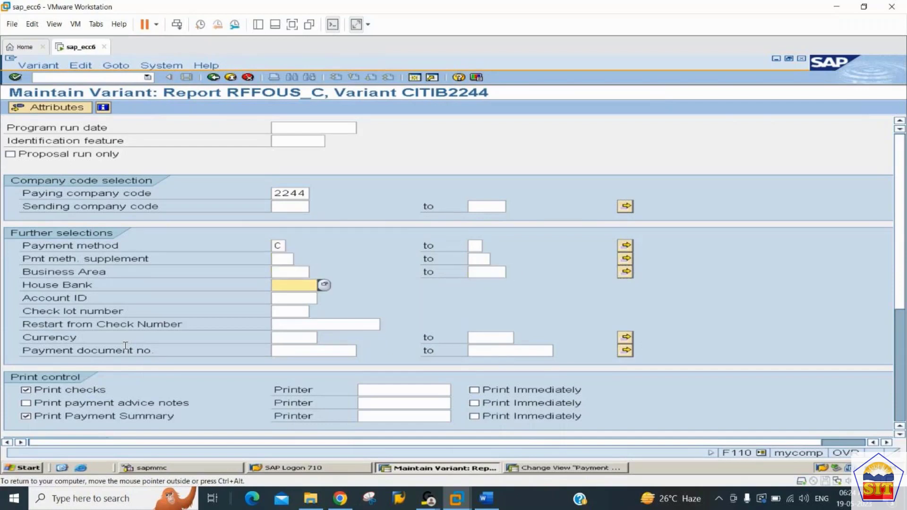
{"action": "type", "text": "c1tib"}
{"action": "key", "text": "Down"}
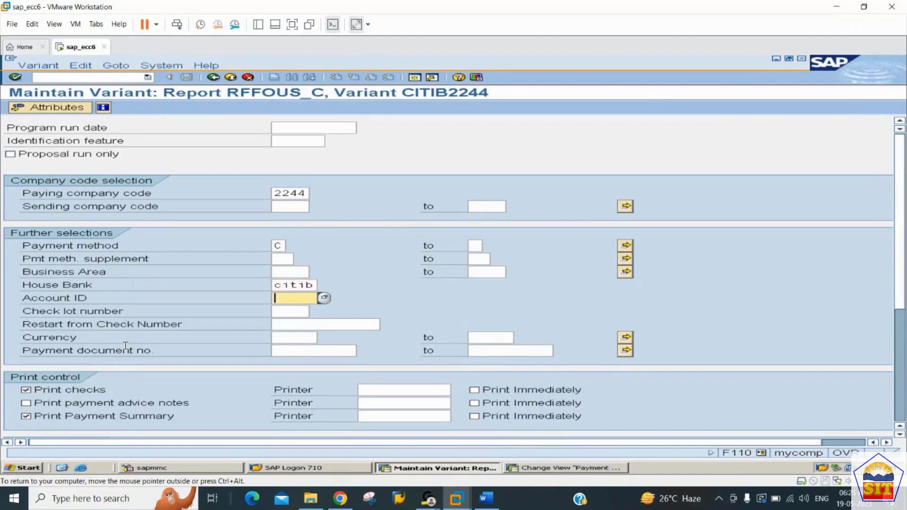
Set the variant's account ID to 00001 and the check lot number to 2244.
{"action": "key", "text": "Down"}
{"action": "key", "text": "Up"}
{"action": "type", "text": "00001"}
{"action": "key", "text": "Down"}
{"action": "key", "text": "Down"}
{"action": "key", "text": "Up"}
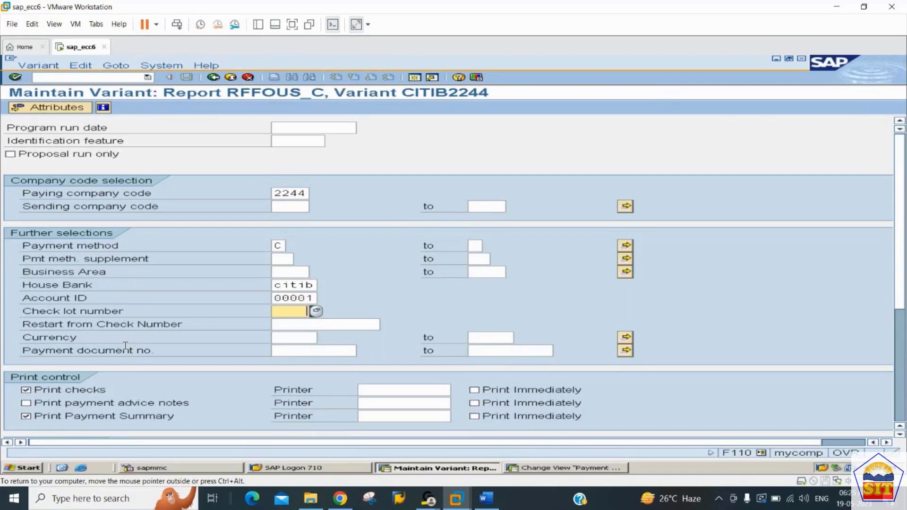
{"action": "type", "text": "2244"}
Enable printing of payment advice notes and immediate printing for checks, payment advice notes and the payment summary.
{"action": "scroll", "coordinate": [363, 261], "scroll_direction": "down", "scroll_amount": 2}
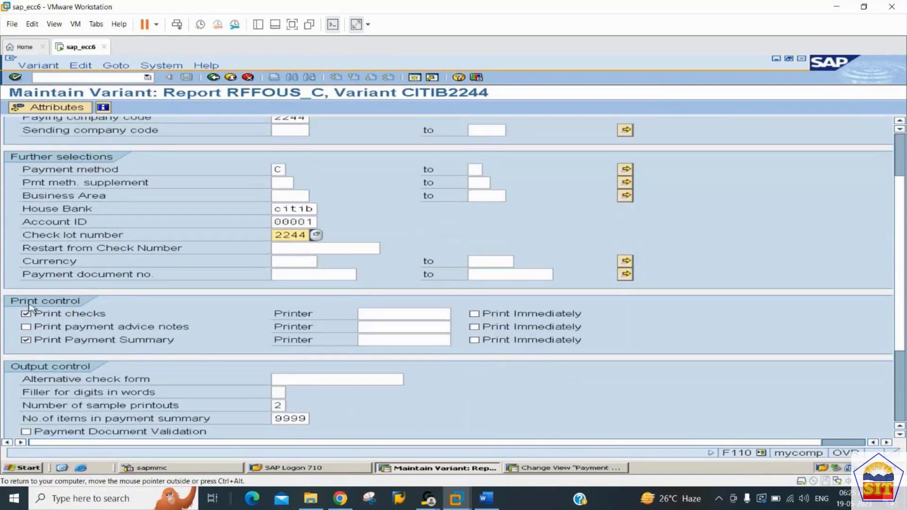
{"action": "scroll", "coordinate": [34, 332], "scroll_direction": "down", "scroll_amount": 1}
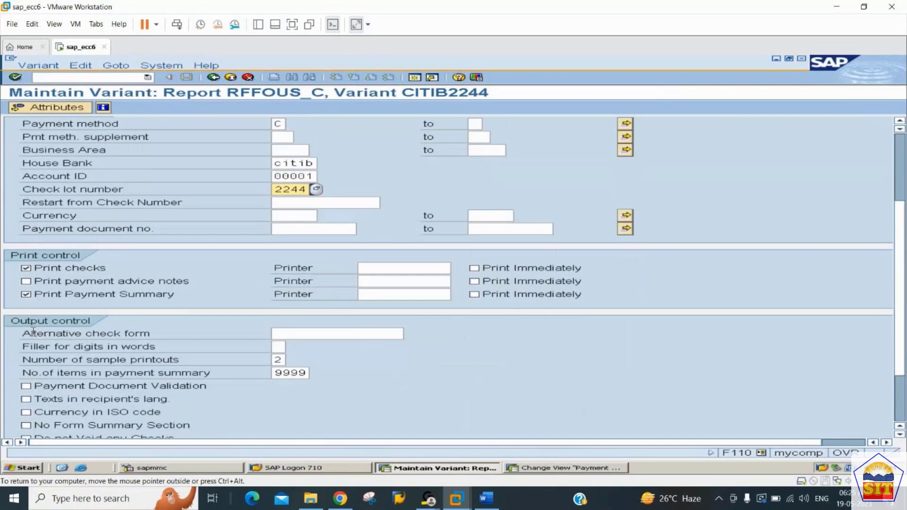
{"action": "left_click", "coordinate": [42, 282]}
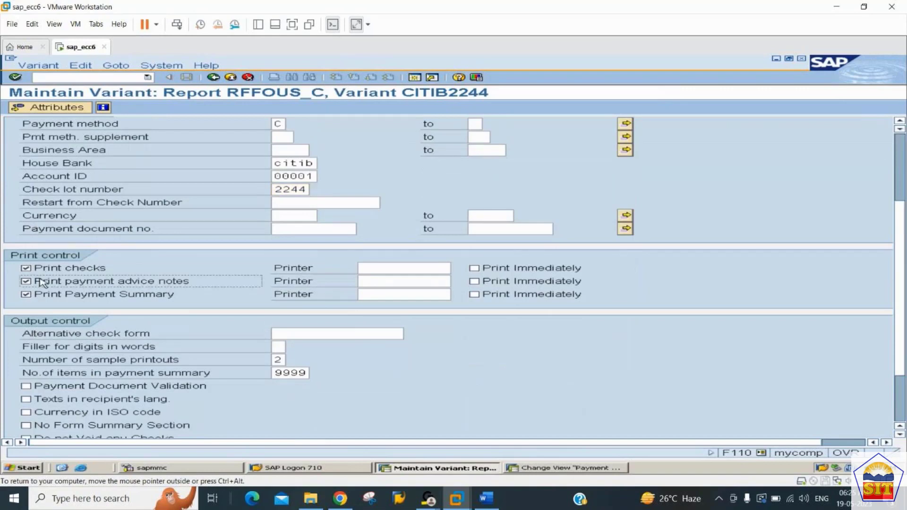
{"action": "left_click", "coordinate": [485, 272]}
{"action": "left_click", "coordinate": [485, 284]}
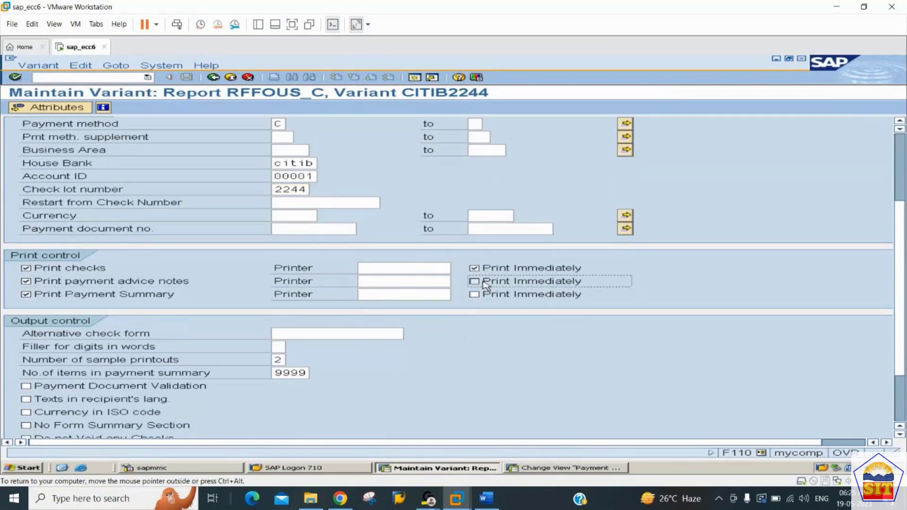
{"action": "left_click", "coordinate": [487, 296]}
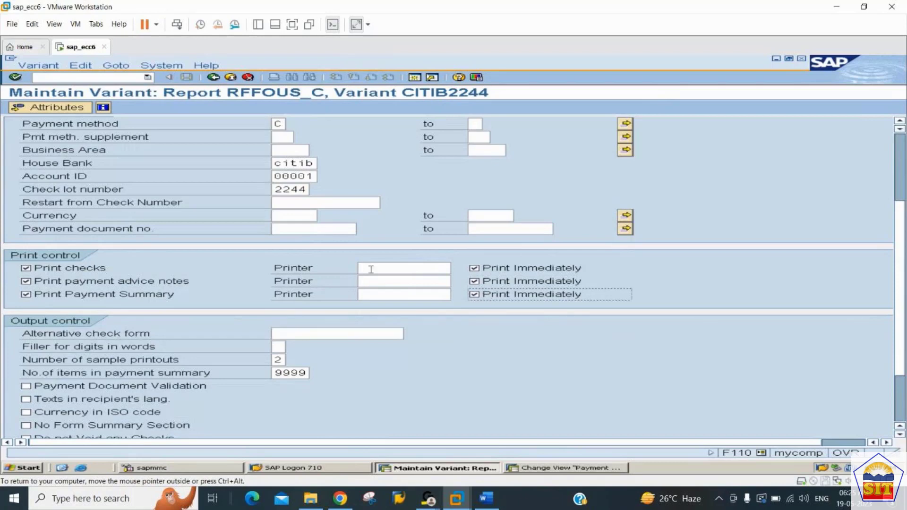
Assign printer LP01 to the checks, payment advice notes and payment summary.
{"action": "left_click", "coordinate": [372, 268]}
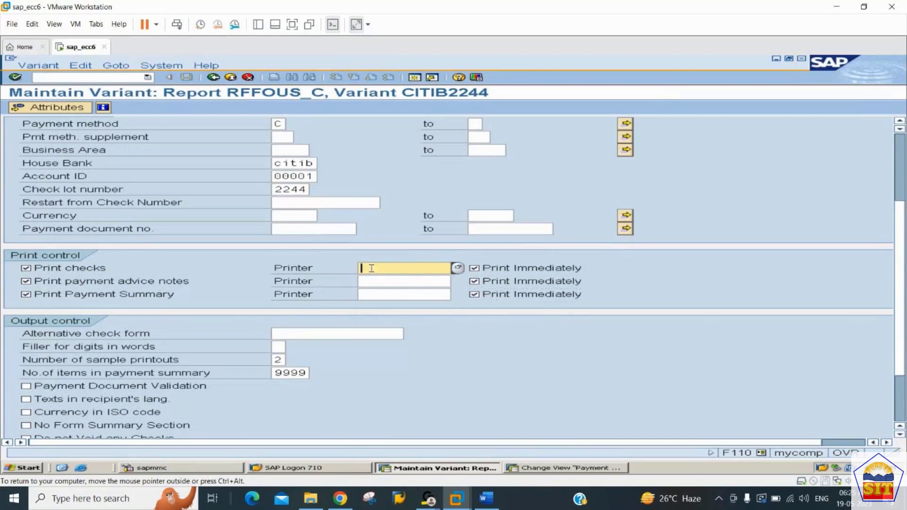
{"action": "type", "text": "LP01"}
{"action": "key", "text": "Tab"}
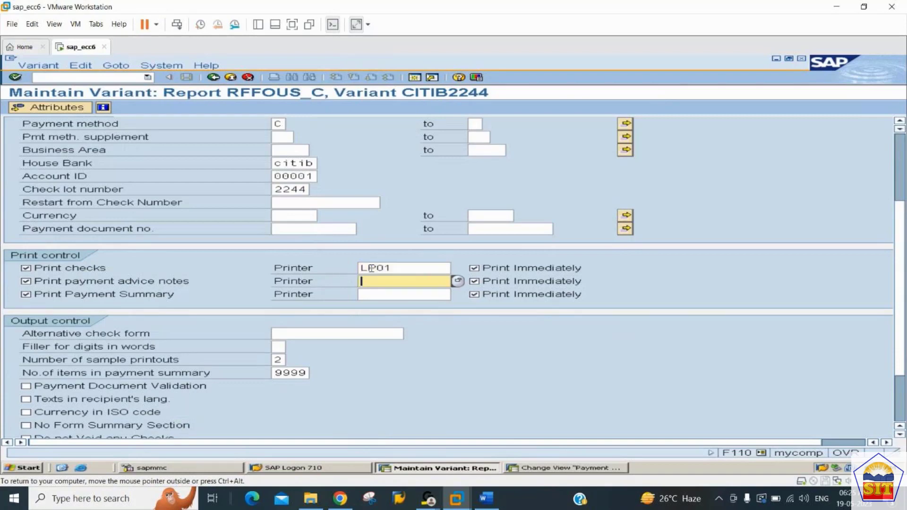
{"action": "type", "text": "LP01"}
{"action": "key", "text": "Tab"}
{"action": "type", "text": "LP01"}
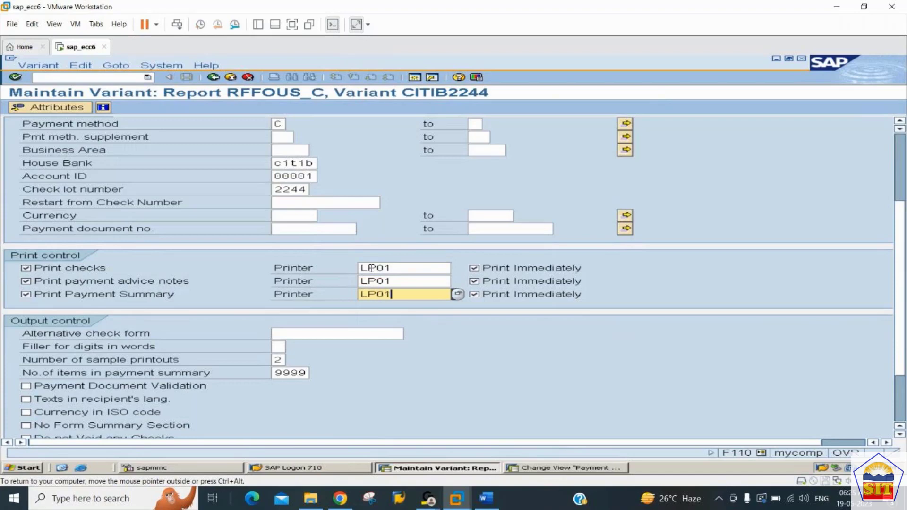
{"action": "key", "text": "Return"}
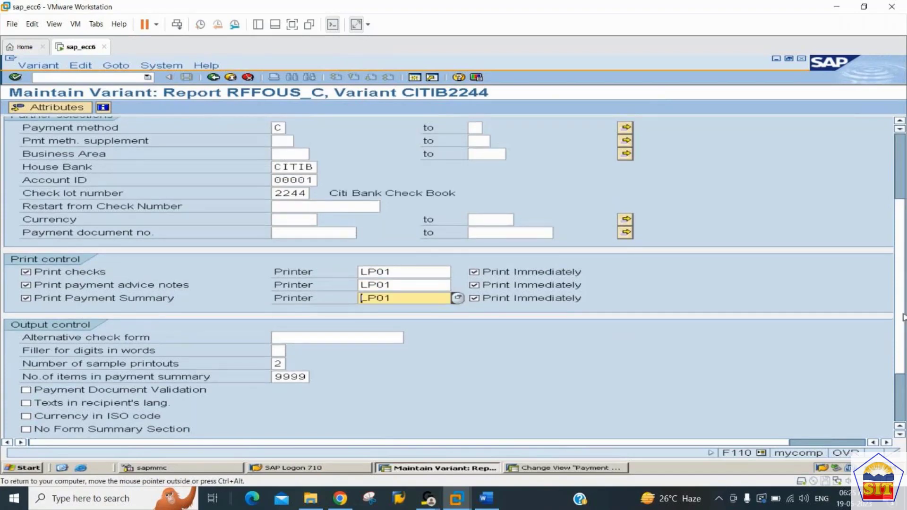
Enable the Do not Void any Checks option in the variant's output control.
{"action": "scroll", "coordinate": [405, 354], "scroll_direction": "down", "scroll_amount": 1}
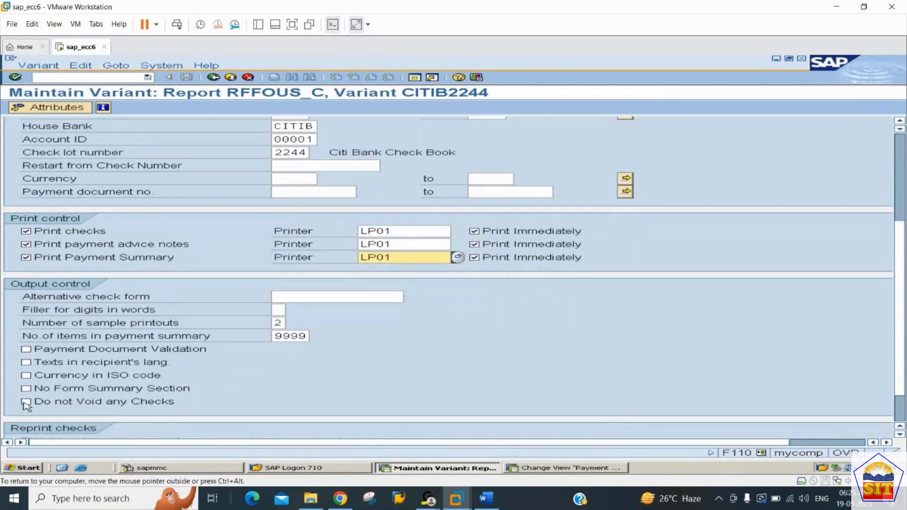
{"action": "scroll", "coordinate": [26, 406], "scroll_direction": "down", "scroll_amount": 1}
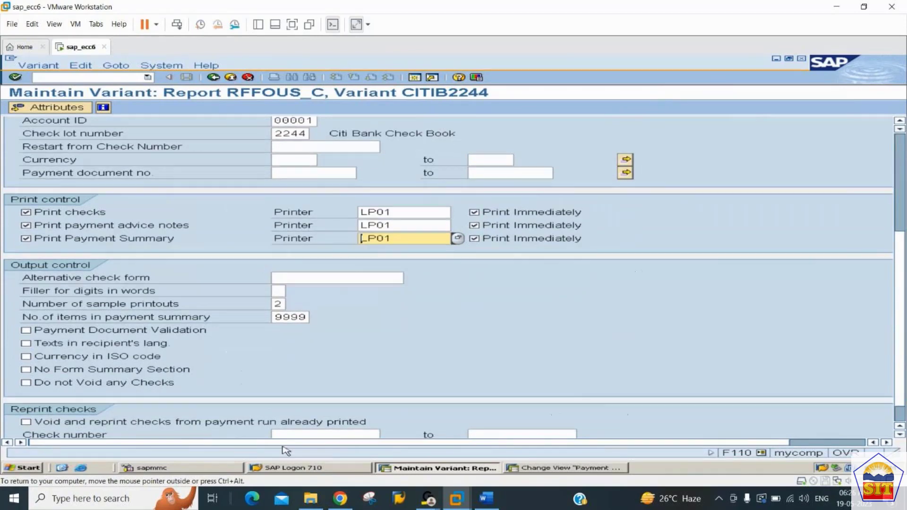
{"action": "left_click", "coordinate": [26, 383]}
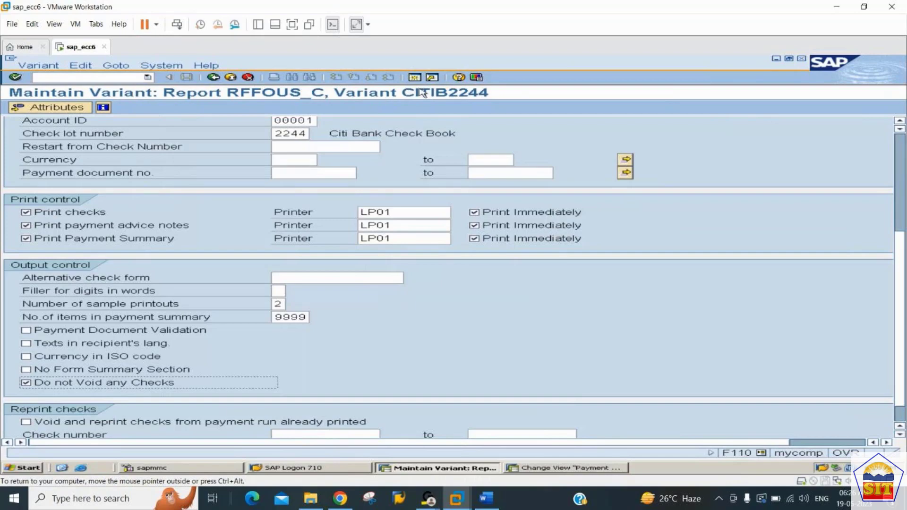
In the variant attributes, set the meaning to "Payment Variant for Citi 2244" and save the variant.
{"action": "left_click", "coordinate": [33, 108]}
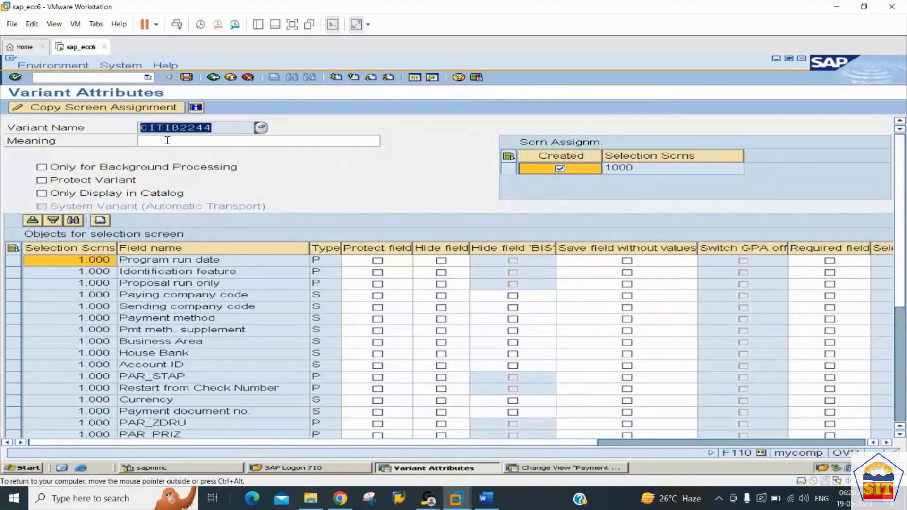
{"action": "left_click", "coordinate": [167, 141]}
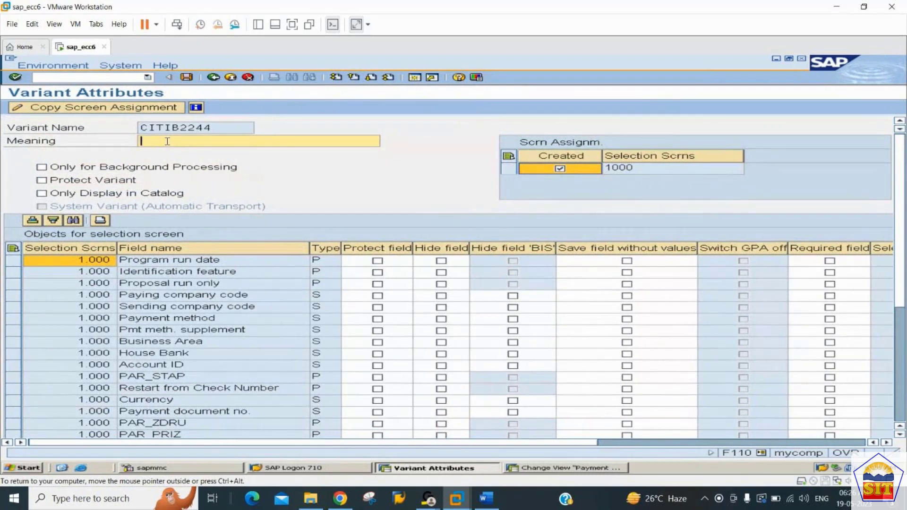
{"action": "type", "text": "Payment Varian"}
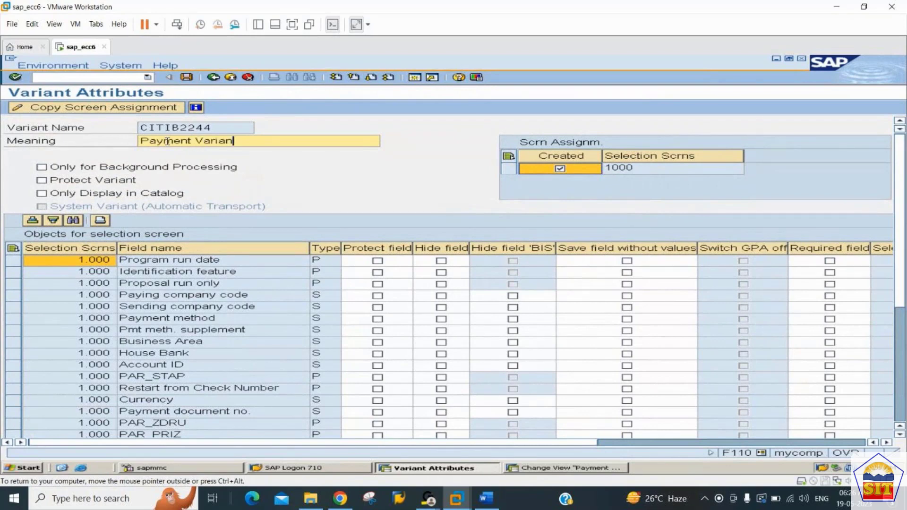
{"action": "type", "text": "t for Citi B"}
{"action": "type", "text": "ank"}
{"action": "key", "text": "BackSpace"}
{"action": "key", "text": "BackSpace"}
{"action": "key", "text": "BackSpace"}
{"action": "key", "text": "BackSpace"}
{"action": "key", "text": "BackSpace"}
{"action": "type", "text": "2244"}
{"action": "left_click", "coordinate": [184, 76]}
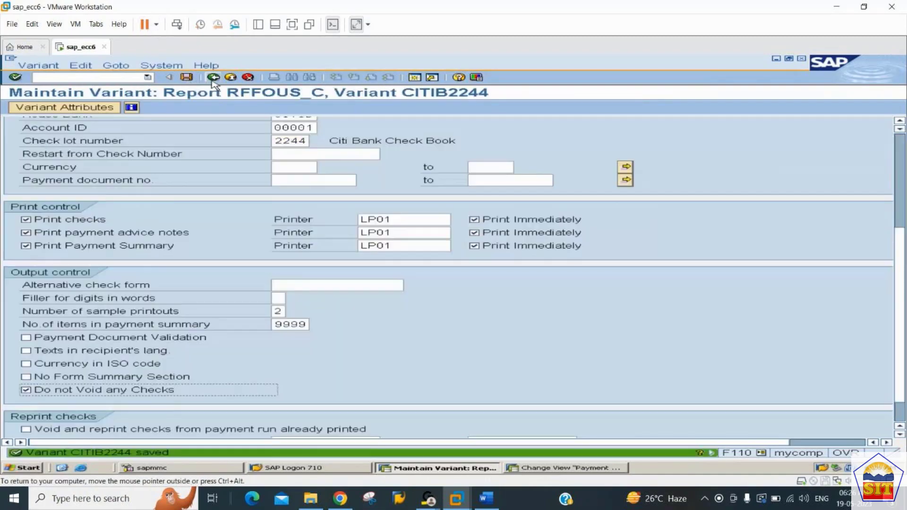
Return to the payment run's status view, saving the printout settings with variant CITIB2244.
{"action": "left_click", "coordinate": [217, 78]}
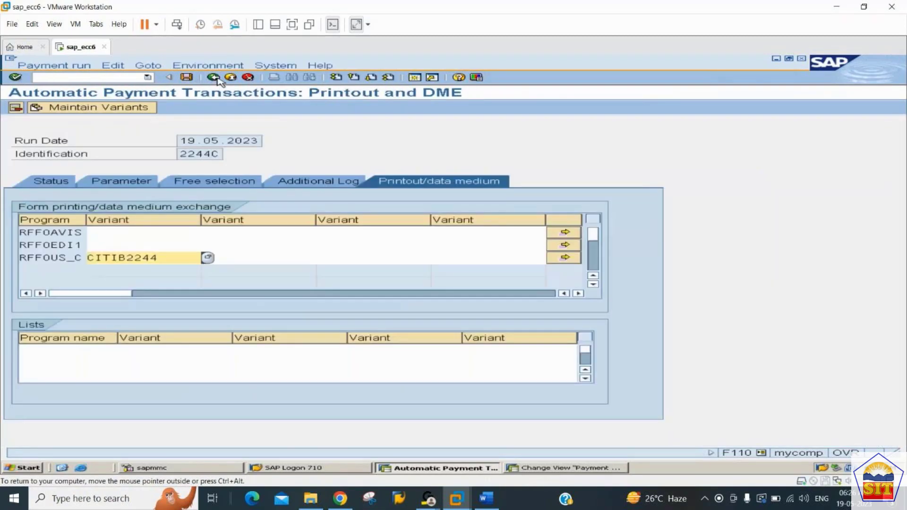
{"action": "left_click", "coordinate": [216, 79]}
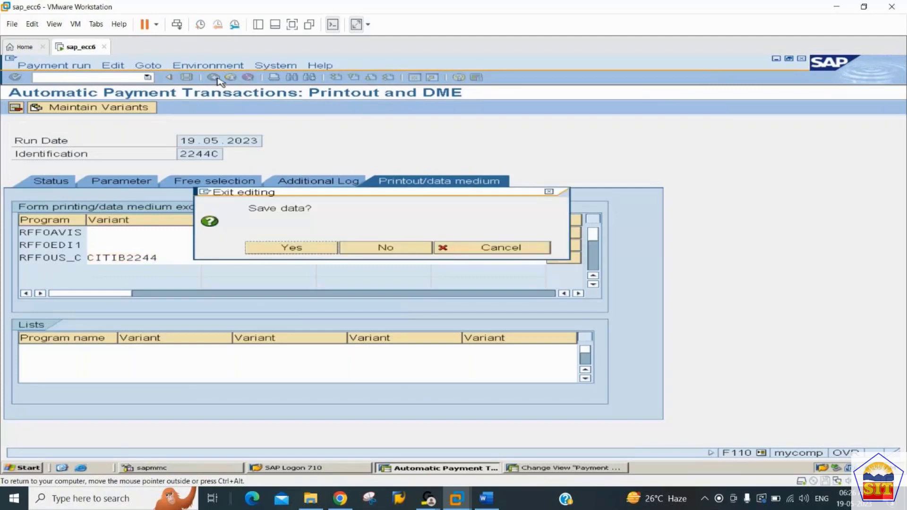
{"action": "key", "text": "Return"}
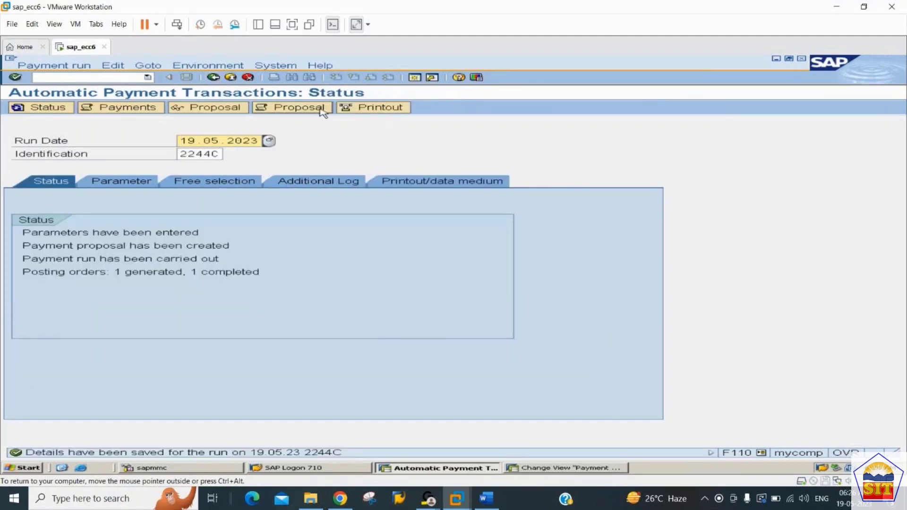
{"action": "left_click", "coordinate": [376, 108]}
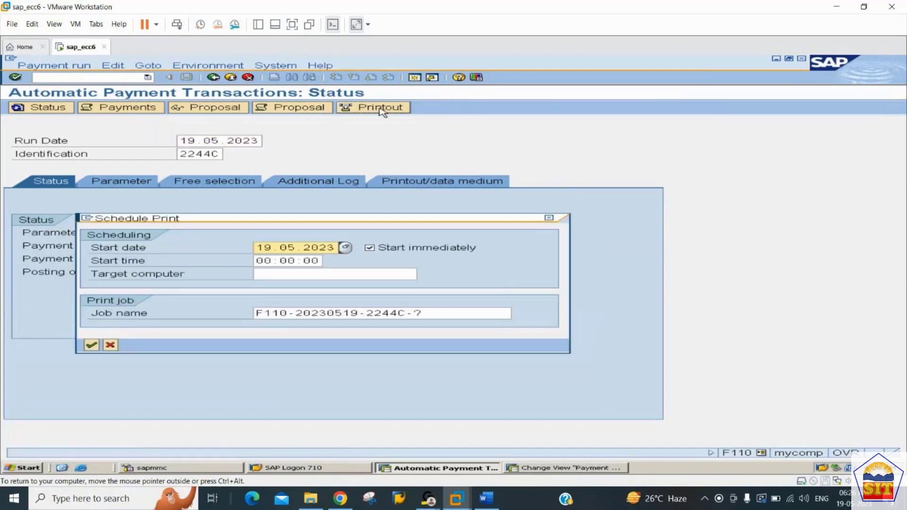
{"action": "left_click", "coordinate": [443, 314]}
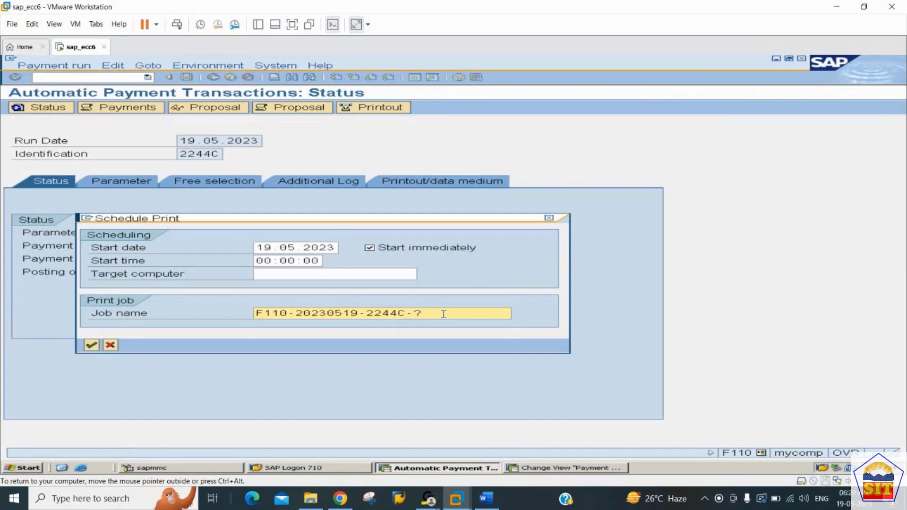
{"action": "key", "text": "BackSpace"}
{"action": "type", "text": "1"}
{"action": "key", "text": "Return"}
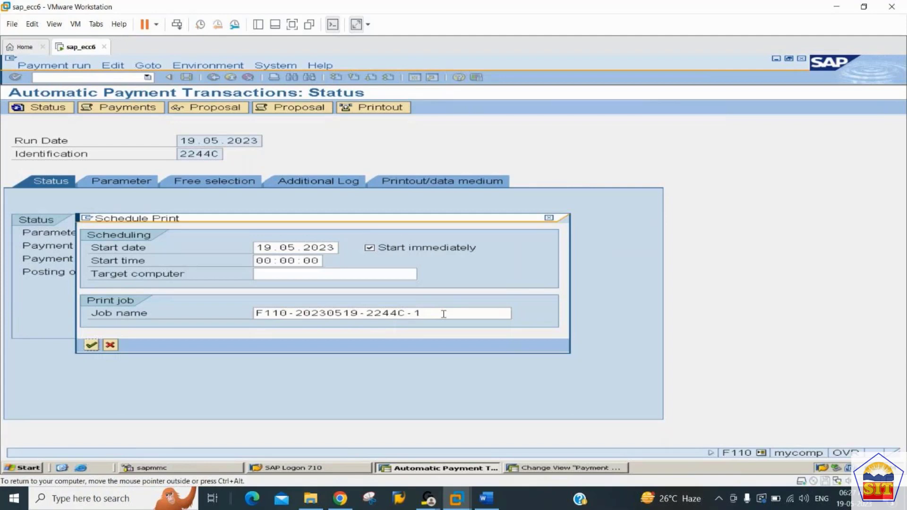
{"action": "key", "text": "Return"}
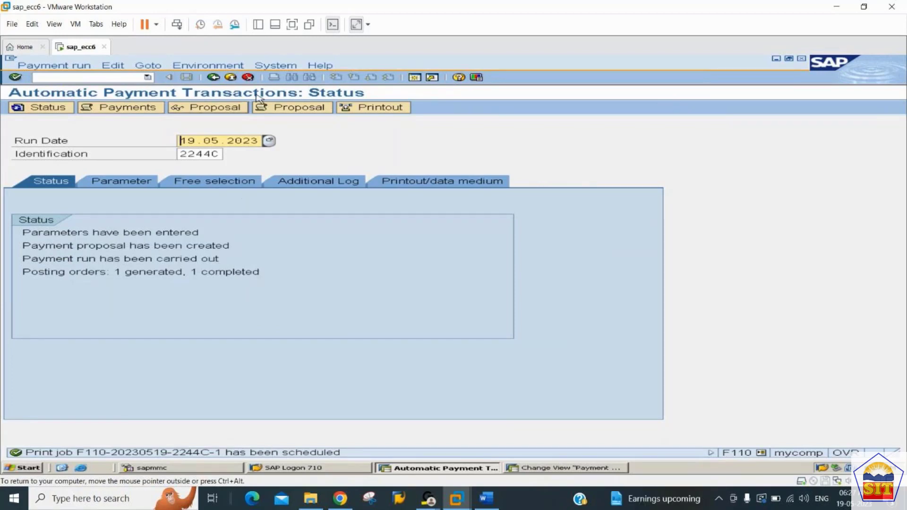
Open the output controller and list the spool requests created on 19.05.2023.
{"action": "left_click", "coordinate": [278, 65]}
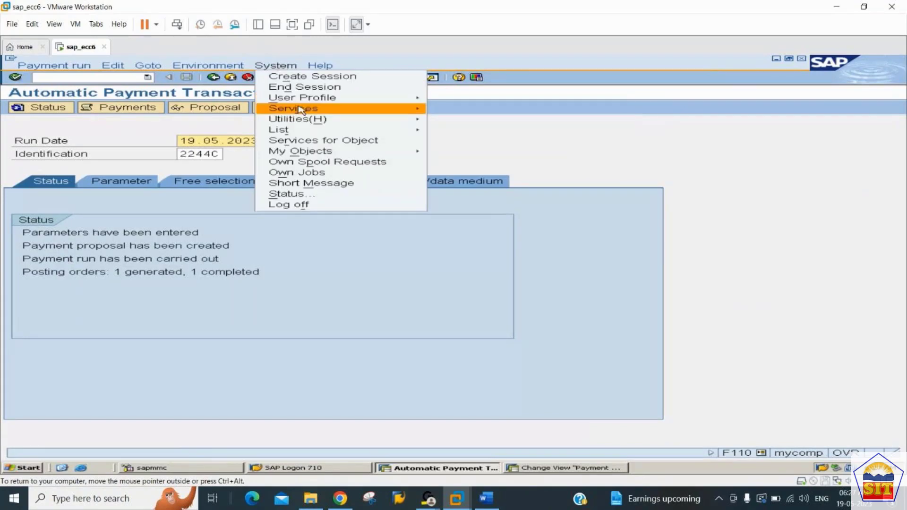
{"action": "mouse_move", "coordinate": [299, 110]}
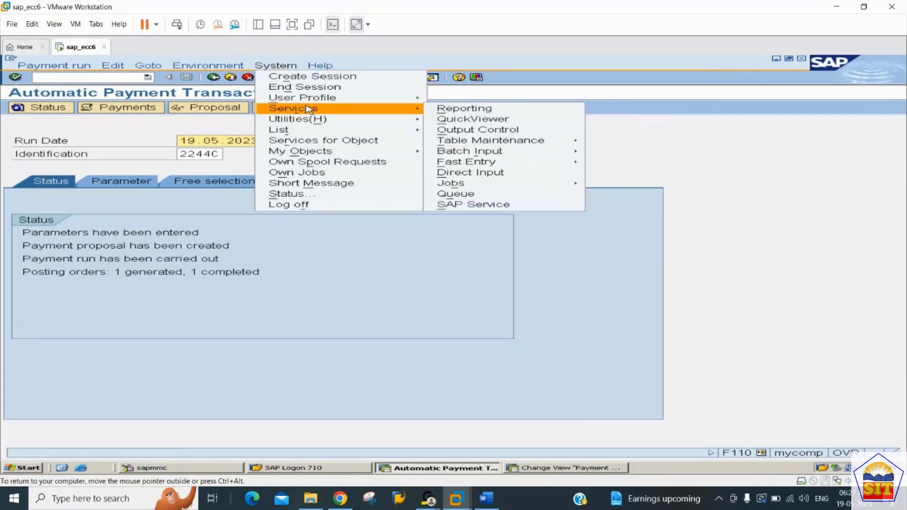
{"action": "left_click", "coordinate": [456, 130]}
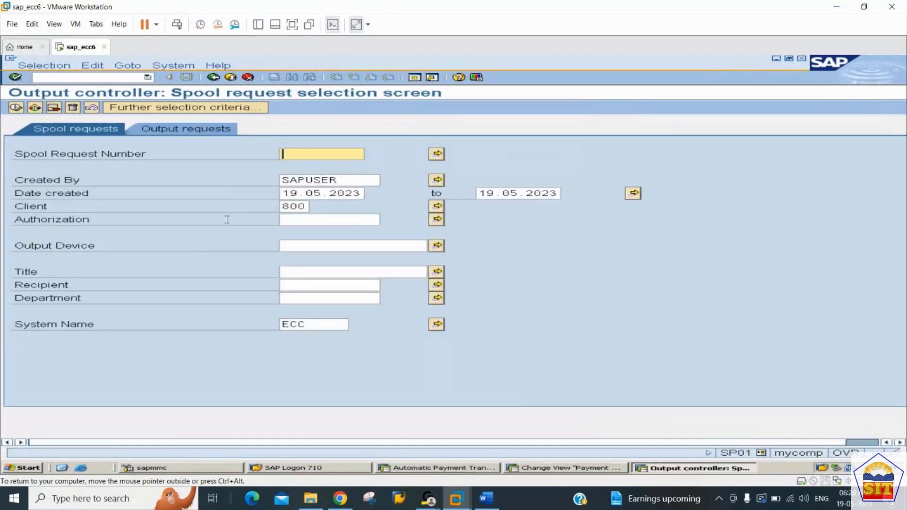
{"action": "left_click", "coordinate": [15, 108]}
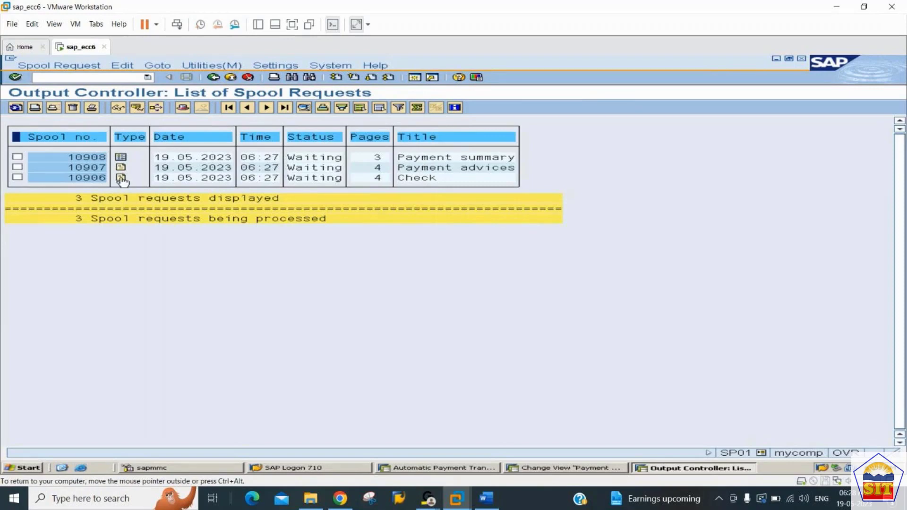
Open the print preview of the Check spool request and advance to page 3.
{"action": "mouse_move", "coordinate": [122, 180]}
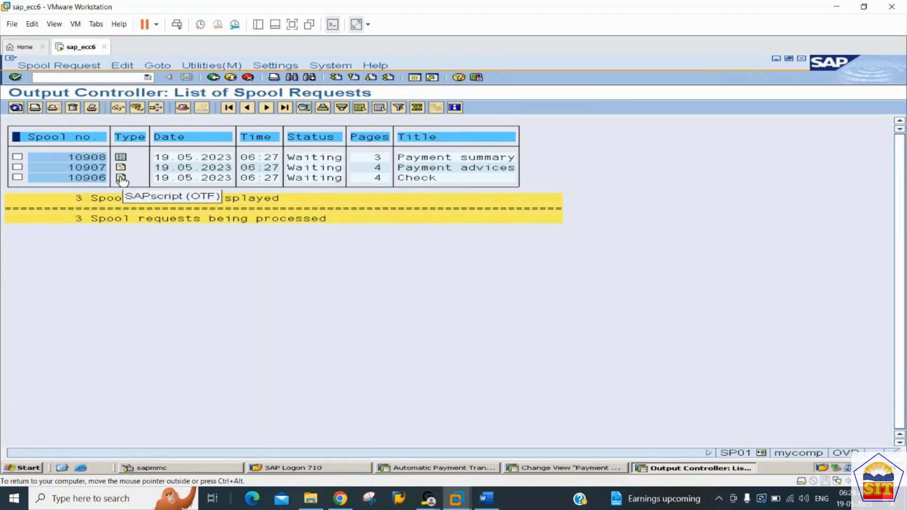
{"action": "left_click", "coordinate": [122, 180]}
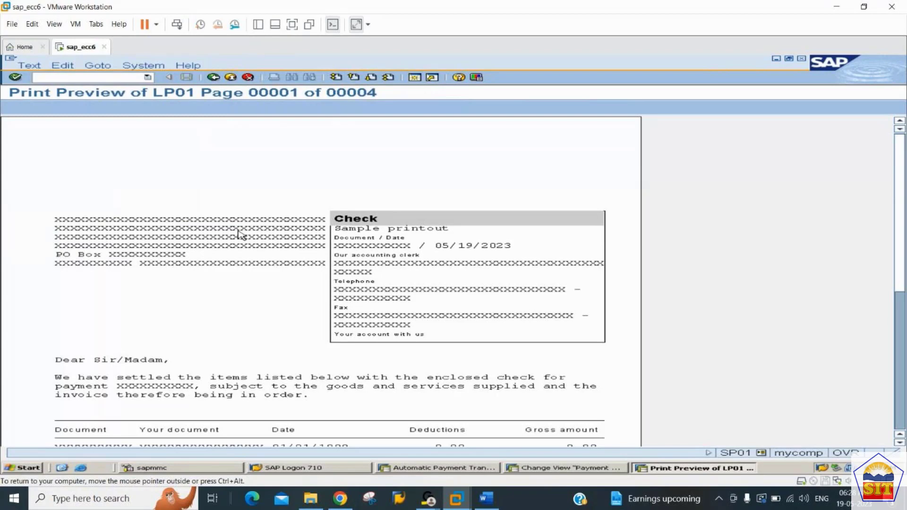
{"action": "scroll", "coordinate": [241, 234], "scroll_direction": "down", "scroll_amount": 4}
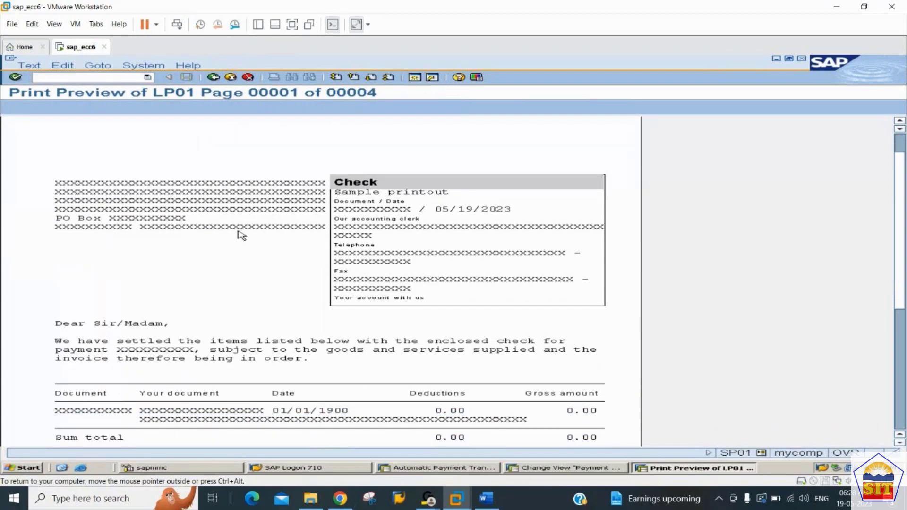
{"action": "scroll", "coordinate": [241, 235], "scroll_direction": "down", "scroll_amount": 1}
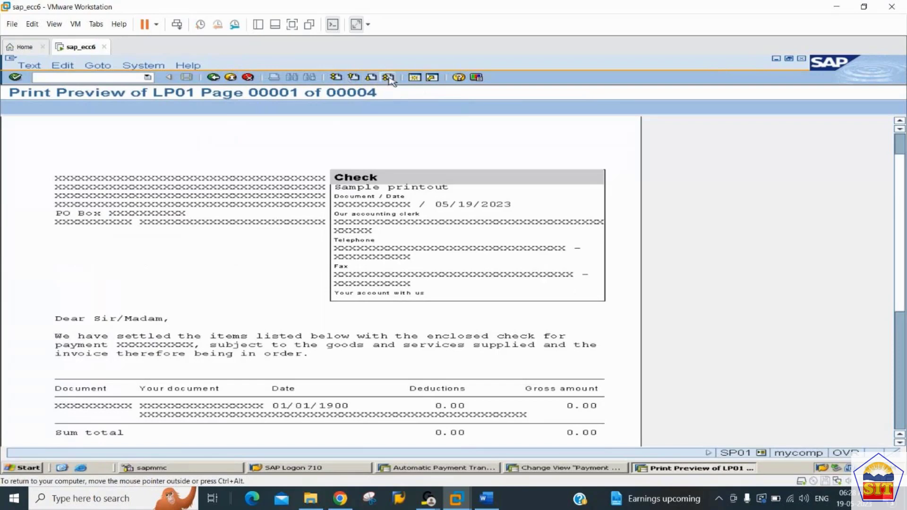
{"action": "left_click", "coordinate": [372, 78]}
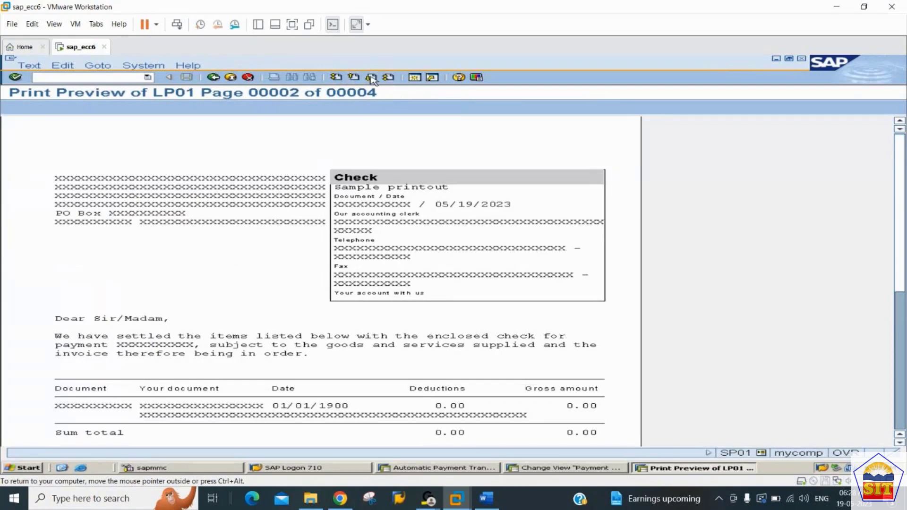
{"action": "left_click", "coordinate": [372, 78]}
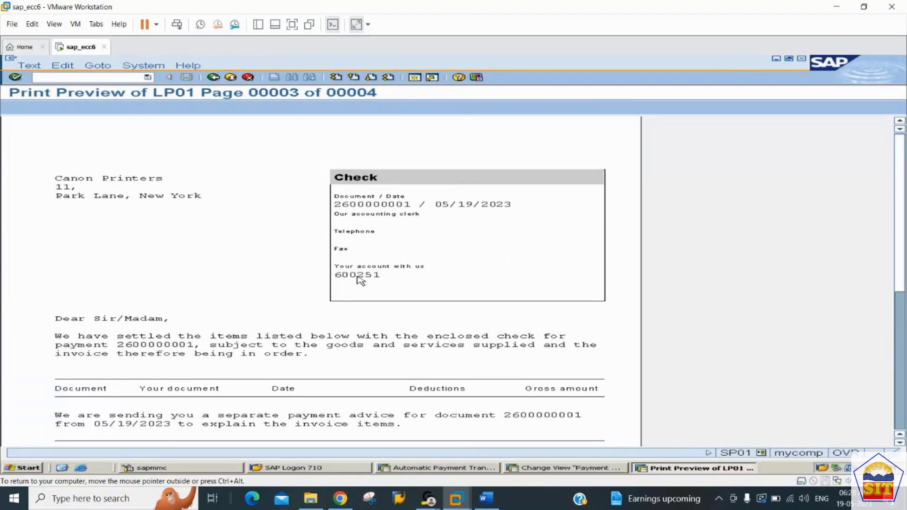
Examine the payment document, check number, bank details, amount and payee on the check page, and return to the spool list.
{"action": "scroll", "coordinate": [361, 280], "scroll_direction": "down", "scroll_amount": 3}
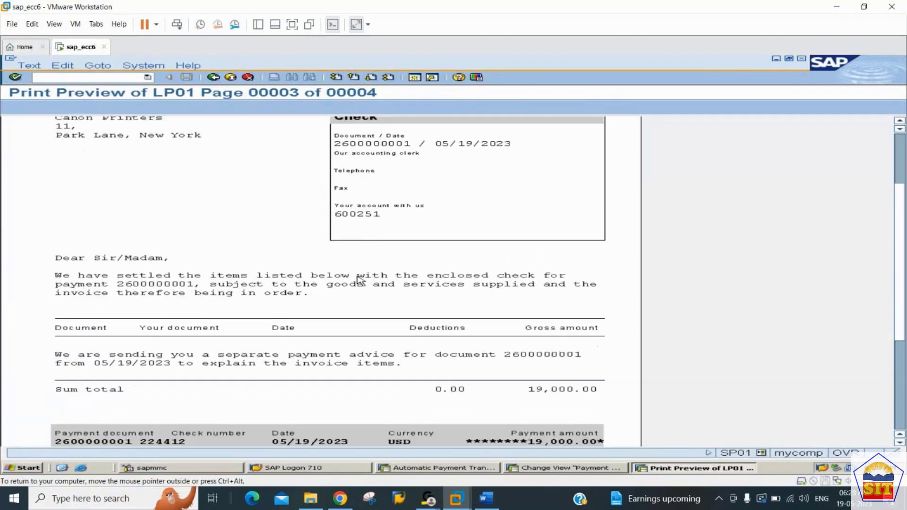
{"action": "scroll", "coordinate": [360, 281], "scroll_direction": "down", "scroll_amount": 1}
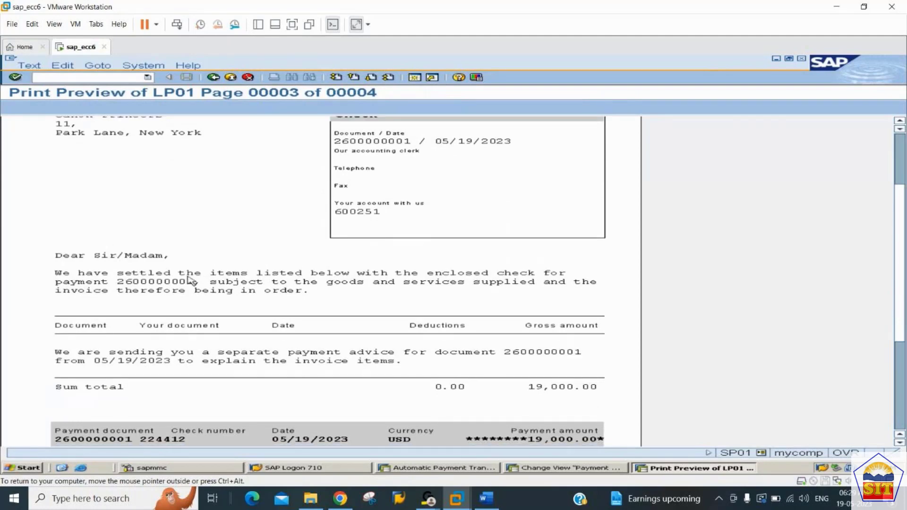
{"action": "scroll", "coordinate": [191, 281], "scroll_direction": "down", "scroll_amount": 1}
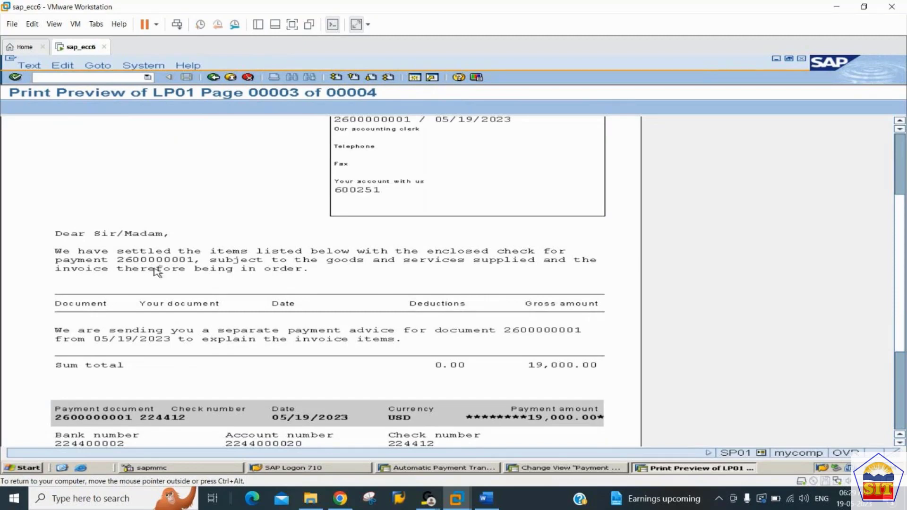
{"action": "scroll", "coordinate": [207, 317], "scroll_direction": "down", "scroll_amount": 1}
{"action": "scroll", "coordinate": [208, 315], "scroll_direction": "down", "scroll_amount": 2}
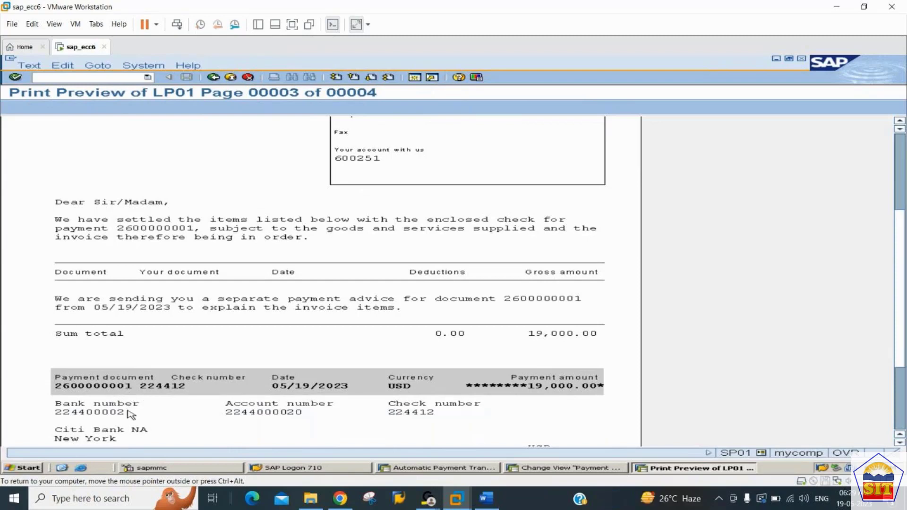
{"action": "scroll", "coordinate": [131, 415], "scroll_direction": "down", "scroll_amount": 3}
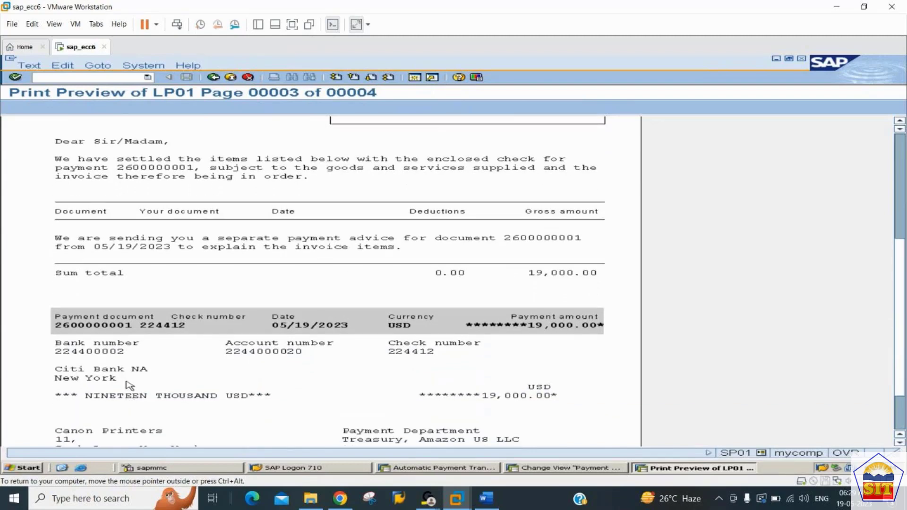
{"action": "scroll", "coordinate": [127, 384], "scroll_direction": "down", "scroll_amount": 2}
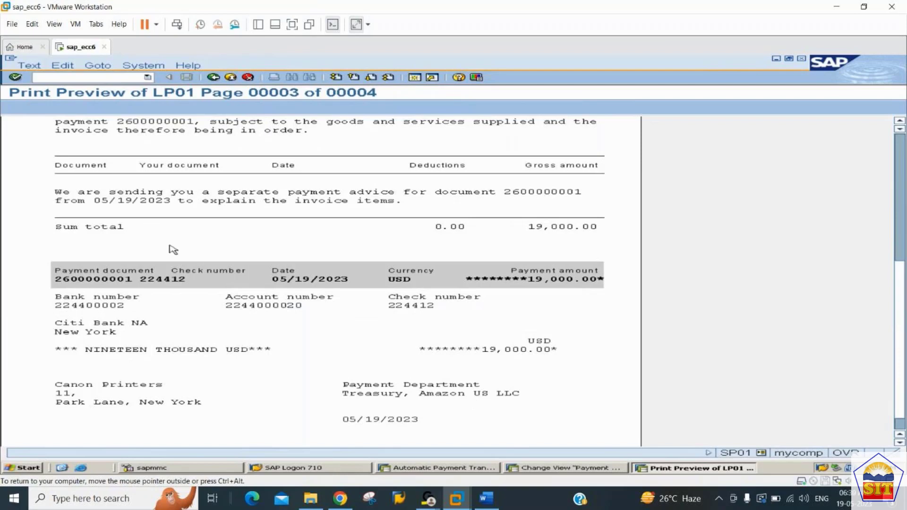
{"action": "left_click", "coordinate": [213, 77]}
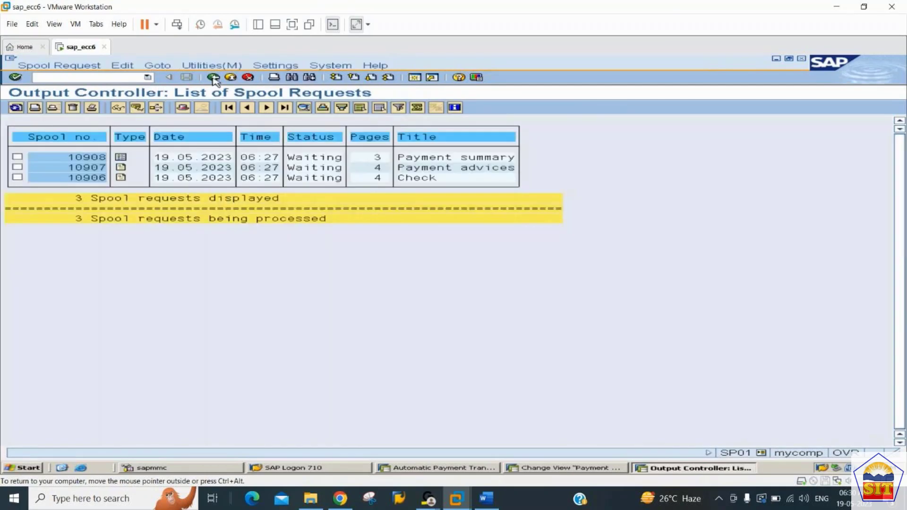
Examine the cleared items on page 3 of the Payment advices spool request and return to the spool list.
{"action": "left_click", "coordinate": [122, 168]}
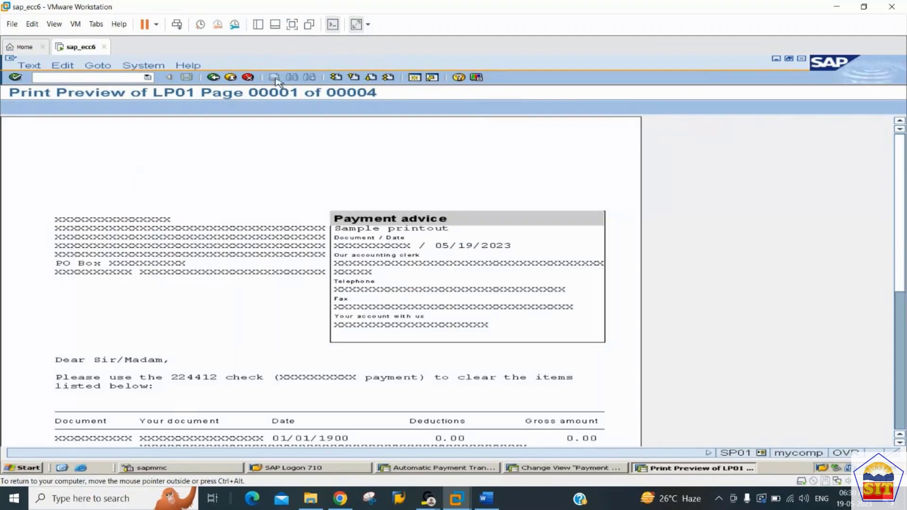
{"action": "left_click", "coordinate": [372, 78]}
{"action": "left_click", "coordinate": [372, 78]}
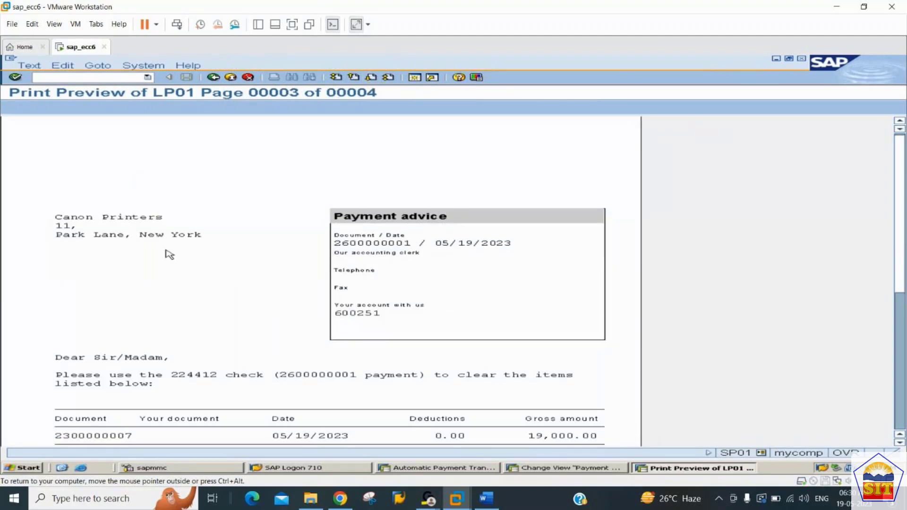
{"action": "scroll", "coordinate": [169, 254], "scroll_direction": "down", "scroll_amount": 2}
{"action": "scroll", "coordinate": [169, 255], "scroll_direction": "down", "scroll_amount": 1}
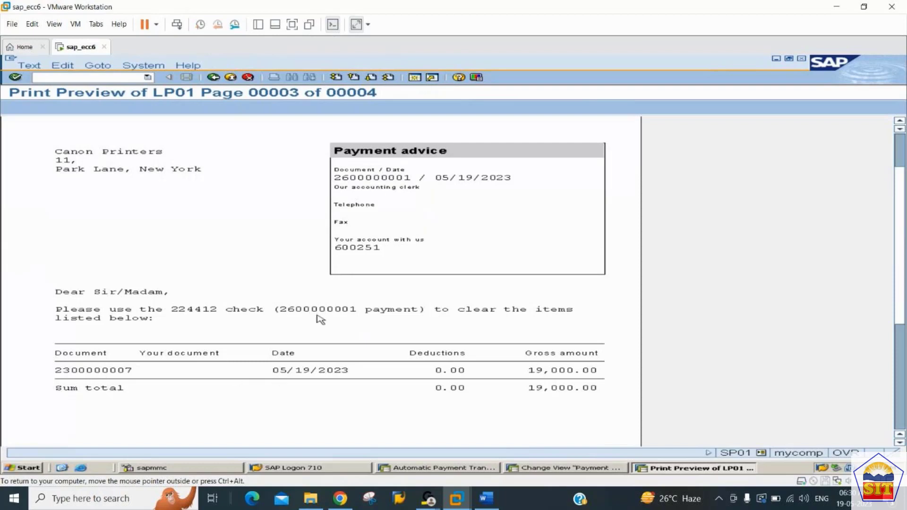
{"action": "left_click", "coordinate": [213, 78]}
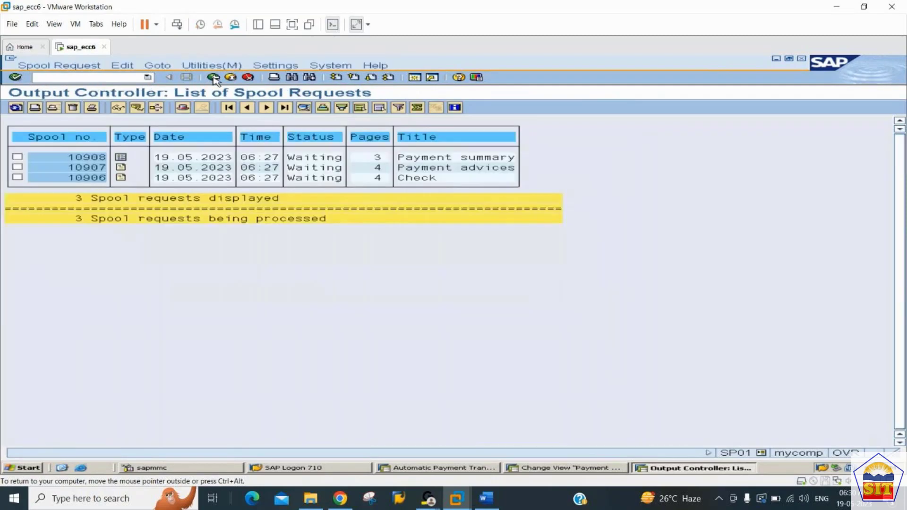
Review the Payment summary spool request across its full width, and go back to the spool request selection screen.
{"action": "left_click", "coordinate": [120, 159]}
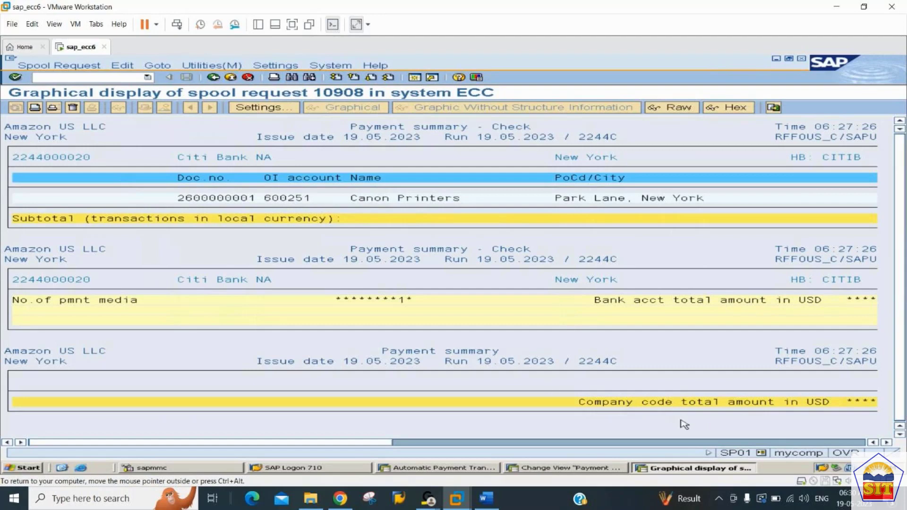
{"action": "left_click", "coordinate": [670, 444]}
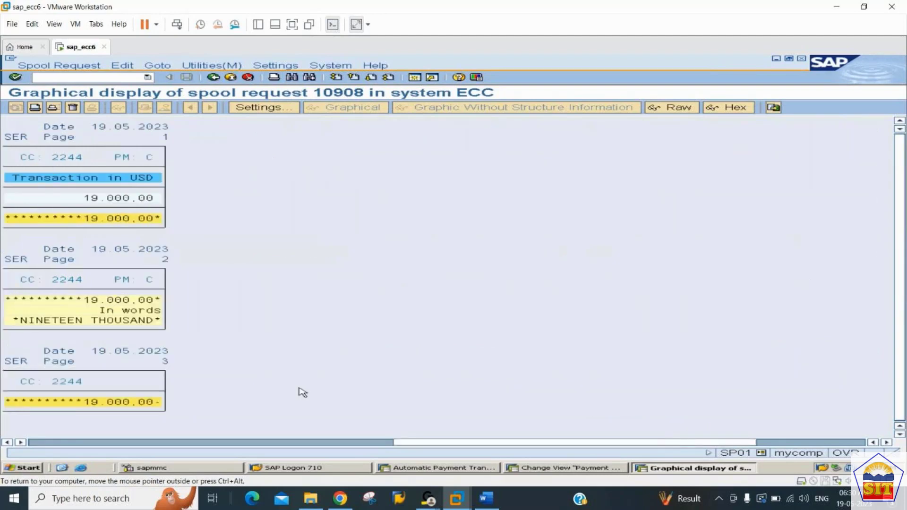
{"action": "left_click_drag", "start_coordinate": [510, 443], "coordinate": [348, 450]}
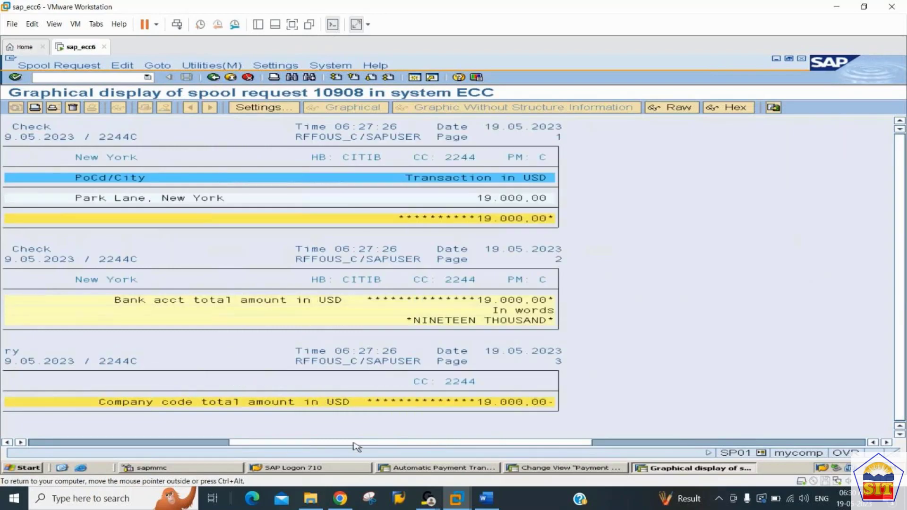
{"action": "left_click_drag", "start_coordinate": [358, 446], "coordinate": [284, 442]}
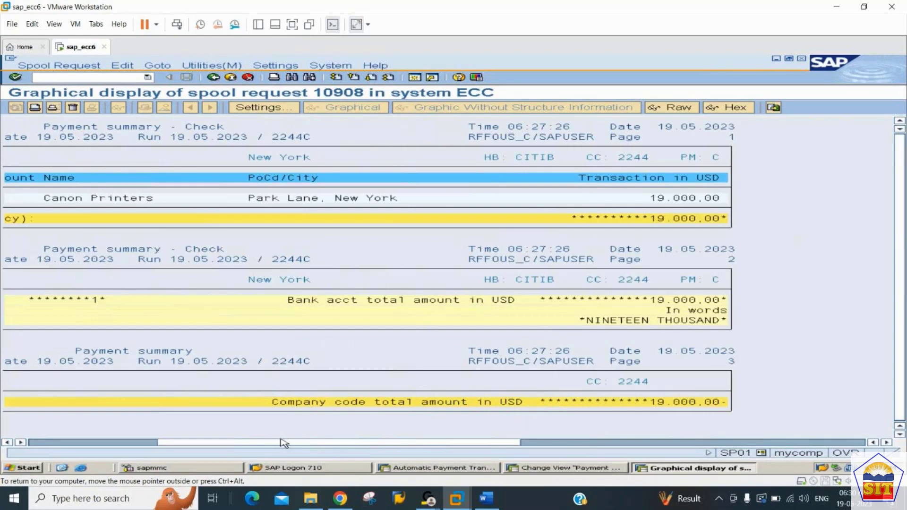
{"action": "left_click", "coordinate": [213, 77]}
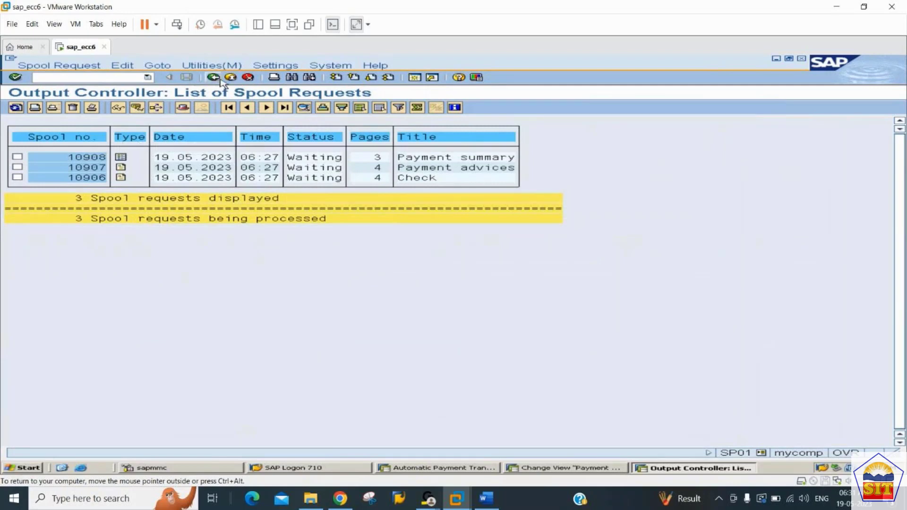
{"action": "left_click", "coordinate": [213, 77]}
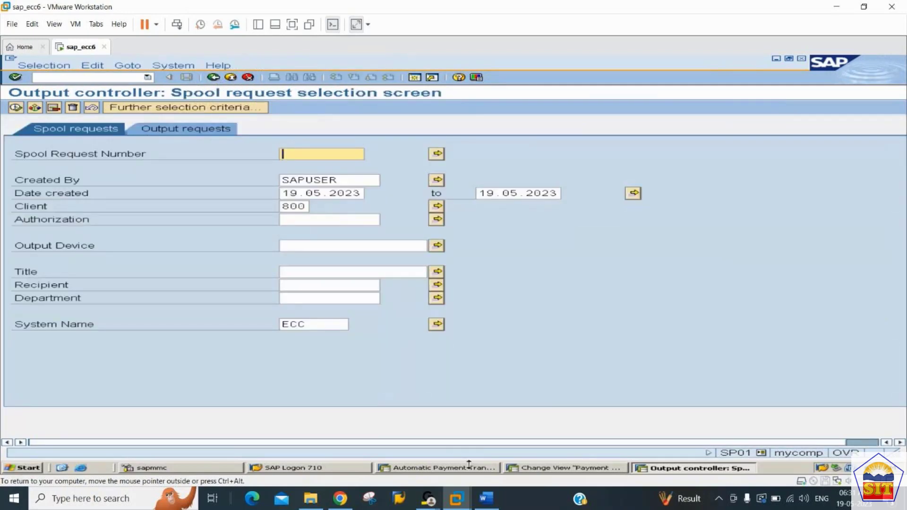
Switch to the AP configuration notes in Word and read the Step 11 instructions for executing F110.
{"action": "left_click", "coordinate": [488, 500]}
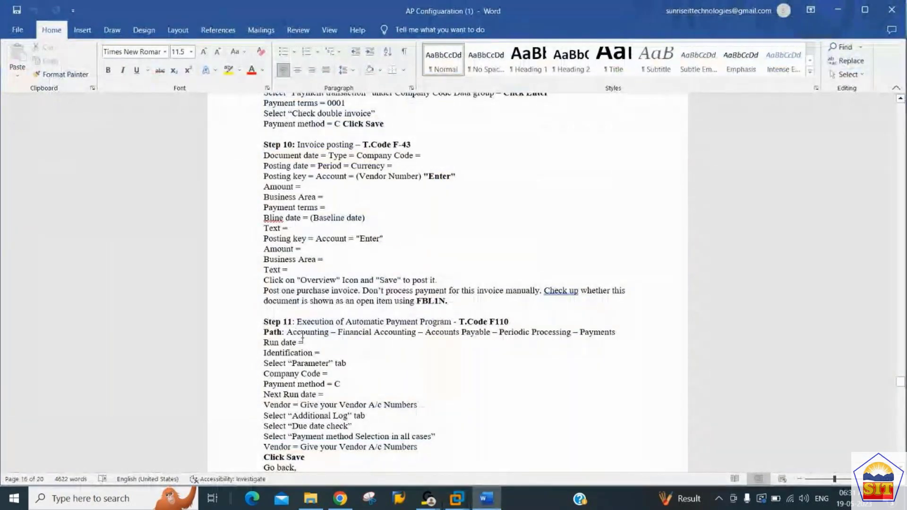
{"action": "scroll", "coordinate": [303, 334], "scroll_direction": "down", "scroll_amount": 20}
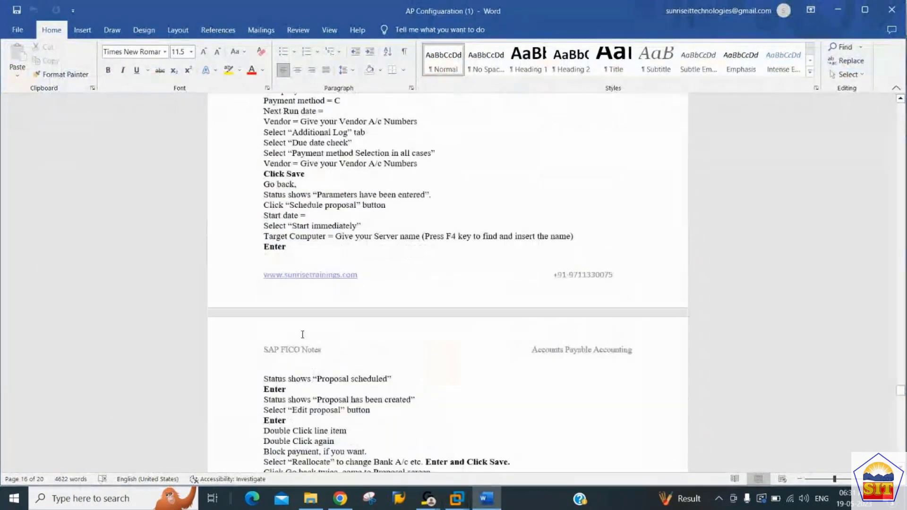
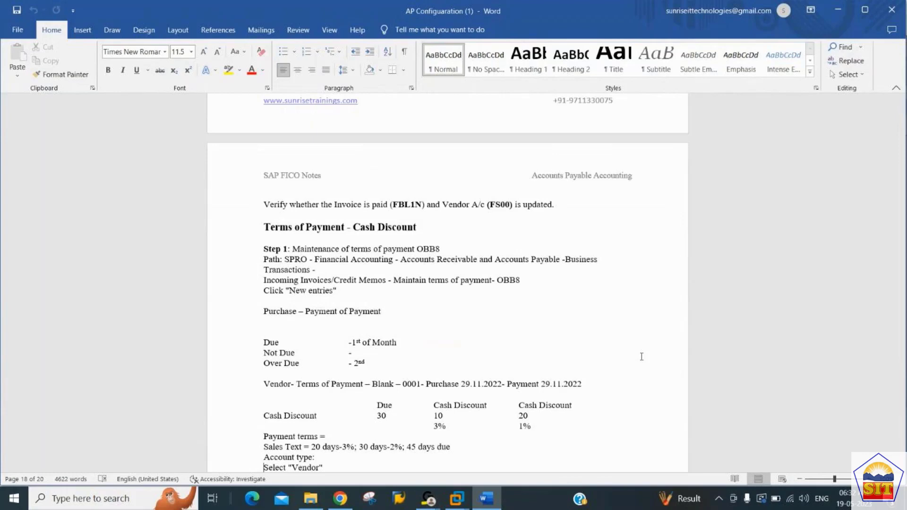
Read the OBB8 instructions in the Terms of Payment - Cash Discount section of the notes.
{"action": "key", "text": "Up"}
{"action": "key", "text": "Up"}
{"action": "key", "text": "Down"}
{"action": "key", "text": "Down"}
{"action": "key", "text": "Down"}
{"action": "key", "text": "Down"}
{"action": "key", "text": "Down"}
{"action": "key", "text": "Down"}
{"action": "key", "text": "Down"}
{"action": "key", "text": "Down"}
{"action": "key", "text": "Down"}
{"action": "key", "text": "Down"}
{"action": "key", "text": "Up"}
{"action": "key", "text": "Up"}
{"action": "key", "text": "Up"}
{"action": "key", "text": "Up"}
{"action": "key", "text": "Up"}
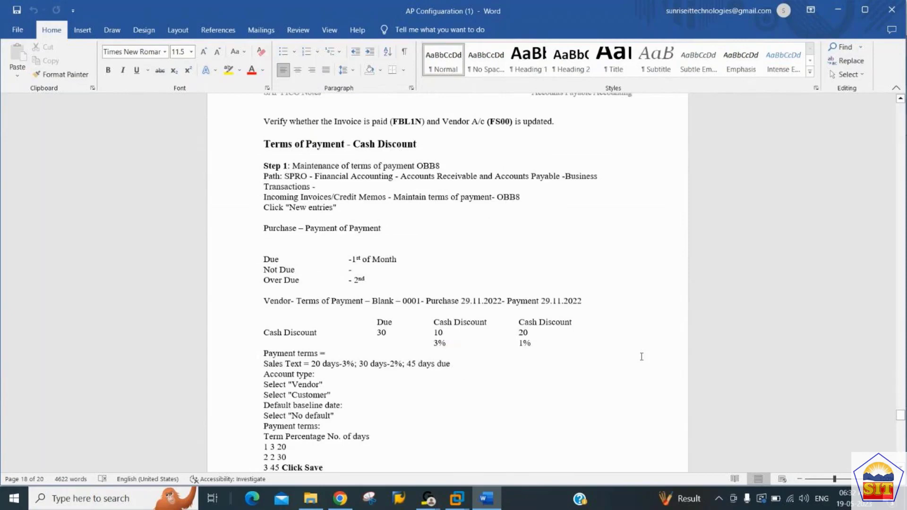
{"action": "key", "text": "Up"}
{"action": "key", "text": "Up"}
{"action": "key", "text": "Up"}
{"action": "key", "text": "Up"}
{"action": "key", "text": "Up"}
{"action": "key", "text": "Up"}
{"action": "key", "text": "Up"}
{"action": "key", "text": "Up"}
{"action": "key", "text": "Up"}
{"action": "key", "text": "Up"}
{"action": "key", "text": "Up"}
{"action": "key", "text": "Up"}
{"action": "key", "text": "Up"}
{"action": "key", "text": "Up"}
{"action": "key", "text": "Up"}
{"action": "key", "text": "Up"}
{"action": "key", "text": "Up"}
{"action": "key", "text": "Up"}
{"action": "key", "text": "Up"}
{"action": "key", "text": "Down"}
{"action": "key", "text": "Down"}
{"action": "key", "text": "Down"}
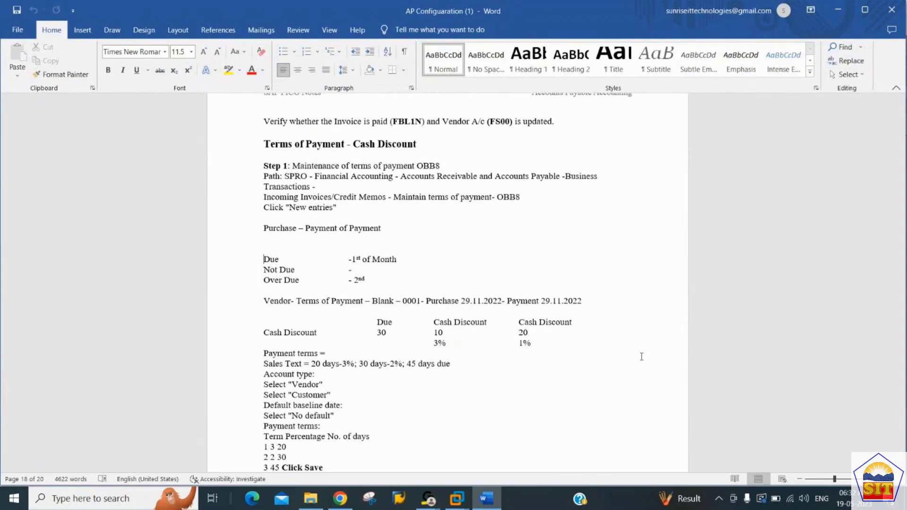
Examine the Due, Not Due and Over Due lines in the Terms of Payment section.
{"action": "key", "text": "shift+End"}
{"action": "key", "text": "Down"}
{"action": "key", "text": "shift+End"}
{"action": "key", "text": "Down"}
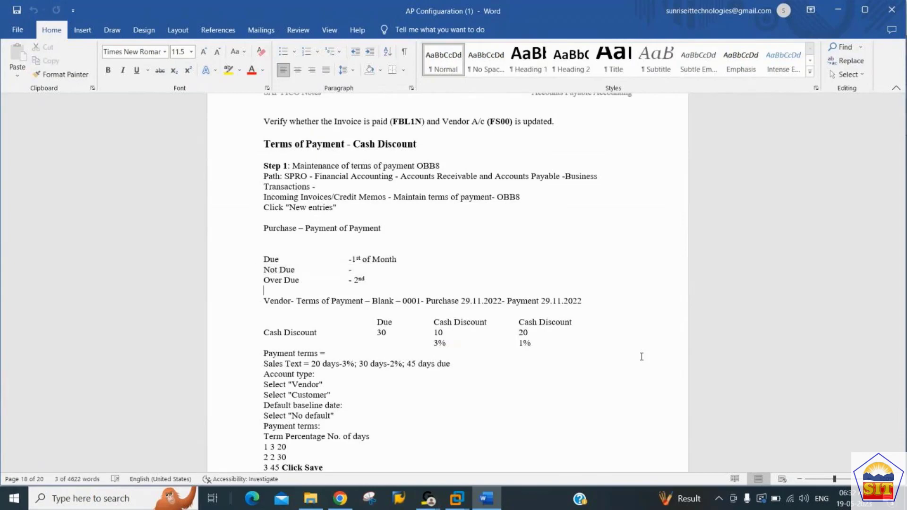
{"action": "key", "text": "shift+Down"}
{"action": "key", "text": "Up"}
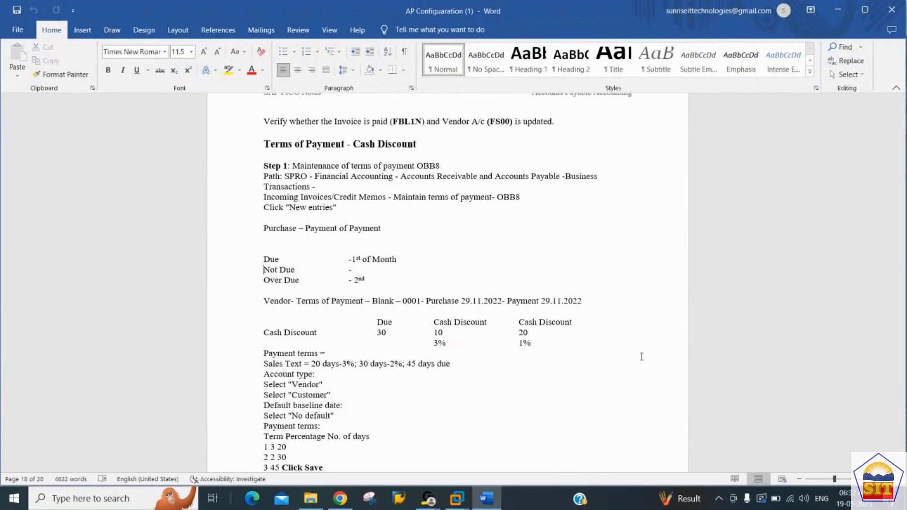
{"action": "key", "text": "shift+Down"}
{"action": "key", "text": "Right"}
{"action": "key", "text": "Up"}
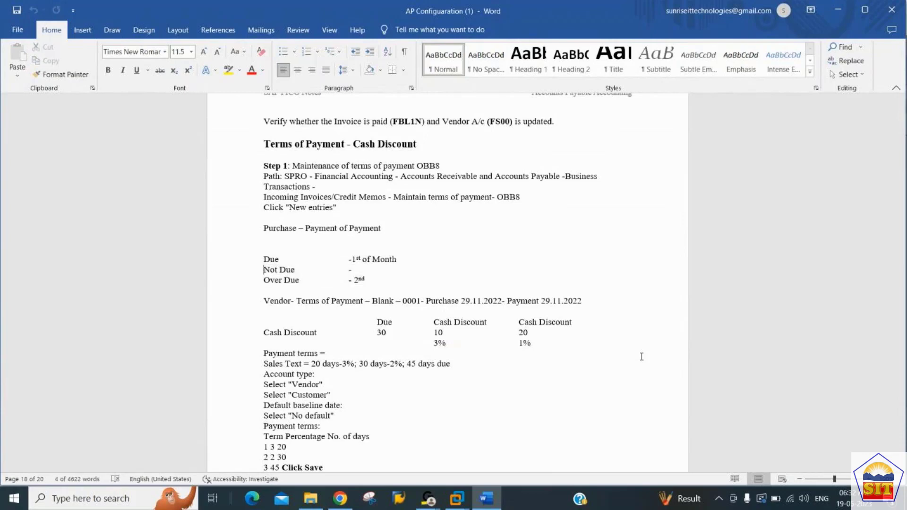
{"action": "key", "text": "Up"}
{"action": "key", "text": "shift+Down"}
{"action": "key", "text": "Down"}
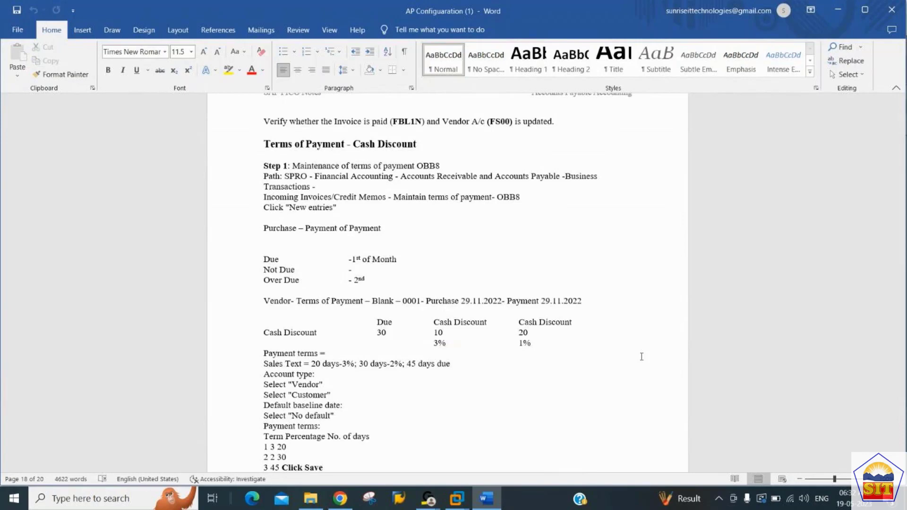
{"action": "key", "text": "Up"}
{"action": "key", "text": "shift+Down"}
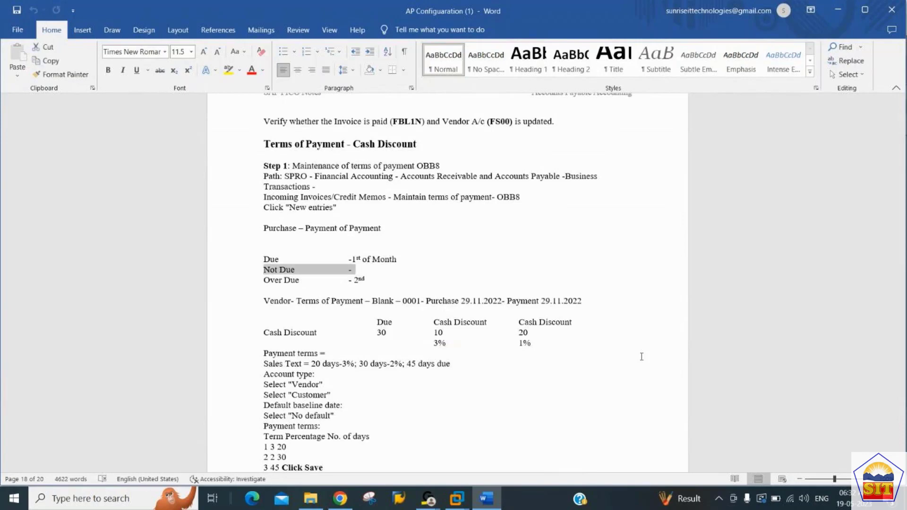
{"action": "key", "text": "Up"}
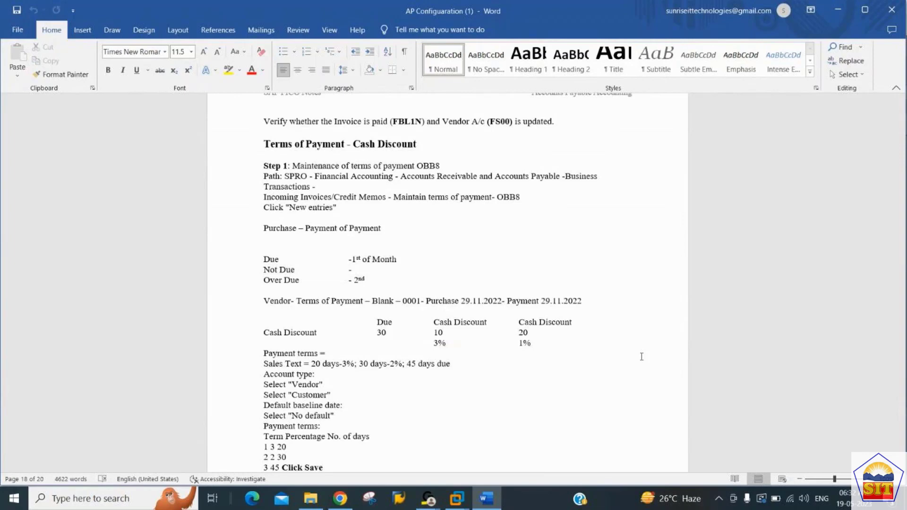
Examine the Cash Discount table in the notes, focusing on the Due column and its number of days.
{"action": "key", "text": "Down"}
{"action": "key", "text": "Down"}
{"action": "key", "text": "Down"}
{"action": "key", "text": "Down"}
{"action": "key", "text": "Down"}
{"action": "key", "text": "Down"}
{"action": "key", "text": "Down"}
{"action": "key", "text": "Down"}
{"action": "key", "text": "Down"}
{"action": "key", "text": "Down"}
{"action": "key", "text": "Down"}
{"action": "key", "text": "shift+End"}
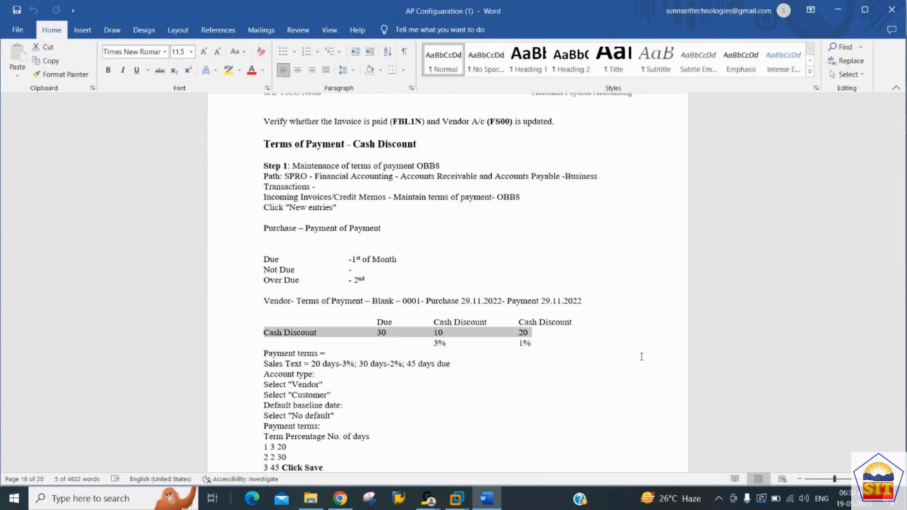
{"action": "key", "text": "Up"}
{"action": "key", "text": "Right"}
{"action": "key", "text": "Right"}
{"action": "key", "text": "Right"}
{"action": "key", "text": "Right"}
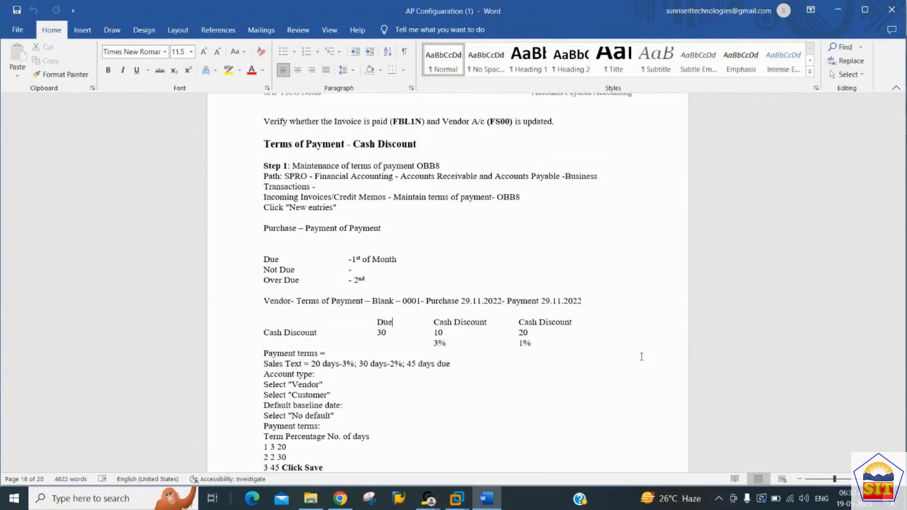
{"action": "key", "text": "Left"}
{"action": "key", "text": "Left"}
{"action": "key", "text": "shift+Down"}
{"action": "key", "text": "shift+Down"}
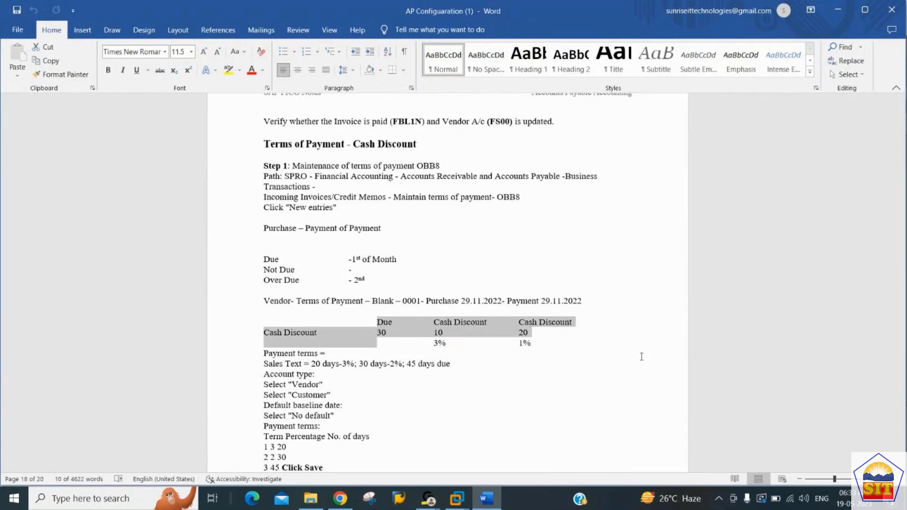
{"action": "key", "text": "Right"}
{"action": "key", "text": "Up"}
{"action": "key", "text": "shift+Right"}
{"action": "key", "text": "shift+Right"}
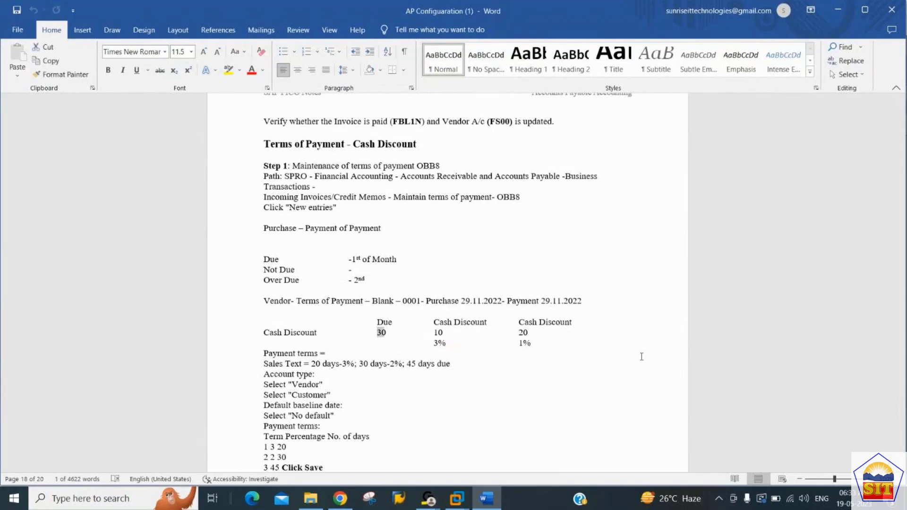
{"action": "key", "text": "shift+Right"}
{"action": "key", "text": "shift+Left"}
{"action": "key", "text": "Up"}
{"action": "key", "text": "shift+Down"}
{"action": "key", "text": "shift+Down"}
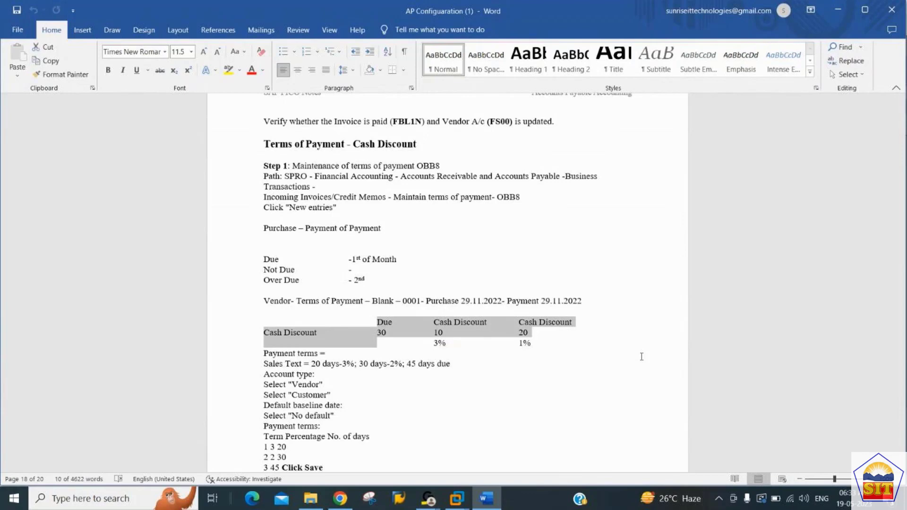
Examine the two Cash Discount columns of the table with their days and percentages.
{"action": "left_click", "coordinate": [642, 356]}
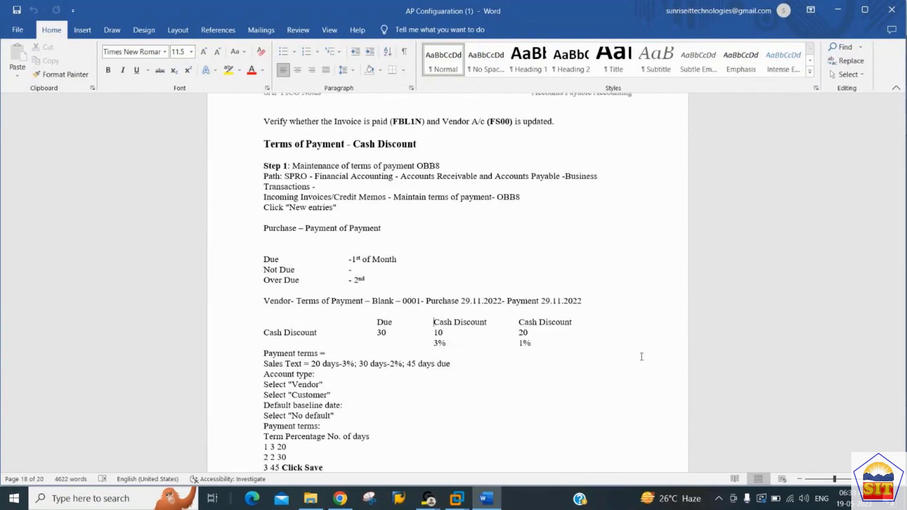
{"action": "key", "text": "shift+Down"}
{"action": "key", "text": "Down"}
{"action": "key", "text": "Up"}
{"action": "key", "text": "Up"}
{"action": "key", "text": "shift+Down"}
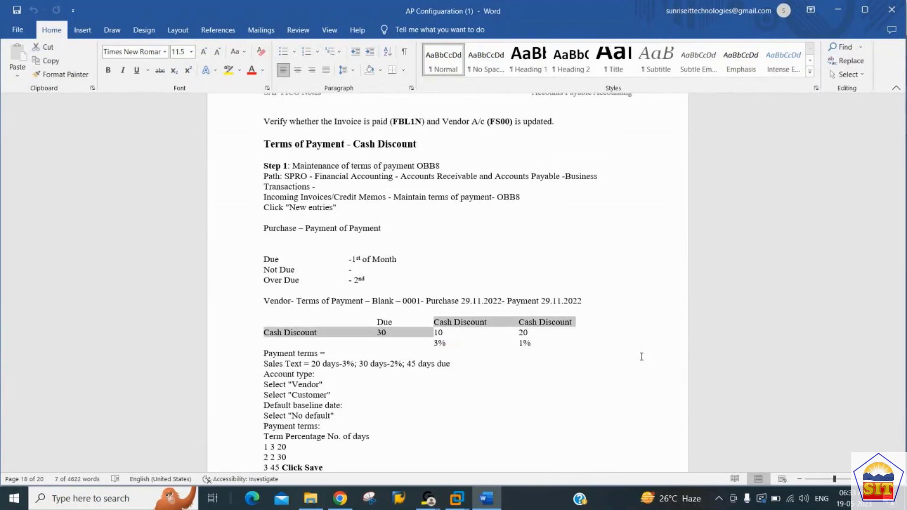
{"action": "key", "text": "shift+Down"}
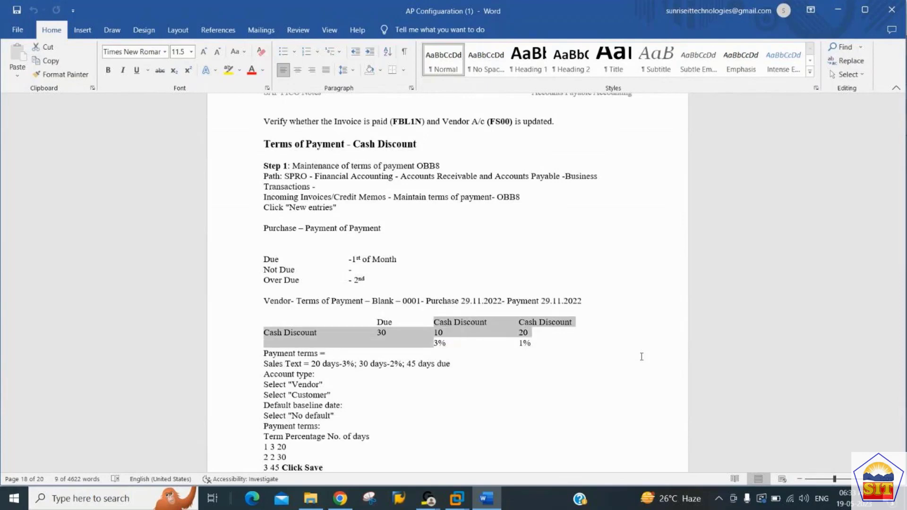
{"action": "key", "text": "Right"}
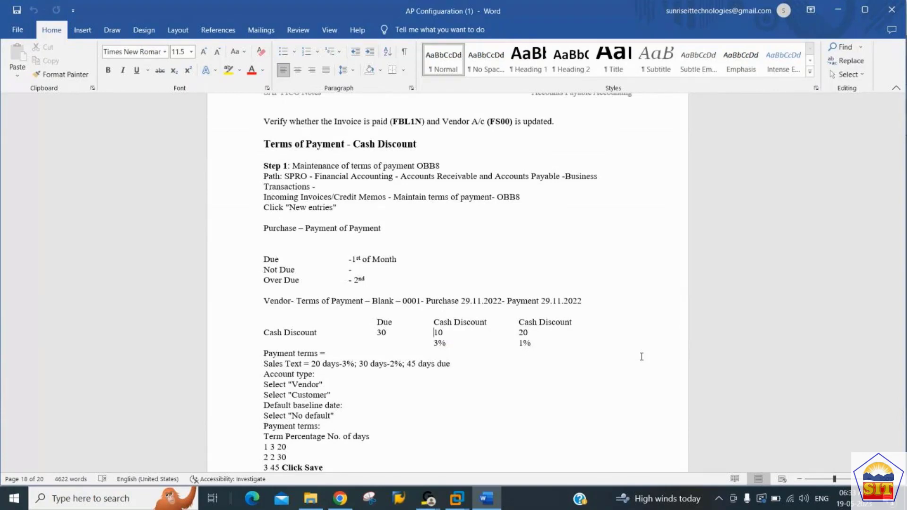
Read the payment terms, sales text and account type lines below the Cash Discount table.
{"action": "key", "text": "Down"}
{"action": "key", "text": "Down"}
{"action": "key", "text": "Down"}
{"action": "key", "text": "Down"}
{"action": "key", "text": "Down"}
{"action": "key", "text": "Down"}
{"action": "key", "text": "Down"}
{"action": "key", "text": "Down"}
{"action": "key", "text": "Down"}
{"action": "key", "text": "Up"}
{"action": "key", "text": "Up"}
Switch to the SAP session and open transaction OBB8 in place of the spool request selection screen.
{"action": "key", "text": "alt+Tab"}
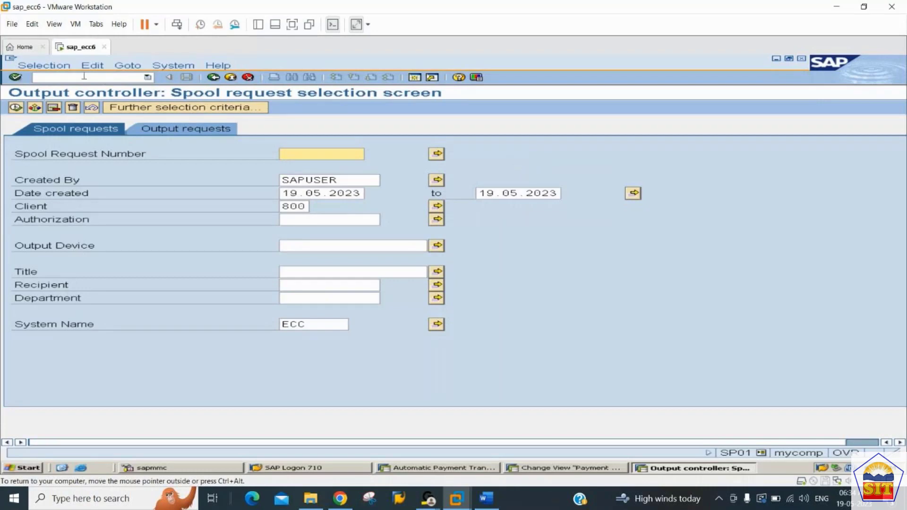
{"action": "left_click", "coordinate": [83, 75]}
{"action": "type", "text": "/nobb8"}
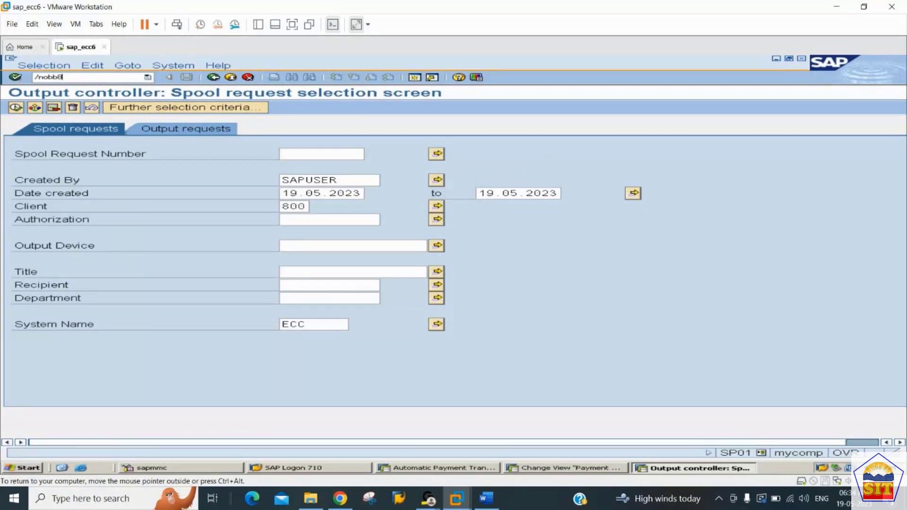
{"action": "key", "text": "Return"}
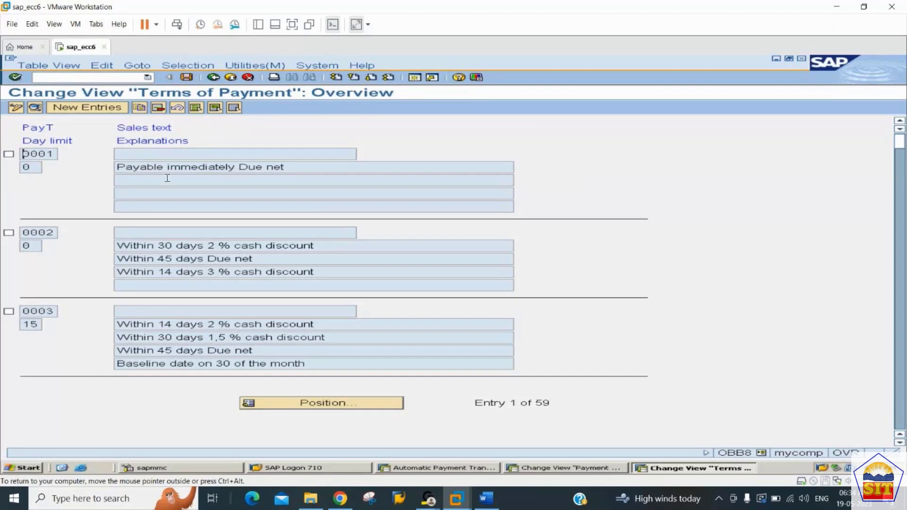
Create a new terms of payment entry with key 2244 and sales text "Terms of Payment for 2244".
{"action": "left_click", "coordinate": [241, 249]}
{"action": "key", "text": "Down"}
{"action": "left_click", "coordinate": [99, 108]}
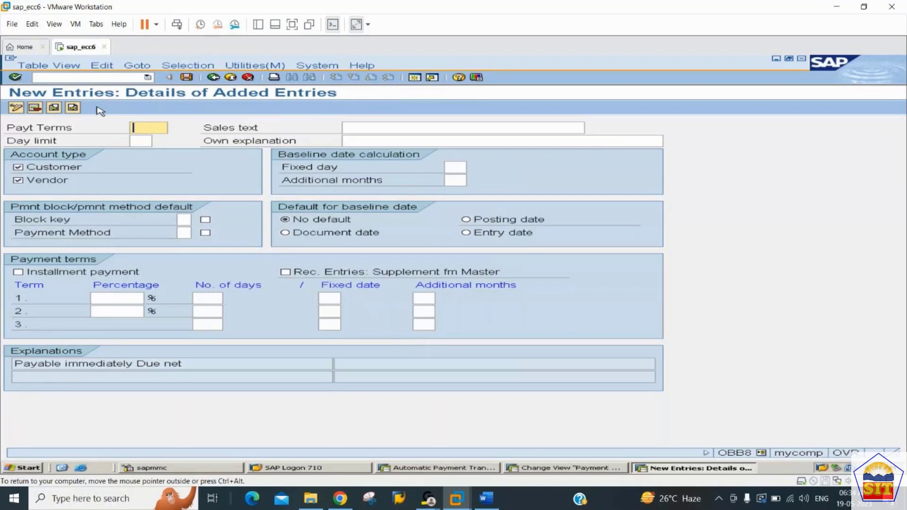
{"action": "type", "text": "2244"}
{"action": "key", "text": "Tab"}
{"action": "key", "text": "Tab"}
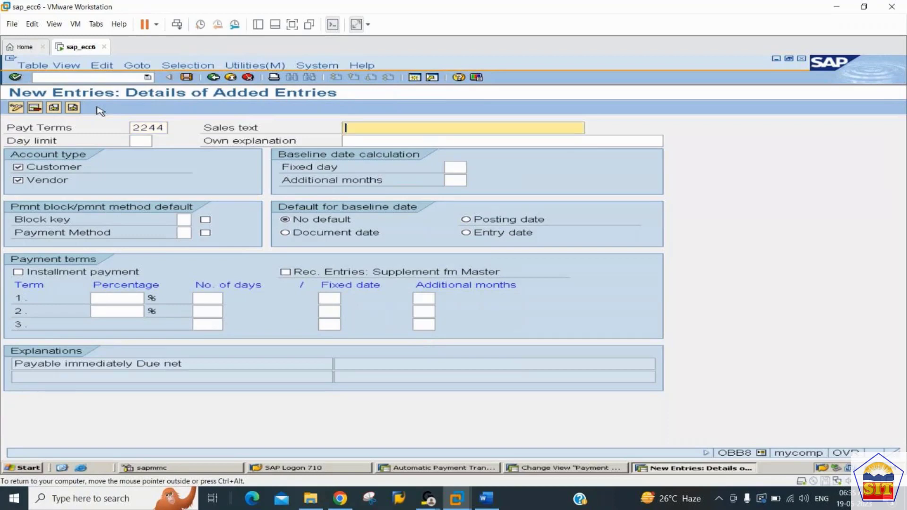
{"action": "key", "text": "shift+Tab"}
{"action": "type", "text": "Terms of Payment for 2244"}
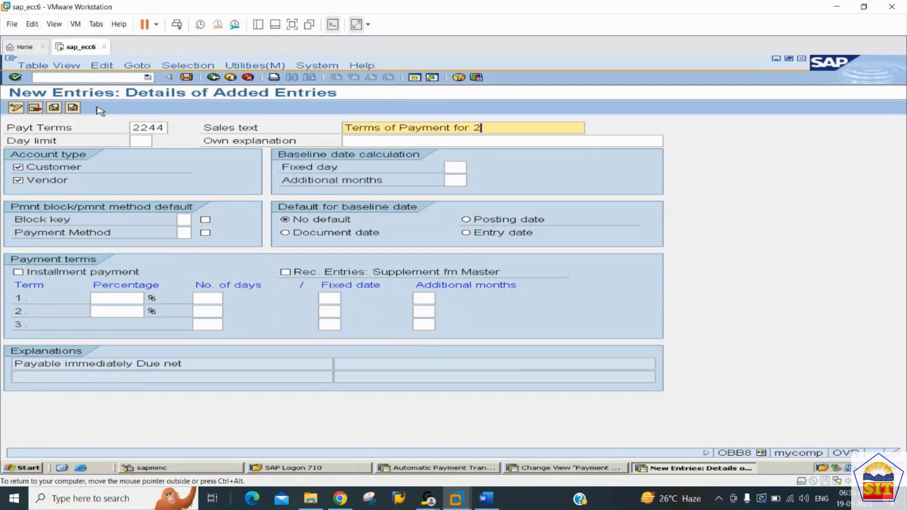
{"action": "key", "text": "Tab"}
{"action": "key", "text": "Tab"}
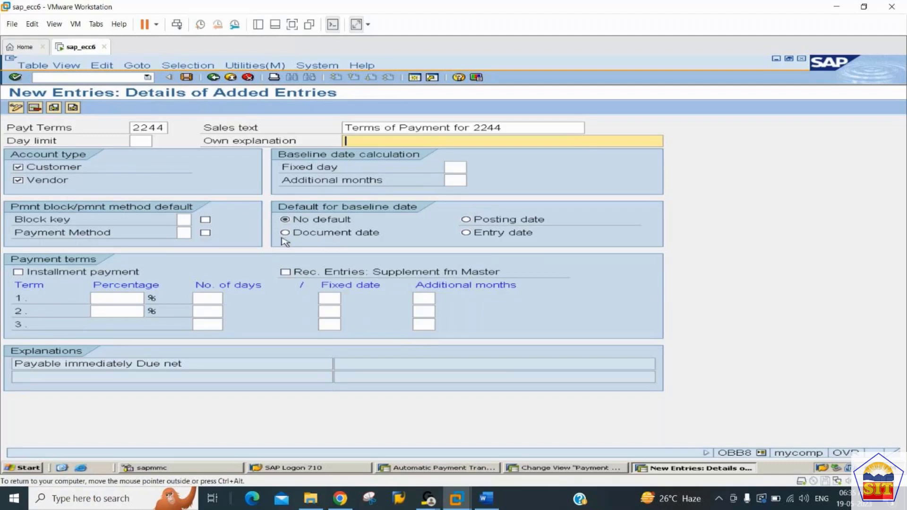
Set the baseline date default to Document date and give payment term 3 a period of 30 days.
{"action": "left_click", "coordinate": [286, 234]}
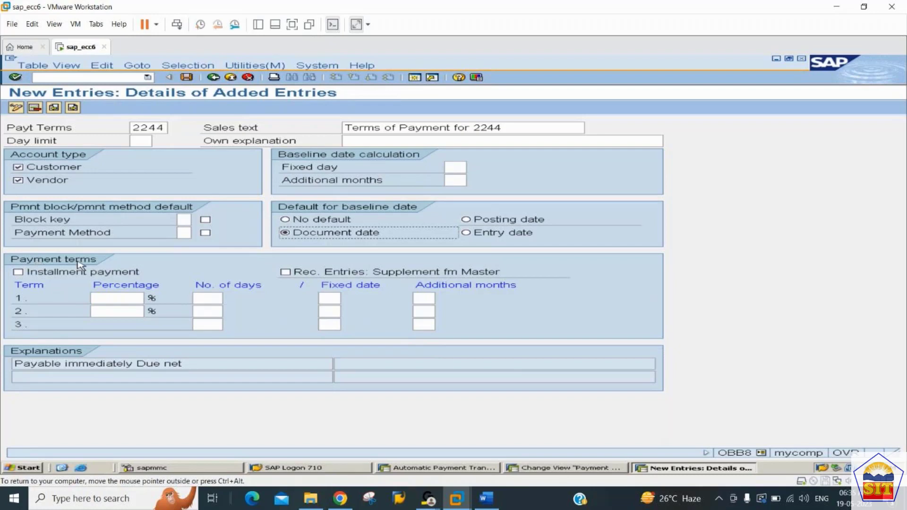
{"action": "left_click", "coordinate": [215, 303]}
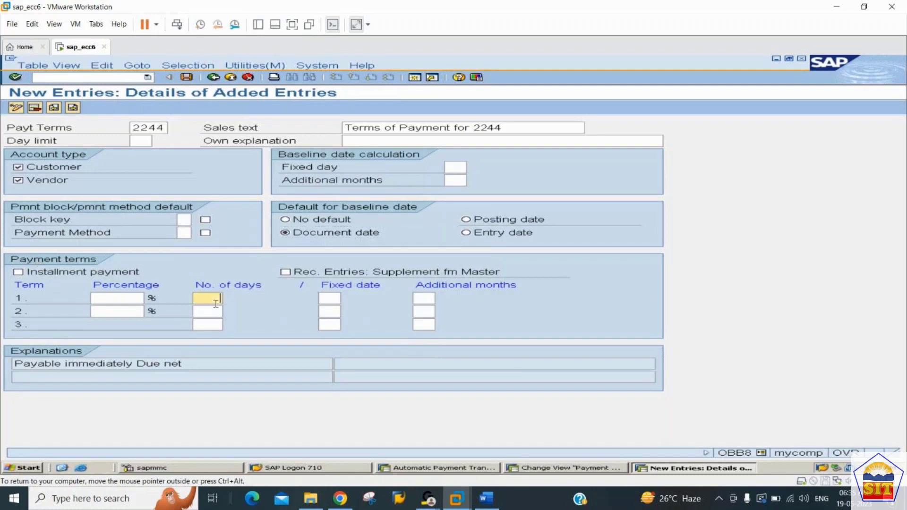
{"action": "left_click", "coordinate": [212, 327]}
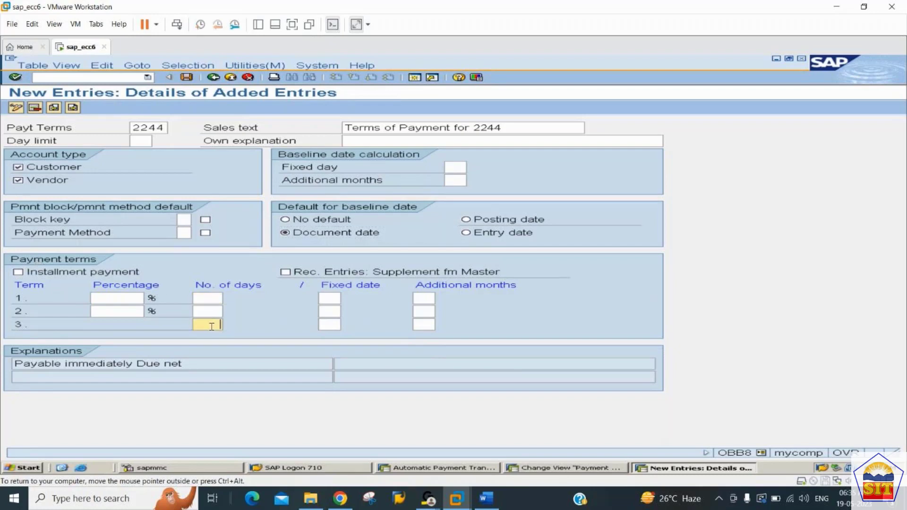
{"action": "type", "text": "30"}
{"action": "key", "text": "Up"}
{"action": "key", "text": "Up"}
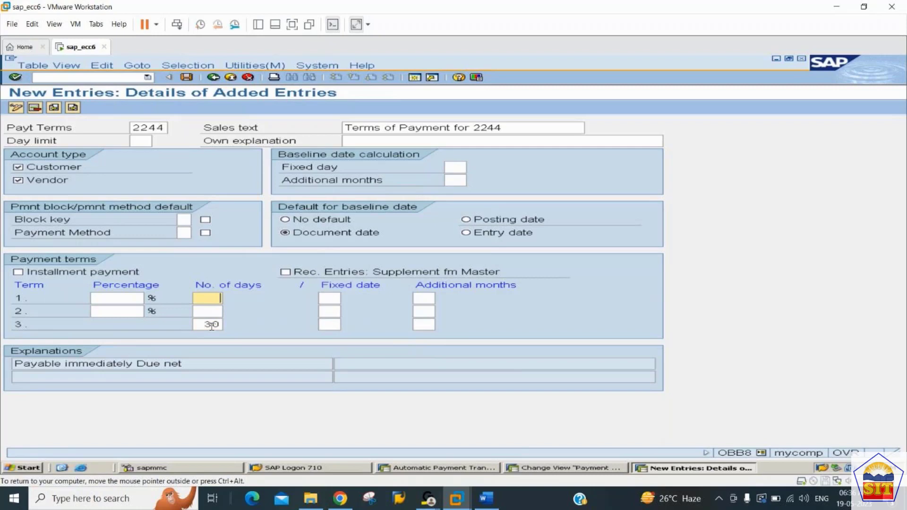
Set payment term 1 to 3 % within 10 days and term 2 to 2 % within 20 days, and validate the entries.
{"action": "type", "text": "10"}
{"action": "key", "text": "shift+Tab"}
{"action": "type", "text": "3"}
{"action": "key", "text": "Tab"}
{"action": "key", "text": "Down"}
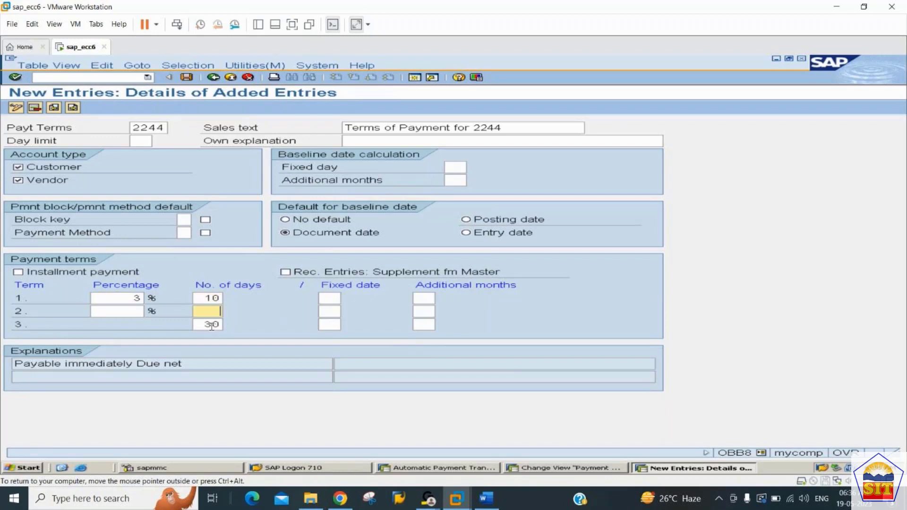
{"action": "type", "text": "20"}
{"action": "key", "text": "shift+Tab"}
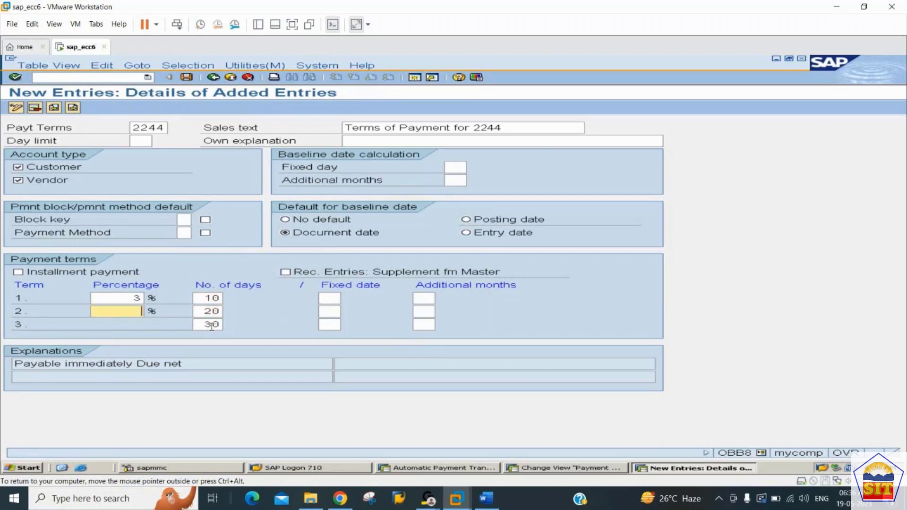
{"action": "type", "text": "2"}
{"action": "key", "text": "Return"}
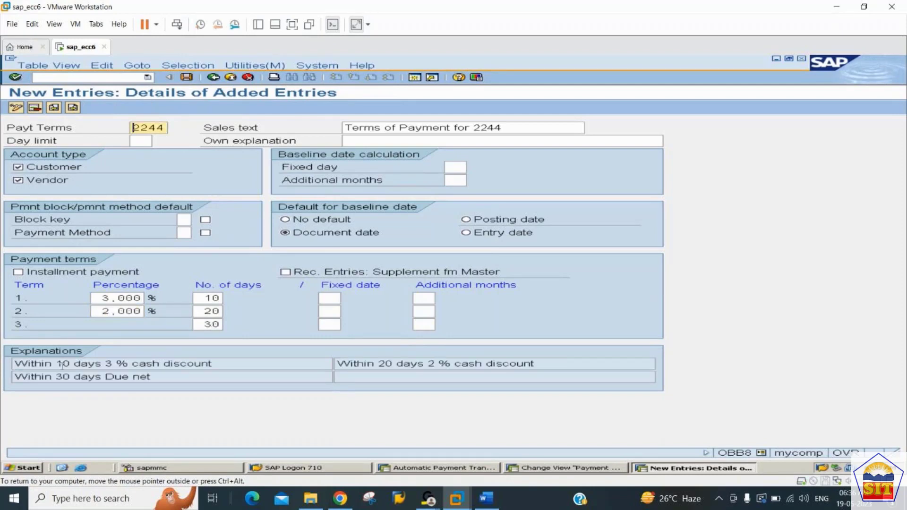
Review the explanation texts for both cash discount periods and the net due period of terms 2244.
{"action": "left_click_drag", "start_coordinate": [235, 364], "coordinate": [128, 365]}
{"action": "left_click_drag", "start_coordinate": [411, 363], "coordinate": [517, 359]}
{"action": "left_click", "coordinate": [206, 378]}
{"action": "left_click_drag", "start_coordinate": [206, 377], "coordinate": [81, 377]}
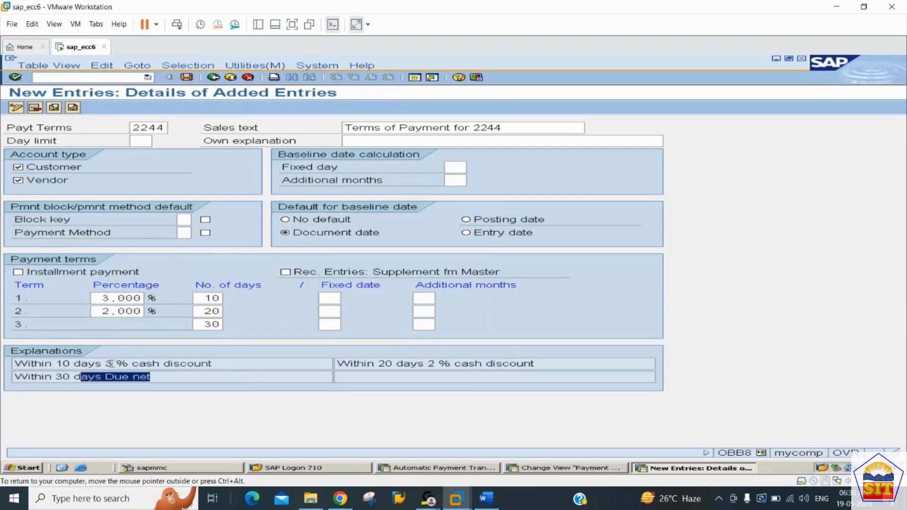
{"action": "left_click_drag", "start_coordinate": [131, 363], "coordinate": [415, 314]}
{"action": "left_click", "coordinate": [350, 360]}
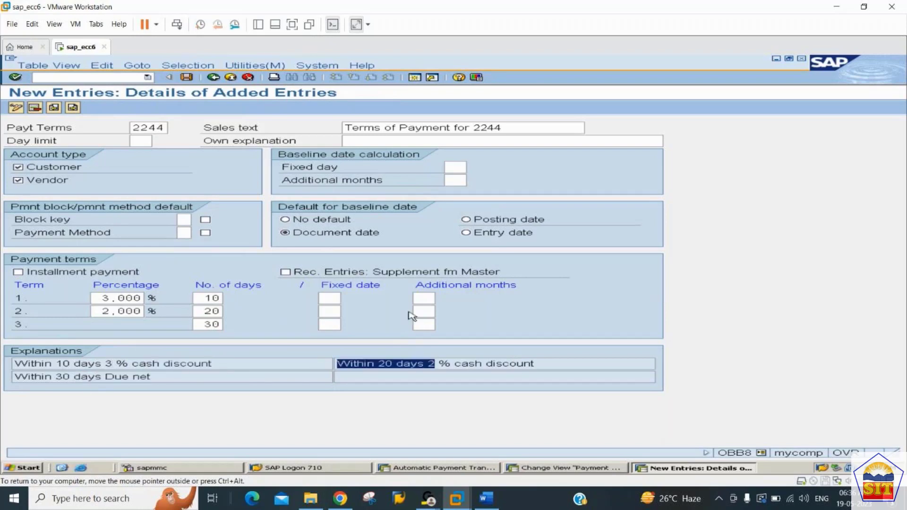
{"action": "left_click", "coordinate": [386, 141]}
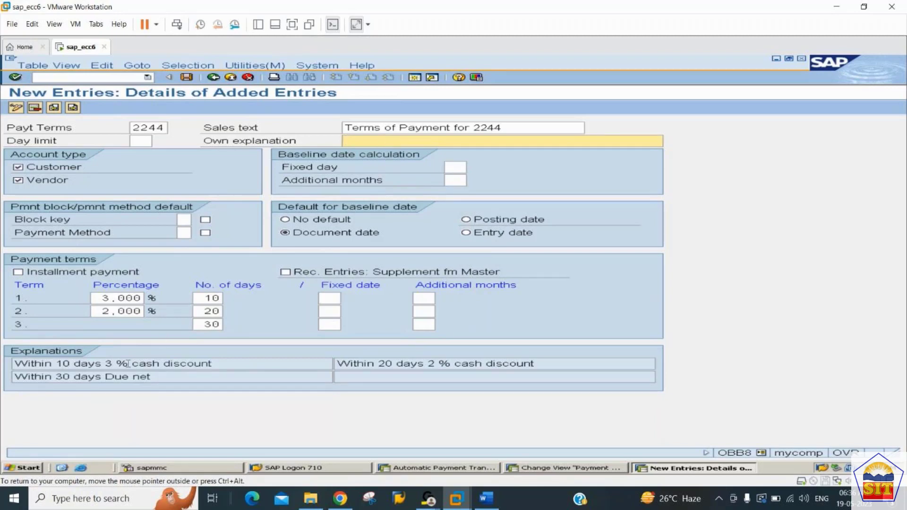
{"action": "left_click_drag", "start_coordinate": [128, 364], "coordinate": [239, 352]}
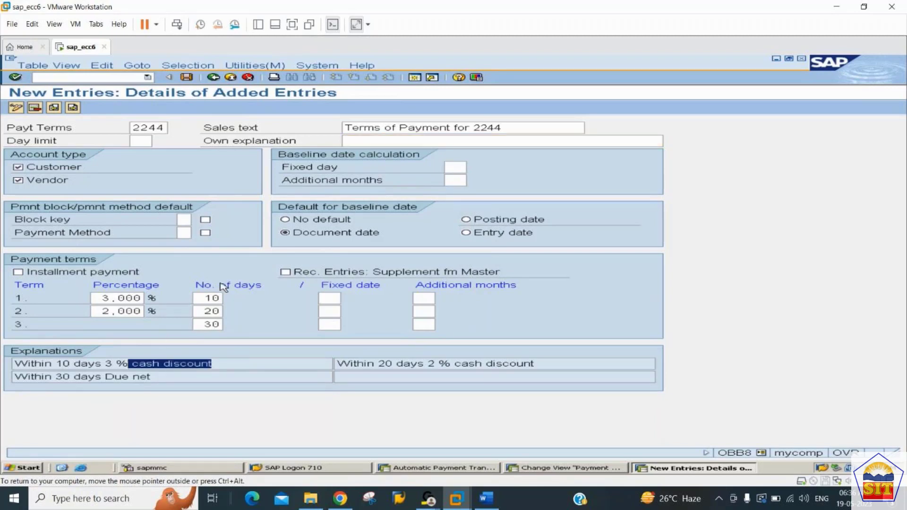
Save payment terms 2244 and assign the change to customizing request ECCK900020.
{"action": "left_click", "coordinate": [186, 78]}
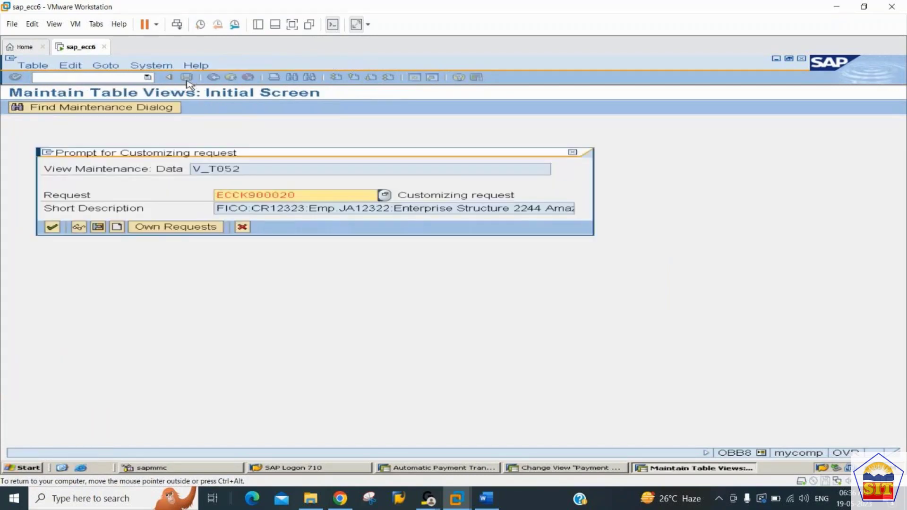
{"action": "key", "text": "Return"}
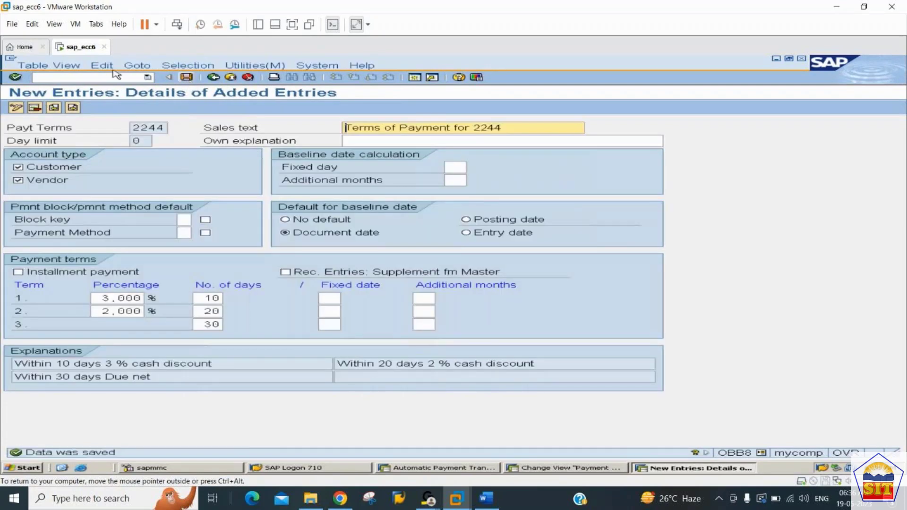
In transaction XK02, assign payment terms 2244 to vendor Canon Printers in company code 2244 and save the vendor.
{"action": "left_click", "coordinate": [68, 77]}
{"action": "type", "text": "/nobb8"}
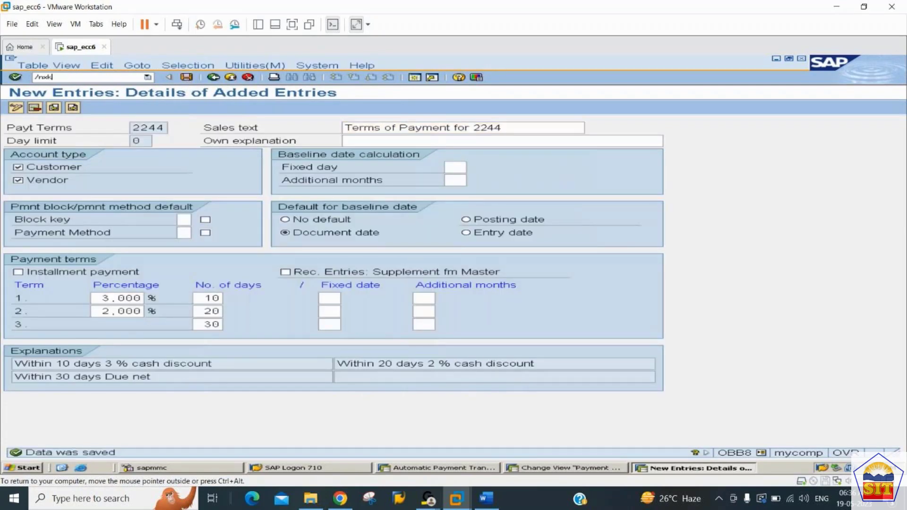
{"action": "key", "text": "Return"}
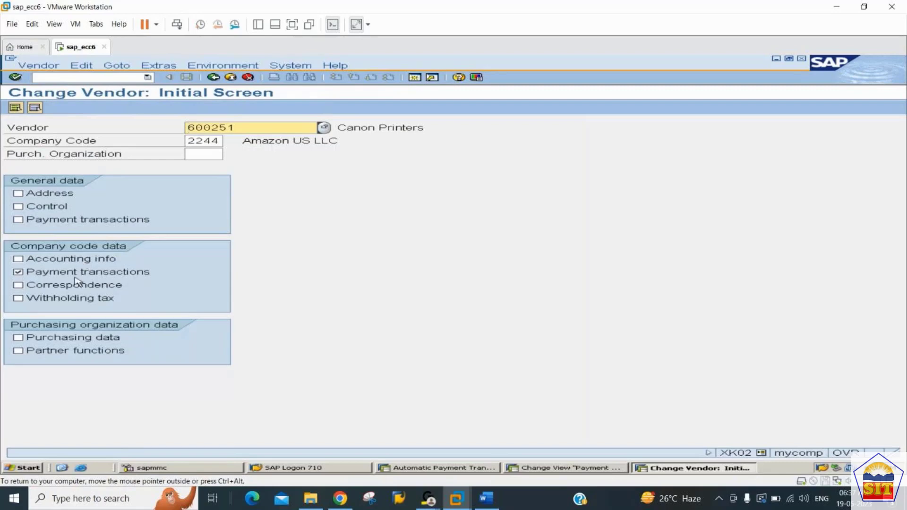
{"action": "key", "text": "Return"}
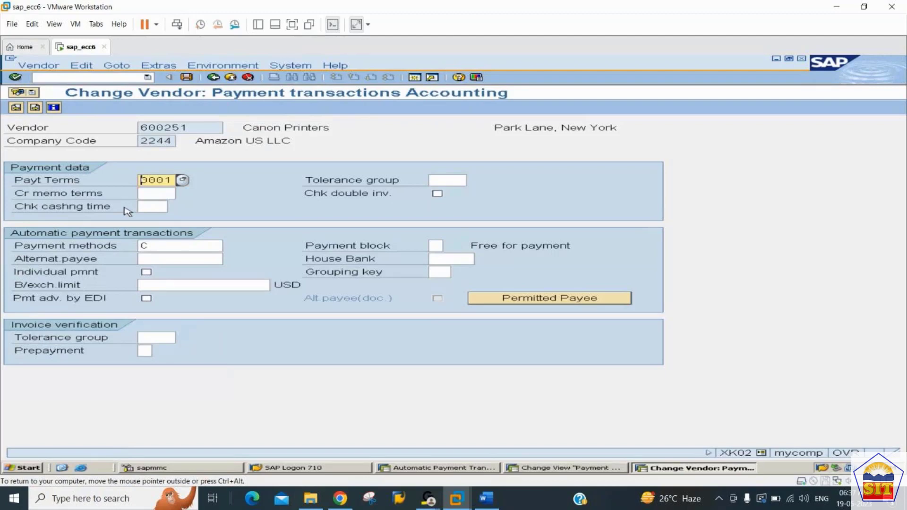
{"action": "type", "text": "2244"}
{"action": "key", "text": "Return"}
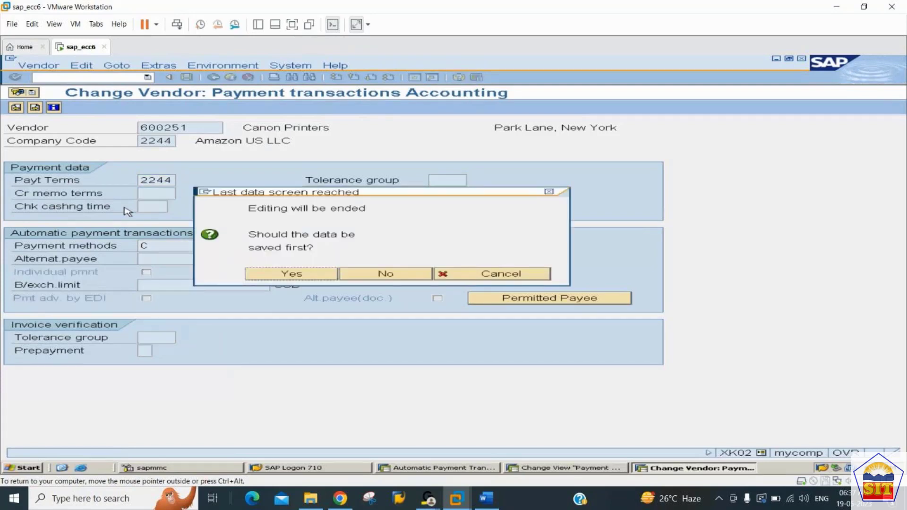
{"action": "left_click", "coordinate": [284, 276]}
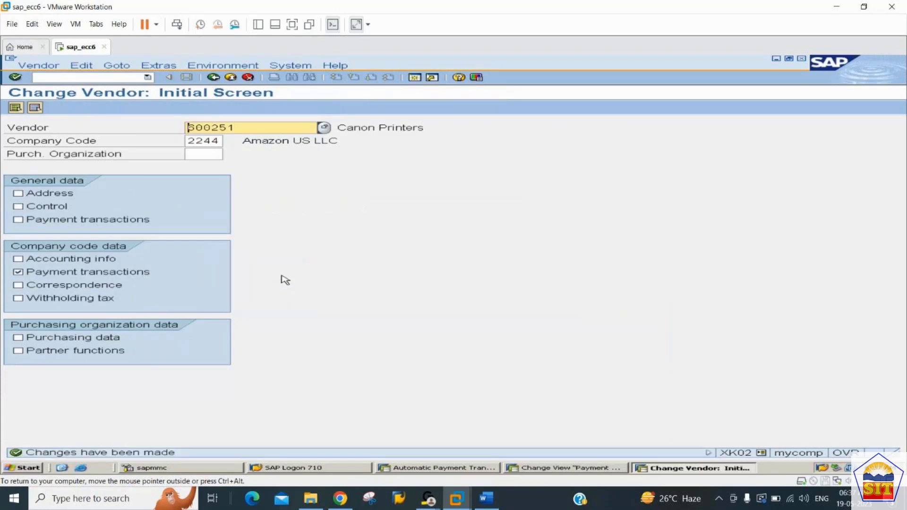
In transaction FS00, start creating G/L account 300110 for company code 2244 with account group INCM Income A/c Group.
{"action": "left_click", "coordinate": [71, 78]}
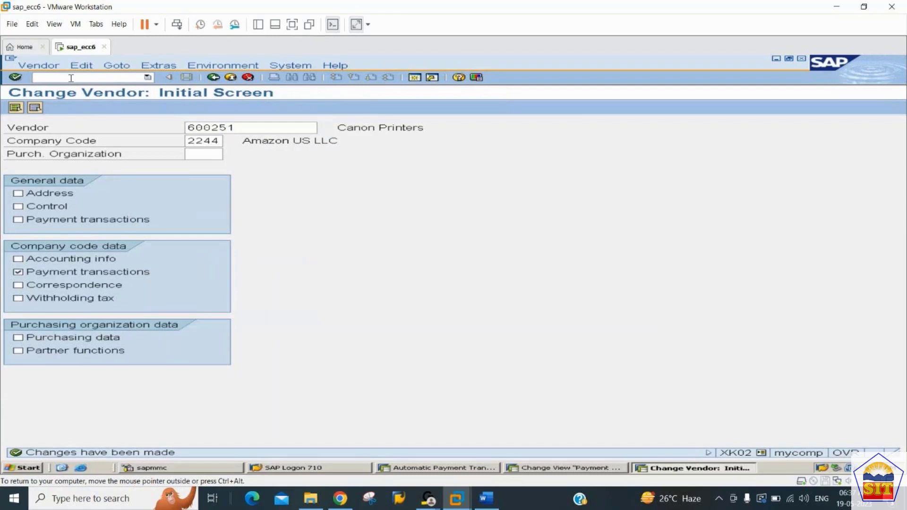
{"action": "type", "text": "/nfs00"}
{"action": "key", "text": "Return"}
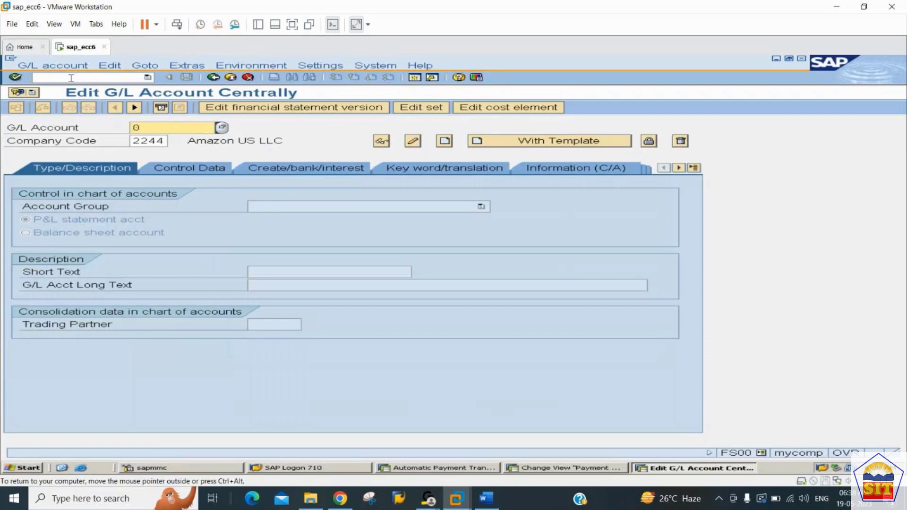
{"action": "type", "text": "2"}
{"action": "key", "text": "BackSpace"}
{"action": "type", "text": "300110"}
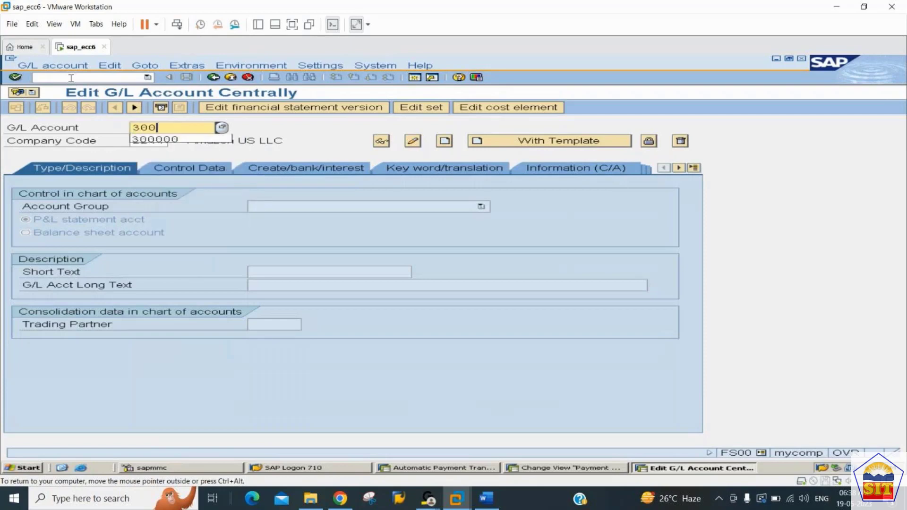
{"action": "key", "text": "Tab"}
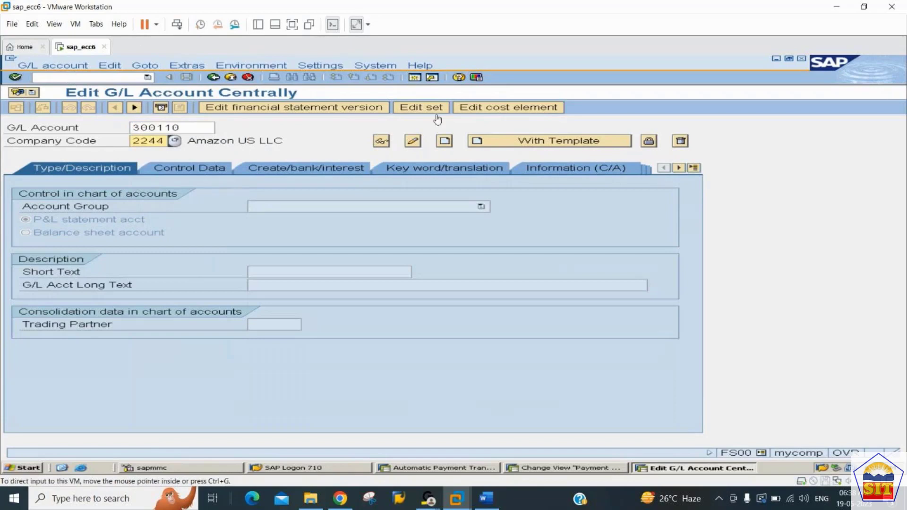
{"action": "left_click", "coordinate": [444, 141]}
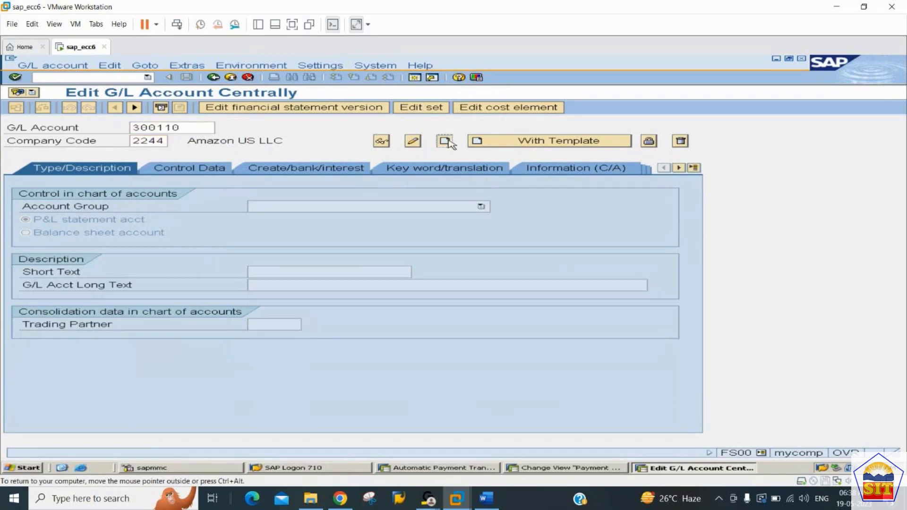
{"action": "left_click", "coordinate": [376, 206]}
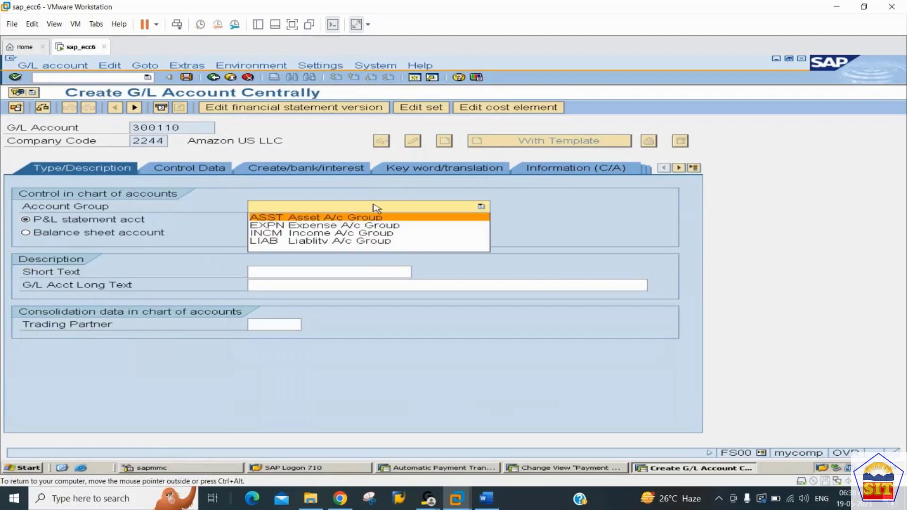
{"action": "left_click", "coordinate": [336, 233]}
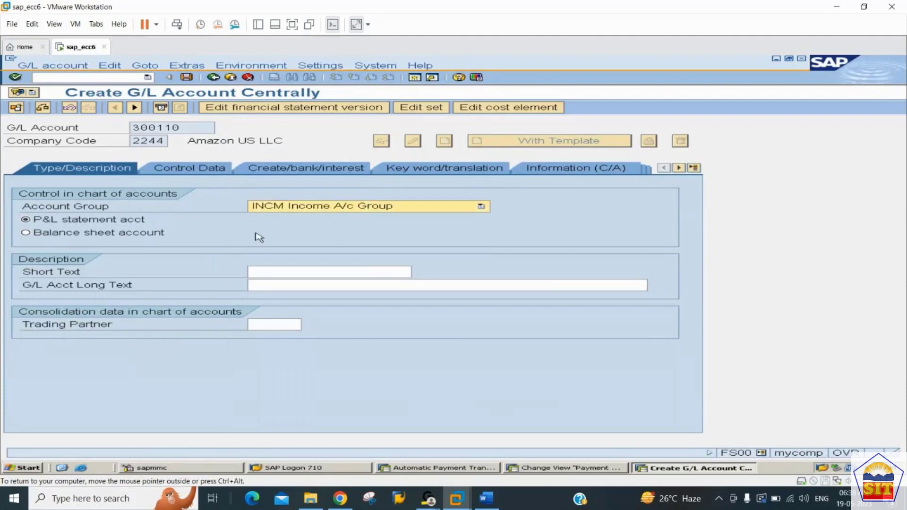
Give the G/L account the short text "Cash Discount Recd" and the long text "Cash Discount Recd A/c".
{"action": "left_click", "coordinate": [293, 270]}
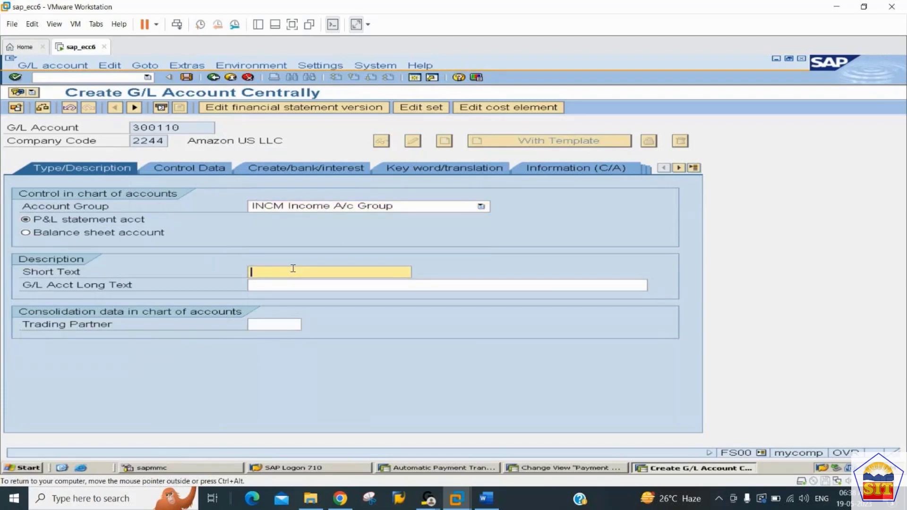
{"action": "type", "text": "CASH"}
{"action": "key", "text": "BackSpace"}
{"action": "key", "text": "BackSpace"}
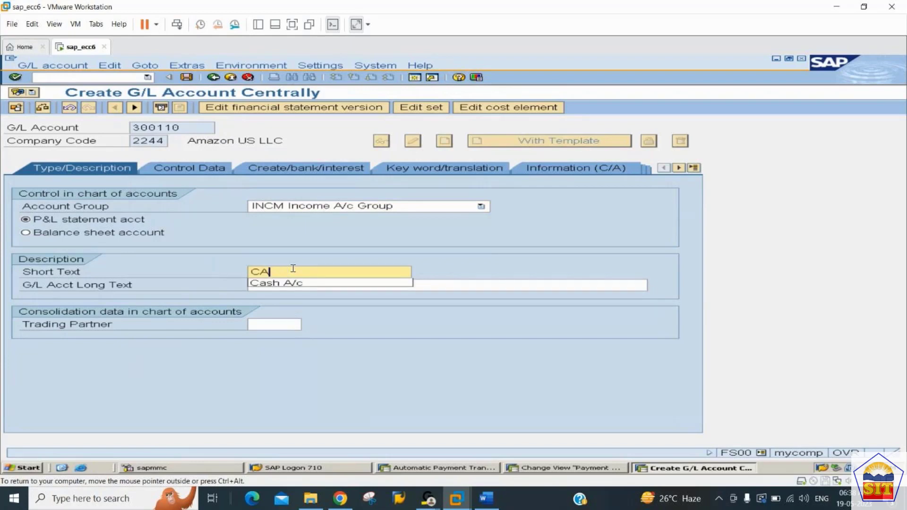
{"action": "key", "text": "BackSpace"}
{"action": "type", "text": "ash D"}
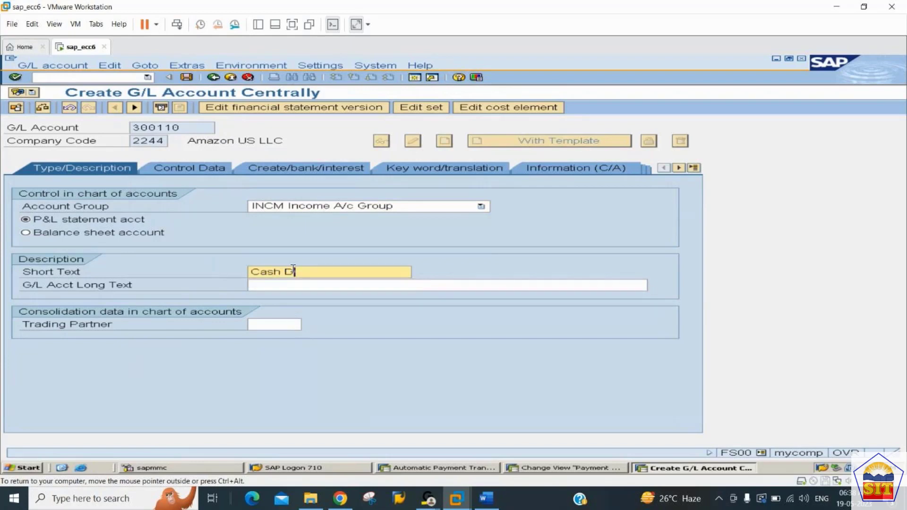
{"action": "type", "text": "iscount Recd"}
{"action": "key", "text": "ctrl+a"}
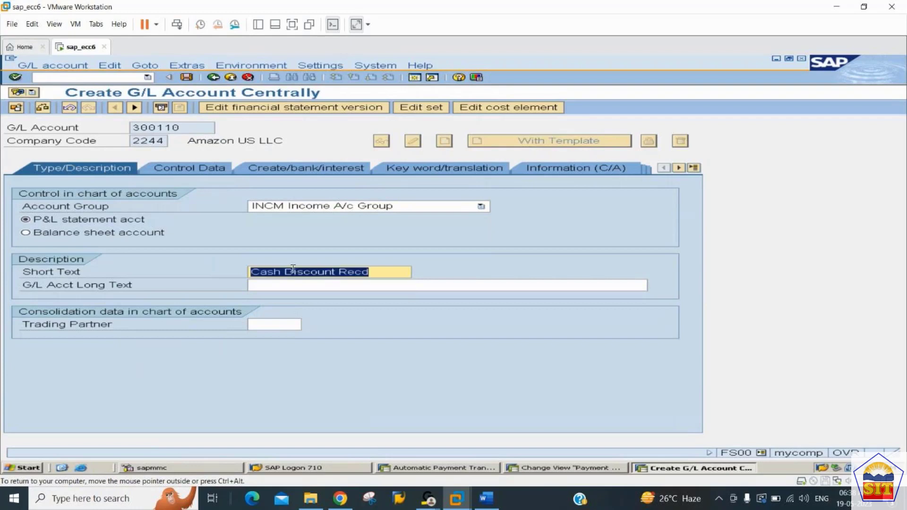
{"action": "key", "text": "ctrl+c"}
{"action": "key", "text": "Tab"}
{"action": "key", "text": "ctrl+v"}
{"action": "type", "text": "A/c"}
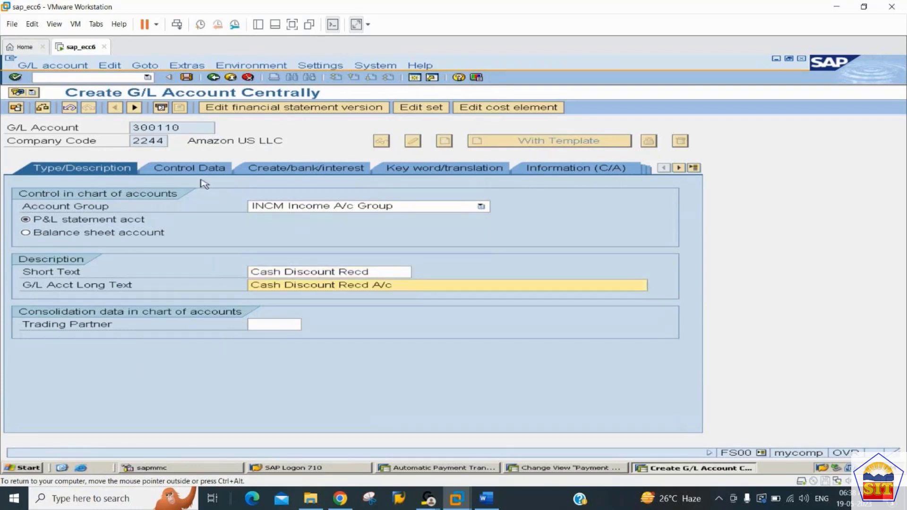
In the account's control data, enable Only balances in local crcy and Line item display, and set sort key 001.
{"action": "left_click", "coordinate": [190, 170]}
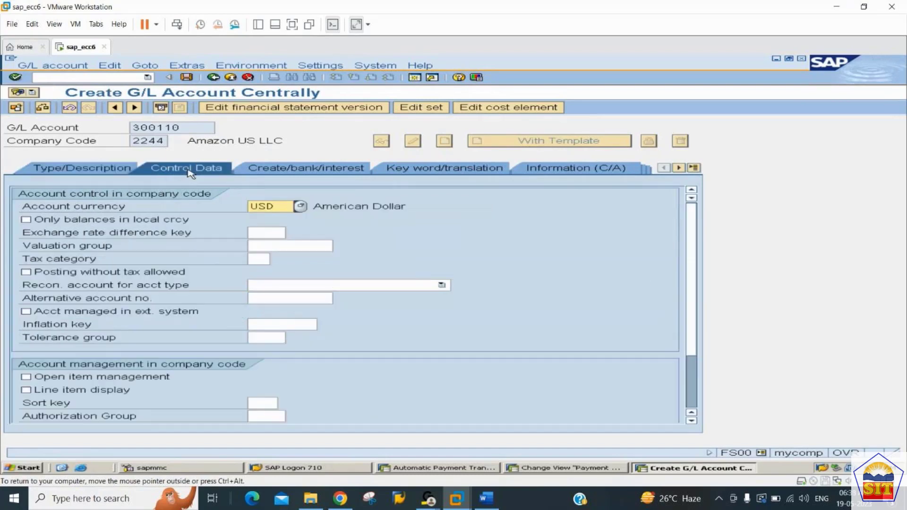
{"action": "left_click", "coordinate": [137, 220]}
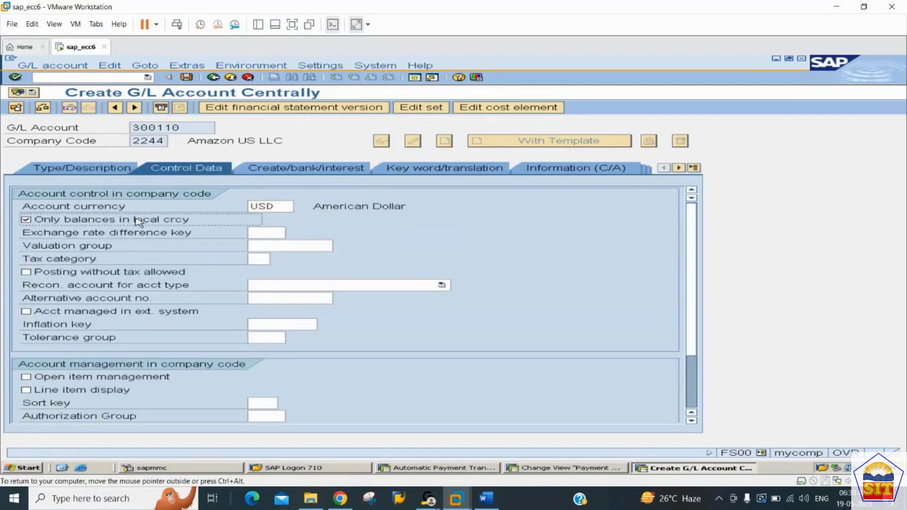
{"action": "left_click", "coordinate": [116, 391]}
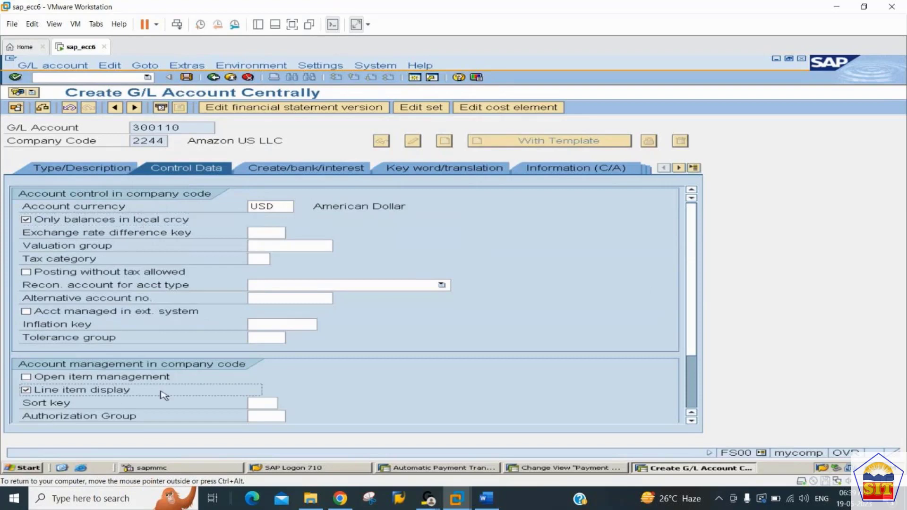
{"action": "left_click", "coordinate": [258, 404]}
{"action": "type", "text": "001"}
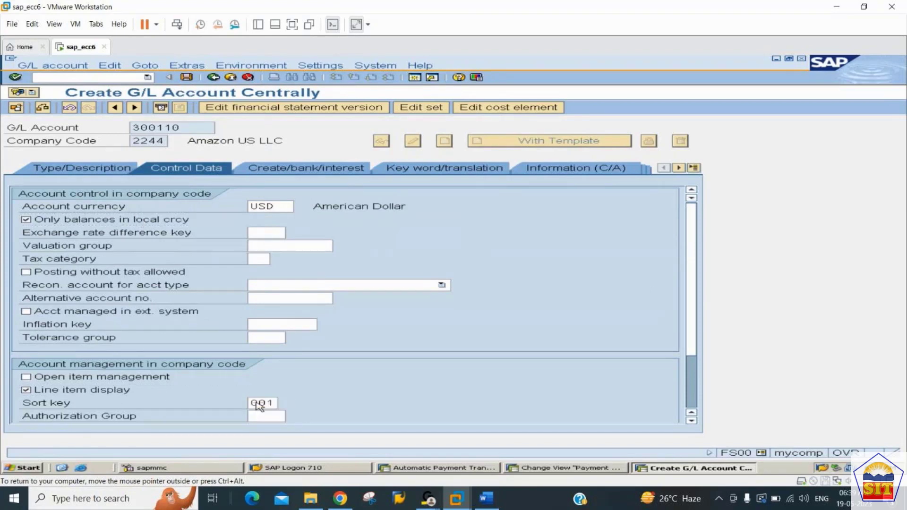
{"action": "key", "text": "Return"}
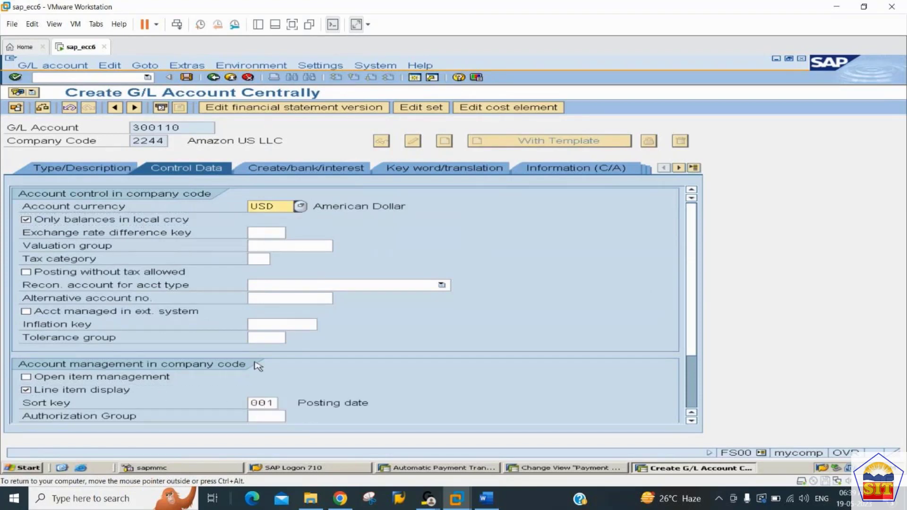
Set the account's field status group to G001 and save G/L account 300110.
{"action": "left_click", "coordinate": [330, 169]}
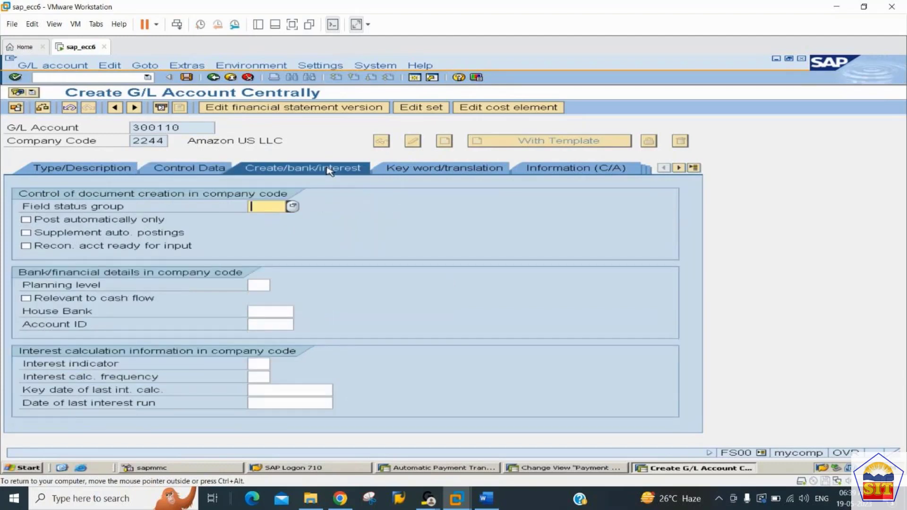
{"action": "type", "text": "G001"}
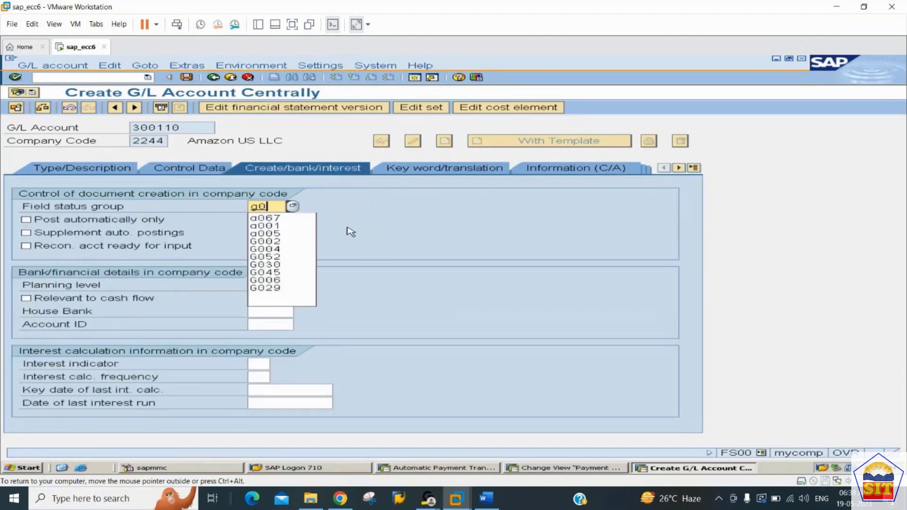
{"action": "key", "text": "Return"}
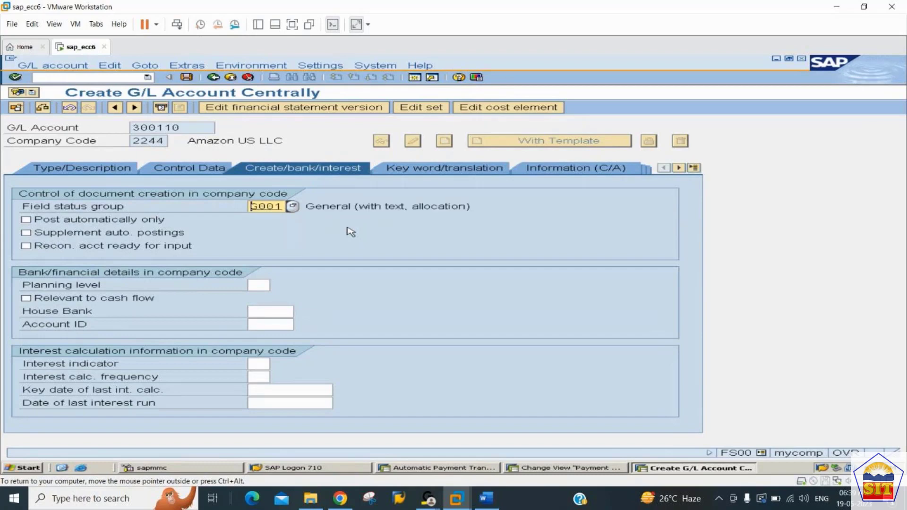
{"action": "key", "text": "ctrl+s"}
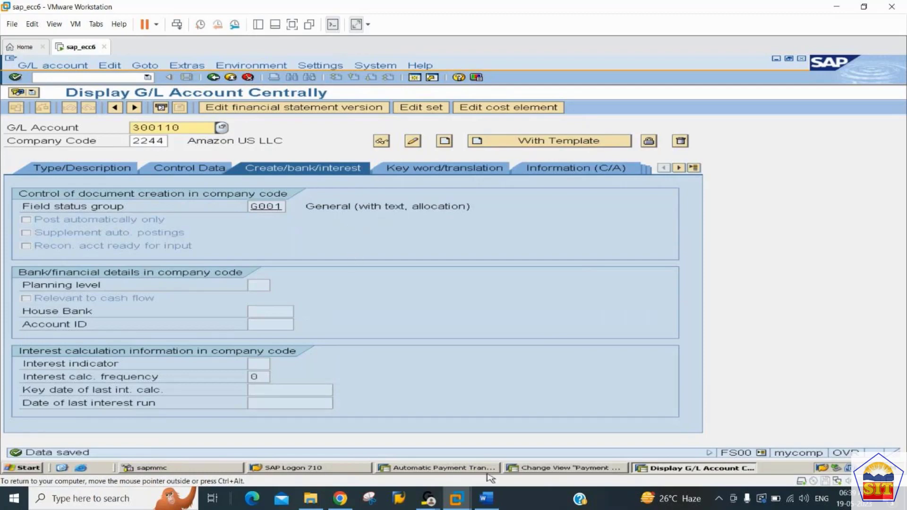
Check the AP configuration notes in Word for the cash discount steps following G/L account creation, and switch back to SAP.
{"action": "left_click", "coordinate": [489, 499]}
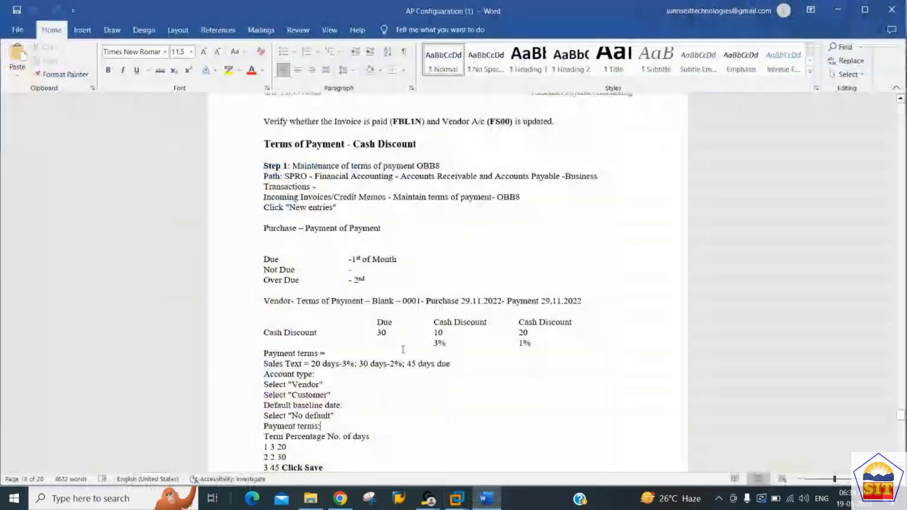
{"action": "scroll", "coordinate": [403, 350], "scroll_direction": "down", "scroll_amount": 4}
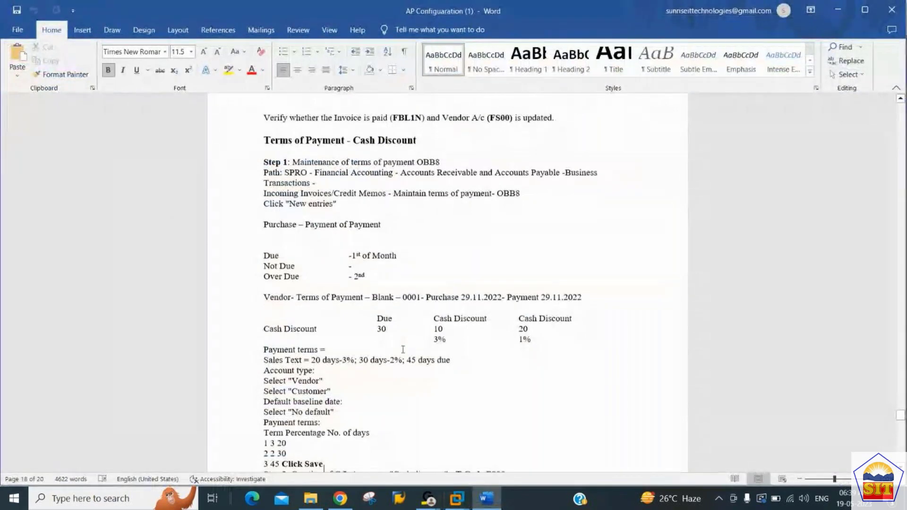
{"action": "scroll", "coordinate": [403, 350], "scroll_direction": "down", "scroll_amount": 5}
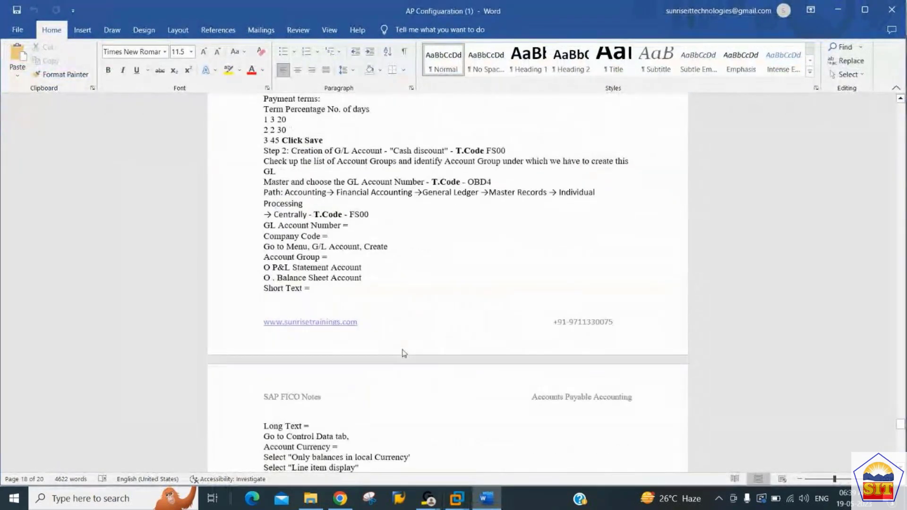
{"action": "key", "text": "Up"}
{"action": "key", "text": "Up"}
{"action": "key", "text": "Up"}
{"action": "key", "text": "Up"}
{"action": "key", "text": "Up"}
{"action": "key", "text": "Up"}
{"action": "key", "text": "Up"}
{"action": "key", "text": "Up"}
{"action": "key", "text": "Up"}
{"action": "key", "text": "Up"}
{"action": "key", "text": "Up"}
{"action": "key", "text": "Up"}
{"action": "key", "text": "Up"}
{"action": "key", "text": "Up"}
{"action": "key", "text": "Up"}
{"action": "key", "text": "Up"}
{"action": "key", "text": "Up"}
{"action": "key", "text": "Up"}
{"action": "key", "text": "Up"}
{"action": "key", "text": "Up"}
{"action": "key", "text": "Up"}
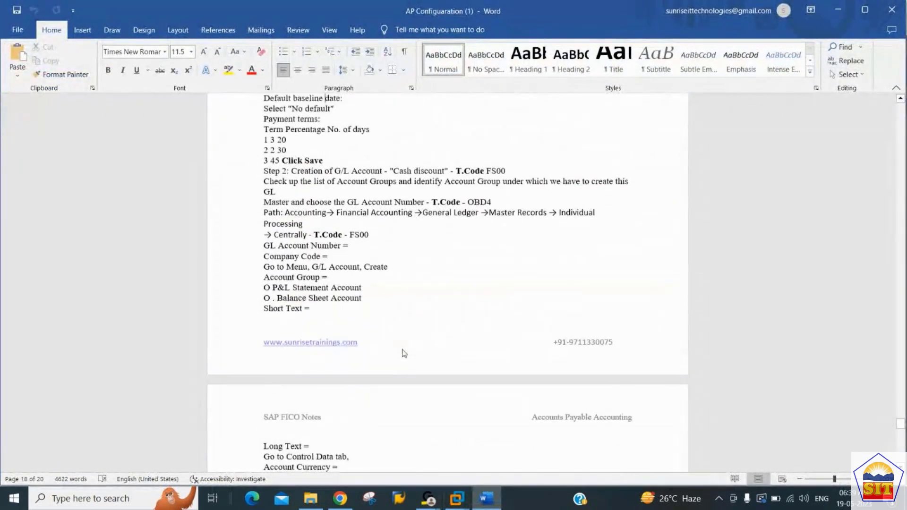
{"action": "key", "text": "Down"}
{"action": "key", "text": "Down"}
{"action": "key", "text": "Down"}
{"action": "key", "text": "Down"}
{"action": "key", "text": "Down"}
{"action": "key", "text": "Down"}
{"action": "key", "text": "Down"}
{"action": "key", "text": "Down"}
{"action": "key", "text": "Down"}
{"action": "key", "text": "Down"}
{"action": "key", "text": "Down"}
{"action": "key", "text": "Down"}
{"action": "key", "text": "Down"}
{"action": "key", "text": "Down"}
{"action": "key", "text": "Down"}
{"action": "key", "text": "Down"}
{"action": "key", "text": "Down"}
{"action": "key", "text": "Down"}
{"action": "key", "text": "Down"}
{"action": "key", "text": "Down"}
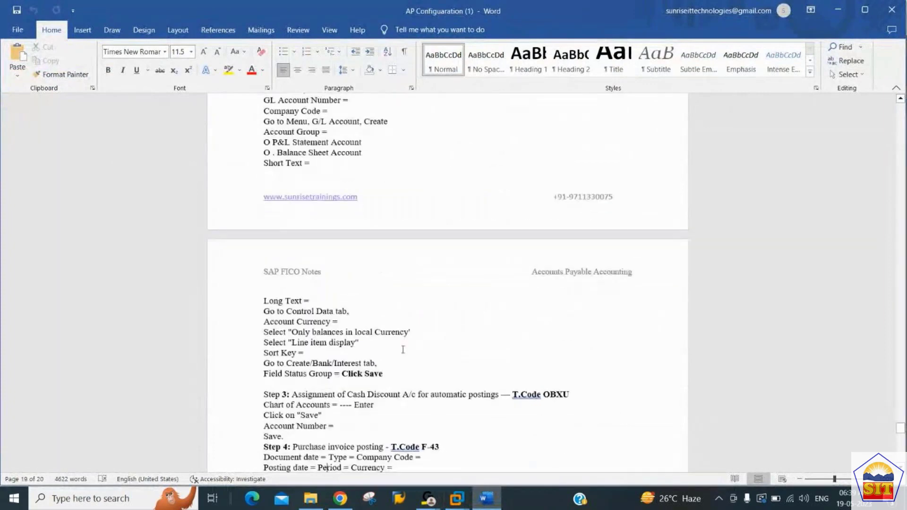
{"action": "key", "text": "Up"}
{"action": "key", "text": "Up"}
{"action": "key", "text": "Up"}
{"action": "key", "text": "Up"}
{"action": "key", "text": "Up"}
{"action": "key", "text": "Up"}
{"action": "key", "text": "Up"}
{"action": "key", "text": "Up"}
{"action": "key", "text": "alt"}
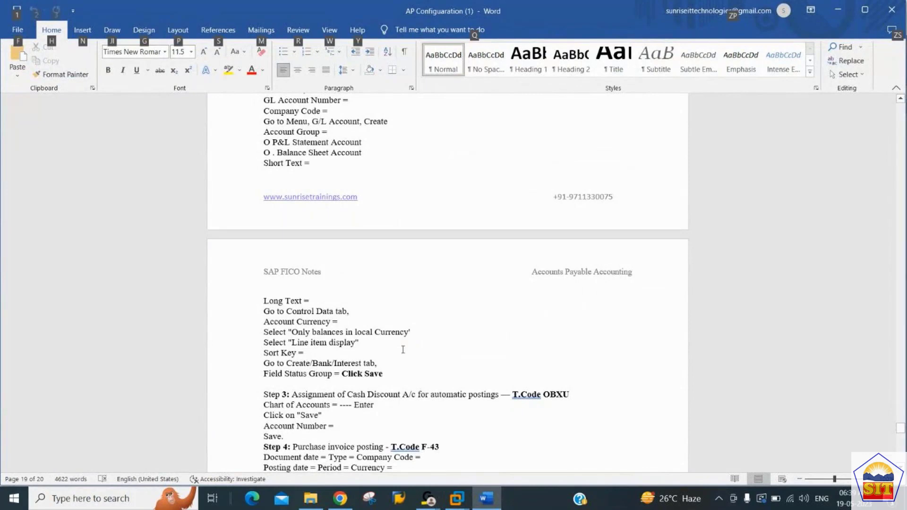
{"action": "key", "text": "alt+Tab"}
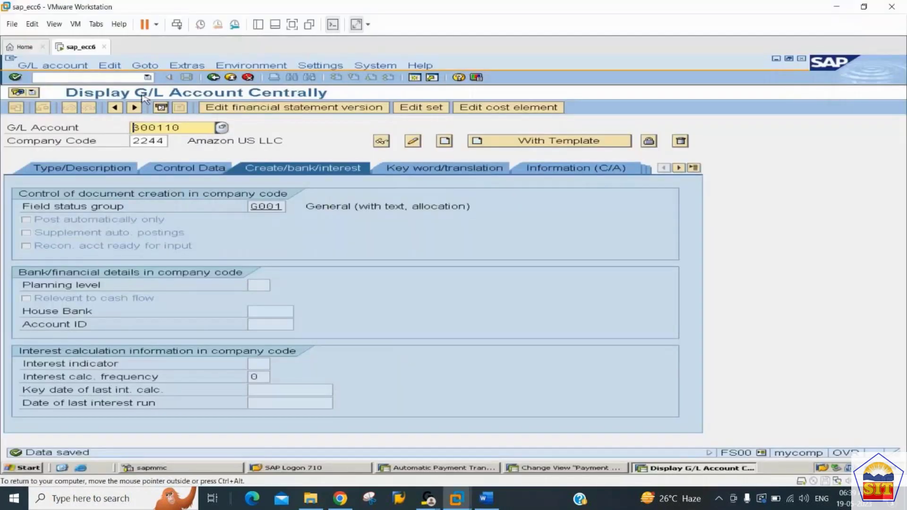
Run transaction OBXU for chart of accounts 2244 and save the posting rules for cash discount received.
{"action": "left_click", "coordinate": [102, 79]}
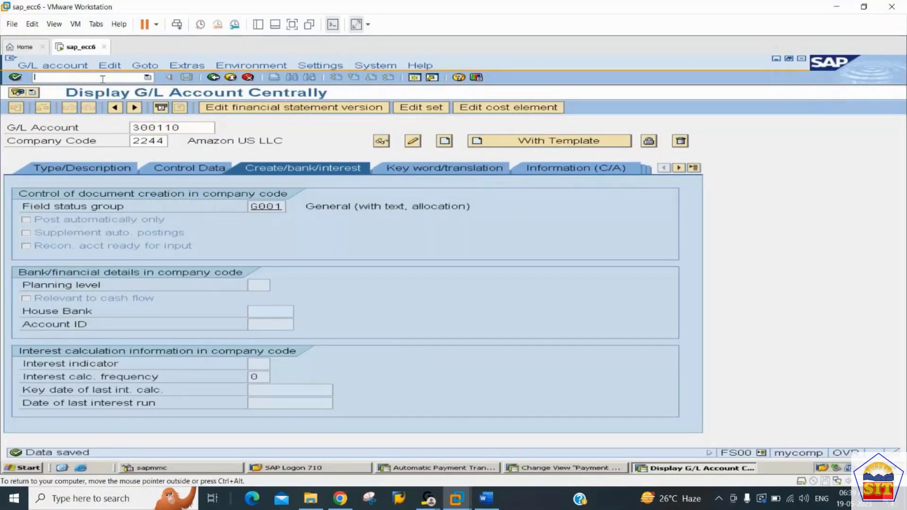
{"action": "type", "text": "/nobxu"}
{"action": "key", "text": "Return"}
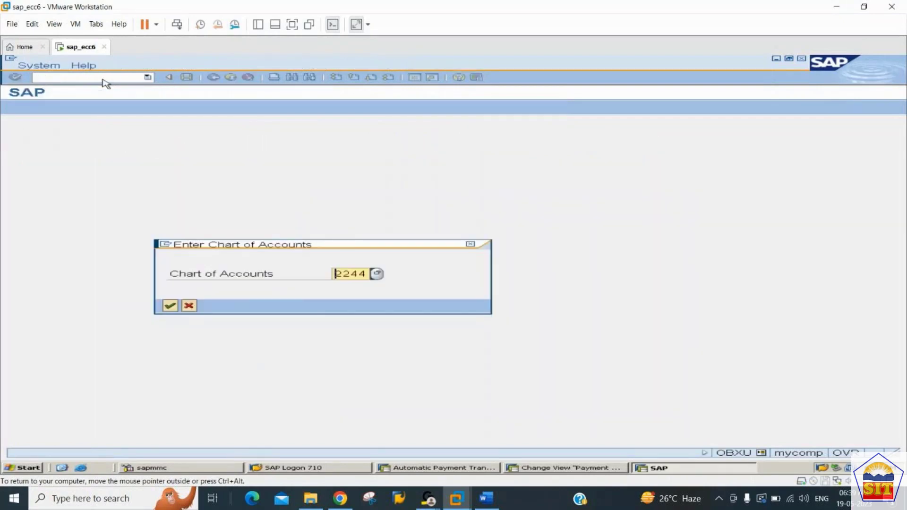
{"action": "key", "text": "Return"}
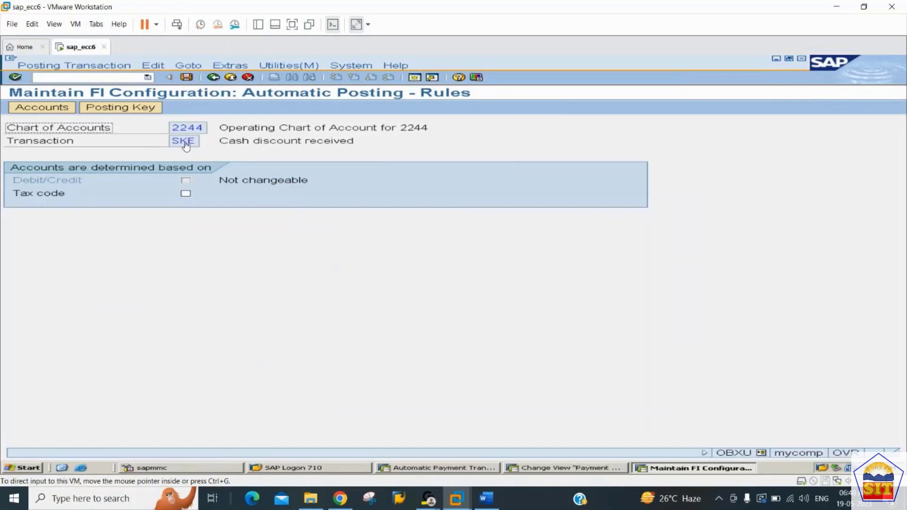
{"action": "left_click", "coordinate": [187, 77]}
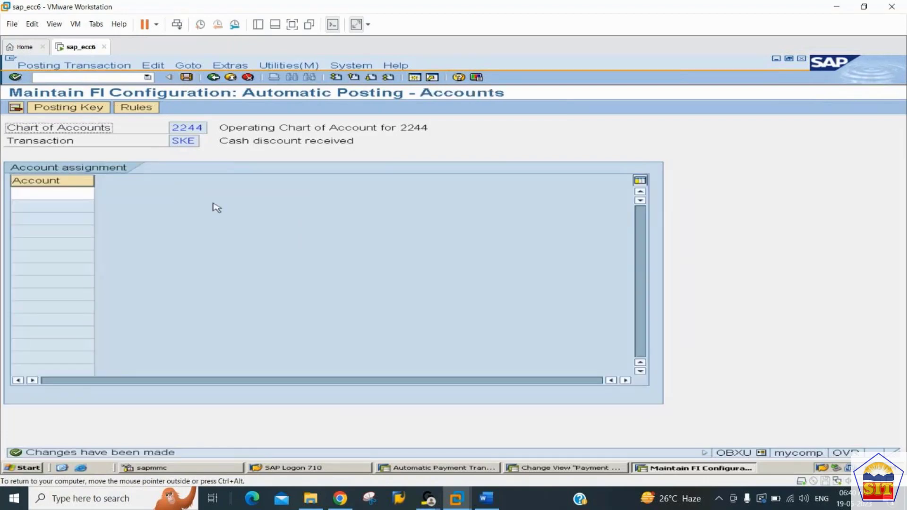
Assign G/L account 300110 to the cash discount received transaction and save the assignment.
{"action": "left_click", "coordinate": [58, 196]}
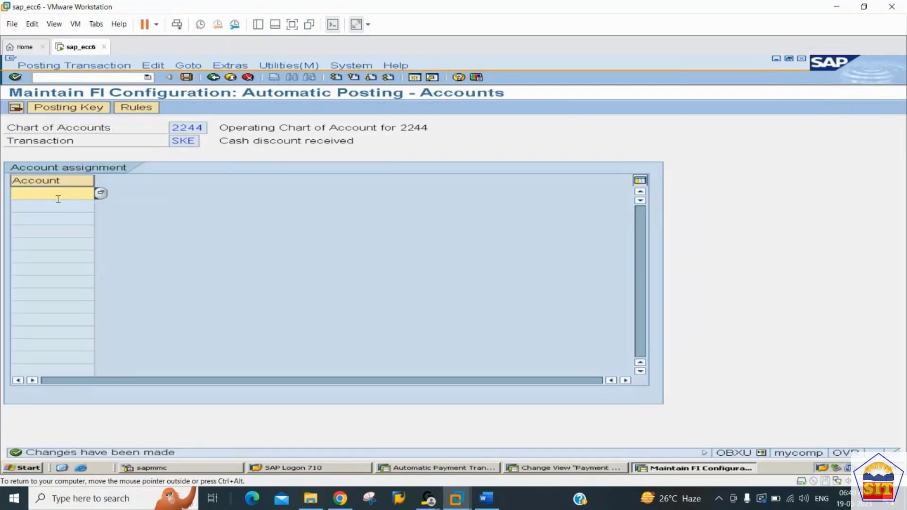
{"action": "type", "text": "300110"}
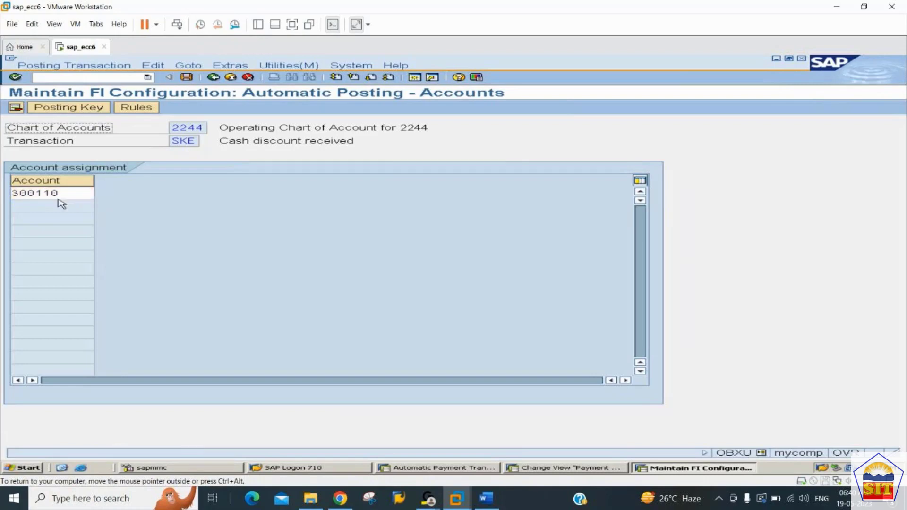
{"action": "key", "text": "ctrl+s"}
{"action": "key", "text": "Return"}
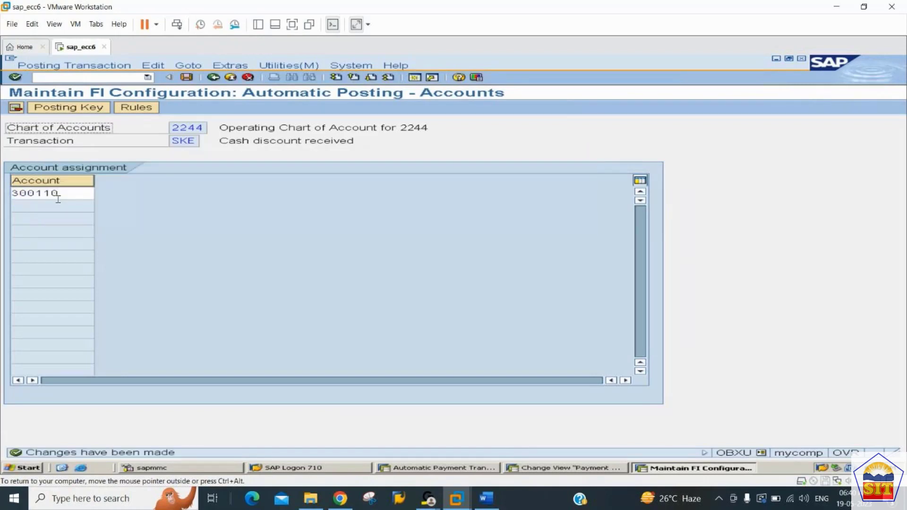
Start a vendor invoice with transaction F-43 and set the document date to 19.05.2023.
{"action": "left_click", "coordinate": [85, 76]}
{"action": "type", "text": "/"}
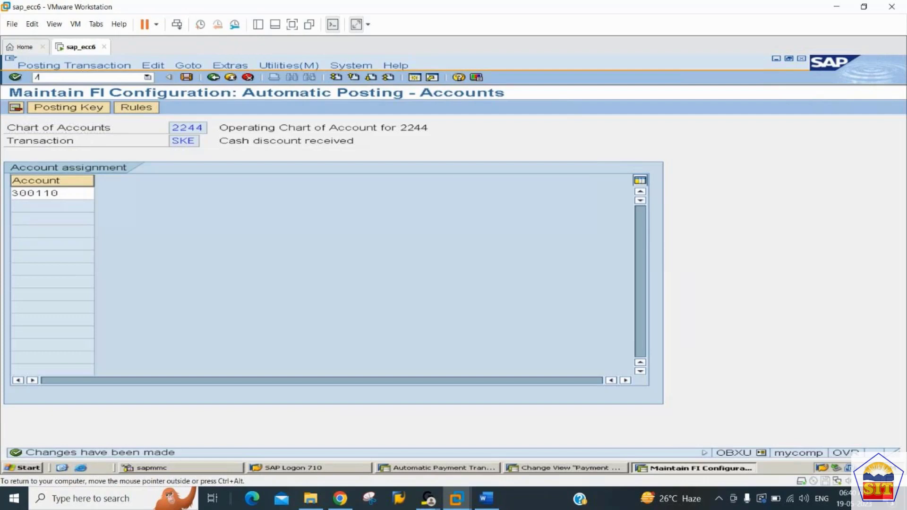
{"action": "type", "text": "nf-43"}
{"action": "key", "text": "Return"}
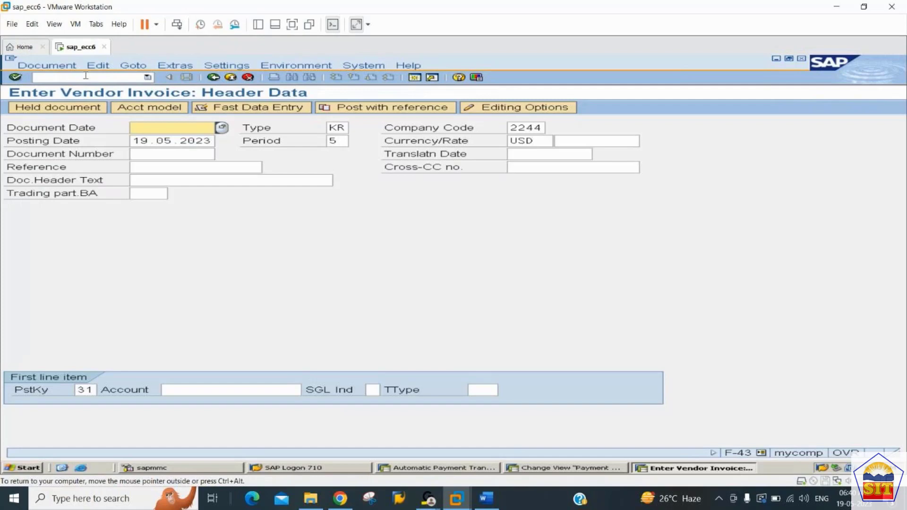
{"action": "type", "text": "19"}
{"action": "key", "text": "Down"}
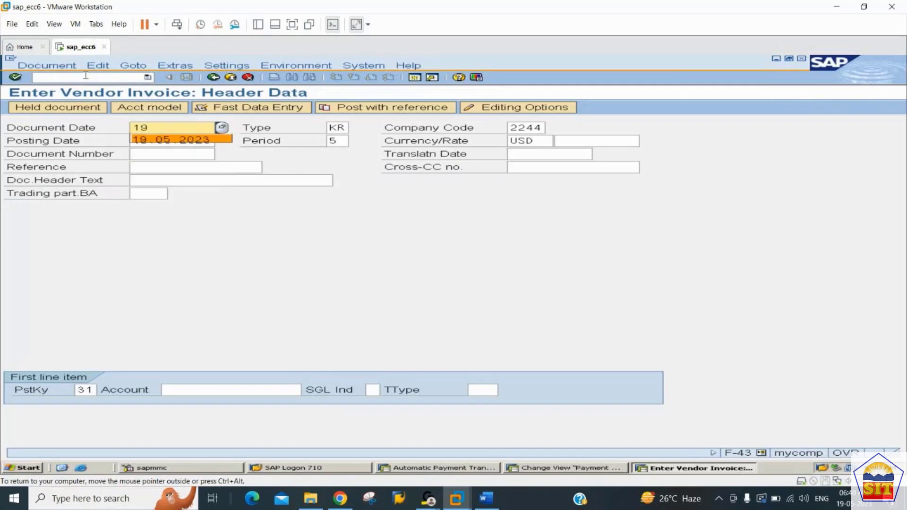
{"action": "key", "text": "Return"}
Choose vendor Canon Printers as the account for the invoice's first line item and proceed to the vendor item.
{"action": "key", "text": "Tab"}
{"action": "key", "text": "Tab"}
{"action": "key", "text": "Tab"}
{"action": "key", "text": "Tab"}
{"action": "key", "text": "Tab"}
{"action": "key", "text": "Tab"}
{"action": "key", "text": "Tab"}
{"action": "key", "text": "Tab"}
{"action": "key", "text": "Tab"}
{"action": "key", "text": "Tab"}
{"action": "key", "text": "Tab"}
{"action": "key", "text": "Tab"}
{"action": "key", "text": "Tab"}
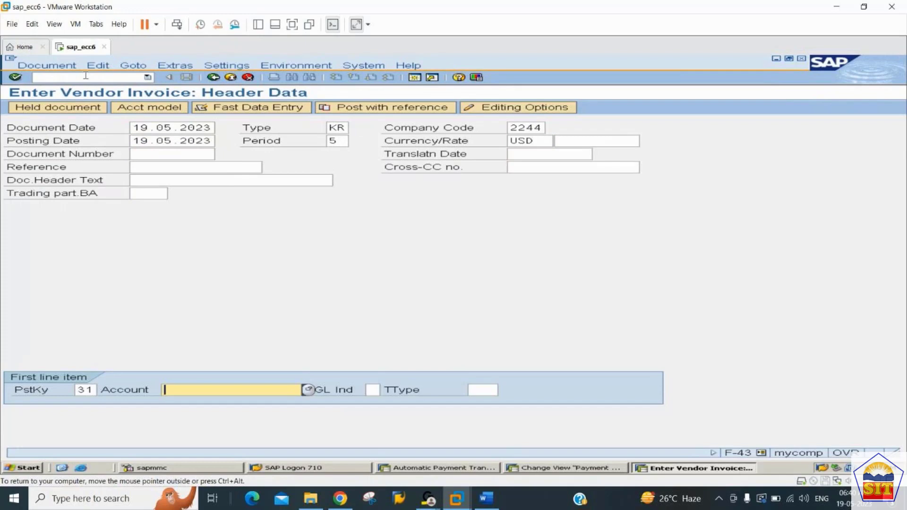
{"action": "key", "text": "Down"}
{"action": "key", "text": "Down"}
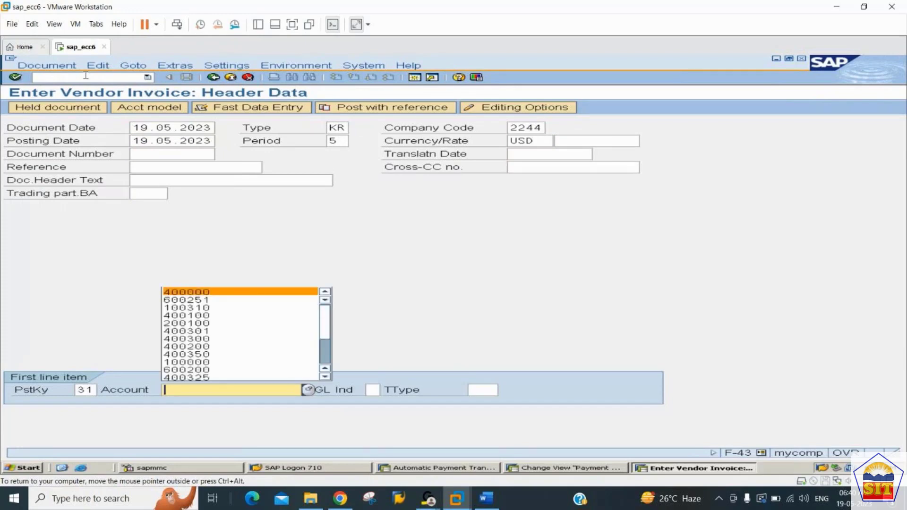
{"action": "key", "text": "Down"}
{"action": "key", "text": "Return"}
{"action": "key", "text": "Return"}
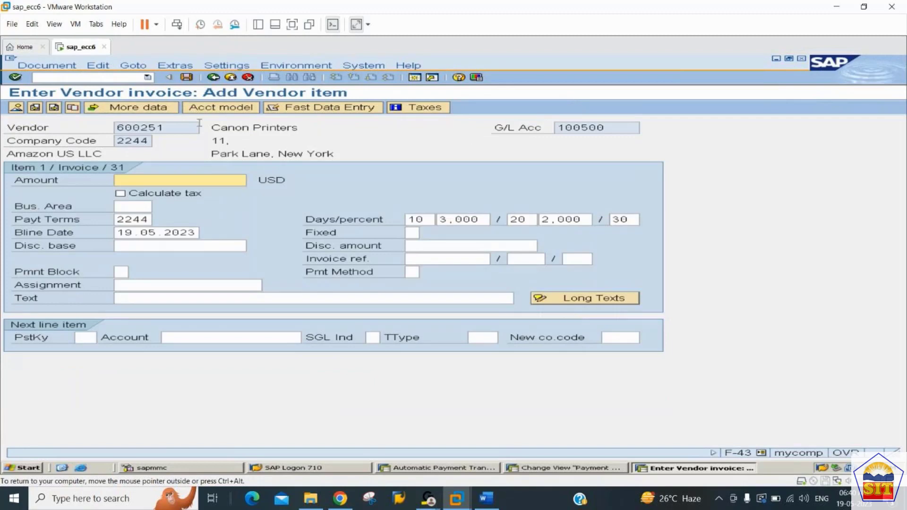
Set the vendor item's amount to 20000 USD and review the payment terms with their discount days and percentages.
{"action": "type", "text": "20000"}
{"action": "key", "text": "Tab"}
{"action": "key", "text": "Tab"}
{"action": "key", "text": "Tab"}
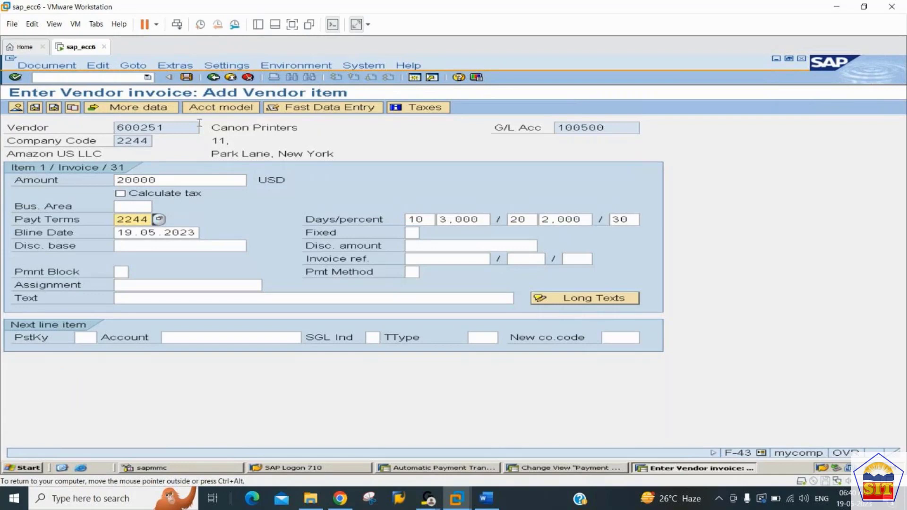
{"action": "key", "text": "Tab"}
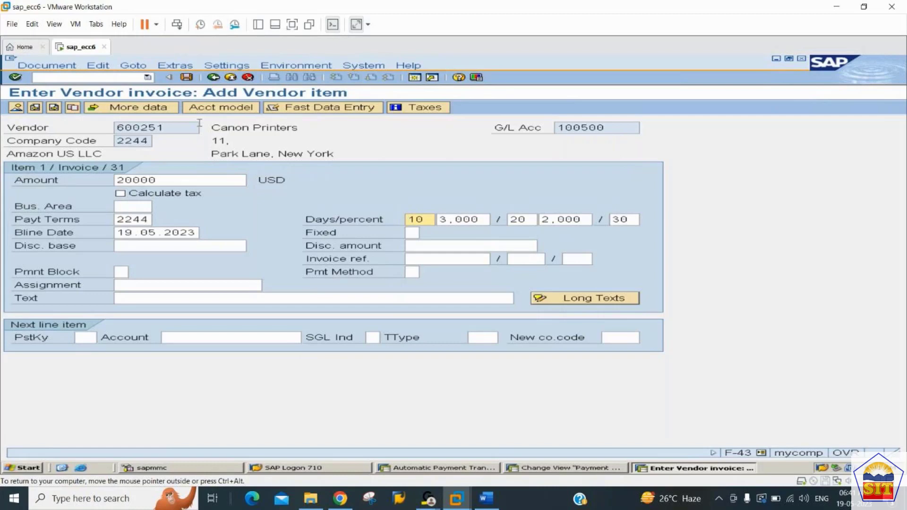
{"action": "key", "text": "Tab"}
{"action": "key", "text": "Tab"}
{"action": "key", "text": "Tab"}
{"action": "key", "text": "Tab"}
{"action": "key", "text": "Tab"}
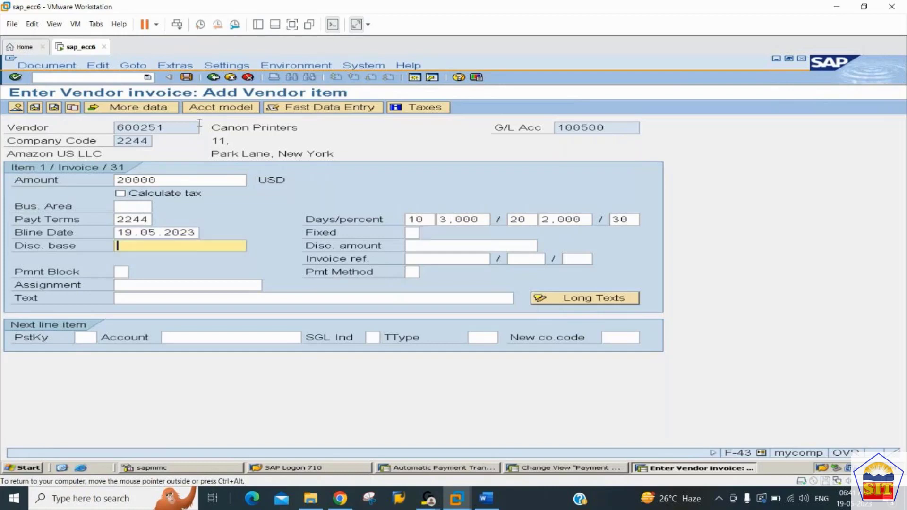
{"action": "key", "text": "Tab"}
{"action": "key", "text": "Tab"}
{"action": "key", "text": "Tab"}
{"action": "key", "text": "Tab"}
{"action": "key", "text": "Tab"}
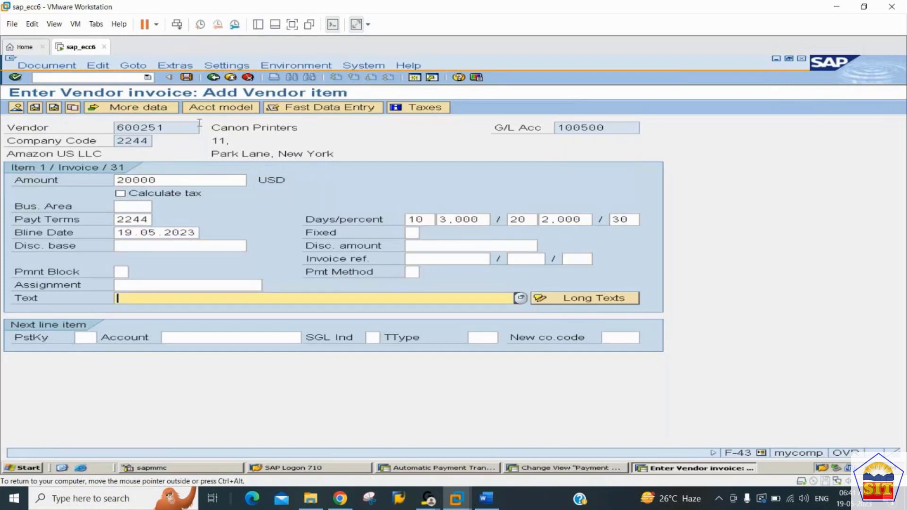
Try to continue to the next line item with posting key 40 and account 400000.
{"action": "key", "text": "Tab"}
{"action": "type", "text": "40"}
{"action": "key", "text": "Tab"}
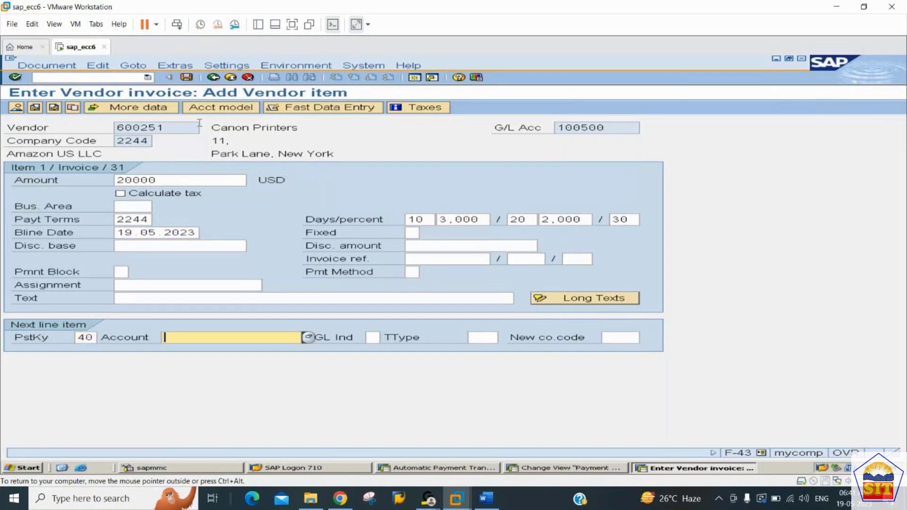
{"action": "key", "text": "Down"}
{"action": "key", "text": "Down"}
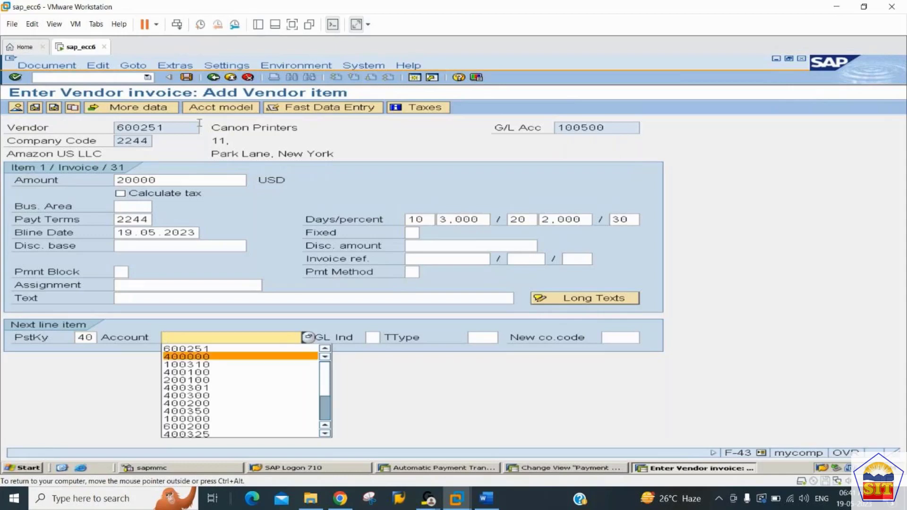
{"action": "key", "text": "Return"}
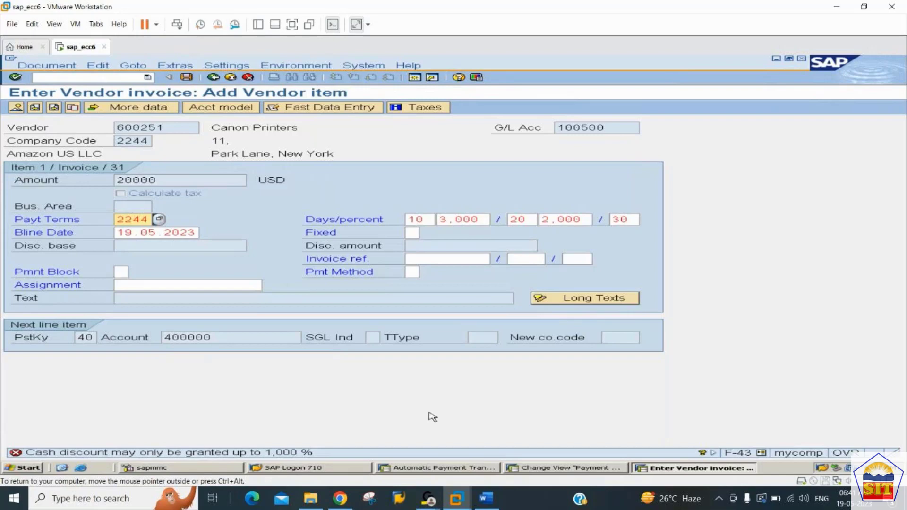
In the automatic payment session, run transaction OBA4 and open the user tolerance group of company code 2244.
{"action": "left_click", "coordinate": [448, 470]}
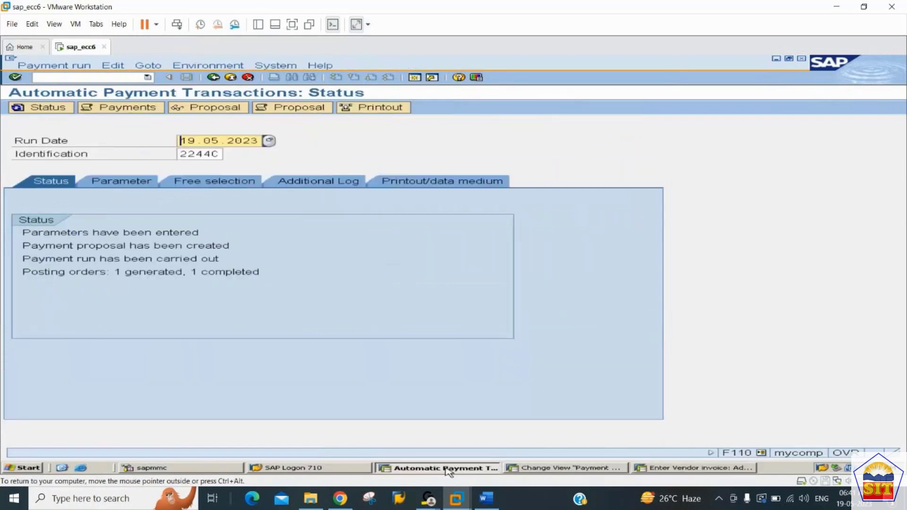
{"action": "left_click", "coordinate": [123, 77]}
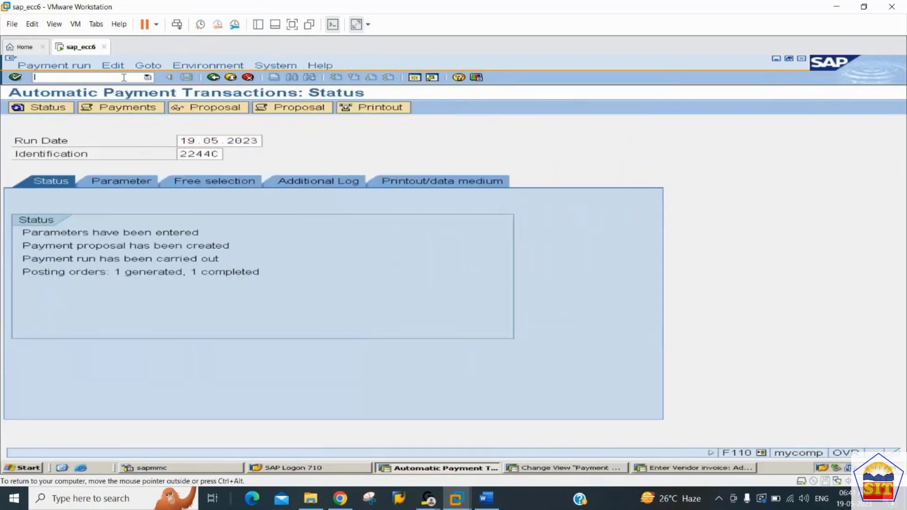
{"action": "type", "text": "/noba4"}
{"action": "key", "text": "Return"}
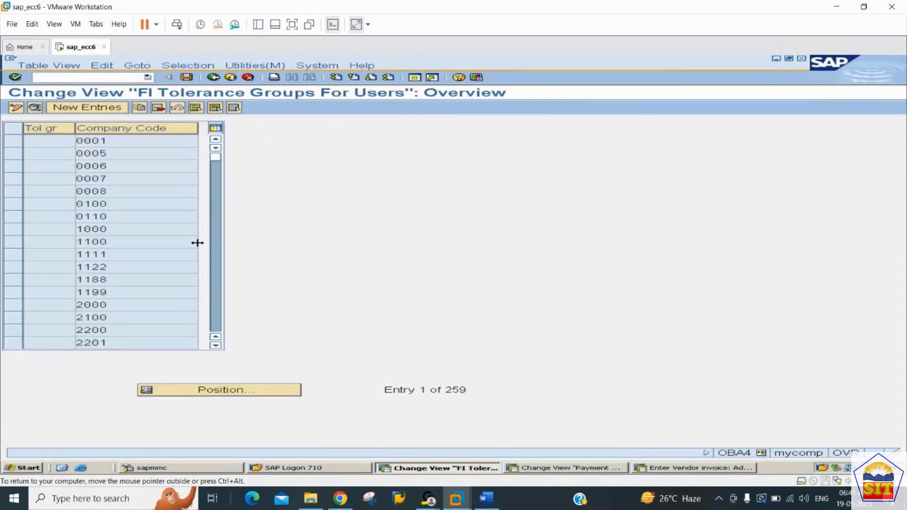
{"action": "left_click", "coordinate": [219, 313]}
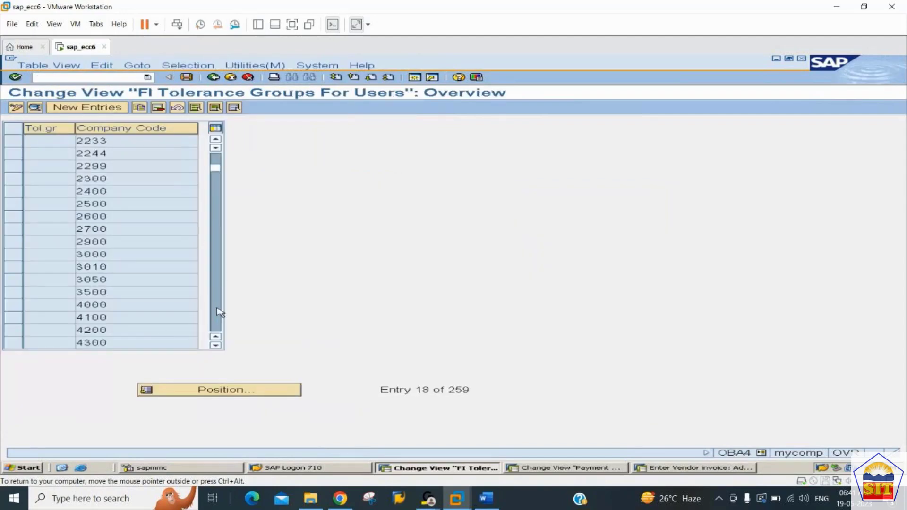
{"action": "double_click", "coordinate": [115, 153]}
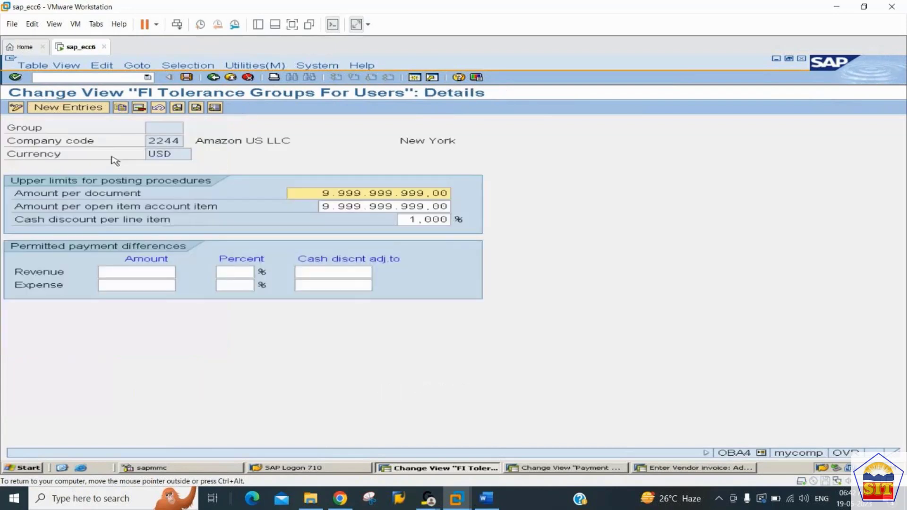
Set the cash discount per line item to 4 % and save the tolerance group under the proposed customizing request.
{"action": "left_click", "coordinate": [414, 222]}
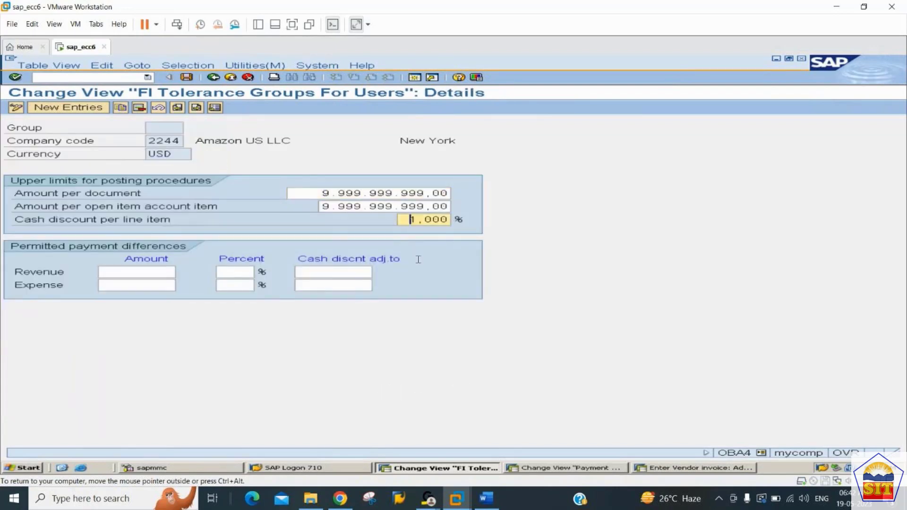
{"action": "type", "text": "4"}
{"action": "key", "text": "ctrl+s"}
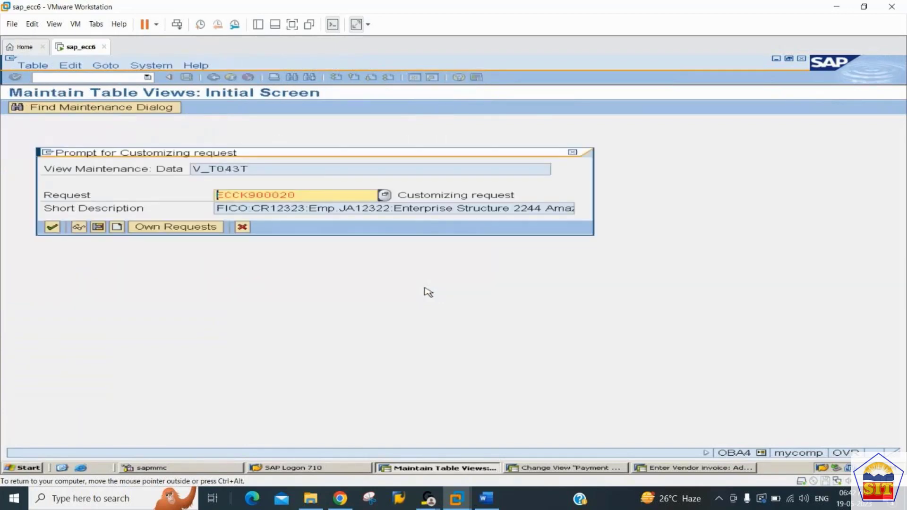
{"action": "key", "text": "Return"}
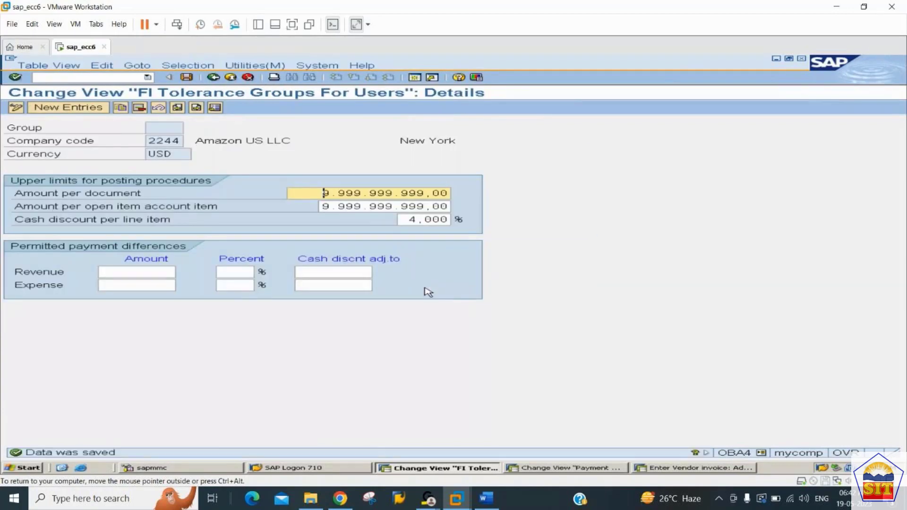
Switch back to the vendor invoice session, restart transaction F-43 and set the document date to 19.05.2023.
{"action": "key", "text": "alt+Tab"}
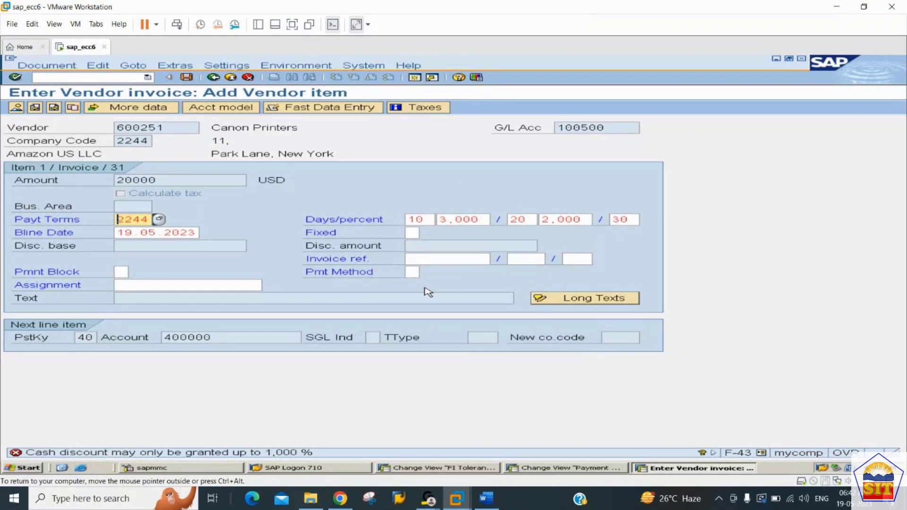
{"action": "key", "text": "Return"}
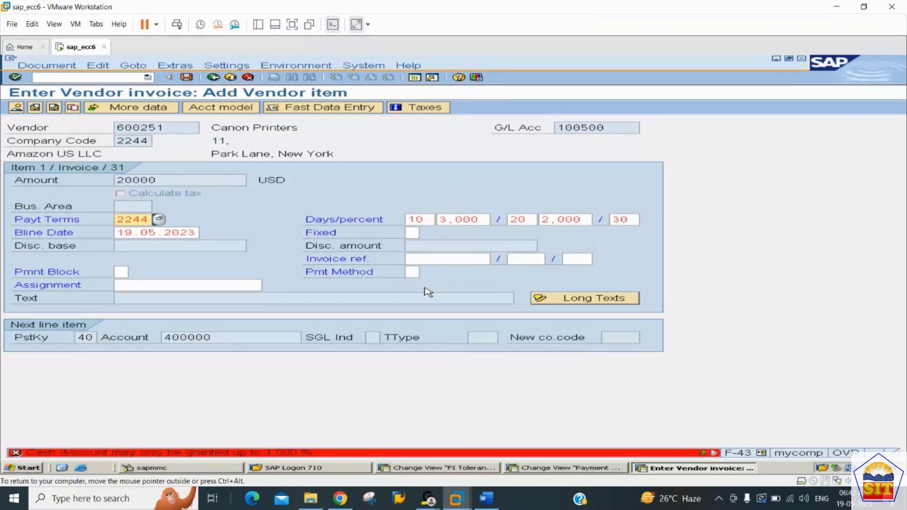
{"action": "left_click", "coordinate": [93, 78]}
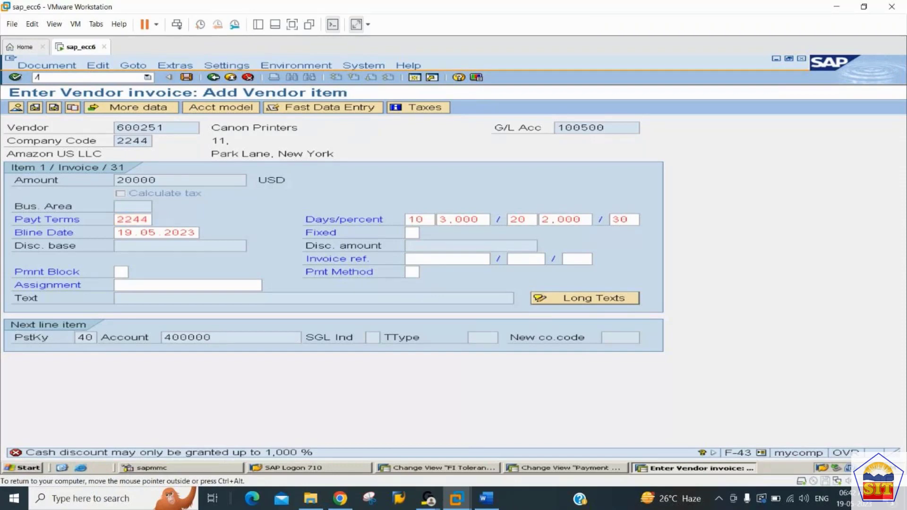
{"action": "type", "text": "/nf-43"}
{"action": "key", "text": "Return"}
{"action": "key", "text": "Down"}
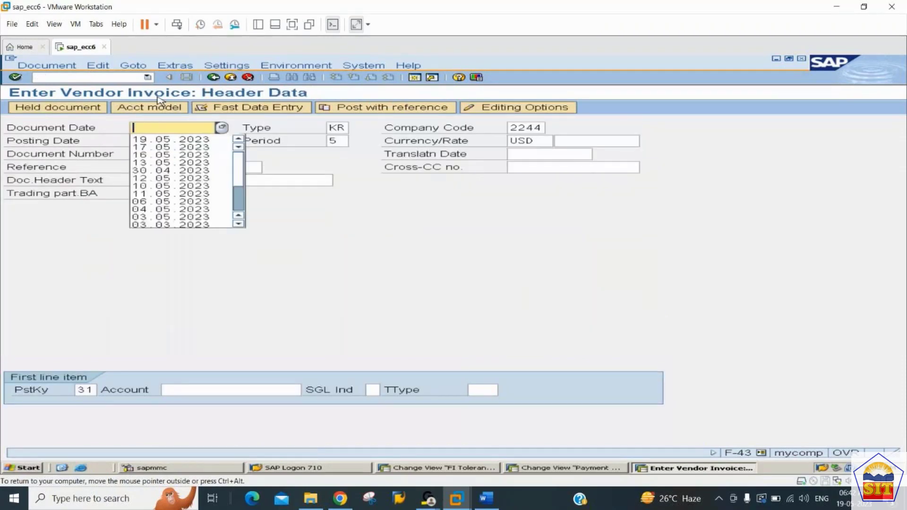
{"action": "key", "text": "Down"}
{"action": "key", "text": "Tab"}
{"action": "key", "text": "Tab"}
{"action": "key", "text": "Tab"}
{"action": "key", "text": "Tab"}
{"action": "key", "text": "Tab"}
{"action": "key", "text": "Tab"}
{"action": "key", "text": "Tab"}
{"action": "key", "text": "Tab"}
{"action": "key", "text": "Tab"}
{"action": "key", "text": "Tab"}
{"action": "key", "text": "Tab"}
{"action": "key", "text": "Tab"}
{"action": "key", "text": "Tab"}
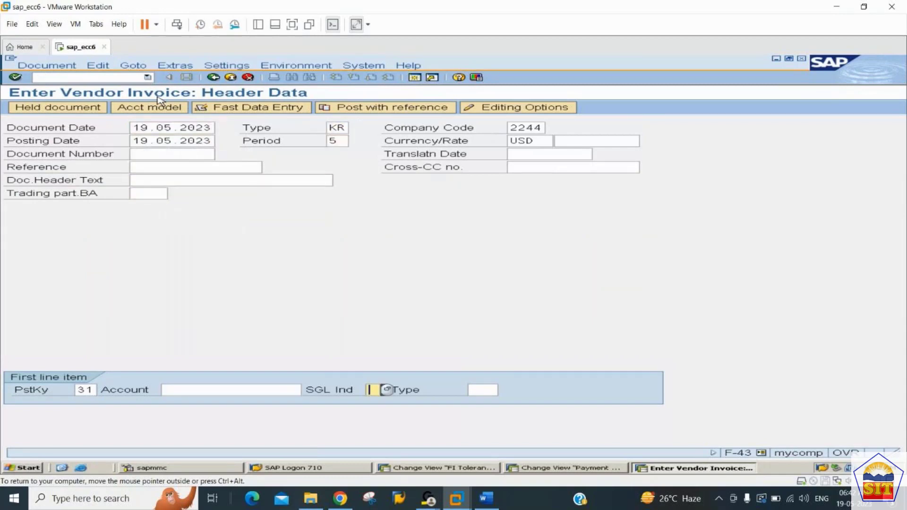
Enter vendor account 600251 for the first line item with posting key 31 and continue to the vendor item.
{"action": "key", "text": "shift+Tab"}
{"action": "key", "text": "Down"}
{"action": "key", "text": "Down"}
{"action": "key", "text": "Down"}
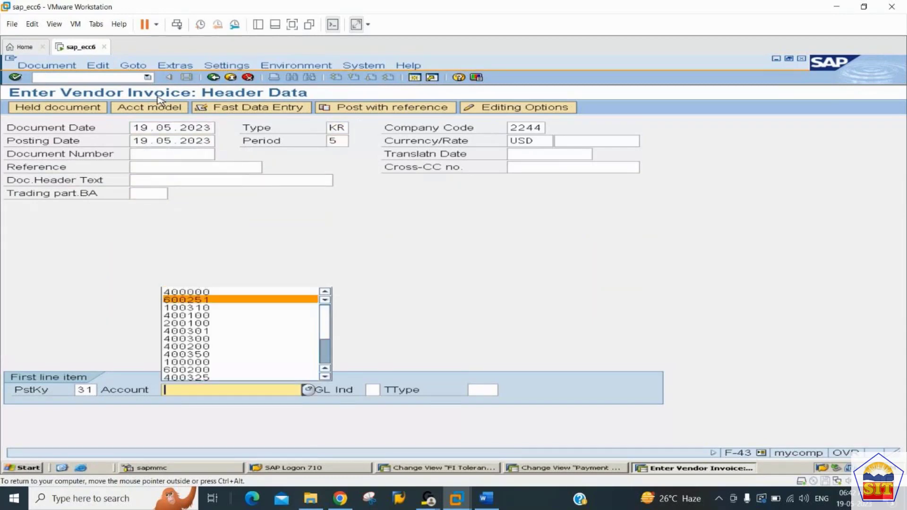
{"action": "key", "text": "Tab"}
{"action": "key", "text": "Return"}
Fill in the vendor item with an amount of 20000 USD and the text "purchase invoice".
{"action": "key", "text": "Down"}
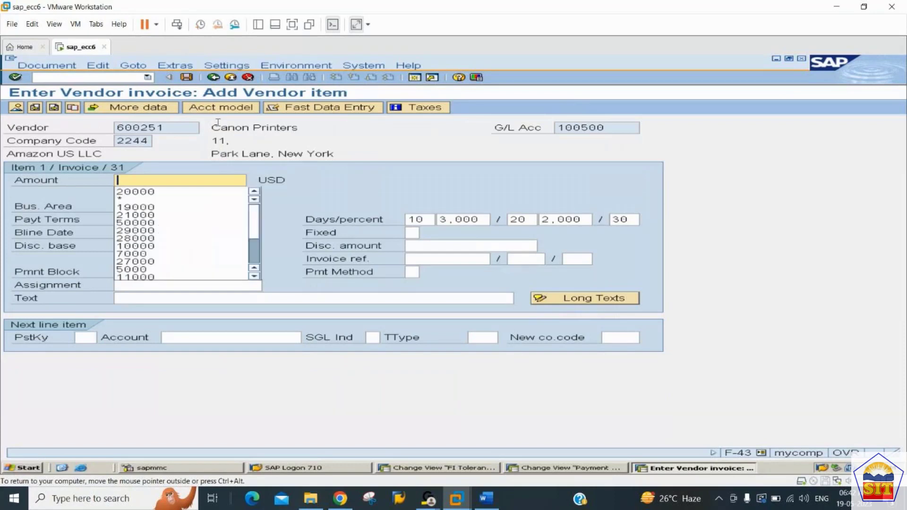
{"action": "key", "text": "Down"}
{"action": "key", "text": "Tab"}
{"action": "key", "text": "Tab"}
{"action": "key", "text": "Tab"}
{"action": "key", "text": "Tab"}
{"action": "key", "text": "Tab"}
{"action": "key", "text": "Tab"}
{"action": "key", "text": "Tab"}
{"action": "key", "text": "Tab"}
{"action": "key", "text": "Tab"}
{"action": "key", "text": "Tab"}
{"action": "key", "text": "Tab"}
{"action": "key", "text": "Tab"}
{"action": "key", "text": "Tab"}
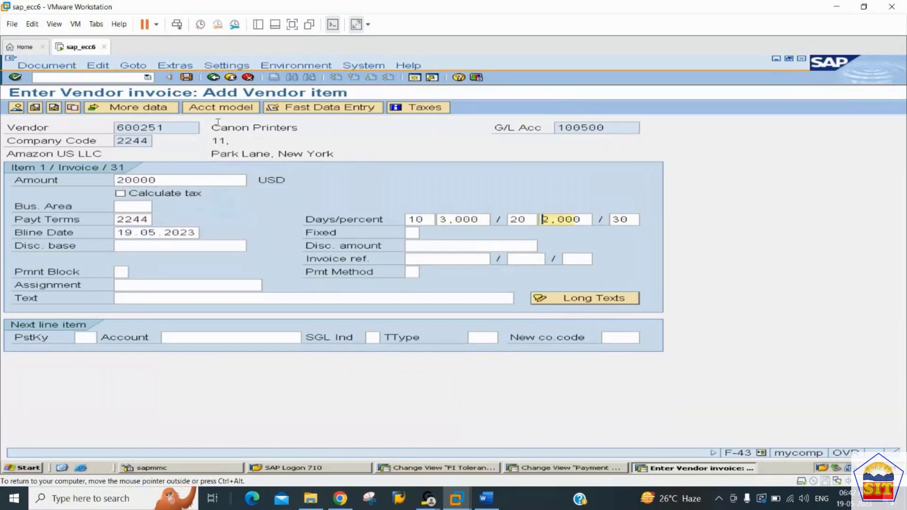
{"action": "key", "text": "Tab"}
{"action": "key", "text": "Tab"}
{"action": "key", "text": "Tab"}
{"action": "key", "text": "Tab"}
{"action": "key", "text": "Tab"}
{"action": "key", "text": "Tab"}
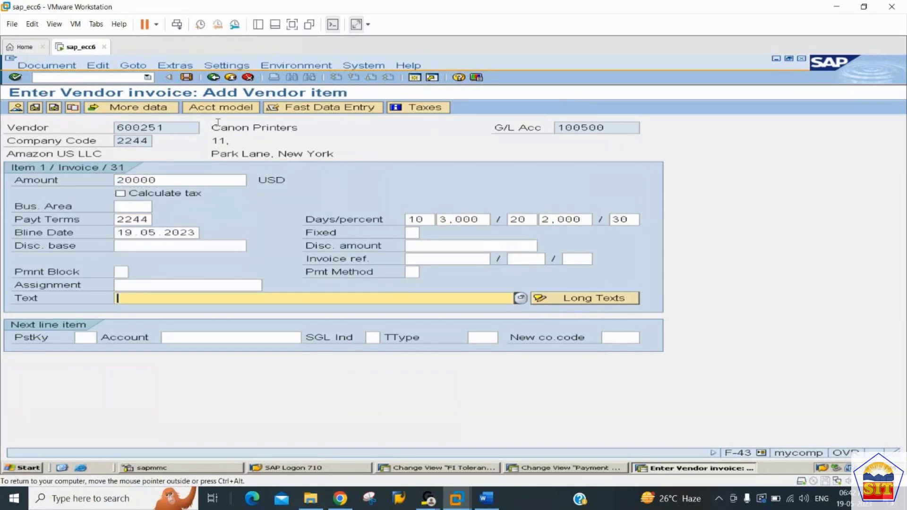
{"action": "key", "text": "Down"}
{"action": "key", "text": "Down"}
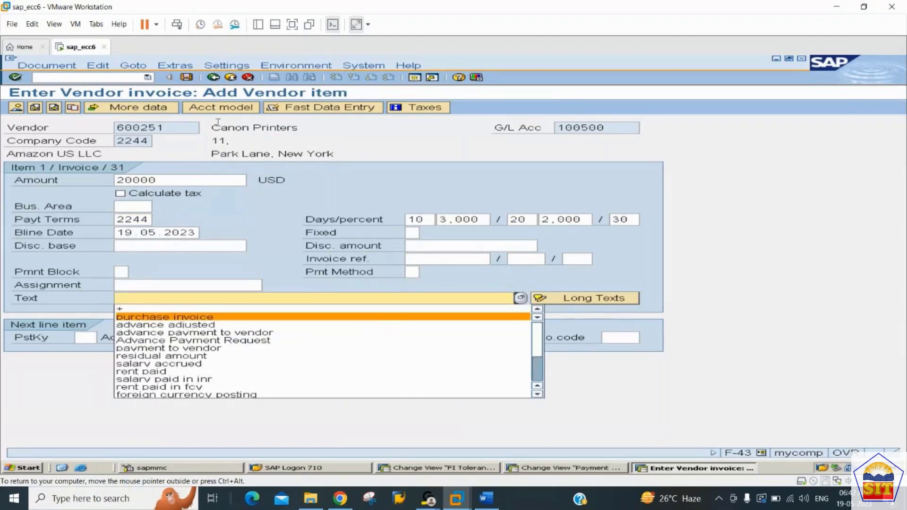
{"action": "key", "text": "Return"}
{"action": "key", "text": "Tab"}
Continue to the next line item with posting key 40 and G/L account 400000.
{"action": "type", "text": "40"}
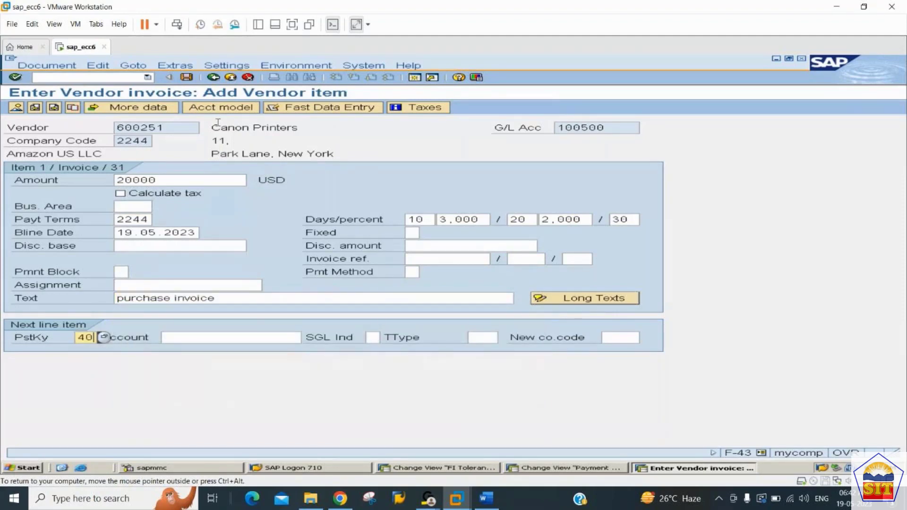
{"action": "key", "text": "Tab"}
{"action": "key", "text": "Down"}
{"action": "key", "text": "Down"}
{"action": "key", "text": "Down"}
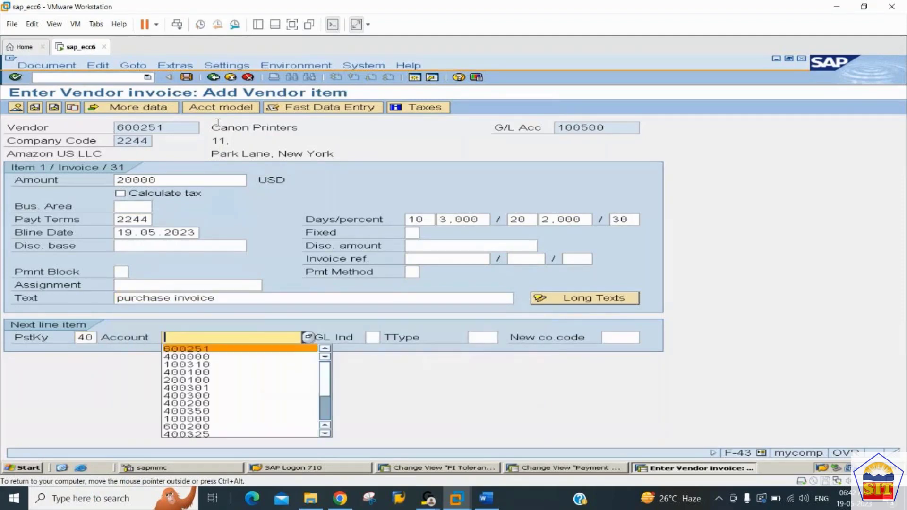
{"action": "key", "text": "Return"}
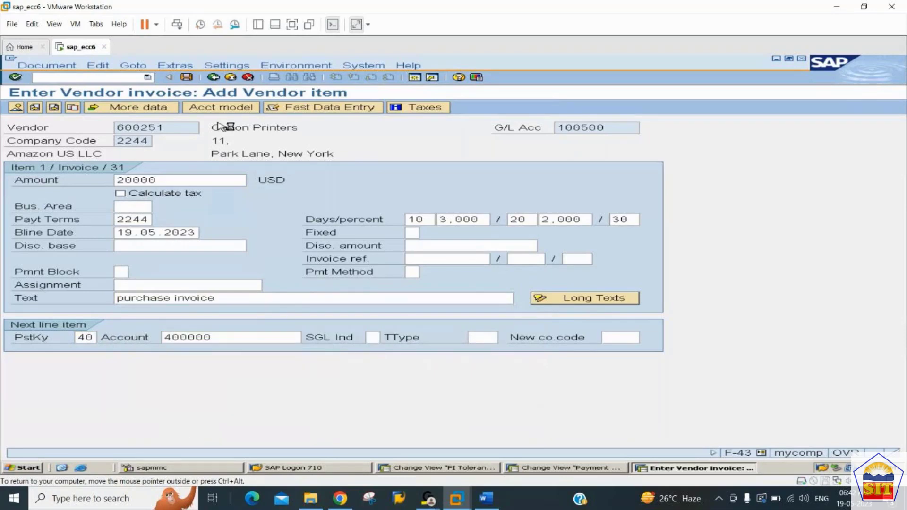
{"action": "key", "text": "Return"}
Complete the debit item with amount * and text +, and post the invoice from the document overview.
{"action": "type", "text": "*"}
{"action": "key", "text": "Tab"}
{"action": "key", "text": "Tab"}
{"action": "key", "text": "Tab"}
{"action": "key", "text": "Tab"}
{"action": "key", "text": "Tab"}
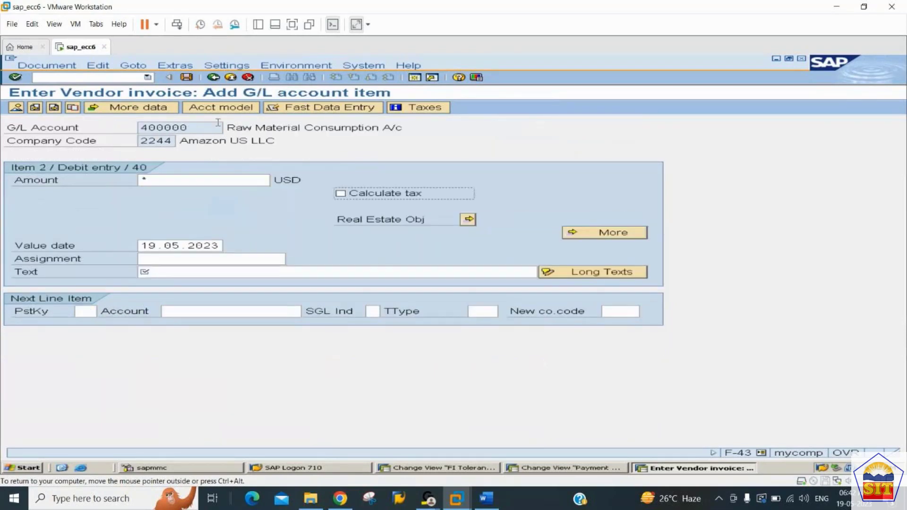
{"action": "type", "text": "+"}
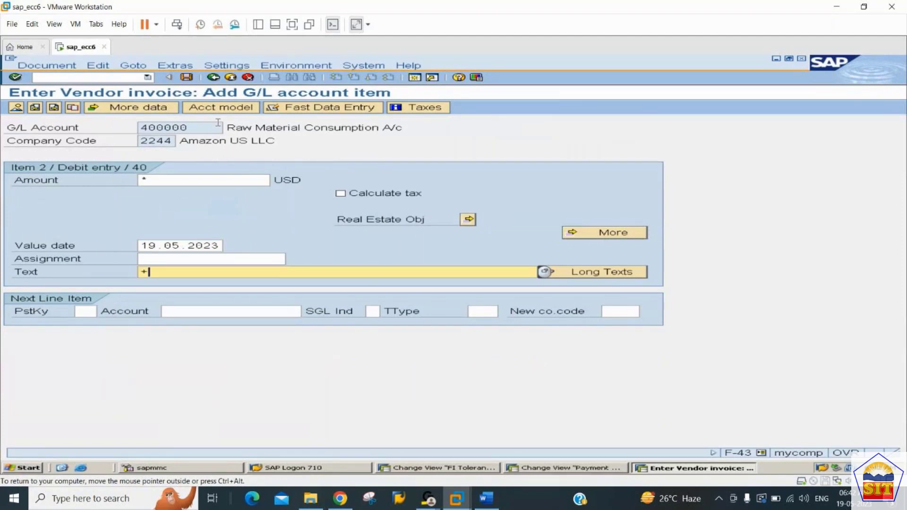
{"action": "left_click", "coordinate": [17, 108]}
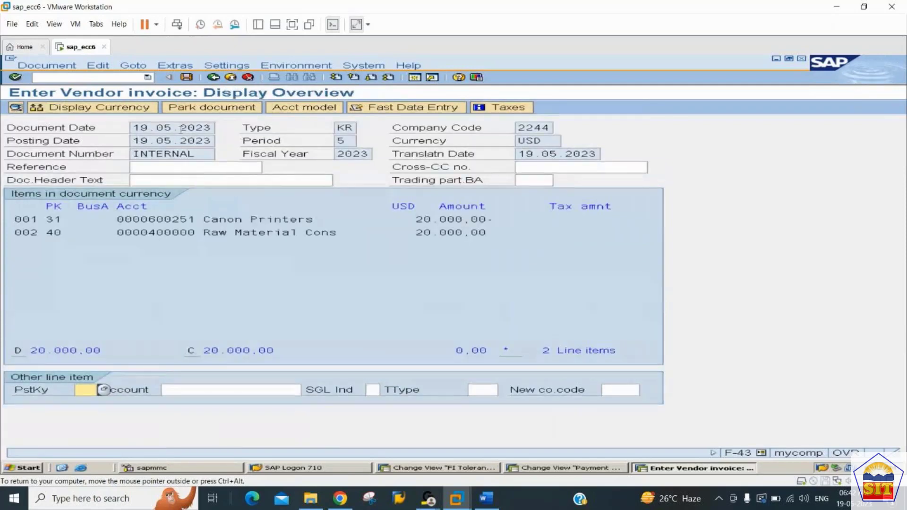
{"action": "left_click", "coordinate": [186, 78]}
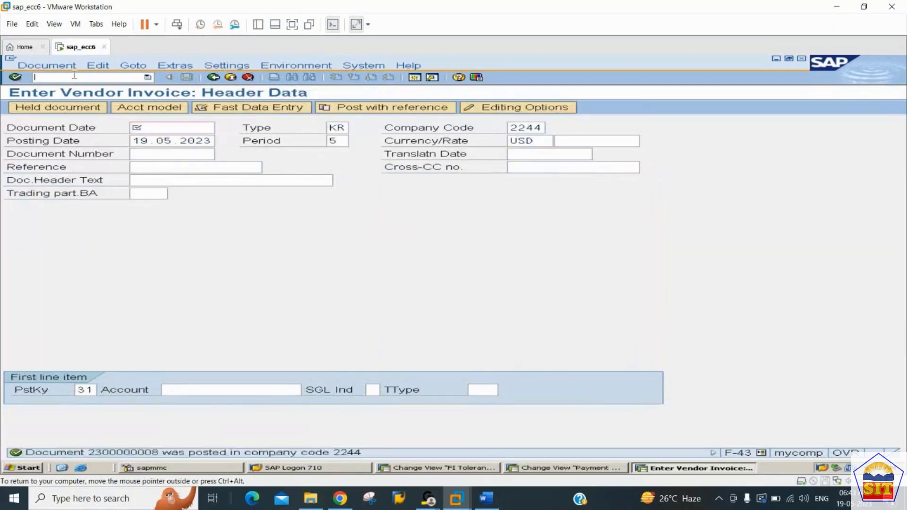
Run transaction FBL1N for vendor 600251 in company code 2244 and check the due status of its open items.
{"action": "type", "text": "l1n"}
{"action": "key", "text": "Return"}
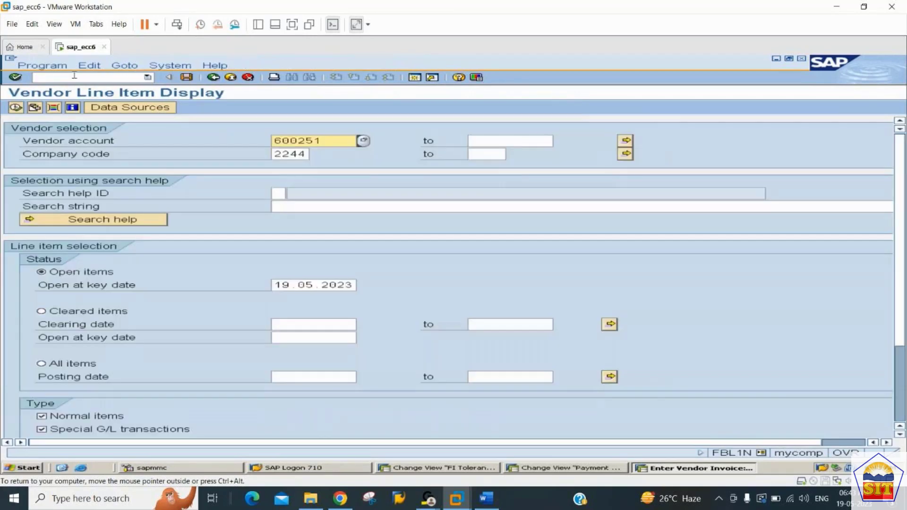
{"action": "left_click", "coordinate": [18, 109]}
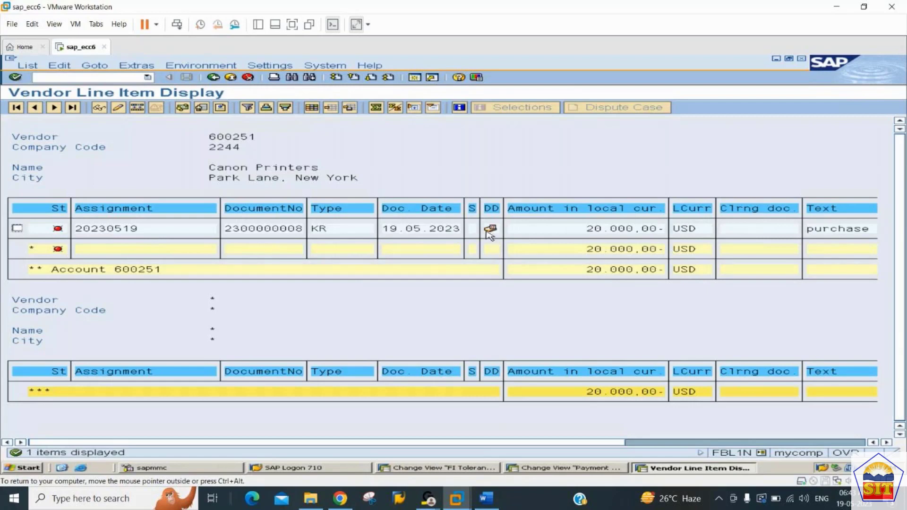
{"action": "mouse_move", "coordinate": [493, 231]}
Run transaction F110 and start a new payment run dated 19.05.2023 with identification 2244D.
{"action": "type", "text": "/nf110"}
{"action": "key", "text": "Return"}
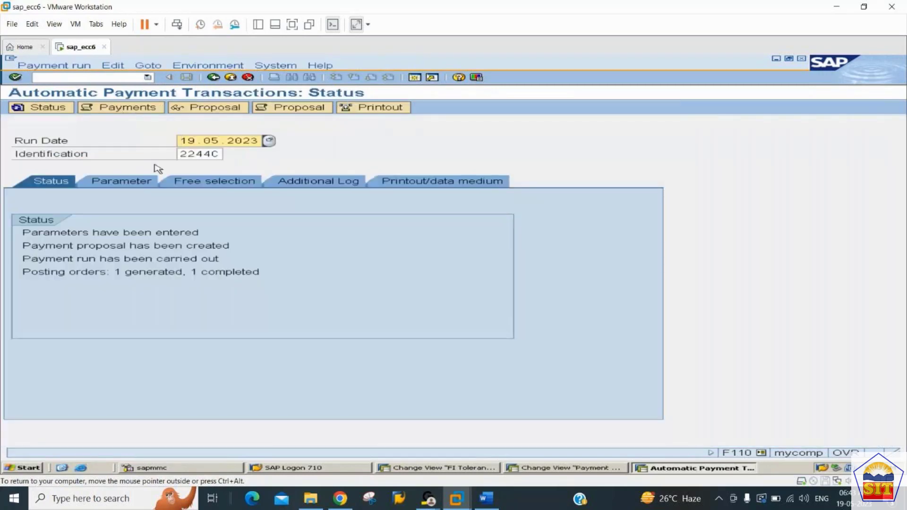
{"action": "key", "text": "Tab"}
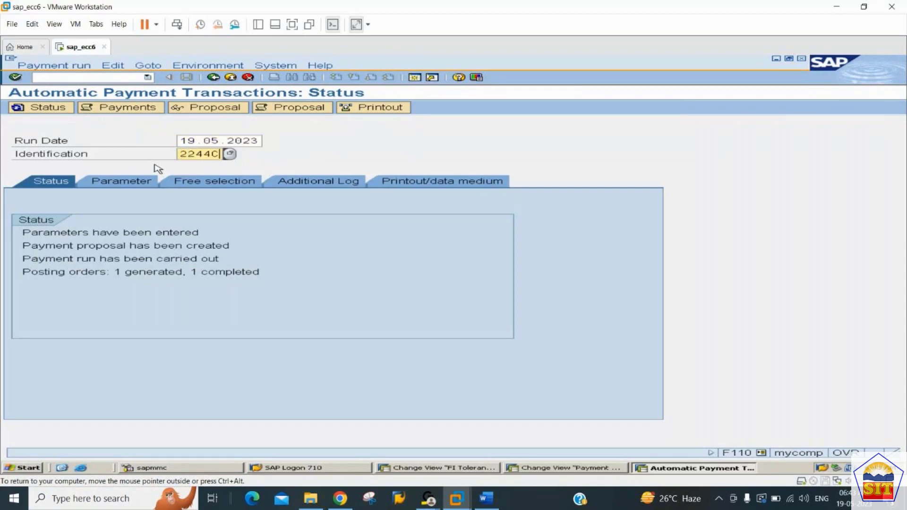
{"action": "key", "text": "BackSpace"}
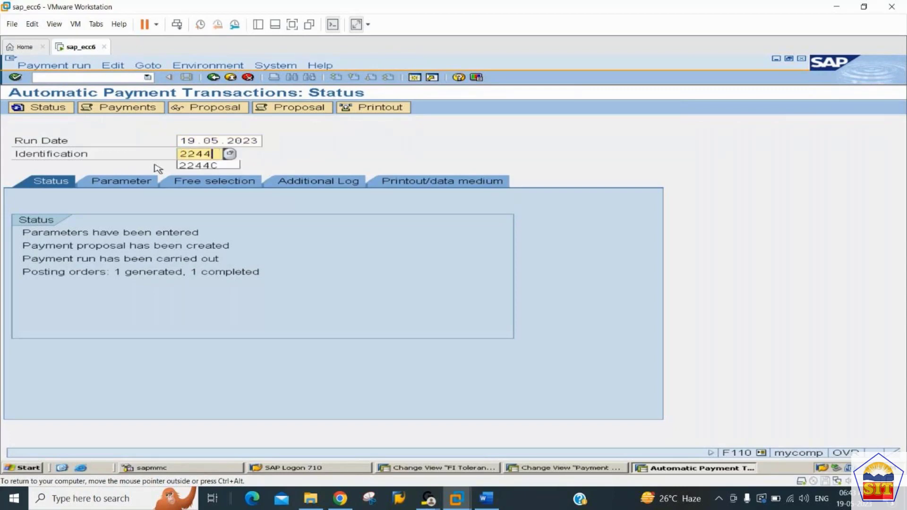
{"action": "type", "text": "D"}
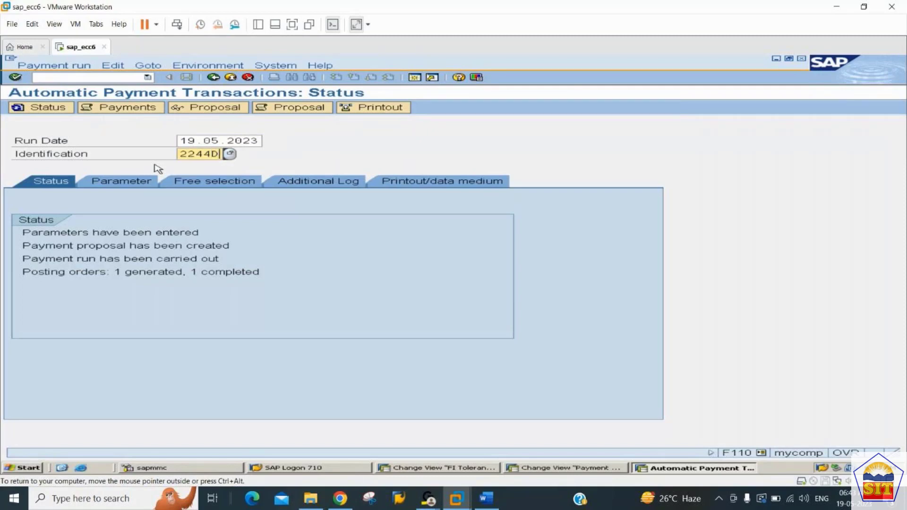
{"action": "key", "text": "Return"}
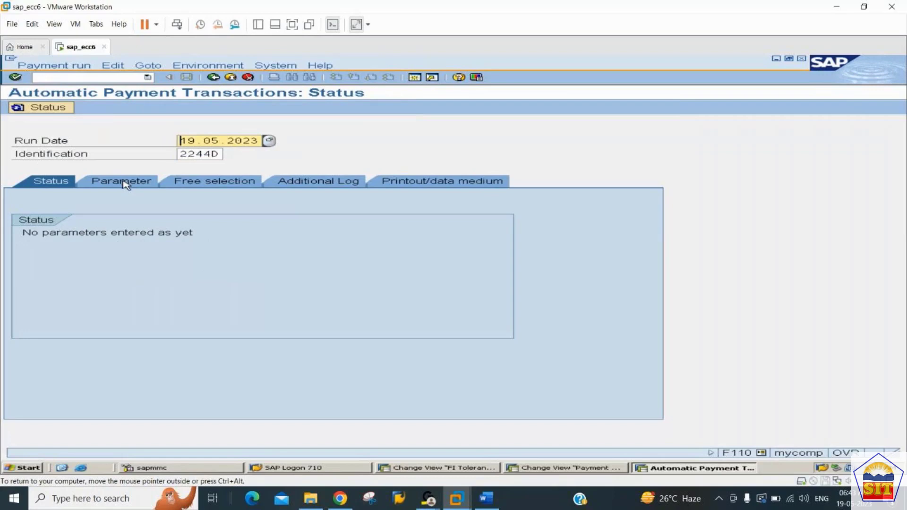
In the run's parameters, enter company code 2244, payment method C and next payment date 10.06.2023.
{"action": "left_click", "coordinate": [124, 183]}
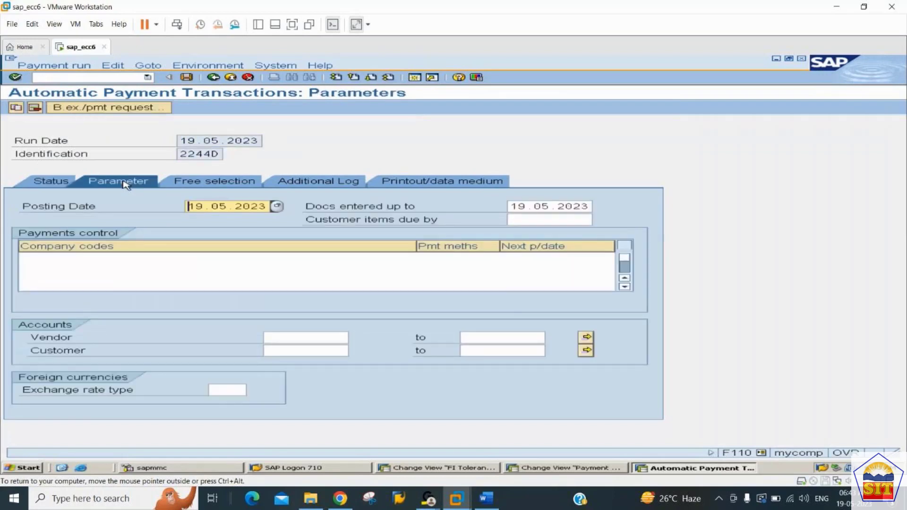
{"action": "left_click", "coordinate": [54, 259]}
{"action": "type", "text": "2244"}
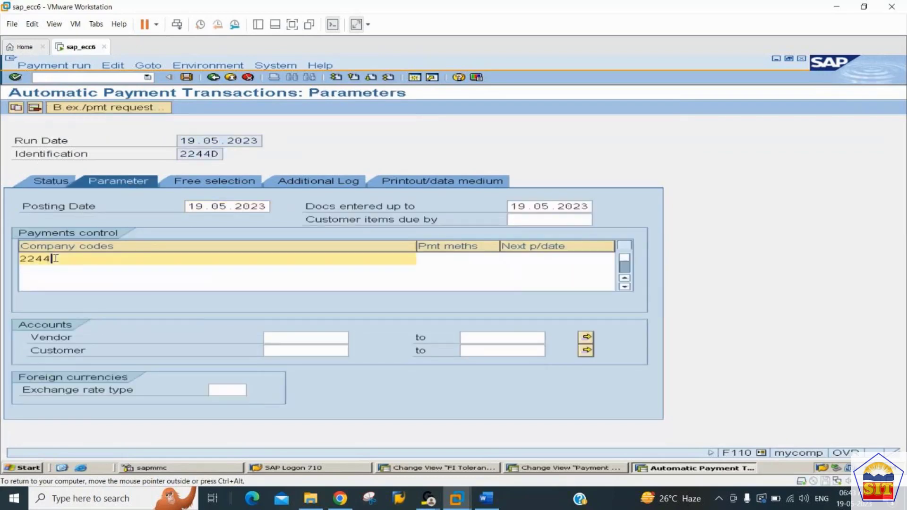
{"action": "key", "text": "Tab"}
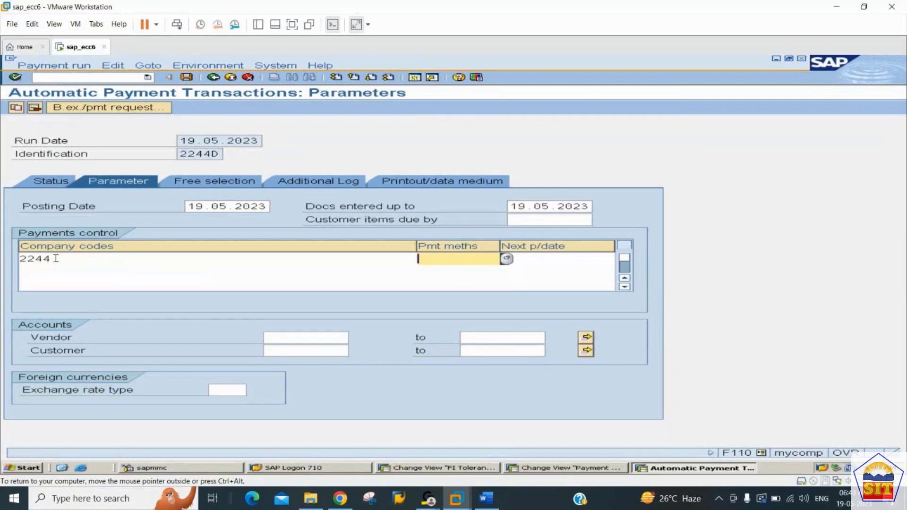
{"action": "type", "text": "C"}
{"action": "key", "text": "Tab"}
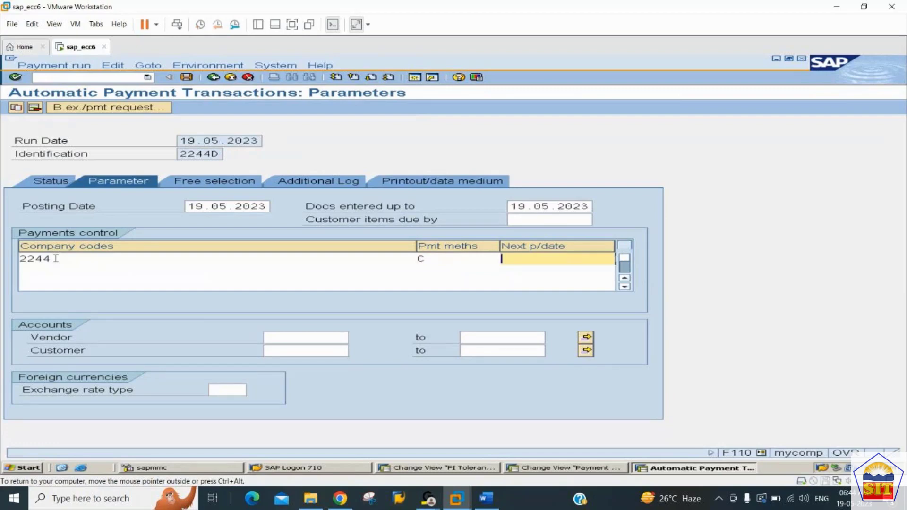
{"action": "type", "text": "10.06.2023"}
Set the payment run's vendor account range from 1 to all.
{"action": "left_click", "coordinate": [307, 336]}
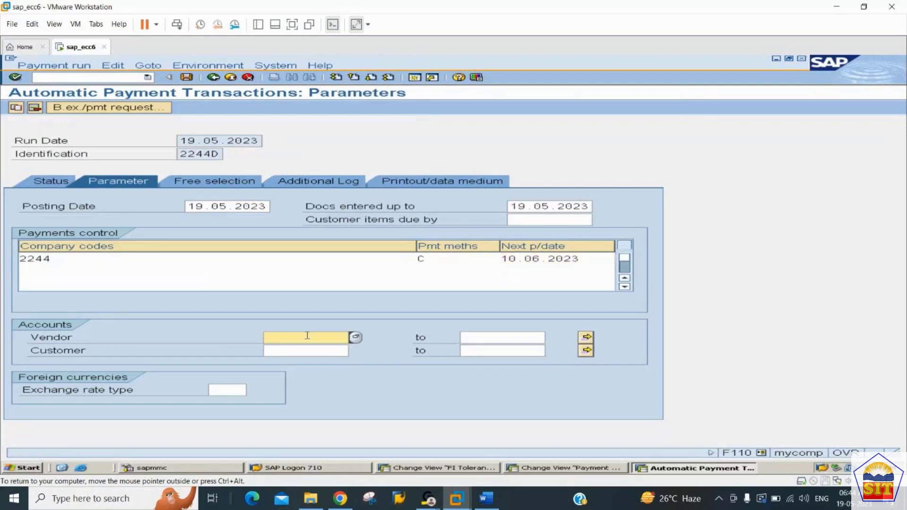
{"action": "type", "text": "1"}
{"action": "key", "text": "Tab"}
{"action": "type", "text": "all"}
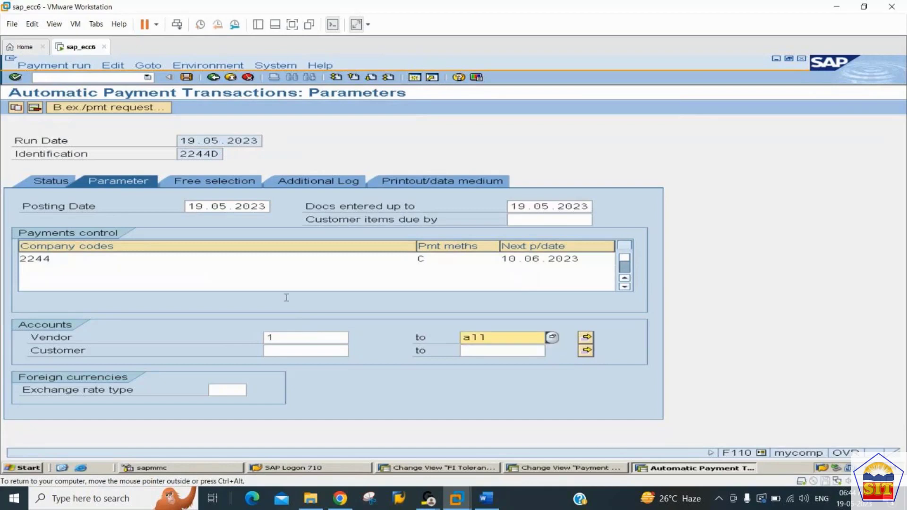
Log due date check, payment method selection in all cases and payment document line items for vendors 1 to all, and save the run.
{"action": "left_click", "coordinate": [302, 183]}
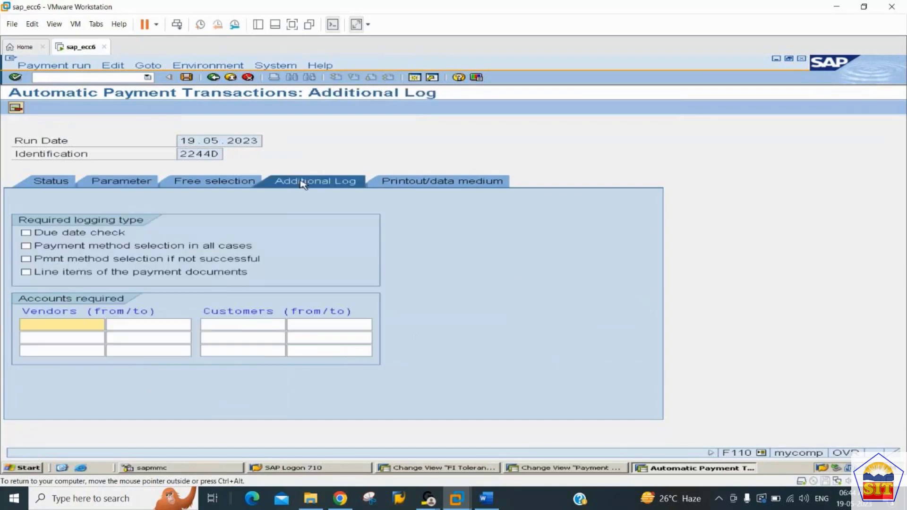
{"action": "left_click", "coordinate": [75, 233]}
{"action": "left_click", "coordinate": [74, 247]}
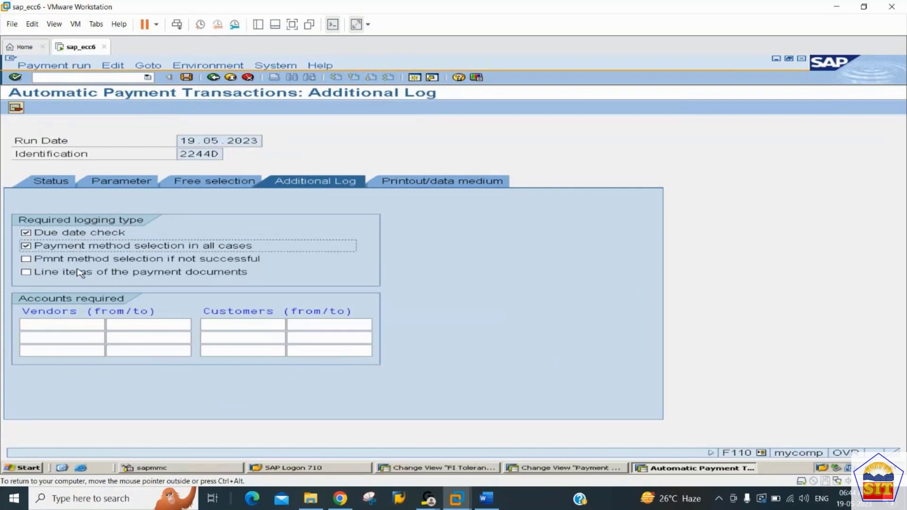
{"action": "left_click", "coordinate": [77, 273]}
{"action": "double_click", "coordinate": [76, 320]}
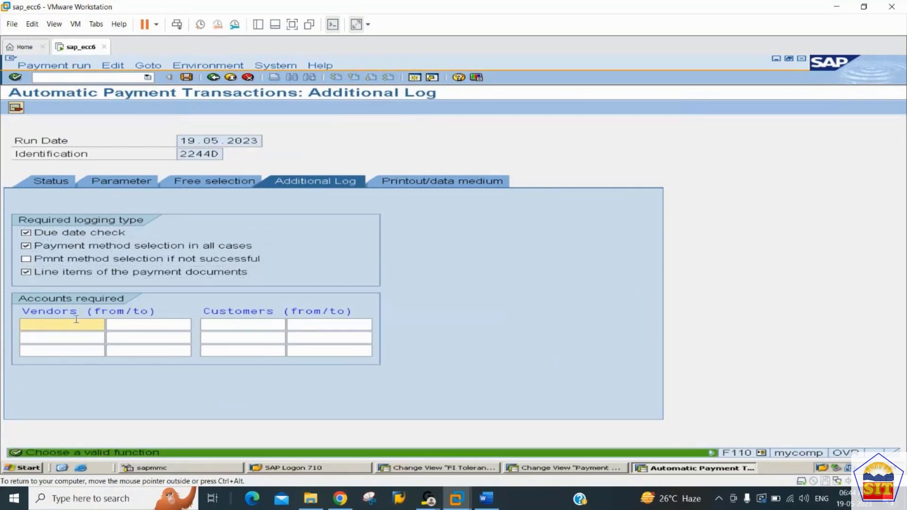
{"action": "type", "text": "1"}
{"action": "key", "text": "Tab"}
{"action": "type", "text": "all"}
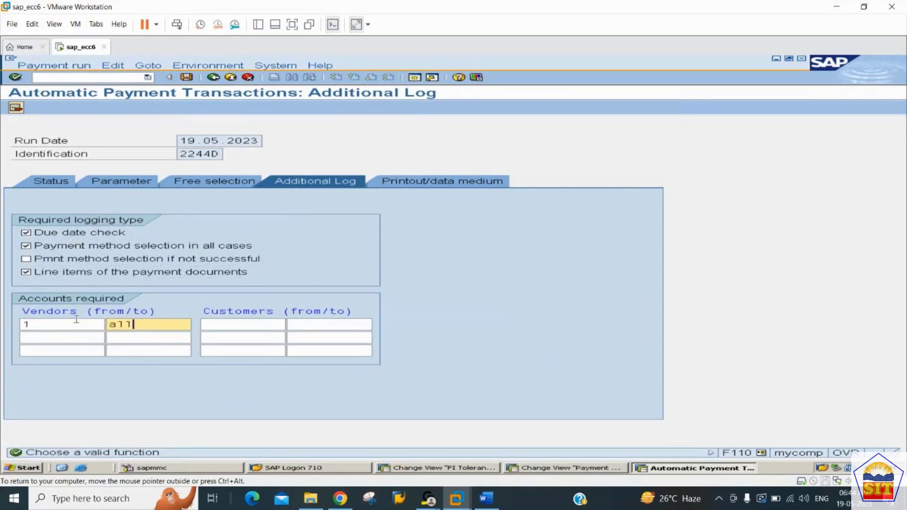
{"action": "key", "text": "ctrl+s"}
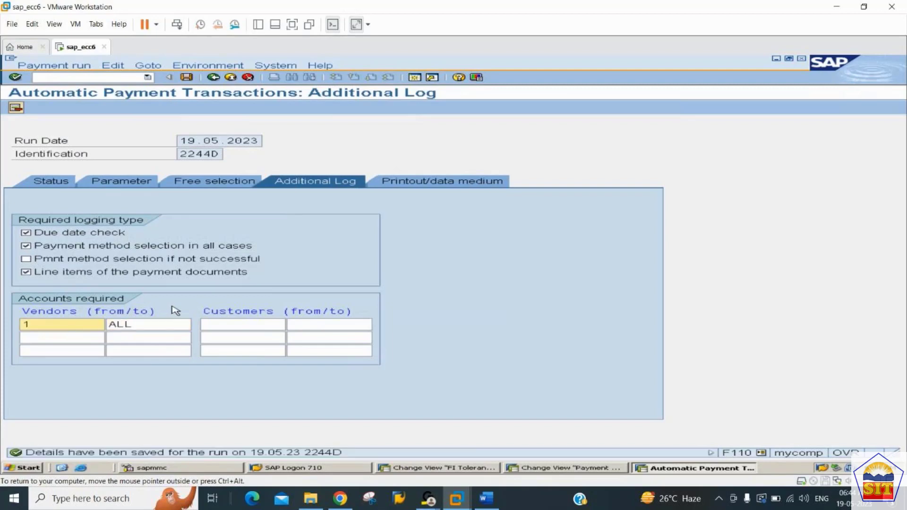
Schedule the payment proposal for run 2244D to start immediately and refresh the run's status.
{"action": "left_click", "coordinate": [66, 182]}
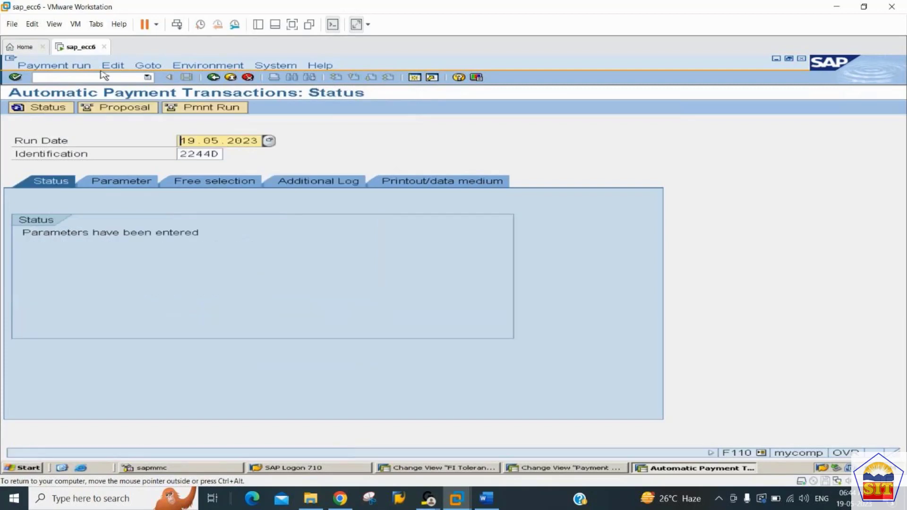
{"action": "left_click", "coordinate": [124, 109]}
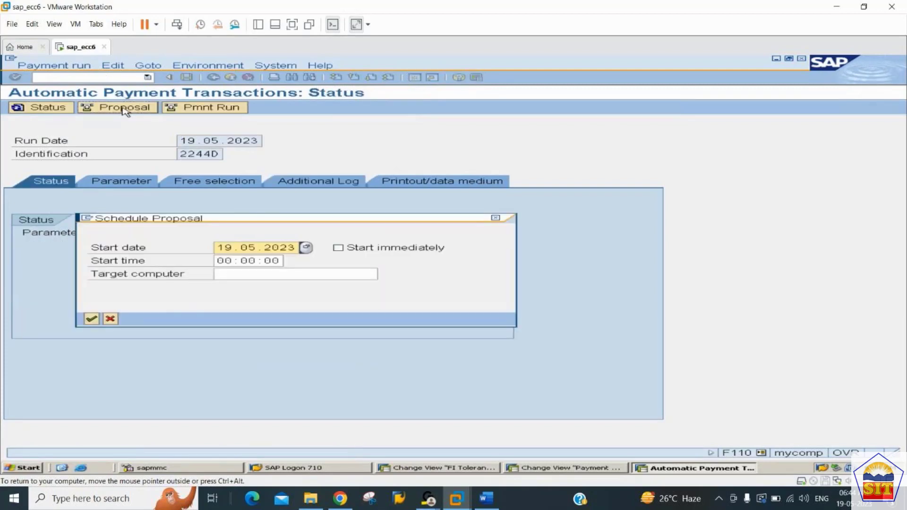
{"action": "left_click", "coordinate": [365, 252]}
{"action": "left_click", "coordinate": [91, 319]}
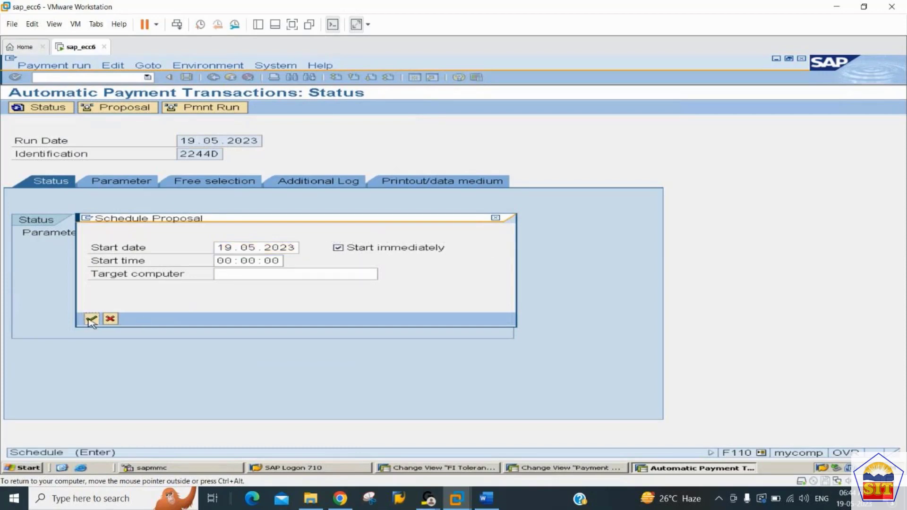
{"action": "key", "text": "Return"}
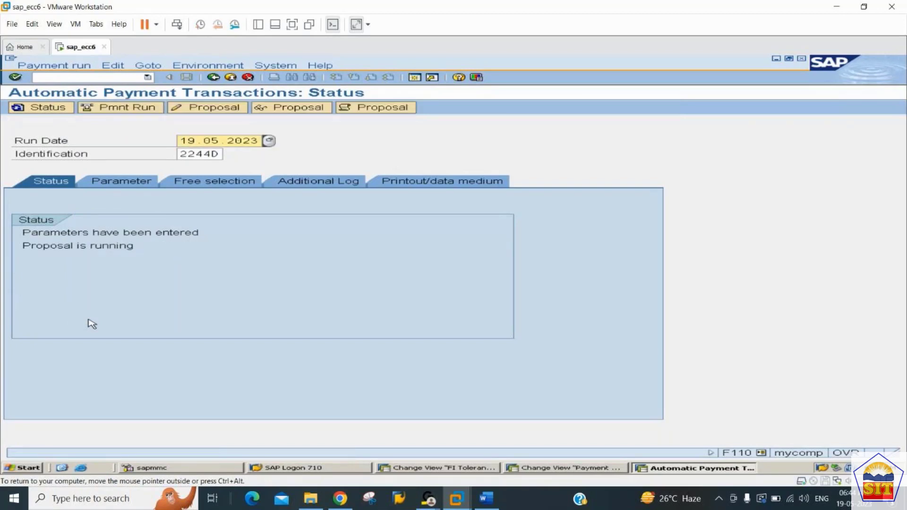
Refresh the payment run's status, review the proposed payment to Canon Printers in the proposal, and return to the run's status.
{"action": "key", "text": "Return"}
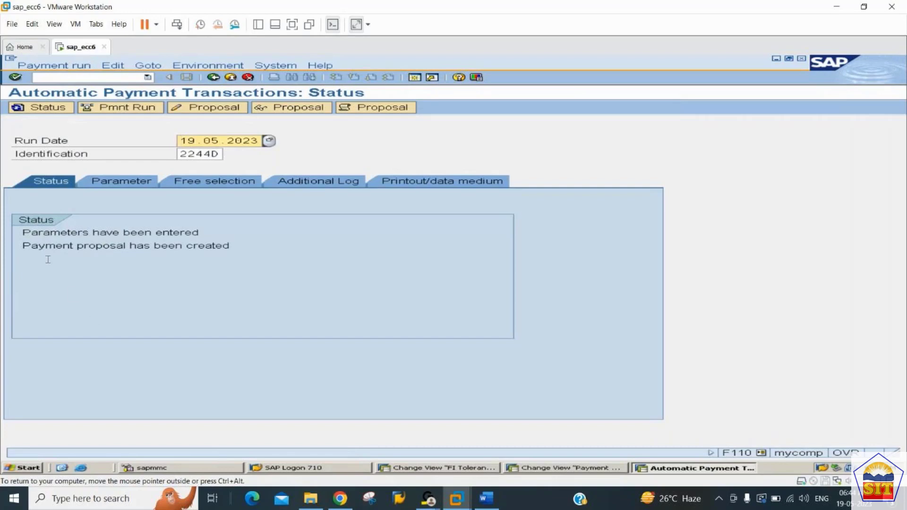
{"action": "left_click", "coordinate": [302, 108]}
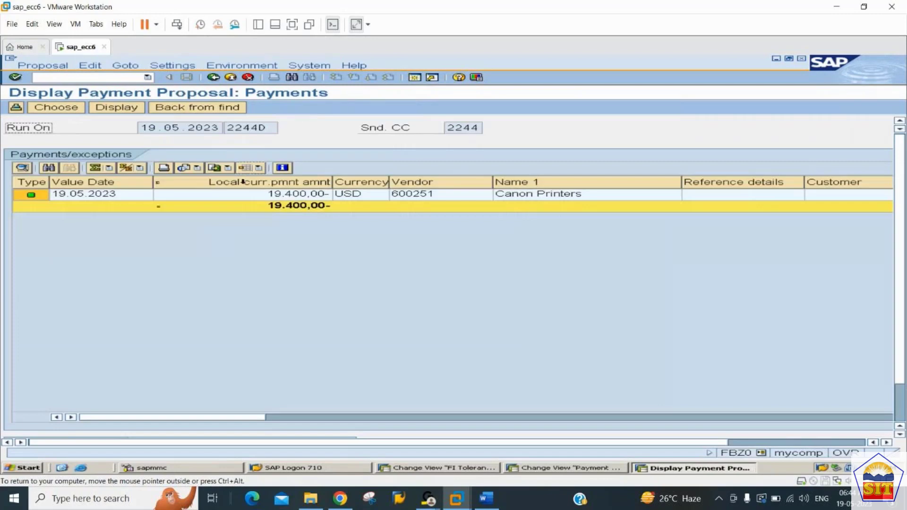
{"action": "left_click", "coordinate": [272, 196]}
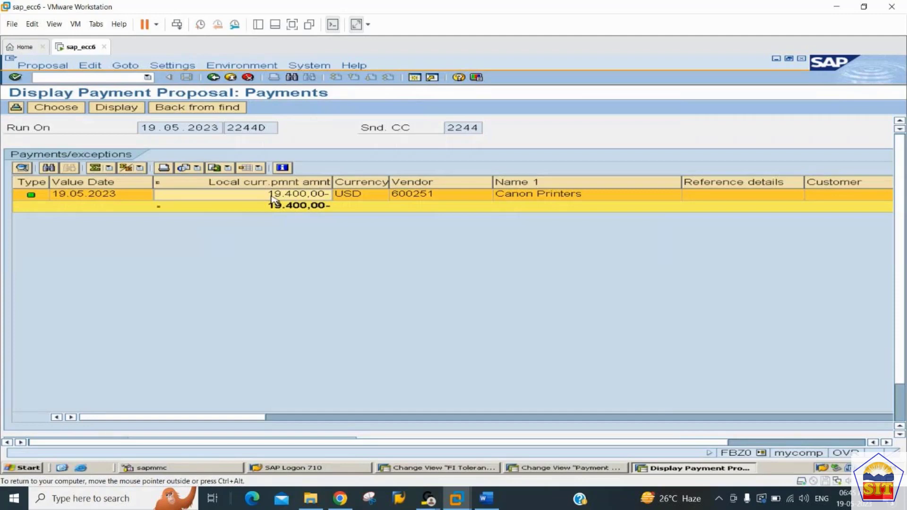
{"action": "left_click", "coordinate": [213, 78]}
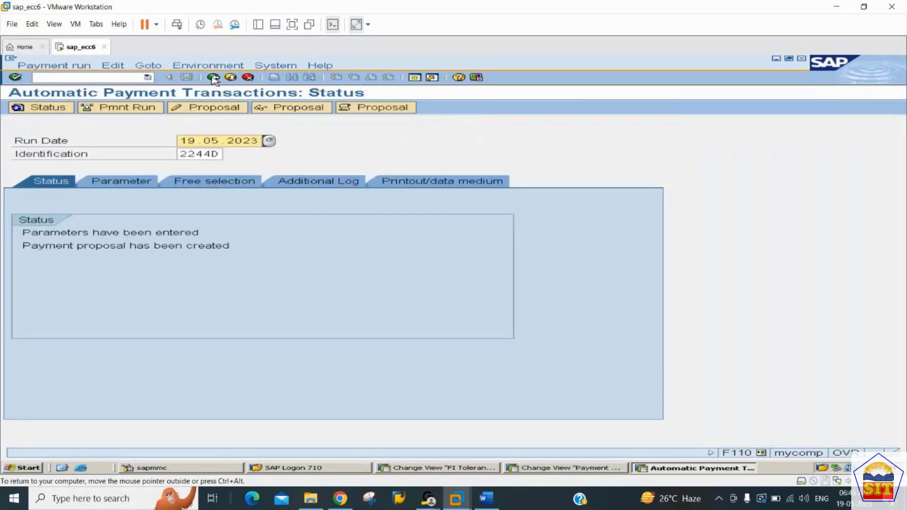
Schedule payment run 2244D to start immediately and refresh its status.
{"action": "left_click", "coordinate": [122, 111]}
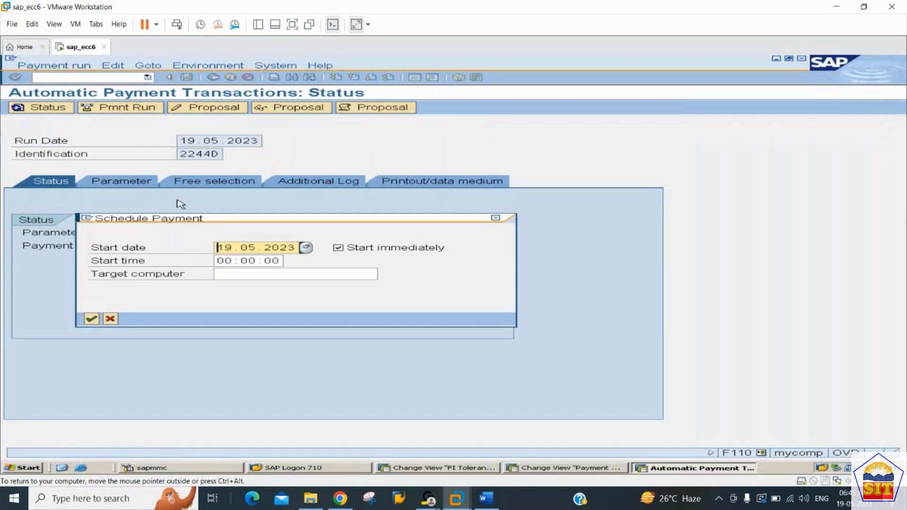
{"action": "key", "text": "Return"}
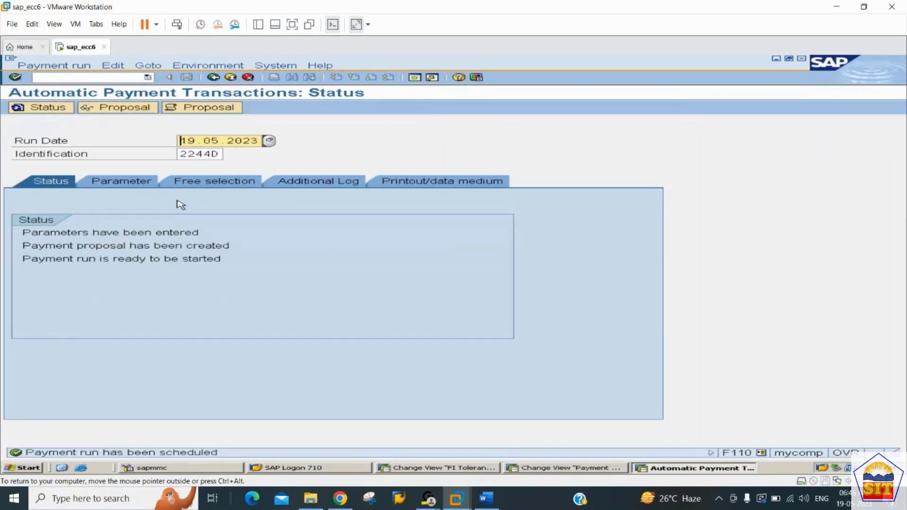
{"action": "key", "text": "Return"}
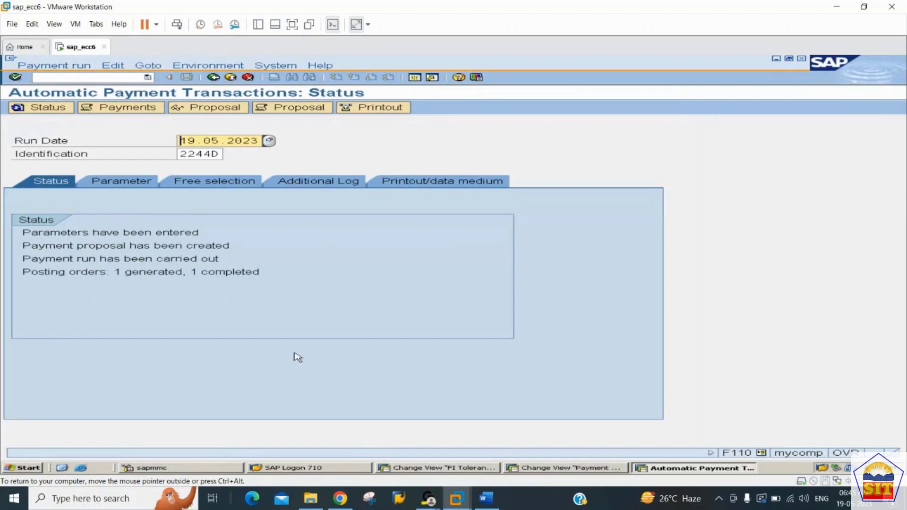
Switch to the FI tolerance groups session, open transaction FBL1N and look up the Canon Printers vendor's open items in company code 2244.
{"action": "key", "text": "alt+Tab"}
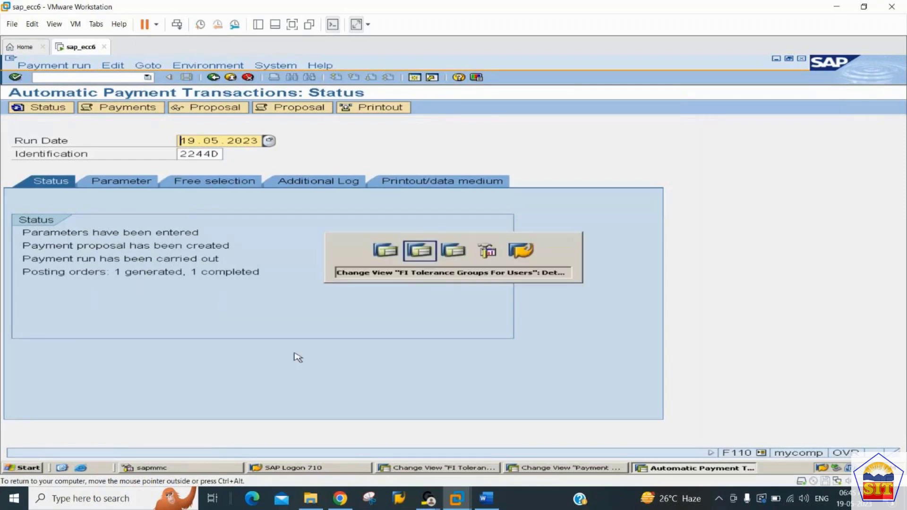
{"action": "left_click", "coordinate": [107, 79]}
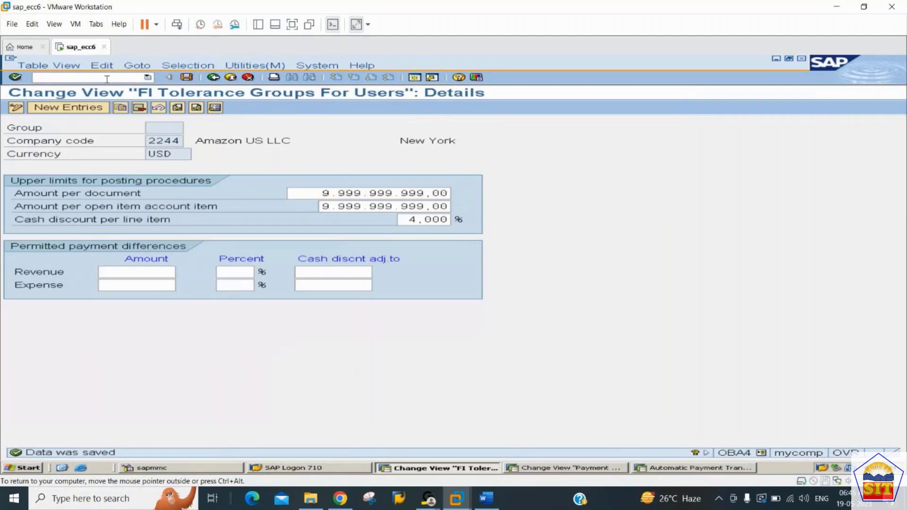
{"action": "type", "text": "/noba4"}
{"action": "key", "text": "Return"}
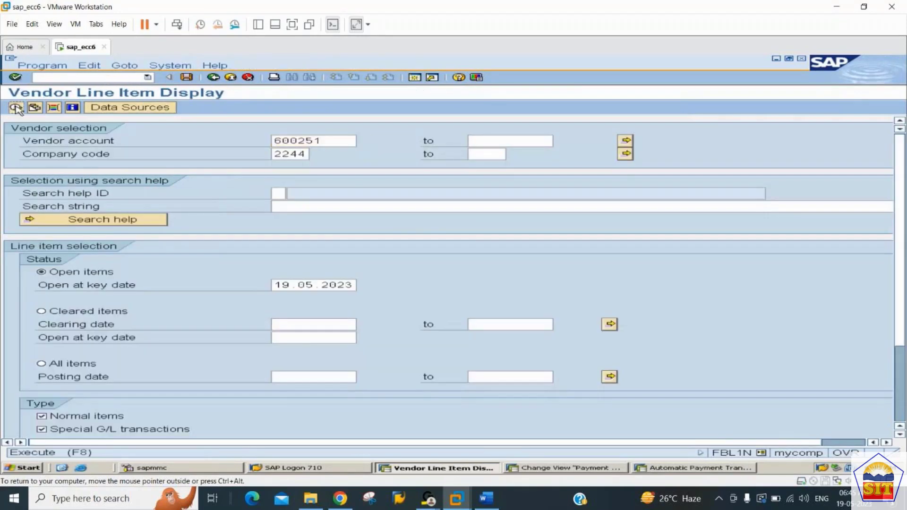
{"action": "left_click", "coordinate": [15, 109]}
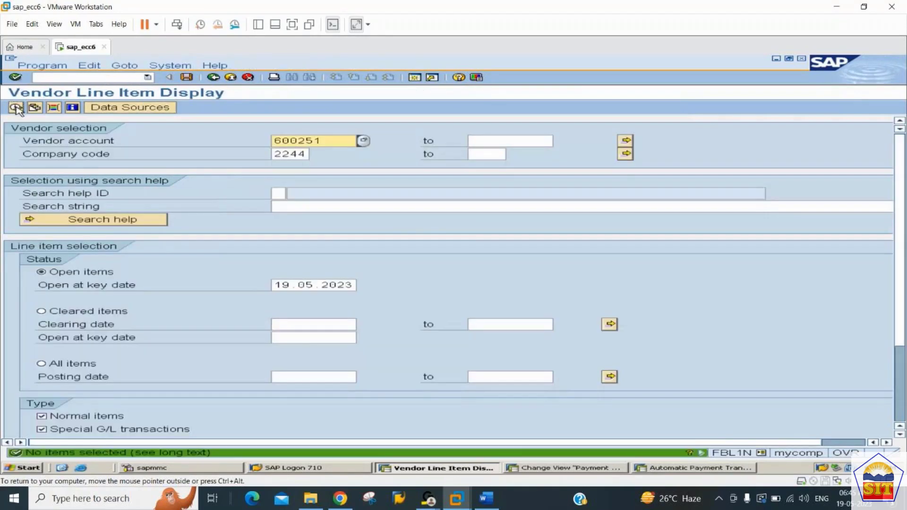
List the vendor's cleared items and restrict the list to clearing date 19.05.2023.
{"action": "left_click", "coordinate": [41, 311]}
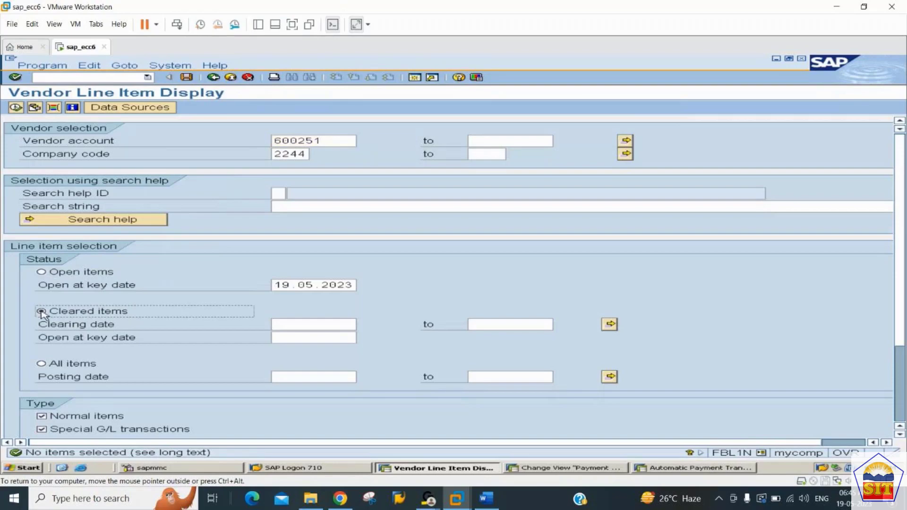
{"action": "left_click", "coordinate": [16, 106]}
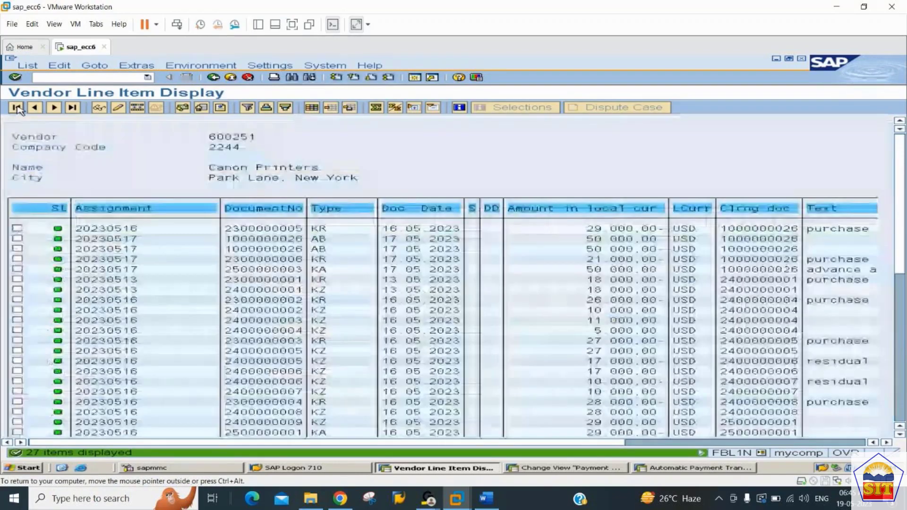
{"action": "left_click", "coordinate": [213, 77]}
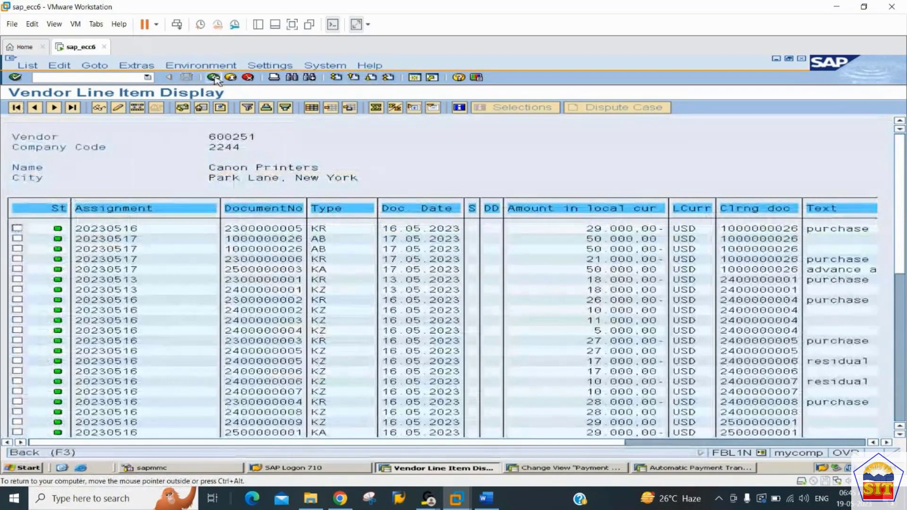
{"action": "left_click", "coordinate": [301, 325]}
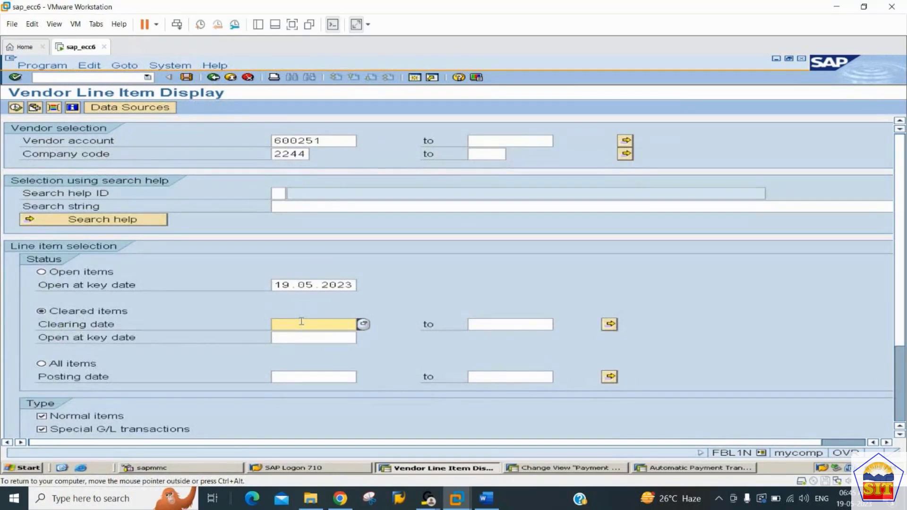
{"action": "type", "text": "19.05.2023"}
{"action": "key", "text": "BackSpace"}
{"action": "key", "text": "BackSpace"}
{"action": "type", "text": "023"}
{"action": "left_click", "coordinate": [16, 109]}
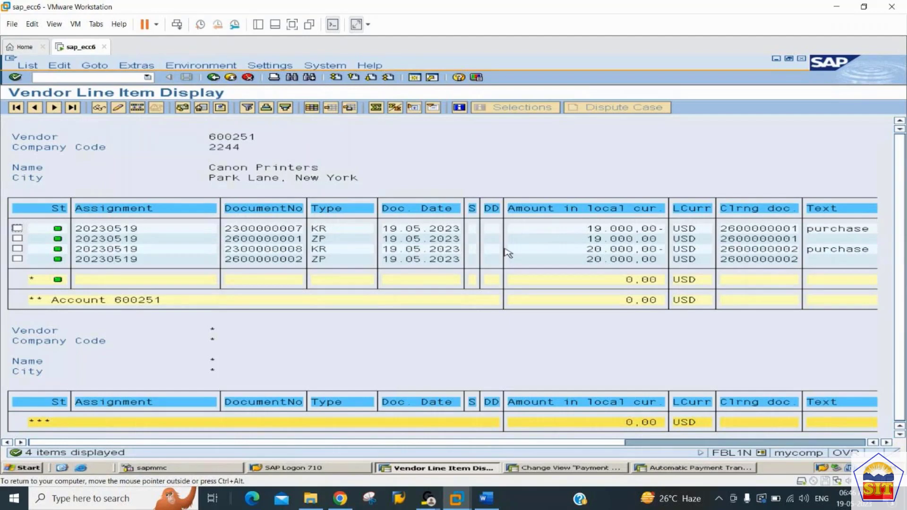
Display the 20.000,00 USD type ZP payment line item and check its clearing document and payment amount.
{"action": "left_click", "coordinate": [598, 249]}
{"action": "left_click", "coordinate": [613, 259]}
{"action": "left_click", "coordinate": [17, 259]}
{"action": "left_click", "coordinate": [99, 109]}
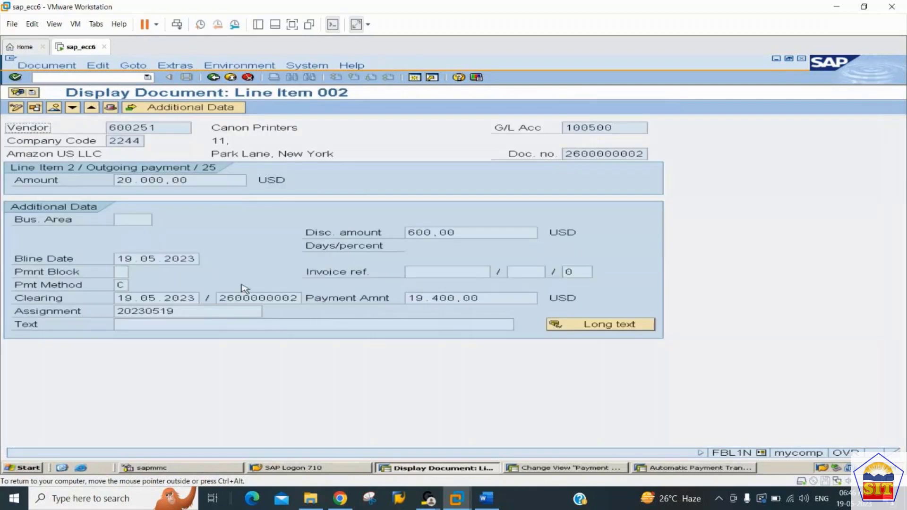
{"action": "left_click_drag", "start_coordinate": [220, 299], "coordinate": [308, 288]}
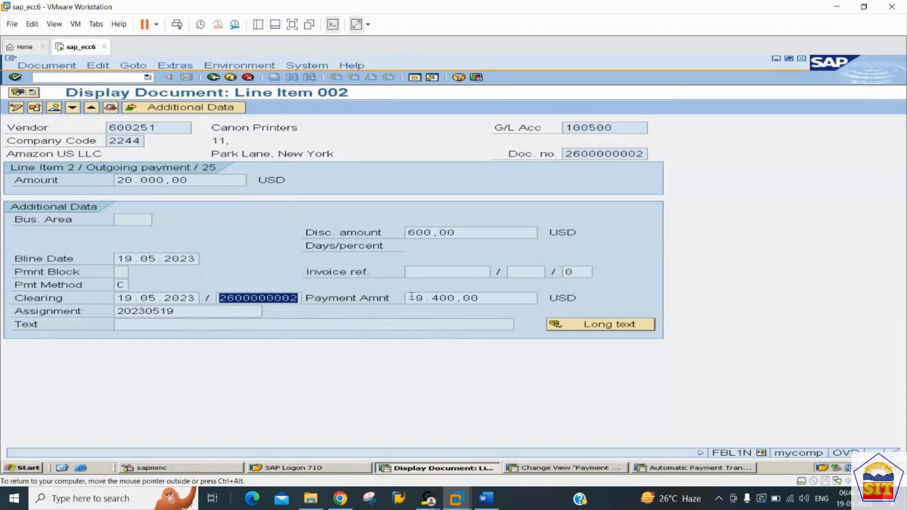
{"action": "left_click_drag", "start_coordinate": [411, 296], "coordinate": [496, 285]}
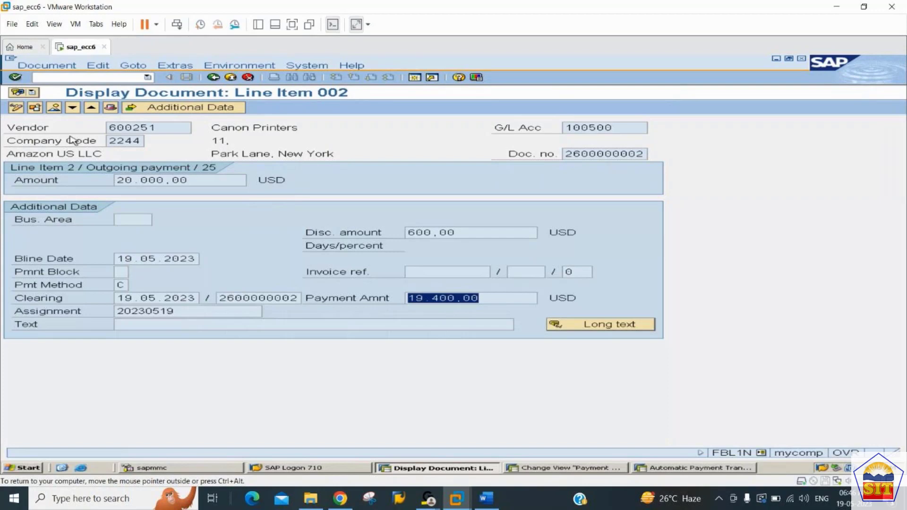
Open the payment document's overview and examine its cash discount, bank and vendor line items.
{"action": "left_click", "coordinate": [54, 108]}
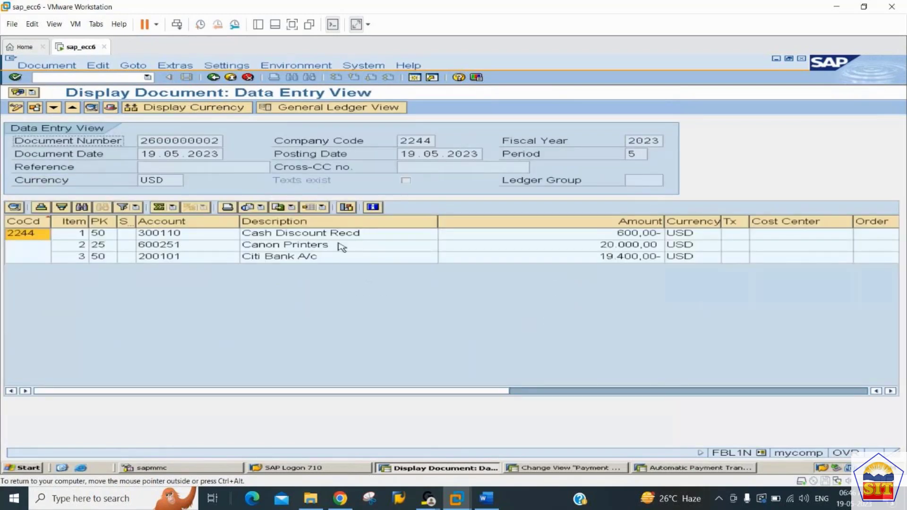
{"action": "left_click", "coordinate": [339, 237]}
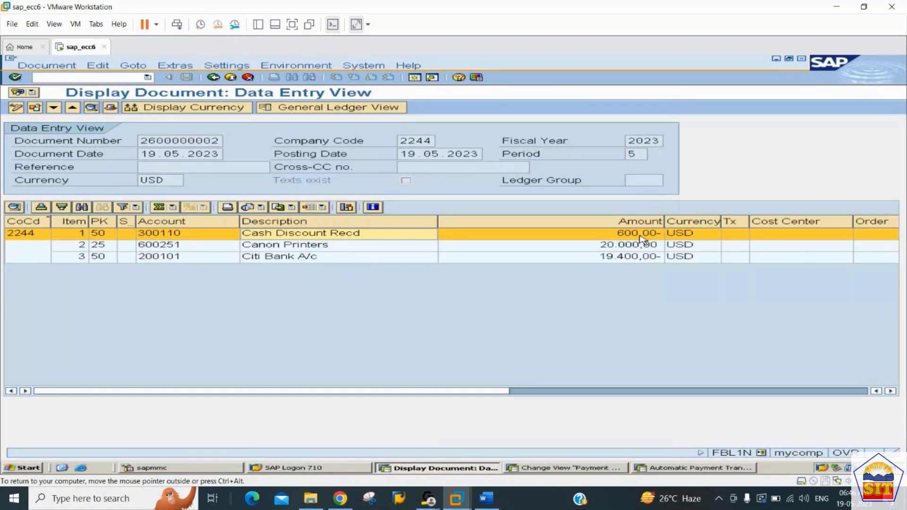
{"action": "left_click", "coordinate": [643, 258]}
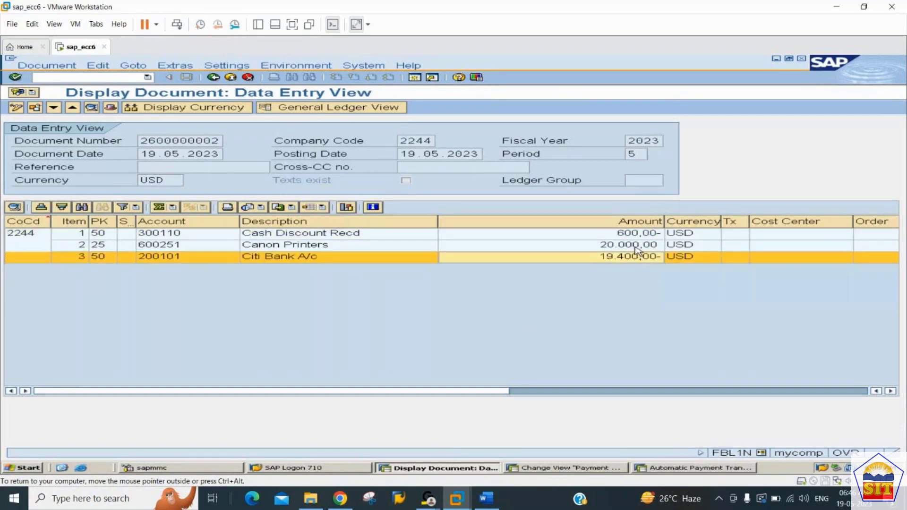
{"action": "left_click", "coordinate": [638, 247]}
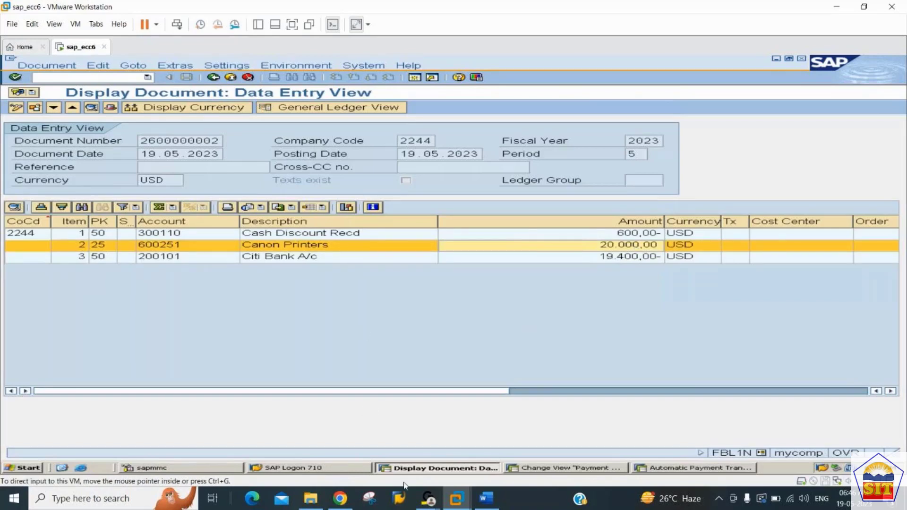
Switch to the AP configuration notes in Word and insert blank lines above the heading "Purchase Returns (Vendor Credit Memo)" to push it onto the next page.
{"action": "left_click", "coordinate": [483, 505]}
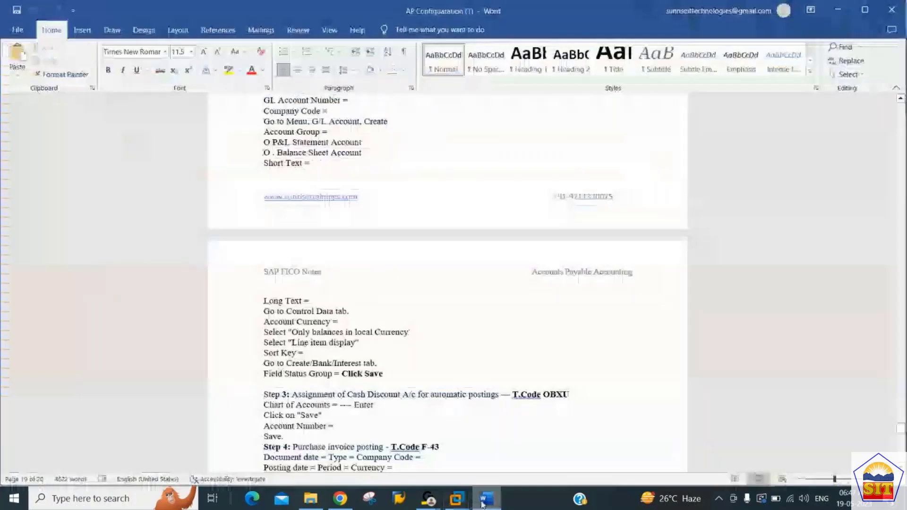
{"action": "scroll", "coordinate": [340, 344], "scroll_direction": "down", "scroll_amount": 3}
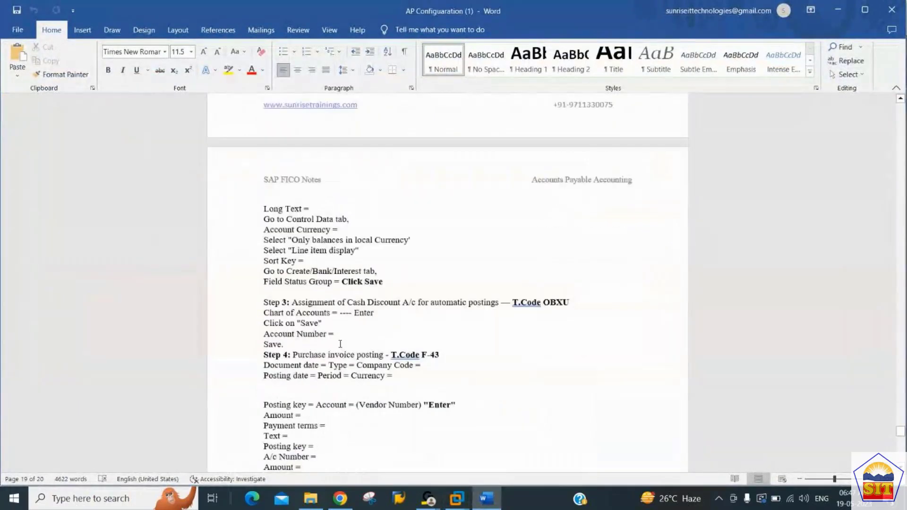
{"action": "scroll", "coordinate": [340, 344], "scroll_direction": "down", "scroll_amount": 15}
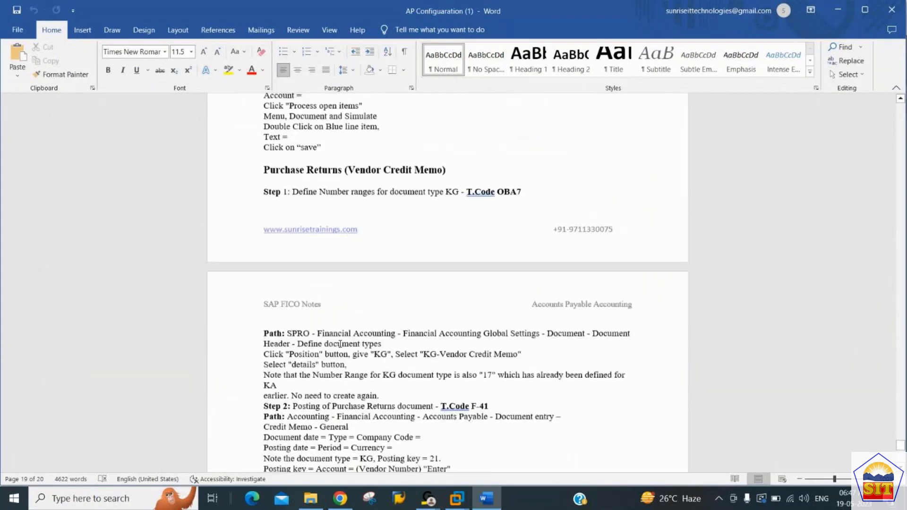
{"action": "scroll", "coordinate": [341, 344], "scroll_direction": "down", "scroll_amount": 1}
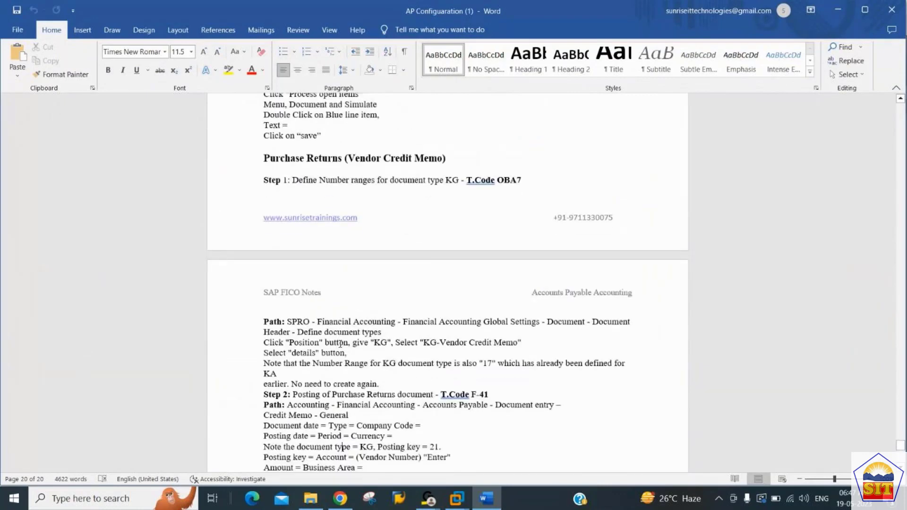
{"action": "left_click", "coordinate": [296, 151]}
{"action": "key", "text": "Up"}
{"action": "key", "text": "Up"}
{"action": "key", "text": "Up"}
{"action": "key", "text": "Down"}
{"action": "key", "text": "Down"}
{"action": "key", "text": "Right"}
{"action": "key", "text": "Left"}
{"action": "key", "text": "Return"}
{"action": "key", "text": "Return"}
{"action": "key", "text": "Return"}
{"action": "key", "text": "Return"}
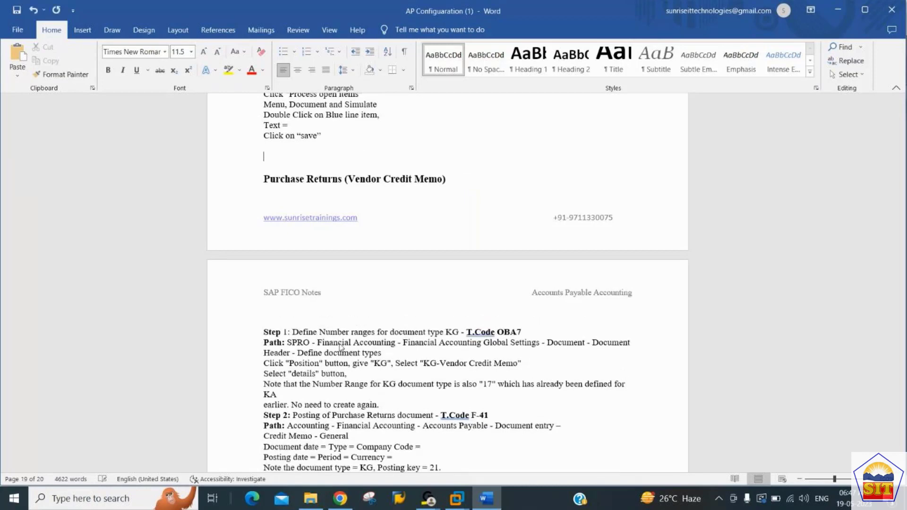
Read through the vendor credit memo steps covering document type KG number ranges and F-41 posting.
{"action": "key", "text": "Down"}
{"action": "key", "text": "Down"}
{"action": "key", "text": "Down"}
{"action": "key", "text": "Down"}
{"action": "key", "text": "Down"}
{"action": "key", "text": "Down"}
{"action": "key", "text": "Down"}
{"action": "key", "text": "Down"}
{"action": "key", "text": "Down"}
{"action": "key", "text": "Down"}
{"action": "key", "text": "Down"}
{"action": "key", "text": "Down"}
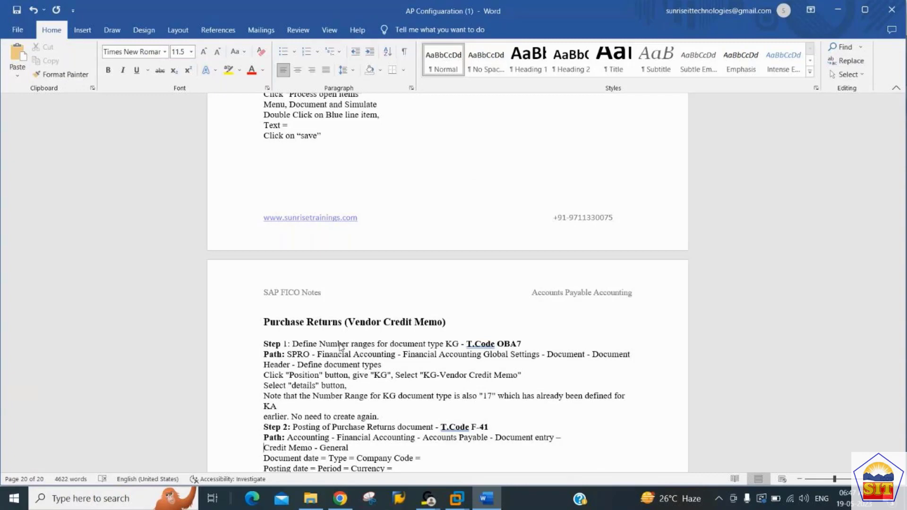
{"action": "key", "text": "Down"}
{"action": "key", "text": "Down"}
{"action": "key", "text": "Down"}
{"action": "key", "text": "Down"}
{"action": "key", "text": "Down"}
{"action": "key", "text": "Down"}
{"action": "key", "text": "Down"}
{"action": "key", "text": "Down"}
{"action": "key", "text": "Down"}
{"action": "key", "text": "Down"}
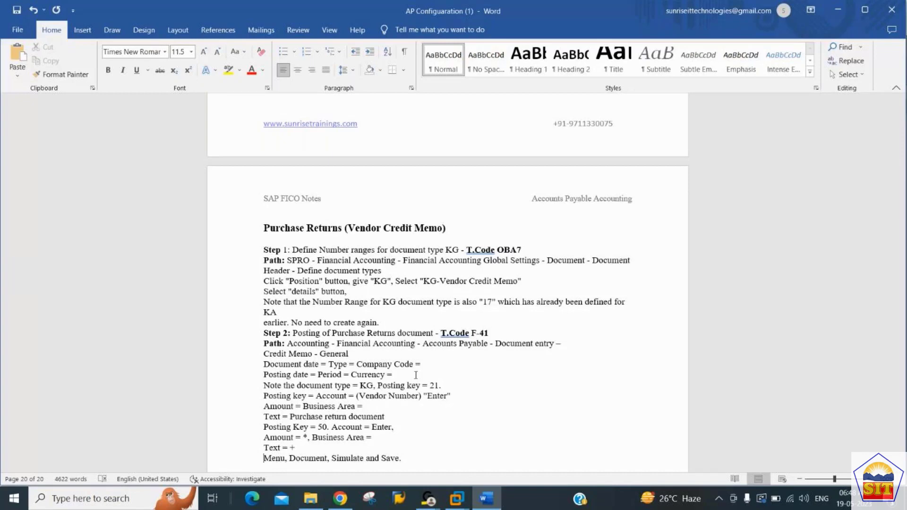
Switch to the SAP session in VMware Workstation and open document type maintenance with transaction OBA7.
{"action": "key", "text": "alt+Tab"}
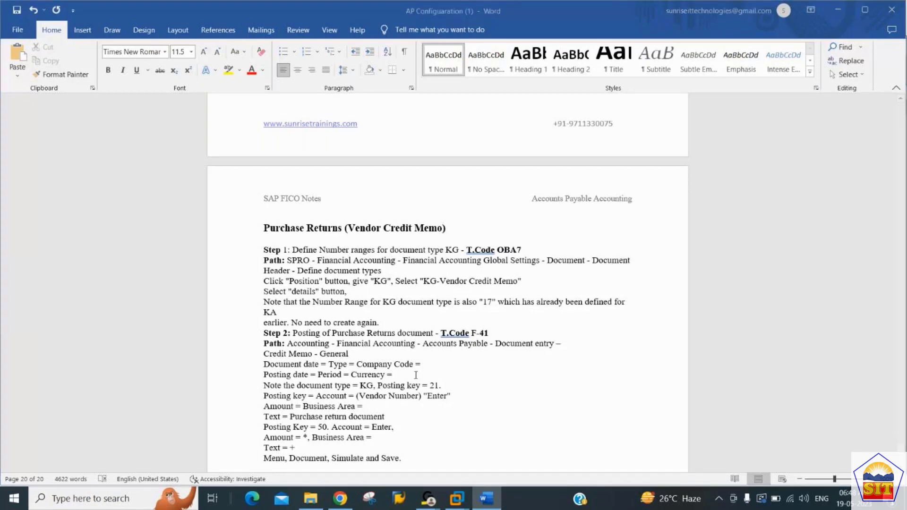
{"action": "key", "text": "alt+Tab"}
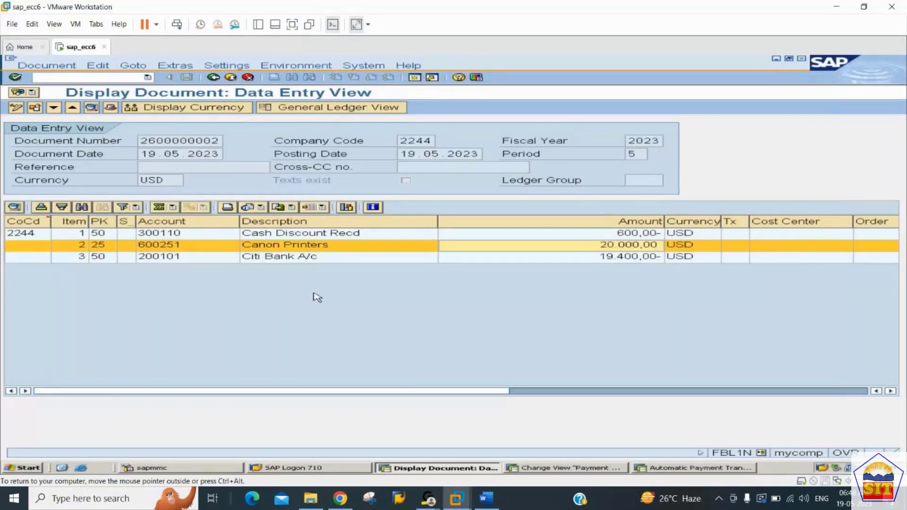
{"action": "left_click", "coordinate": [86, 78]}
{"action": "type", "text": "/n"}
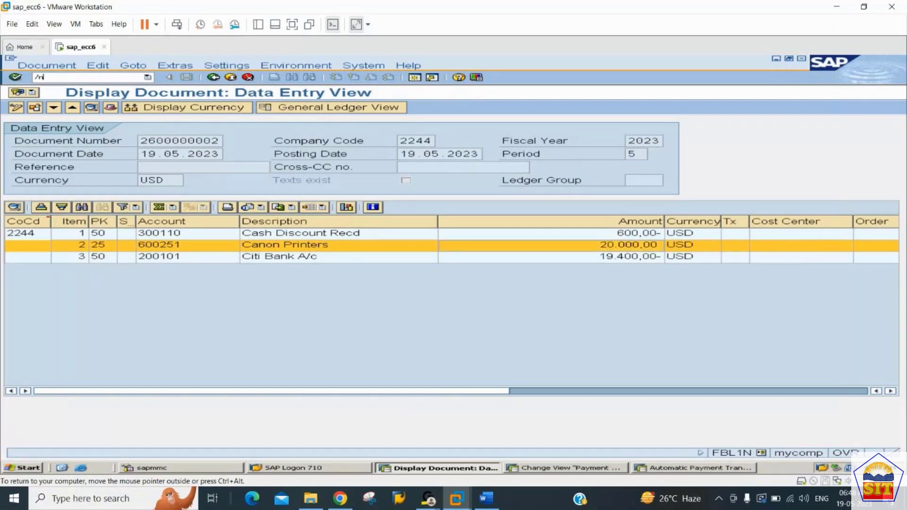
{"action": "type", "text": "fbl3n"}
{"action": "key", "text": "Return"}
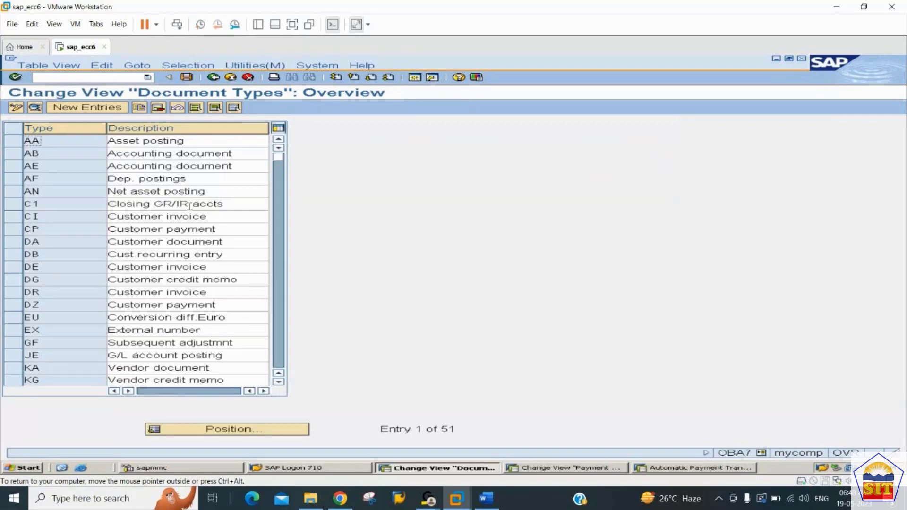
Locate document type KG in the document types overview and open its details to check the assigned number range.
{"action": "left_click", "coordinate": [271, 433]}
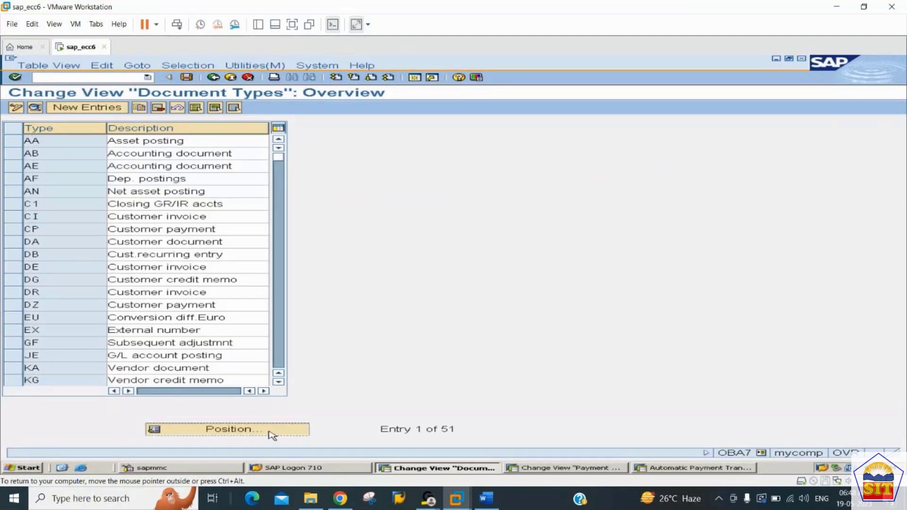
{"action": "key", "text": "alt+Tab"}
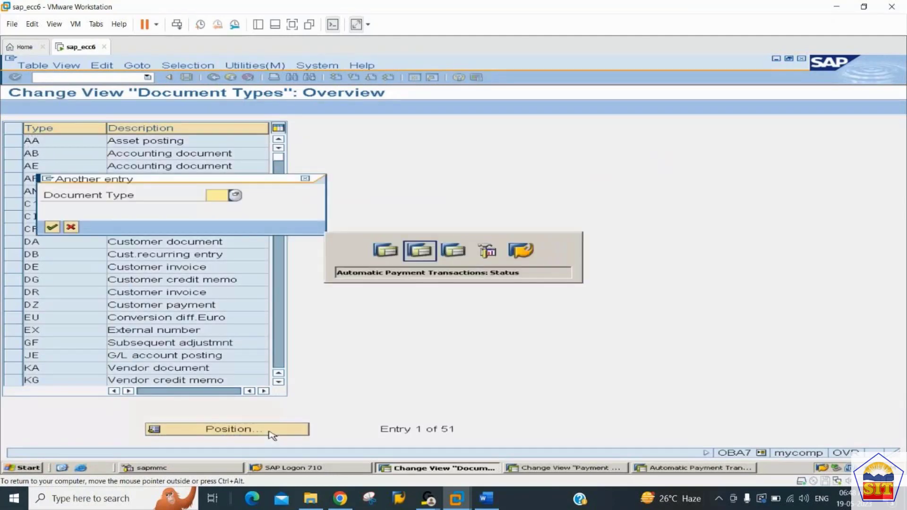
{"action": "key", "text": "alt+Tab"}
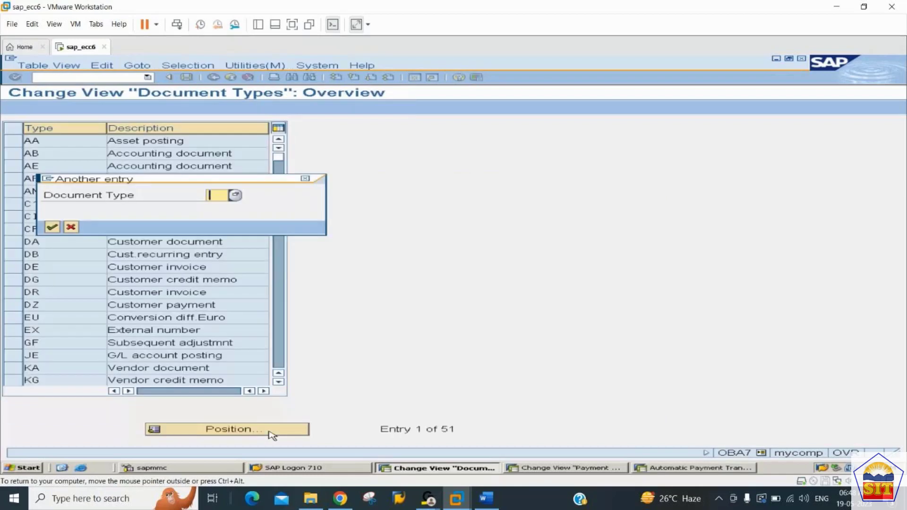
{"action": "type", "text": "KG"}
{"action": "key", "text": "Return"}
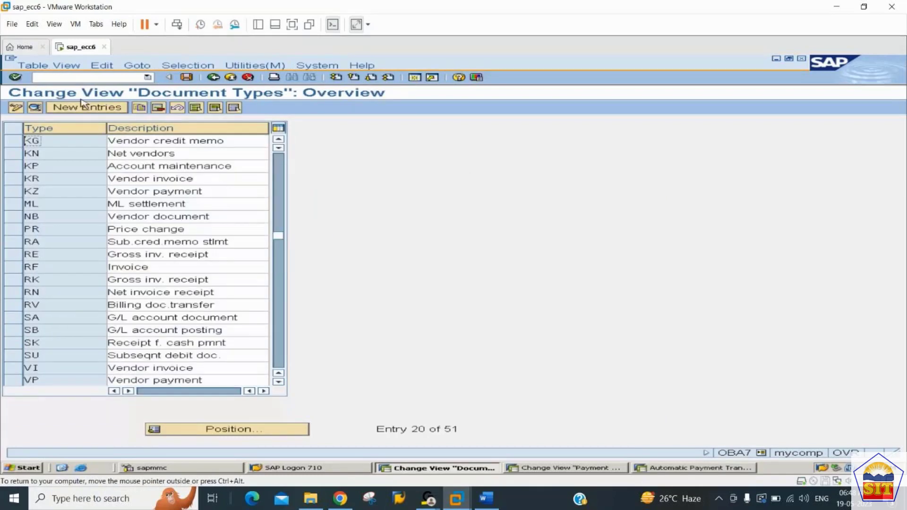
{"action": "left_click", "coordinate": [36, 108]}
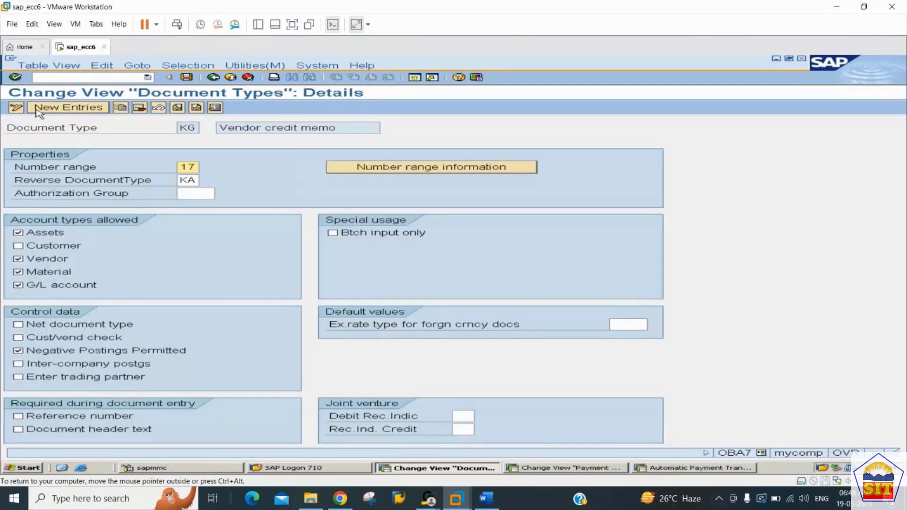
{"action": "left_click", "coordinate": [182, 168]}
Open the accounting document number range intervals for company code 2244 and check range 17 against the notes.
{"action": "left_click", "coordinate": [456, 170]}
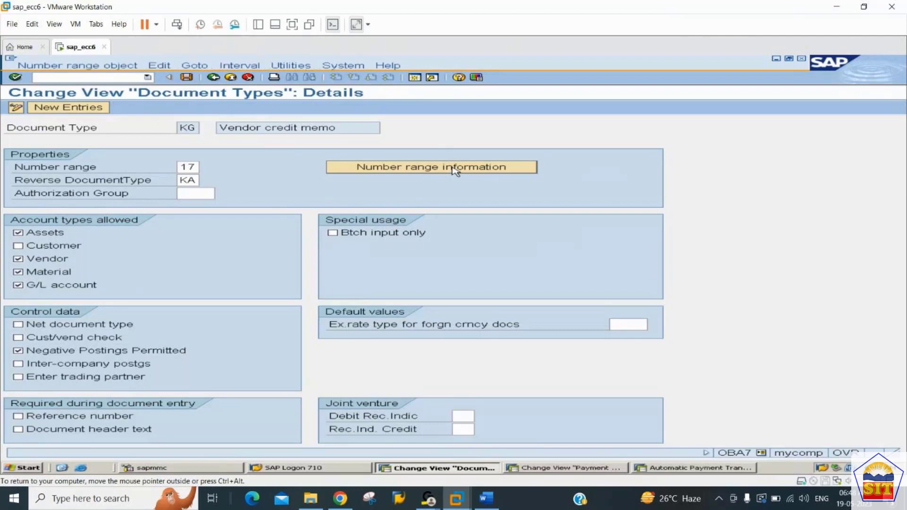
{"action": "type", "text": "2244"}
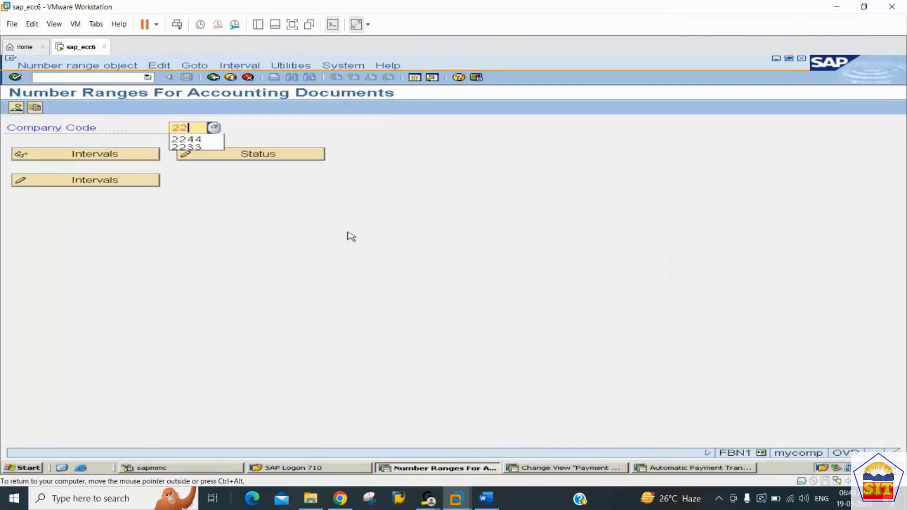
{"action": "key", "text": "Tab"}
{"action": "key", "text": "Tab"}
{"action": "key", "text": "Return"}
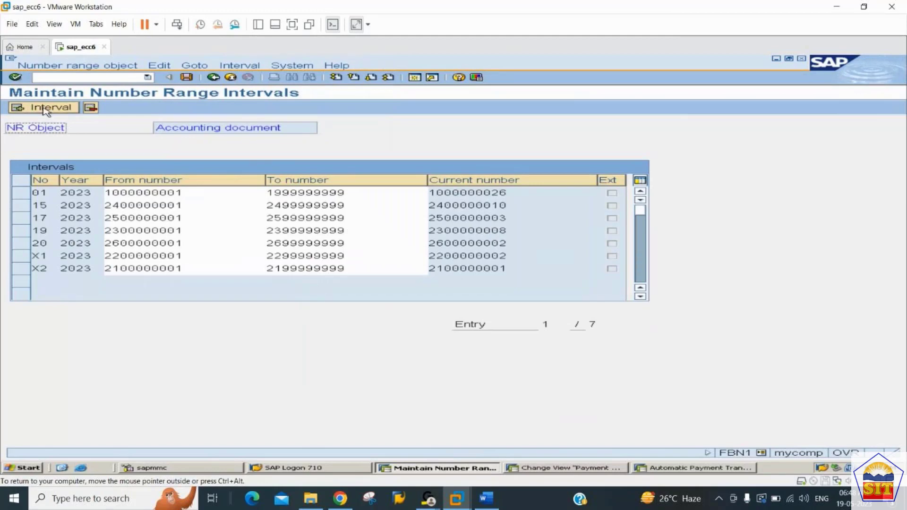
{"action": "left_click", "coordinate": [21, 236]}
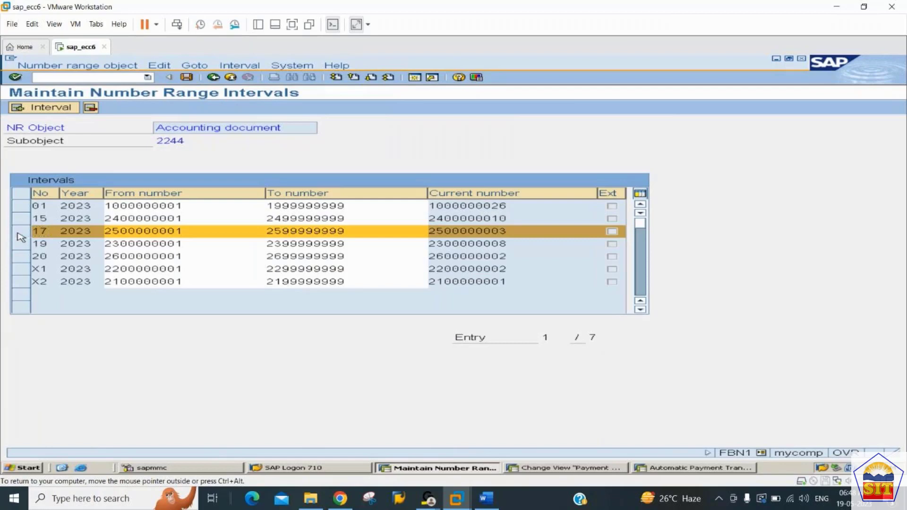
{"action": "left_click", "coordinate": [20, 236]}
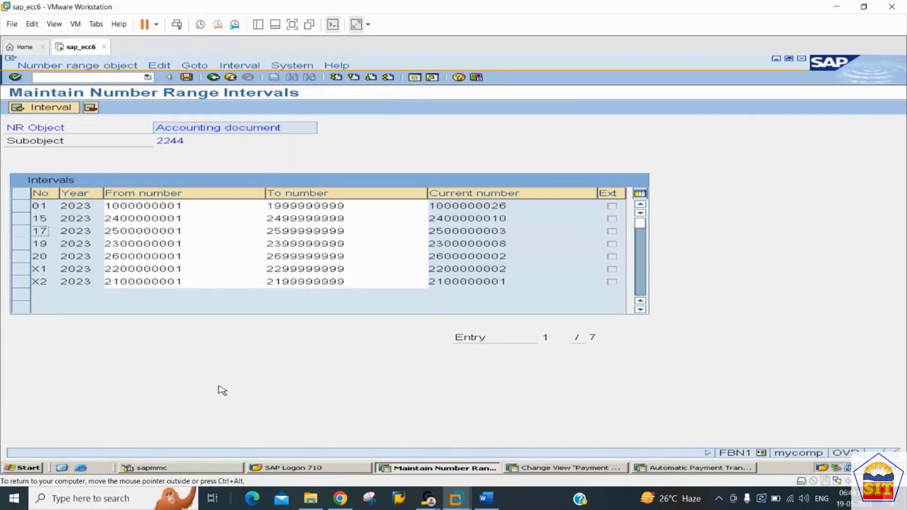
{"action": "left_click", "coordinate": [487, 499]}
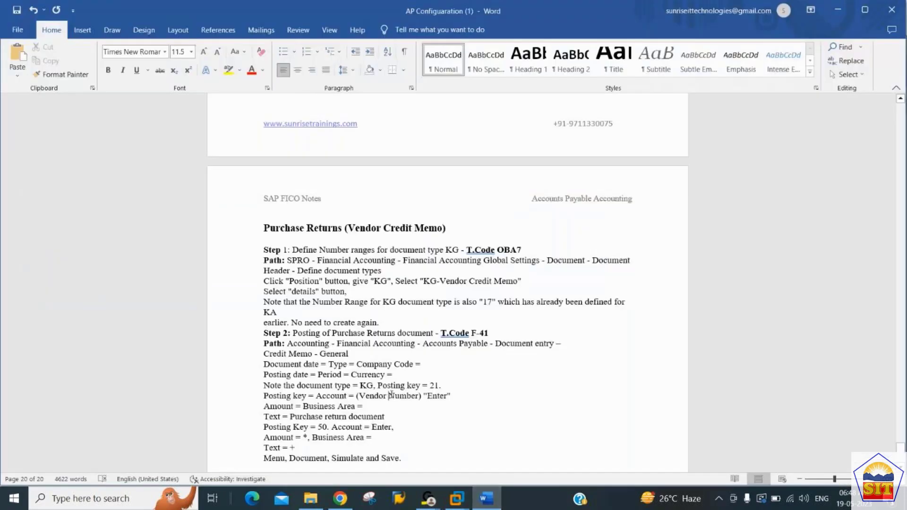
{"action": "left_click", "coordinate": [457, 499]}
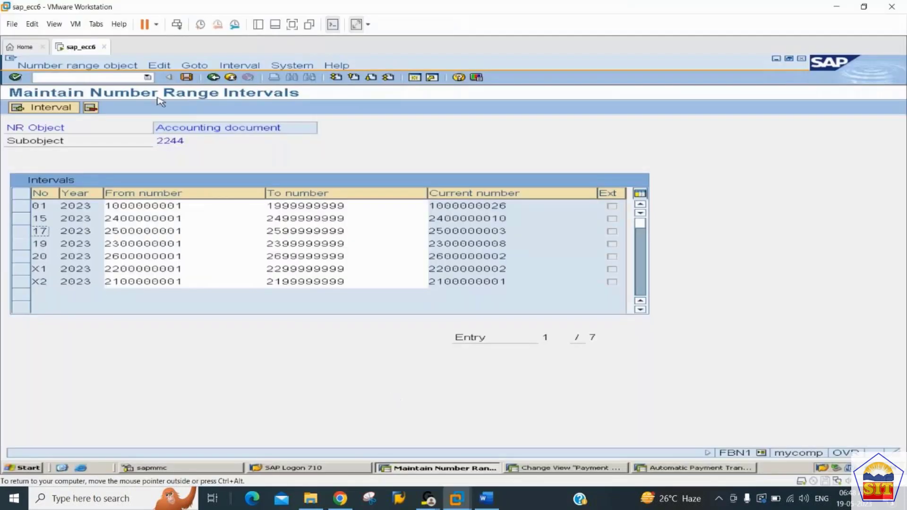
Start a vendor invoice with transaction F-43, using document date 19.05.2023 and vendor Canon Printers.
{"action": "left_click", "coordinate": [109, 76]}
{"action": "type", "text": "/nf-4"}
{"action": "key", "text": "Return"}
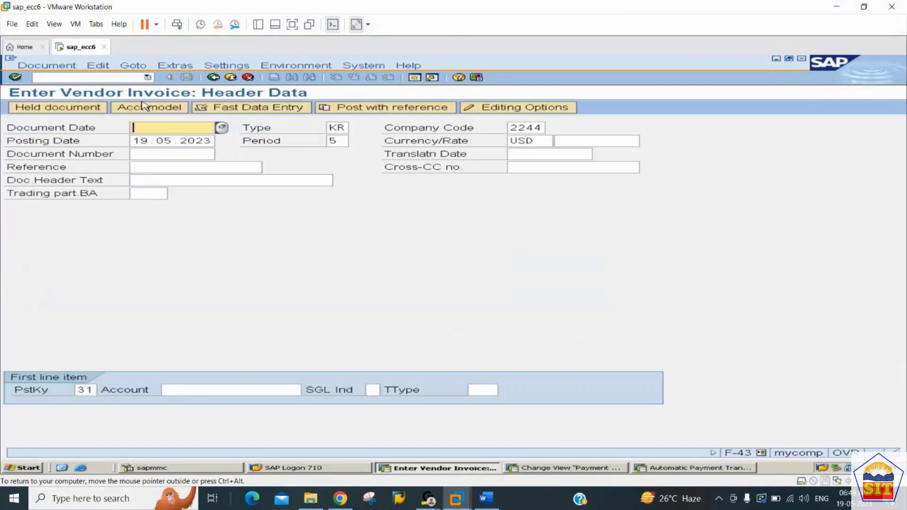
{"action": "key", "text": "Return"}
{"action": "key", "text": "Tab"}
{"action": "key", "text": "Tab"}
{"action": "key", "text": "Tab"}
{"action": "key", "text": "Tab"}
{"action": "key", "text": "Tab"}
{"action": "key", "text": "Tab"}
{"action": "key", "text": "Tab"}
{"action": "key", "text": "Tab"}
{"action": "key", "text": "Tab"}
{"action": "key", "text": "Tab"}
{"action": "key", "text": "Tab"}
{"action": "key", "text": "Tab"}
{"action": "key", "text": "Tab"}
{"action": "key", "text": "Tab"}
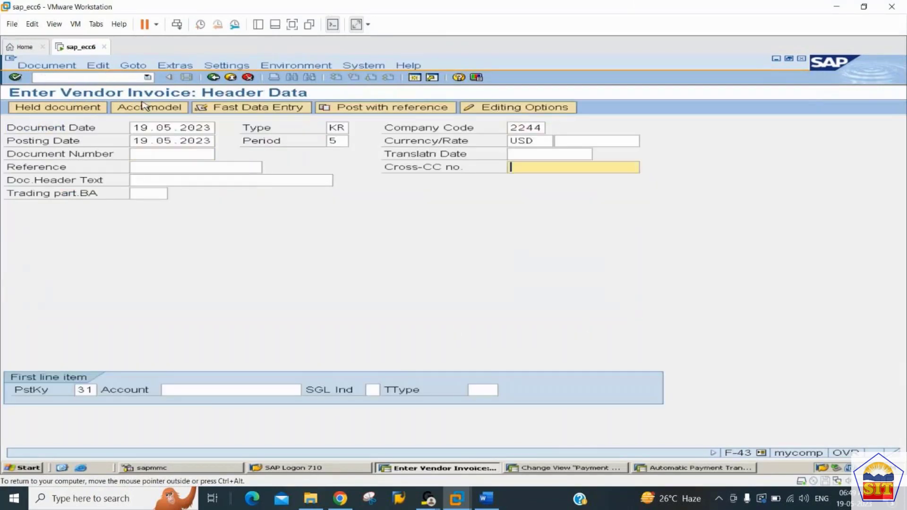
{"action": "key", "text": "BackSpace"}
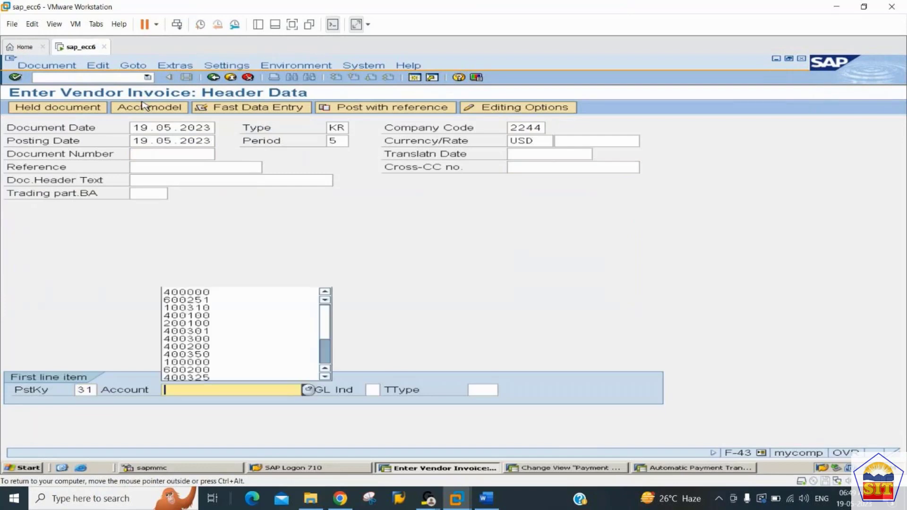
{"action": "key", "text": "Down"}
{"action": "key", "text": "Down"}
{"action": "key", "text": "Return"}
{"action": "key", "text": "Return"}
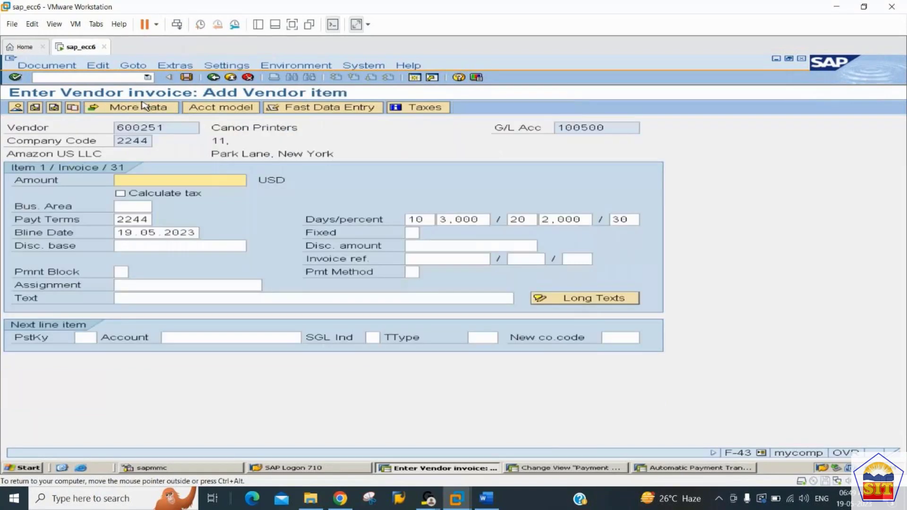
Fill in the vendor item with amount 21000, payment terms 0001 and the text "purchase invoice".
{"action": "type", "text": "21000"}
{"action": "key", "text": "Tab"}
{"action": "key", "text": "Tab"}
{"action": "key", "text": "Tab"}
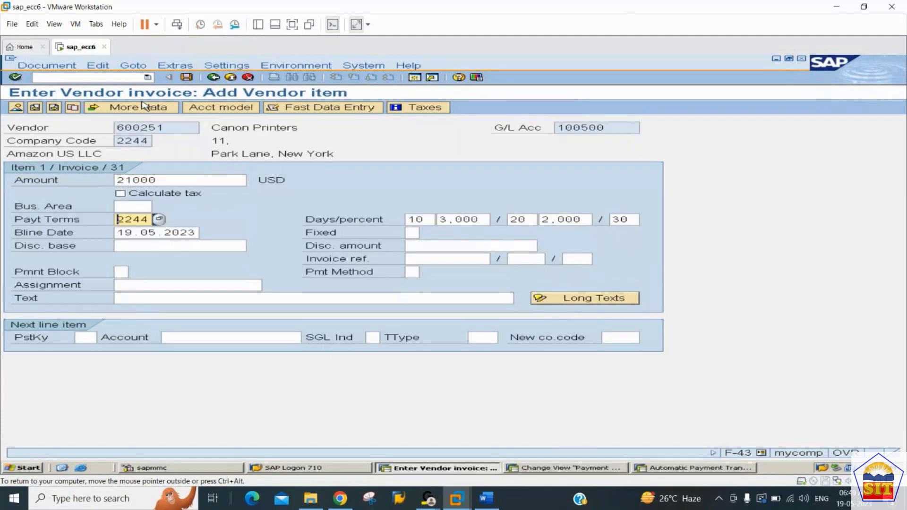
{"action": "type", "text": "0001"}
{"action": "key", "text": "Tab"}
{"action": "key", "text": "Tab"}
{"action": "key", "text": "Tab"}
{"action": "key", "text": "Tab"}
{"action": "key", "text": "Tab"}
{"action": "key", "text": "Tab"}
{"action": "key", "text": "Tab"}
{"action": "key", "text": "Tab"}
{"action": "key", "text": "Tab"}
{"action": "key", "text": "Tab"}
{"action": "key", "text": "Tab"}
{"action": "key", "text": "Tab"}
{"action": "key", "text": "Tab"}
{"action": "key", "text": "Tab"}
{"action": "key", "text": "Tab"}
{"action": "key", "text": "Tab"}
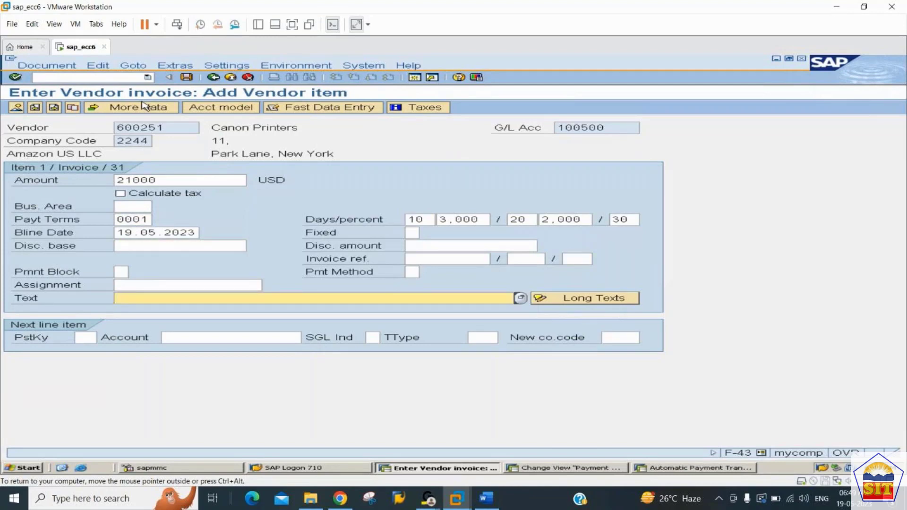
{"action": "type", "text": "pu"}
{"action": "key", "text": "Down"}
{"action": "key", "text": "Tab"}
Add a next line item with posting key 40 for the Raw Material Consumption G/L account.
{"action": "type", "text": "40"}
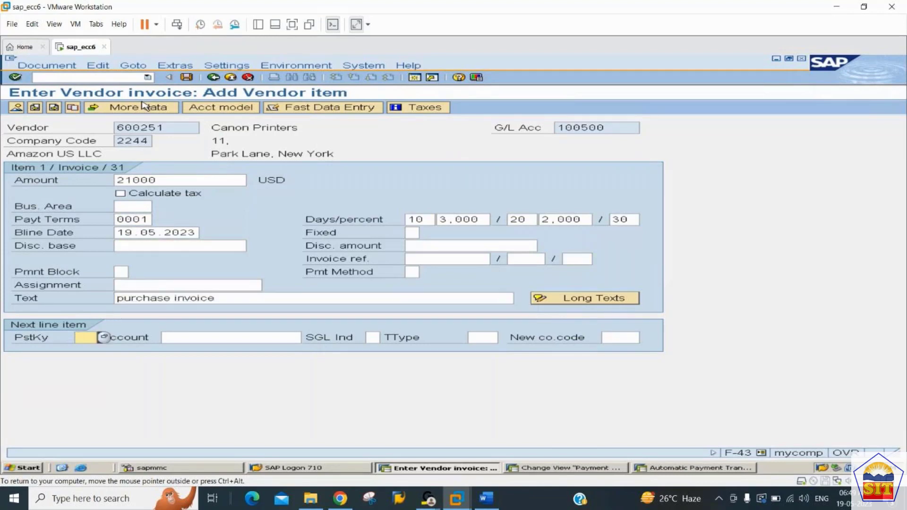
{"action": "key", "text": "Tab"}
{"action": "key", "text": "Down"}
{"action": "key", "text": "Down"}
{"action": "key", "text": "Return"}
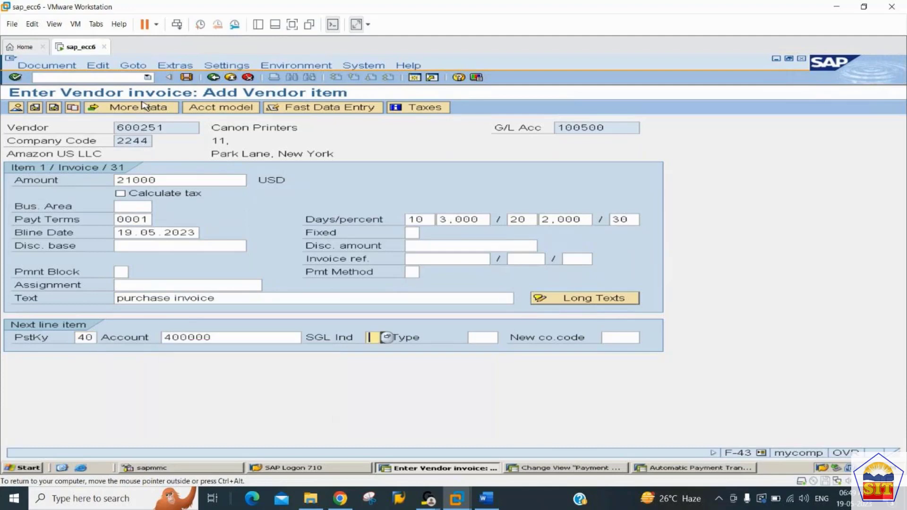
{"action": "key", "text": "Return"}
{"action": "key", "text": "Return"}
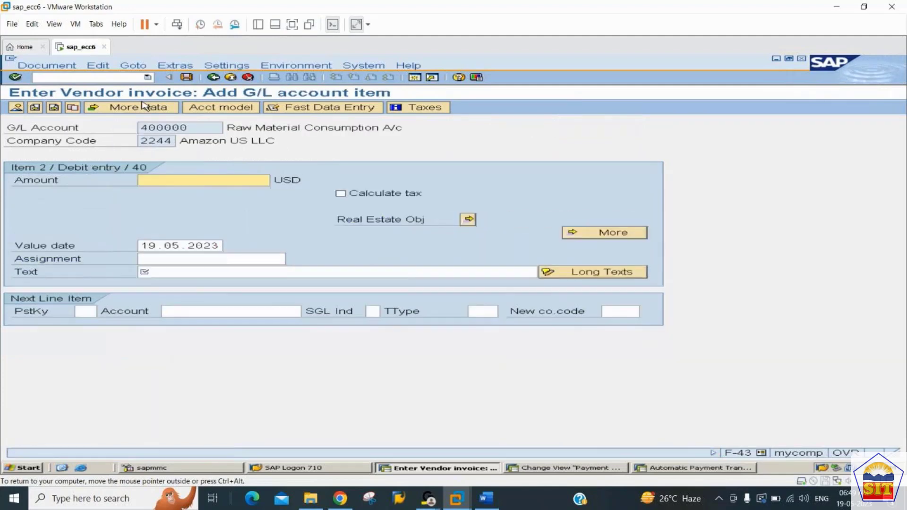
Complete the G/L item with amount * and text +, display the document overview and post the vendor invoice.
{"action": "type", "text": "*"}
{"action": "key", "text": "Tab"}
{"action": "key", "text": "Tab"}
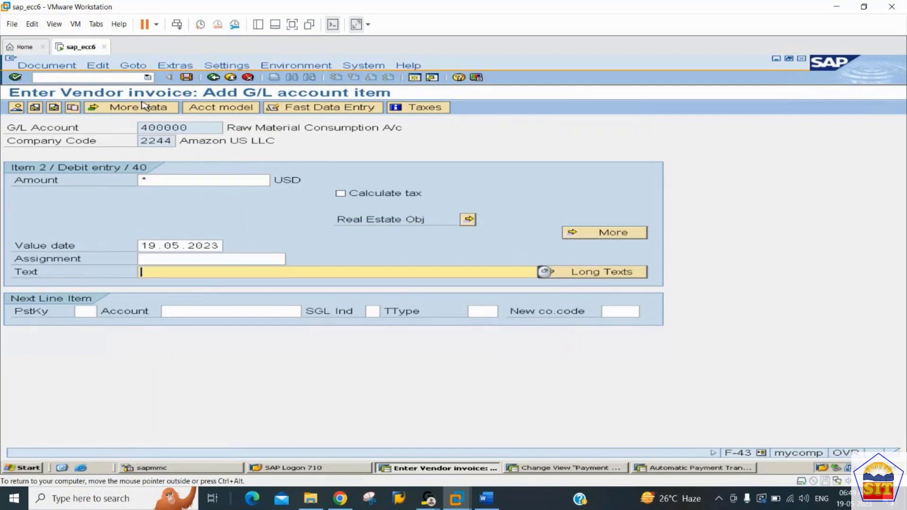
{"action": "type", "text": "+"}
{"action": "key", "text": "Return"}
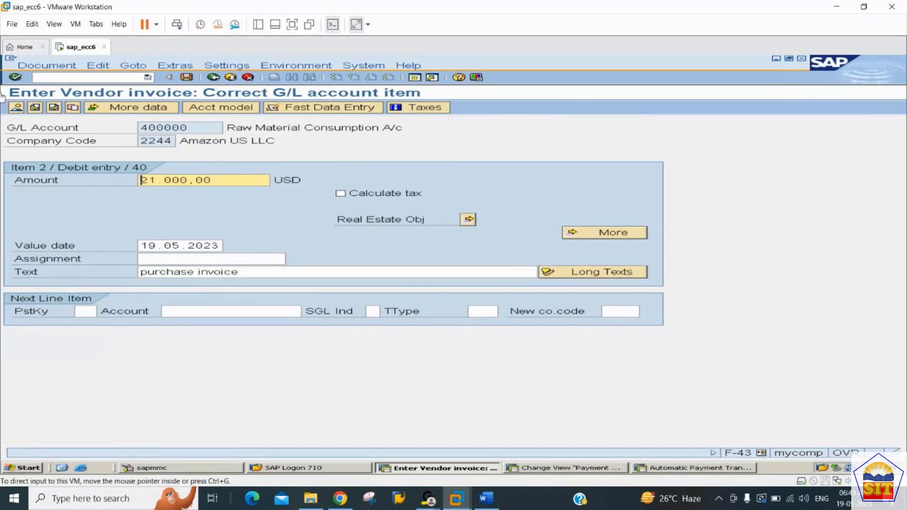
{"action": "left_click", "coordinate": [15, 106]}
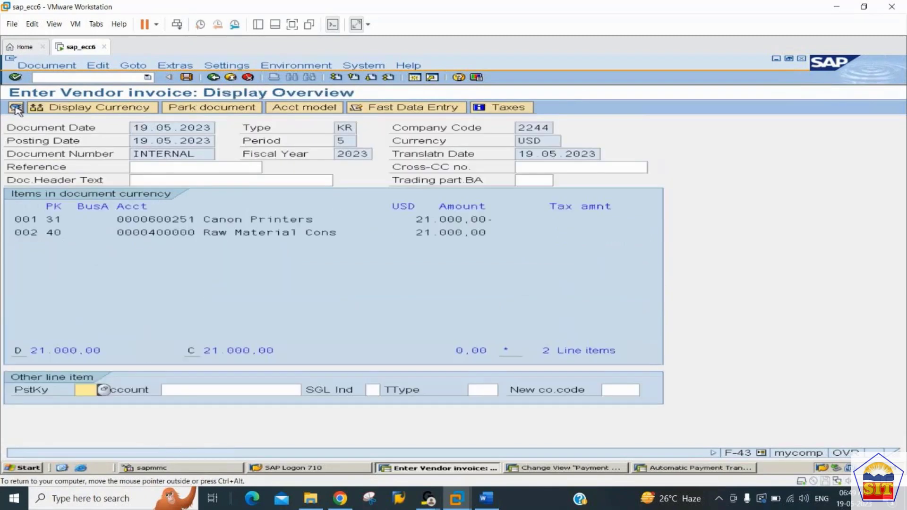
{"action": "key", "text": "ctrl+s"}
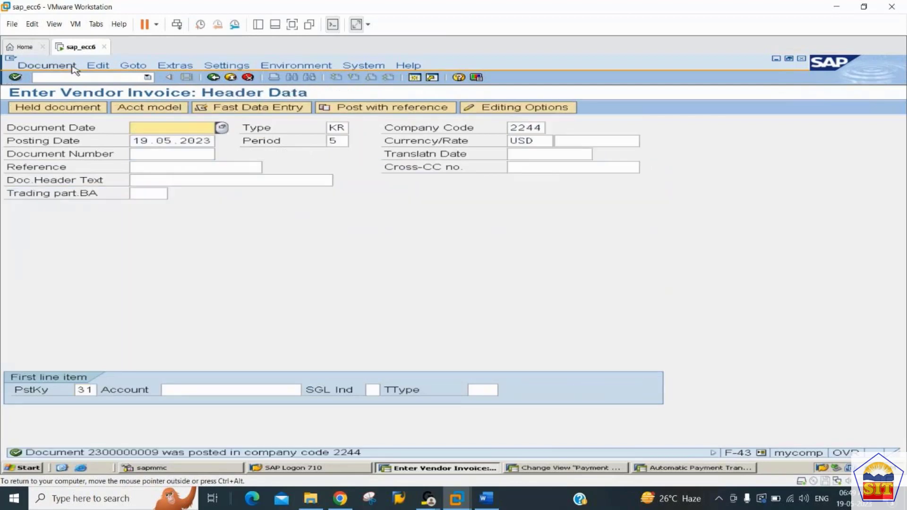
Open vendor credit memo entry with transaction F-41 and consult its posting steps in the Word notes.
{"action": "left_click", "coordinate": [76, 76]}
{"action": "type", "text": "/nf"}
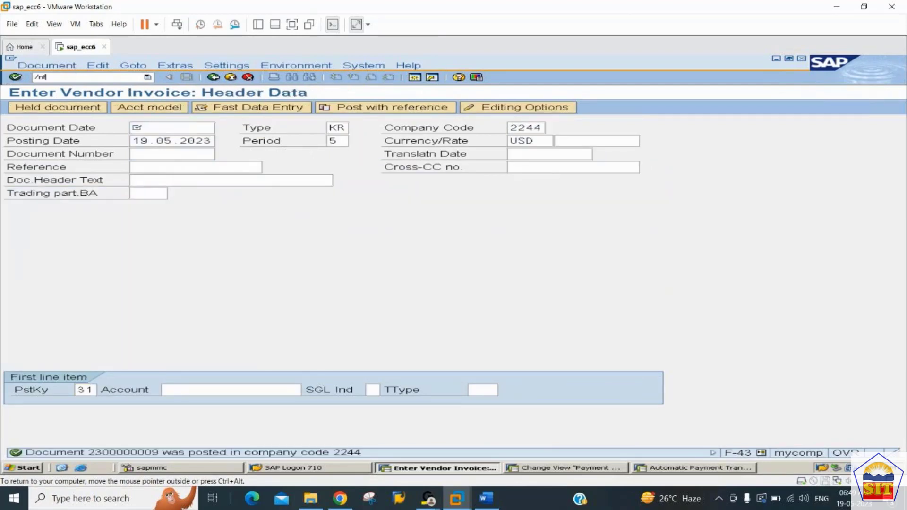
{"action": "type", "text": "-41"}
{"action": "key", "text": "Return"}
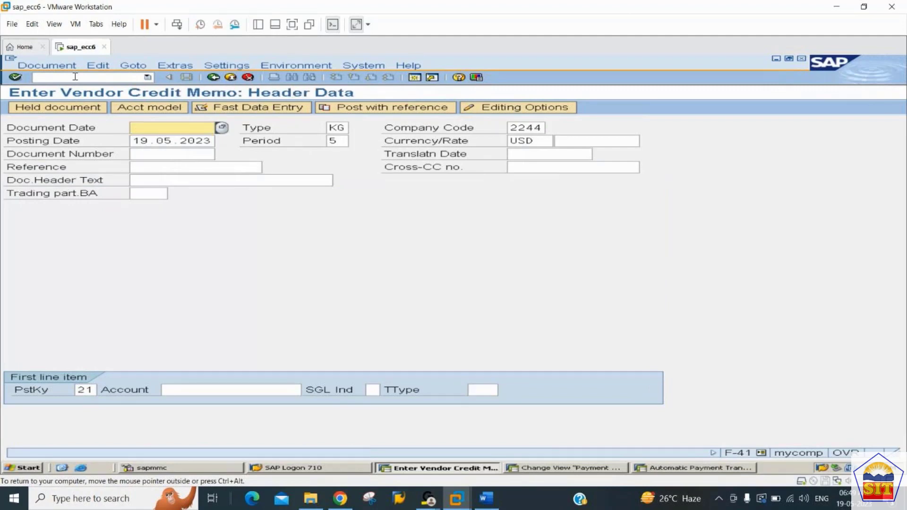
{"action": "key", "text": "alt+Tab"}
{"action": "key", "text": "alt+Tab"}
{"action": "left_click", "coordinate": [488, 504]}
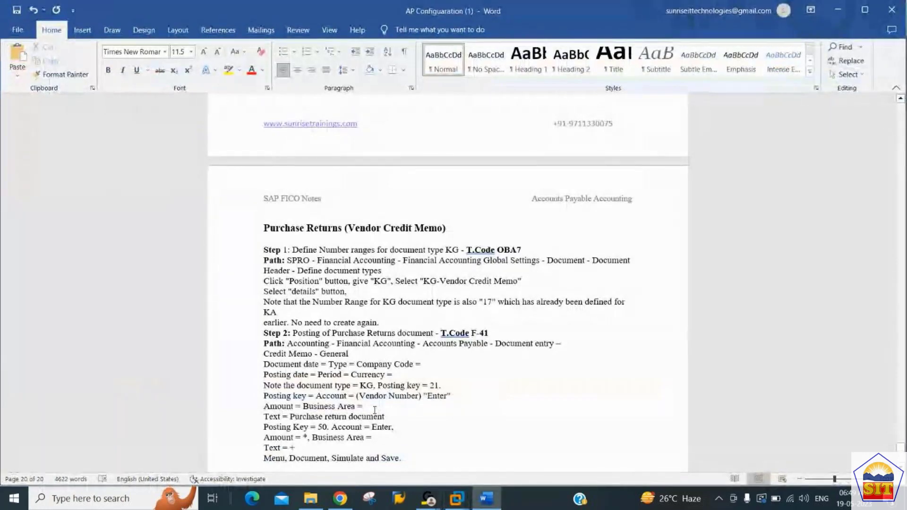
Switch back to SAP and set the credit memo's document date to 19.05.2023.
{"action": "key", "text": "alt+Tab"}
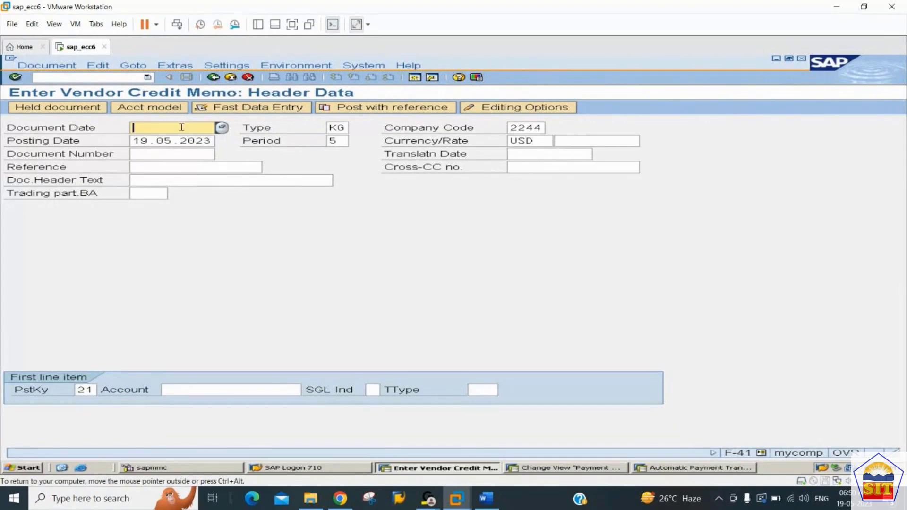
{"action": "type", "text": "19"}
{"action": "key", "text": "Down"}
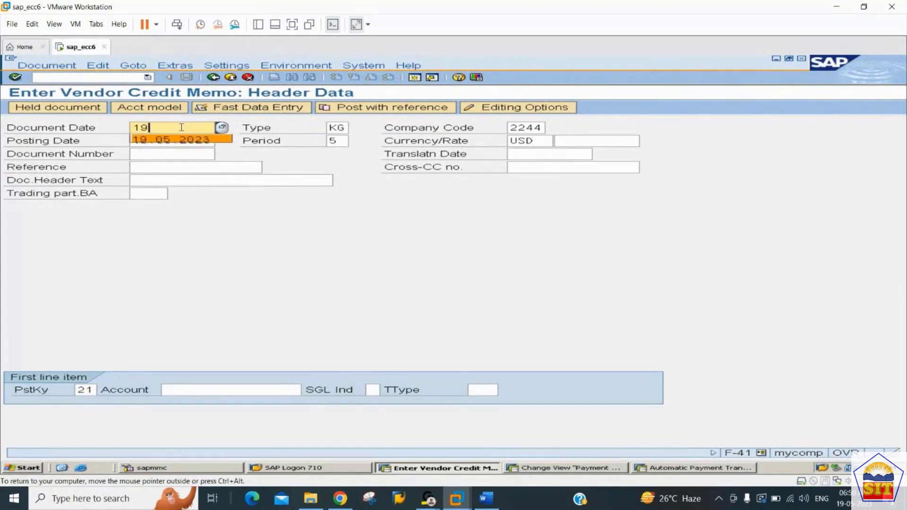
{"action": "key", "text": "Return"}
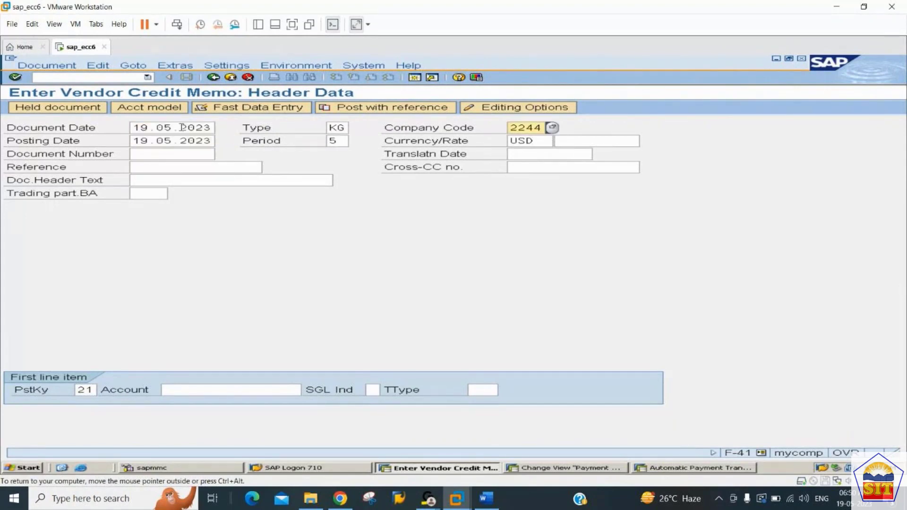
Enter the Canon Printers vendor account for the first line item with posting key 21 and proceed to the vendor item.
{"action": "key", "text": "Tab"}
{"action": "key", "text": "Tab"}
{"action": "key", "text": "Tab"}
{"action": "key", "text": "Tab"}
{"action": "key", "text": "Tab"}
{"action": "key", "text": "Tab"}
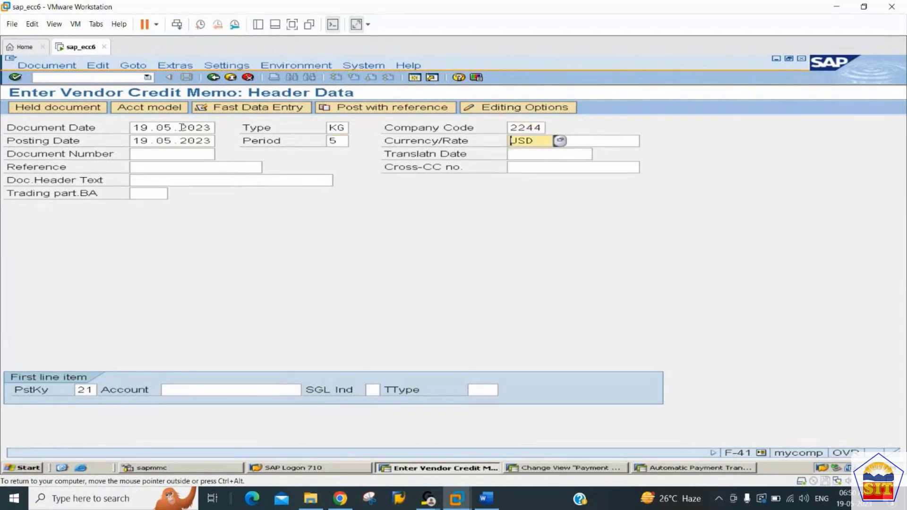
{"action": "key", "text": "Tab"}
{"action": "key", "text": "Tab"}
{"action": "key", "text": "Tab"}
{"action": "key", "text": "Tab"}
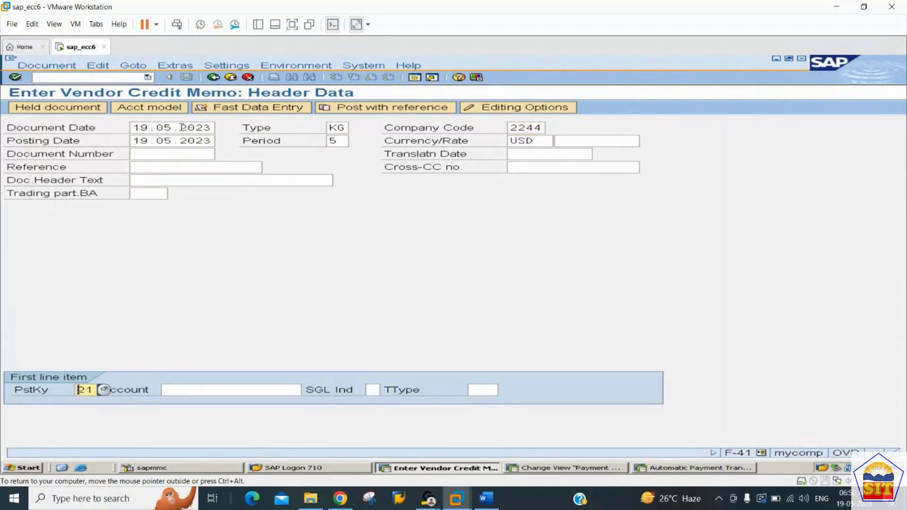
{"action": "key", "text": "shift+Tab"}
{"action": "key", "text": "Tab"}
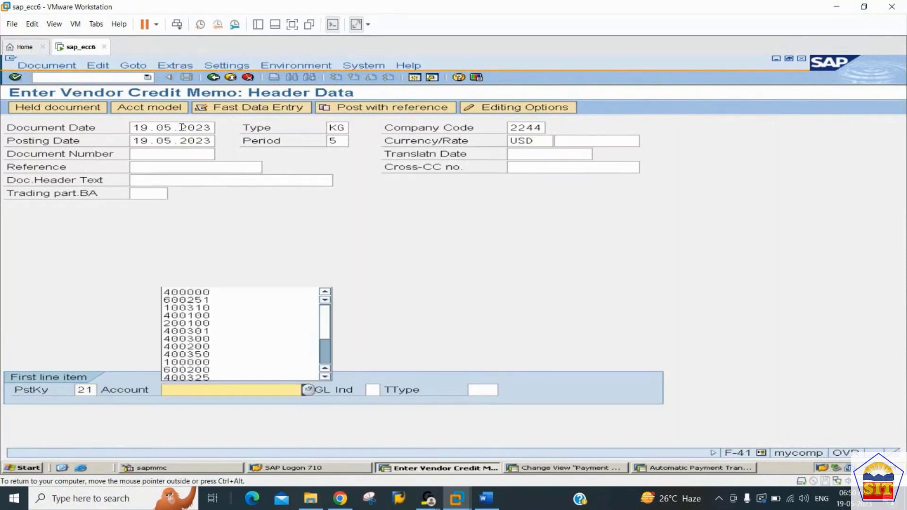
{"action": "key", "text": "Down"}
{"action": "key", "text": "Down"}
{"action": "key", "text": "Tab"}
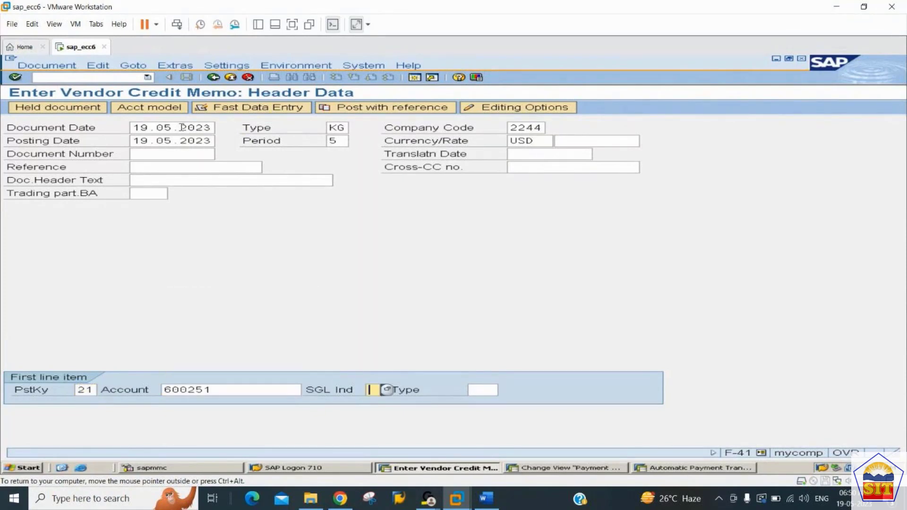
{"action": "key", "text": "Return"}
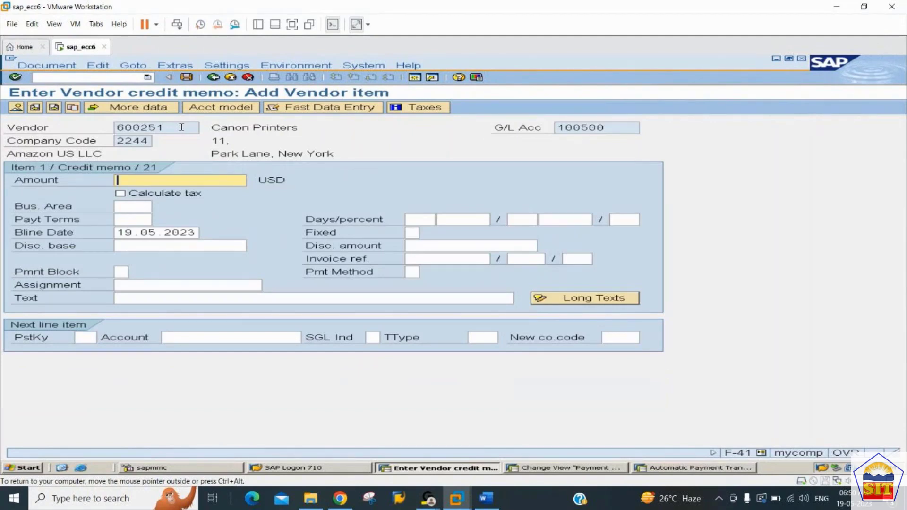
Fill in the vendor item with amount 3000 and the text "purchase return".
{"action": "type", "text": "3000"}
{"action": "key", "text": "Tab"}
{"action": "key", "text": "Tab"}
{"action": "key", "text": "Tab"}
{"action": "key", "text": "Tab"}
{"action": "key", "text": "Tab"}
{"action": "key", "text": "Tab"}
{"action": "key", "text": "Tab"}
{"action": "key", "text": "Tab"}
{"action": "key", "text": "Tab"}
{"action": "key", "text": "Tab"}
{"action": "key", "text": "Tab"}
{"action": "key", "text": "Tab"}
{"action": "key", "text": "Tab"}
{"action": "key", "text": "Tab"}
{"action": "key", "text": "Tab"}
{"action": "key", "text": "Tab"}
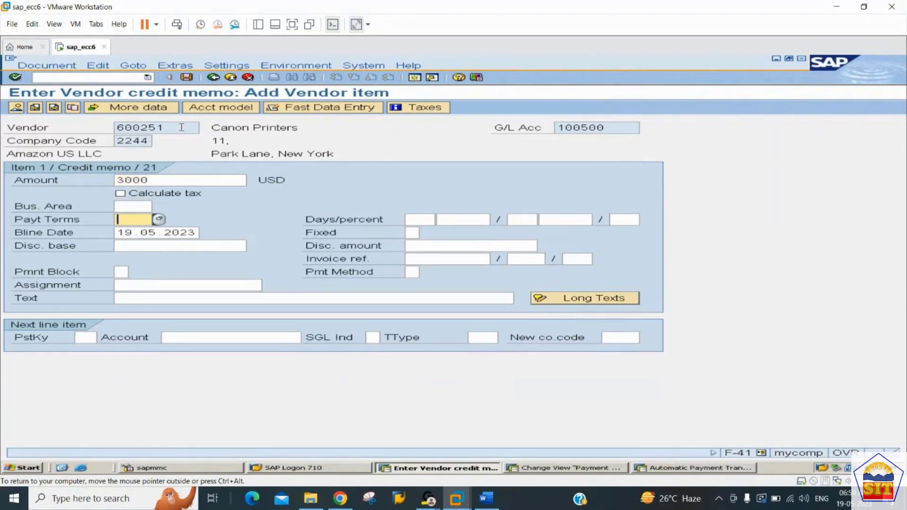
{"action": "key", "text": "Tab"}
{"action": "key", "text": "Tab"}
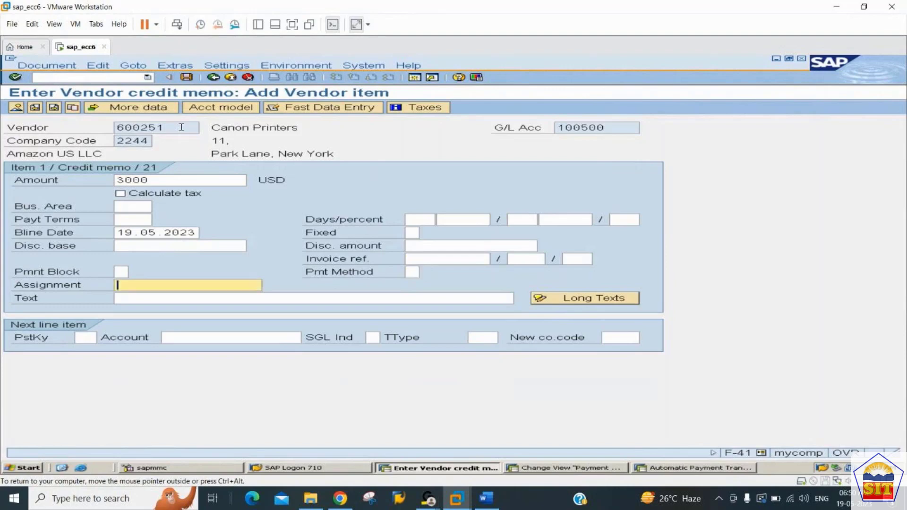
{"action": "type", "text": "pu"}
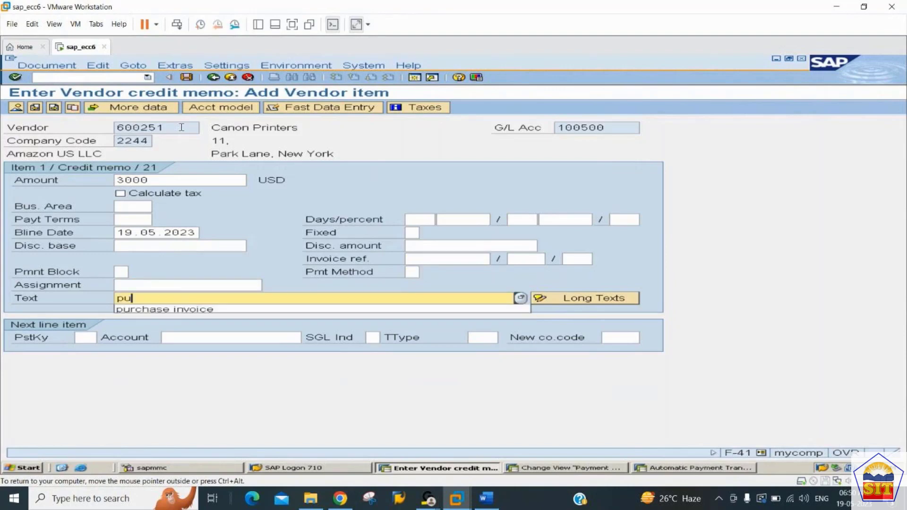
{"action": "type", "text": "rchase return"}
{"action": "key", "text": "Tab"}
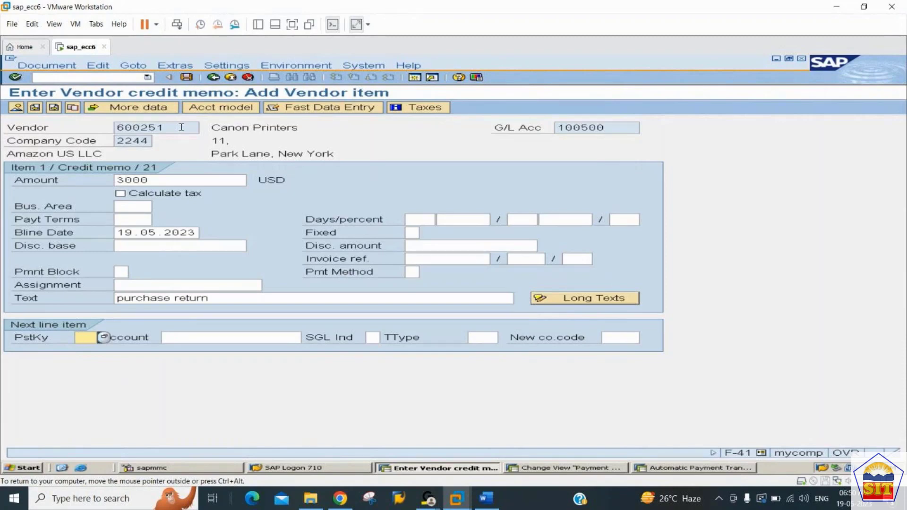
Add a next line item with posting key 50 for the Raw Material Consumption G/L account.
{"action": "type", "text": "50"}
{"action": "key", "text": "Tab"}
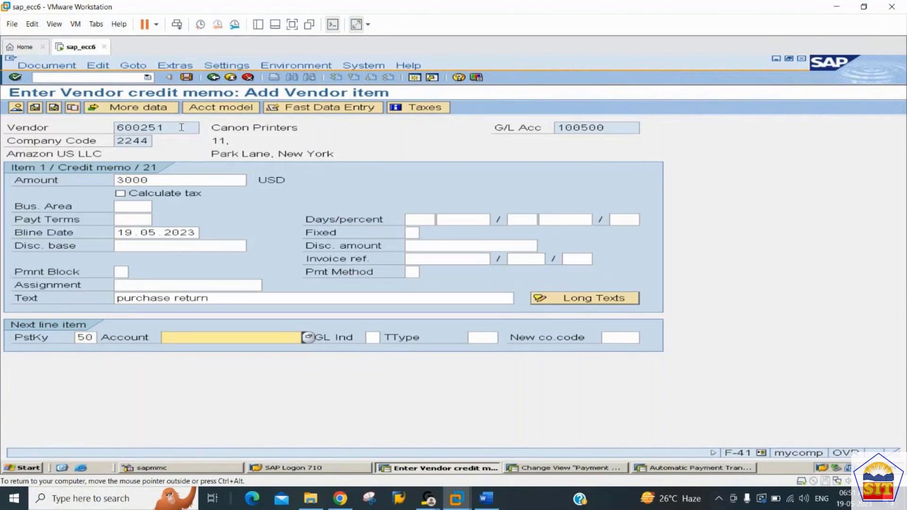
{"action": "type", "text": "40"}
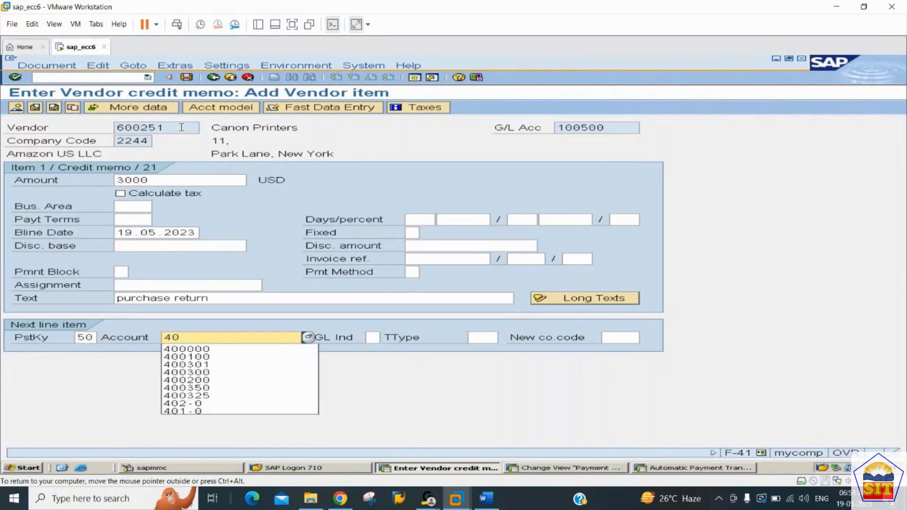
{"action": "key", "text": "Down"}
{"action": "key", "text": "Return"}
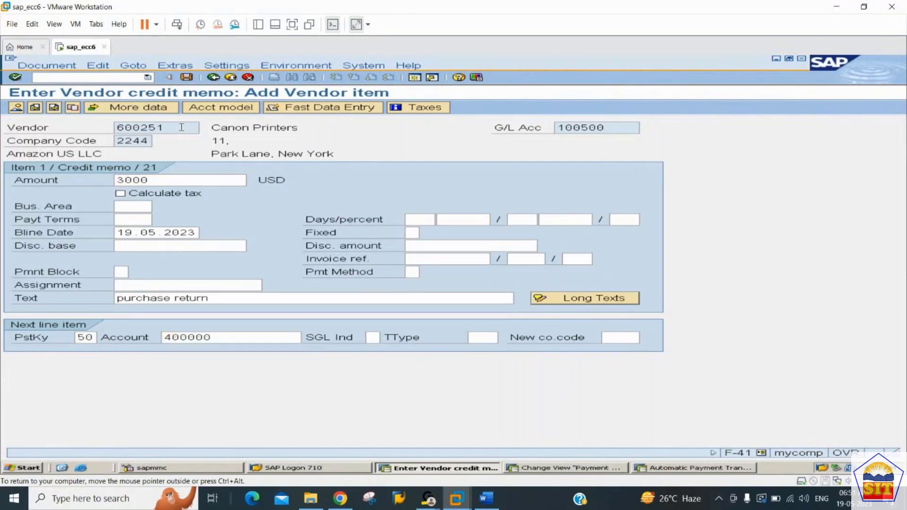
{"action": "key", "text": "Return"}
Complete the G/L item with amount * and the text "purchase return".
{"action": "type", "text": "*"}
{"action": "key", "text": "Tab"}
{"action": "key", "text": "Tab"}
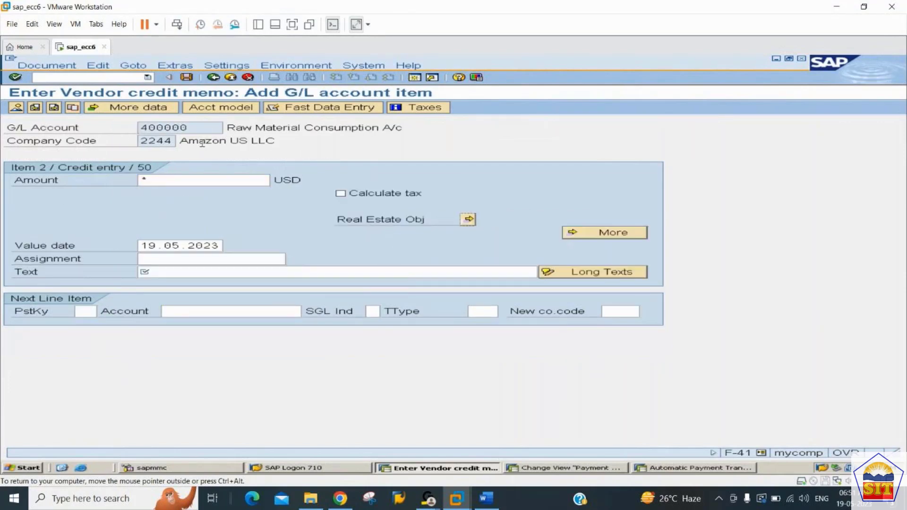
{"action": "key", "text": "Tab"}
{"action": "key", "text": "Tab"}
{"action": "type", "text": "purchase return"}
{"action": "key", "text": "Return"}
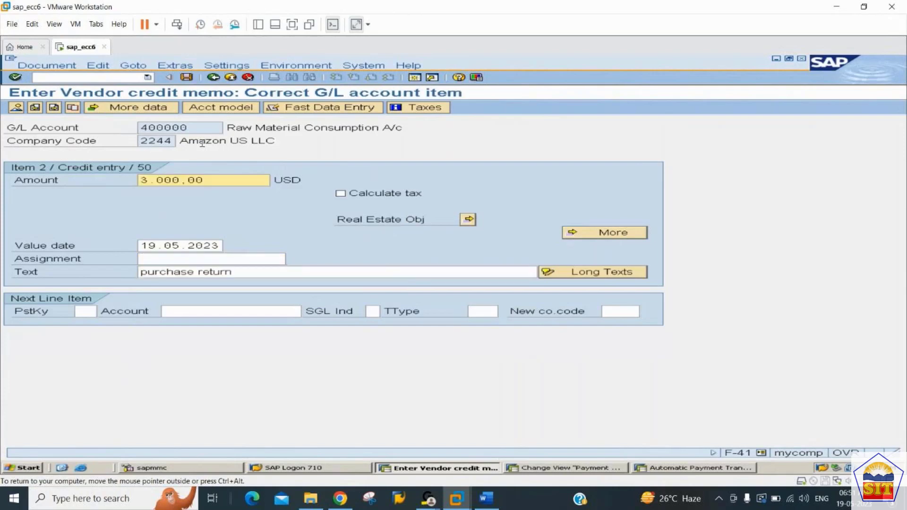
Display the document overview, check both line items and post the vendor credit memo.
{"action": "left_click", "coordinate": [18, 108]}
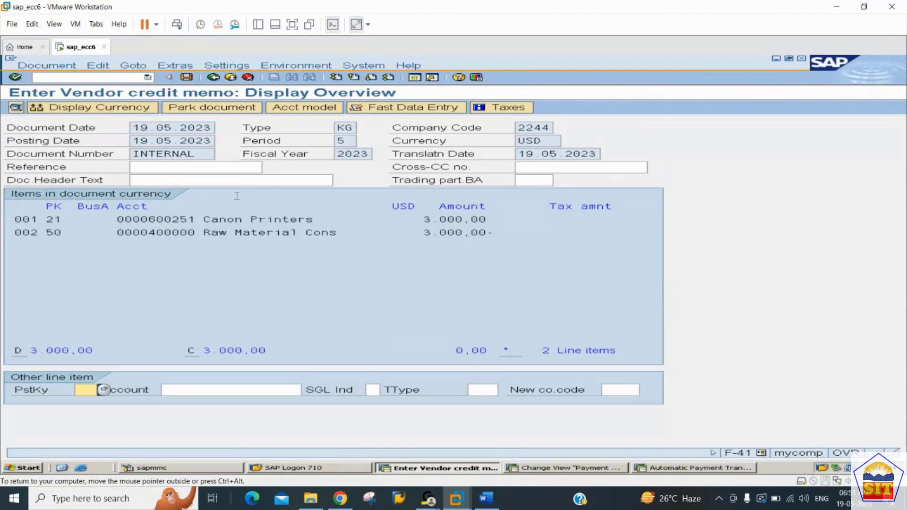
{"action": "left_click", "coordinate": [250, 220]}
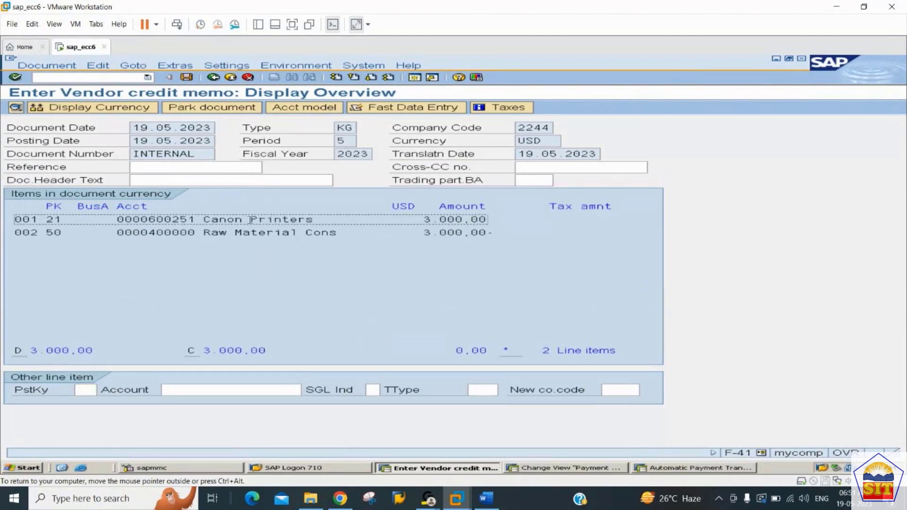
{"action": "left_click", "coordinate": [205, 233]}
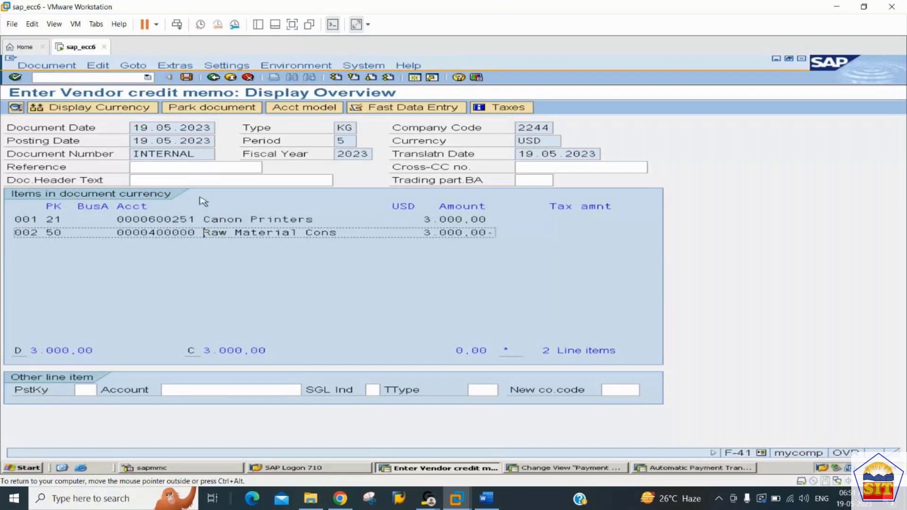
{"action": "left_click", "coordinate": [188, 77]}
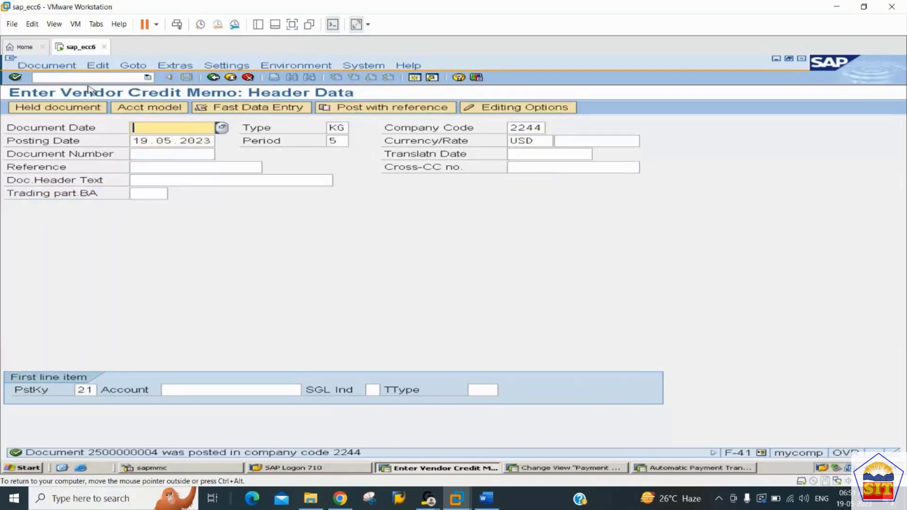
Open transaction FBL1N and list the Canon Printers vendor's open items in company code 2244 at 19.05.2023.
{"action": "left_click", "coordinate": [84, 78]}
{"action": "type", "text": "/nfb"}
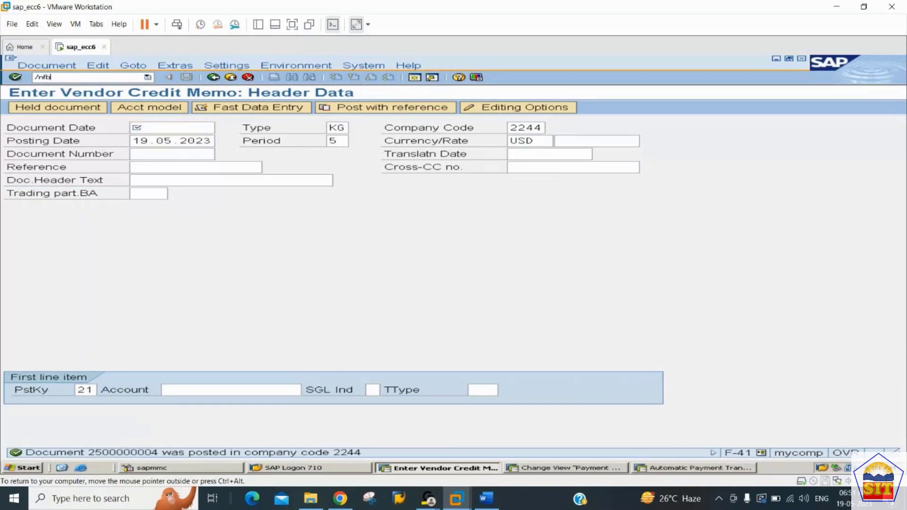
{"action": "type", "text": "l1n"}
{"action": "key", "text": "Return"}
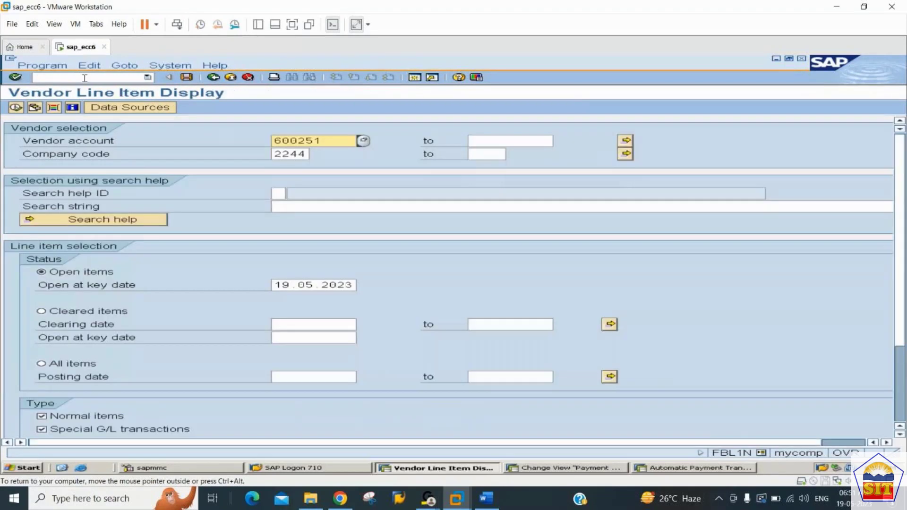
{"action": "left_click", "coordinate": [15, 108]}
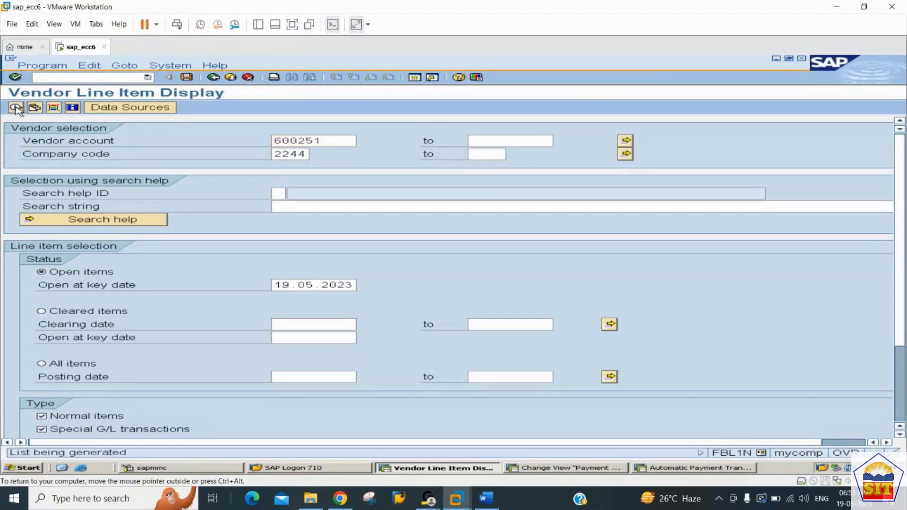
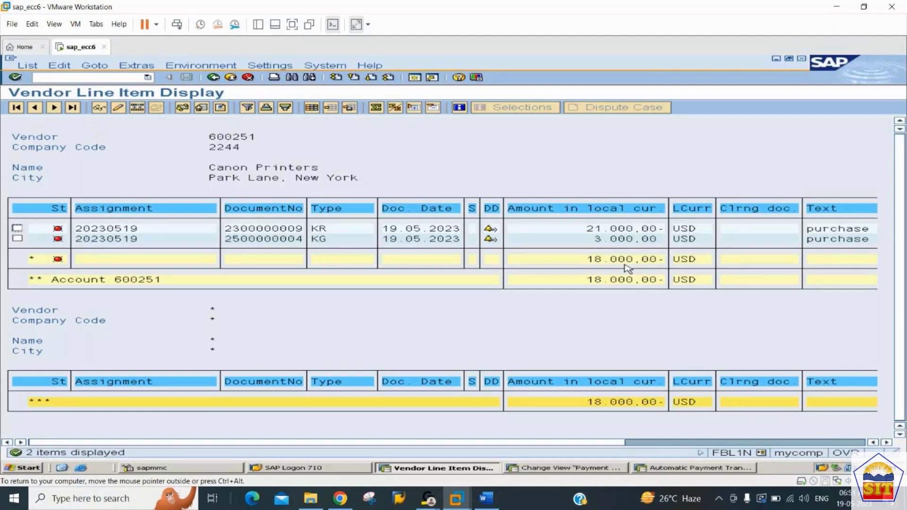
{"action": "left_click", "coordinate": [126, 77]}
{"action": "type", "text": "/on"}
{"action": "key", "text": "BackSpace"}
{"action": "key", "text": "BackSpace"}
Switch to the Automatic Payment Transactions session and start a new run dated 19.05.2023 with identification 2244B.
{"action": "left_click", "coordinate": [677, 469]}
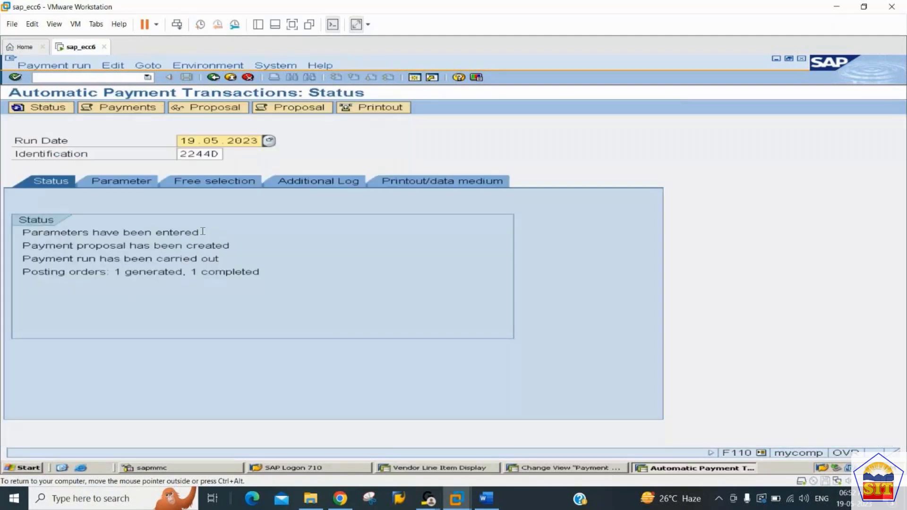
{"action": "key", "text": "Tab"}
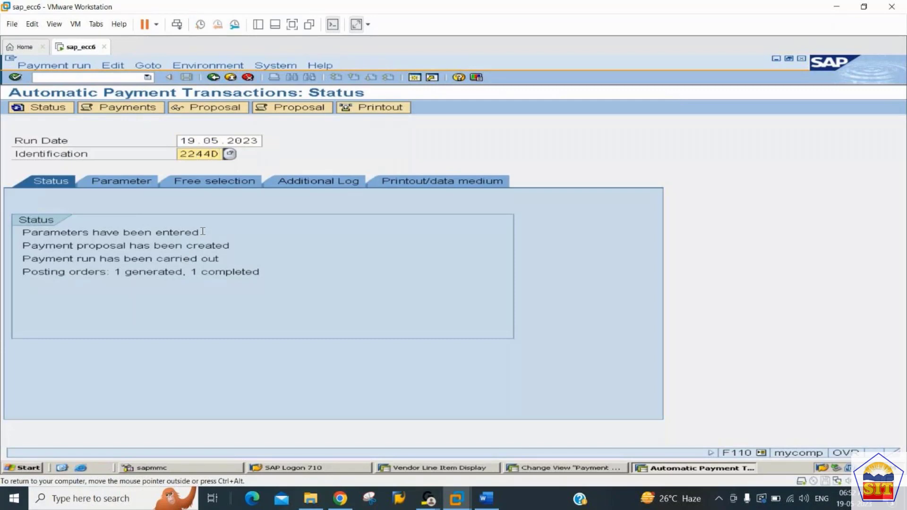
{"action": "key", "text": "BackSpace"}
{"action": "type", "text": "B"}
{"action": "key", "text": "Return"}
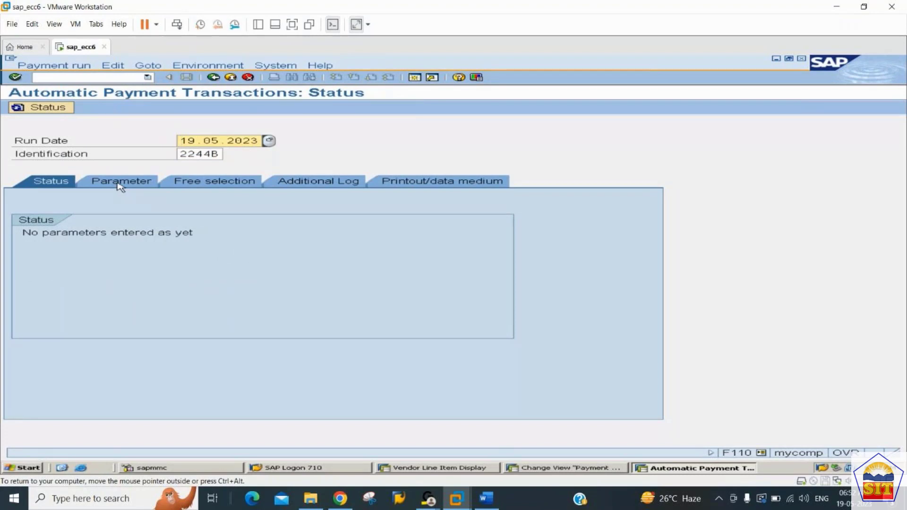
Copy the payment run parameters from the reference run dated 19.05.2023 with identification 2244C.
{"action": "left_click", "coordinate": [120, 182]}
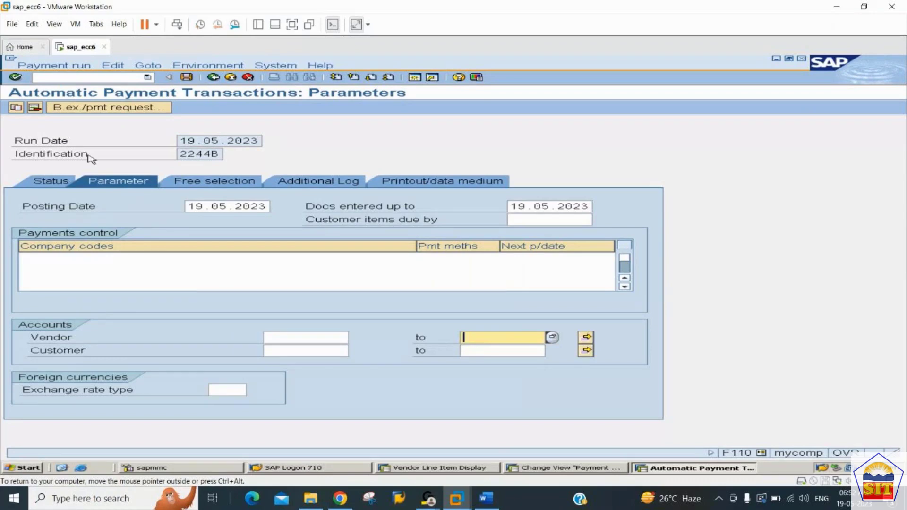
{"action": "left_click", "coordinate": [16, 108]}
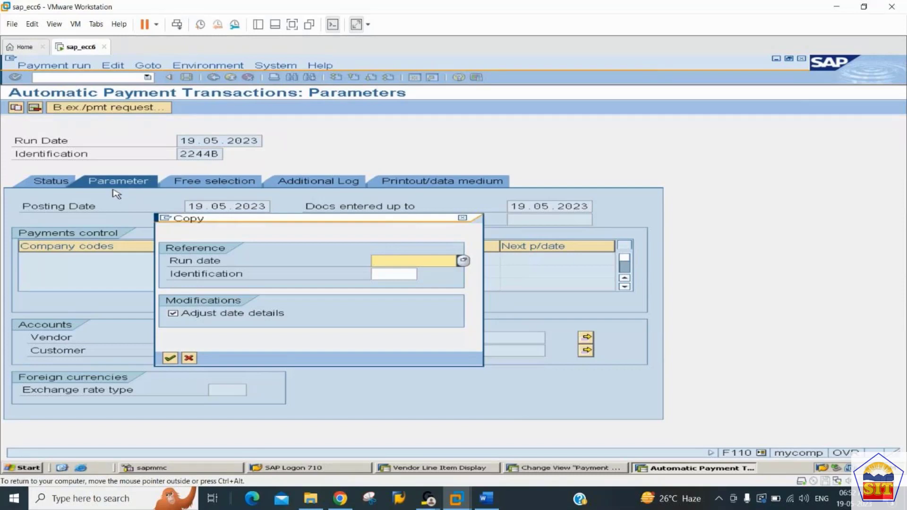
{"action": "type", "text": "19.05.2023"}
{"action": "key", "text": "Tab"}
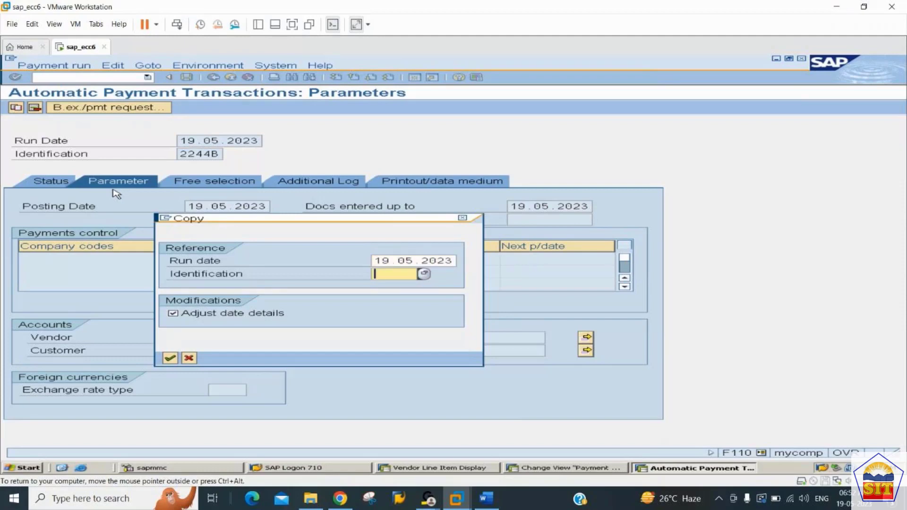
{"action": "type", "text": "2244C"}
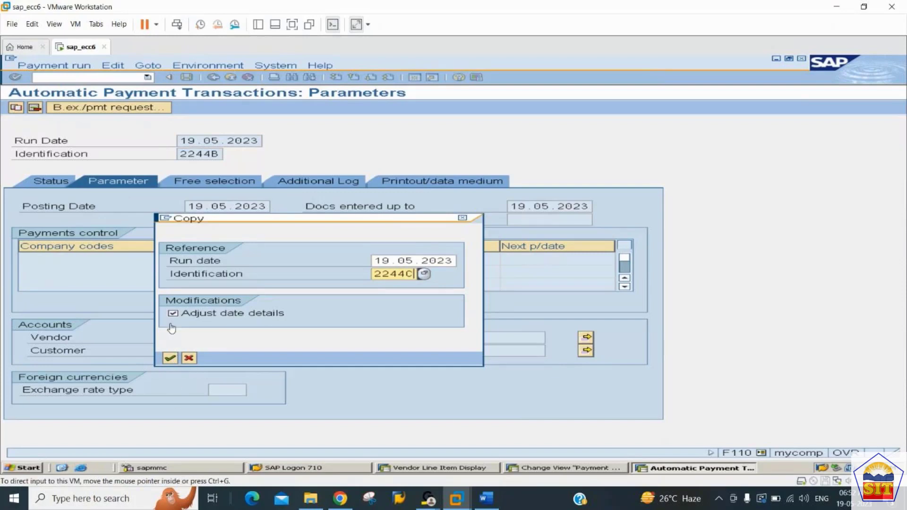
{"action": "left_click", "coordinate": [170, 359]}
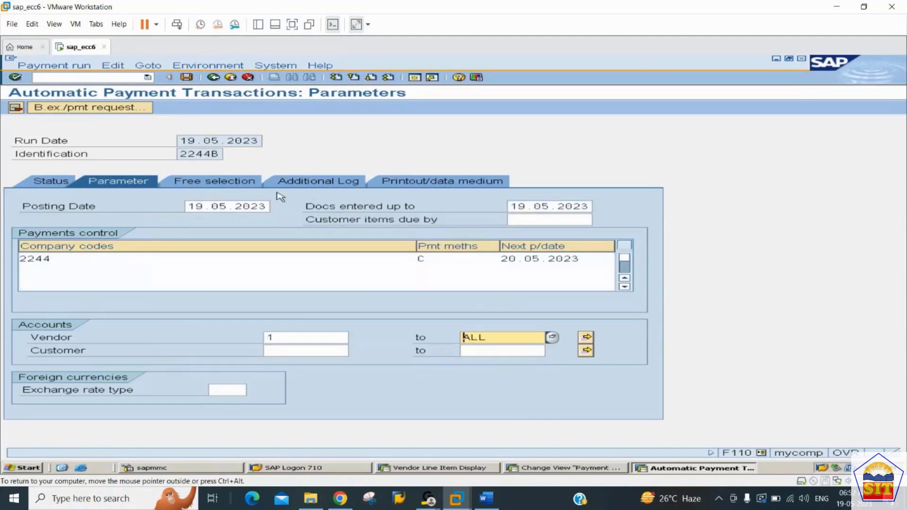
Review the additional log settings of run 2244B and save the run's parameters.
{"action": "left_click", "coordinate": [305, 189]}
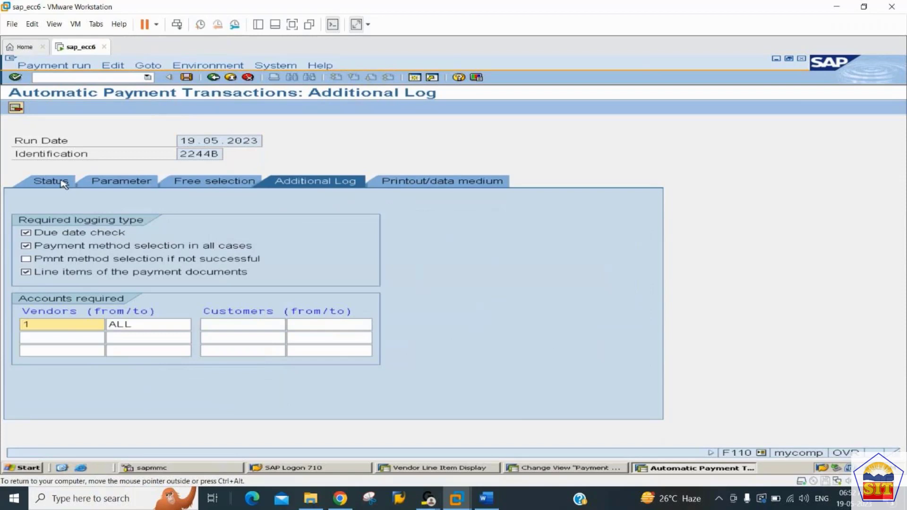
{"action": "left_click", "coordinate": [62, 183]}
{"action": "key", "text": "Return"}
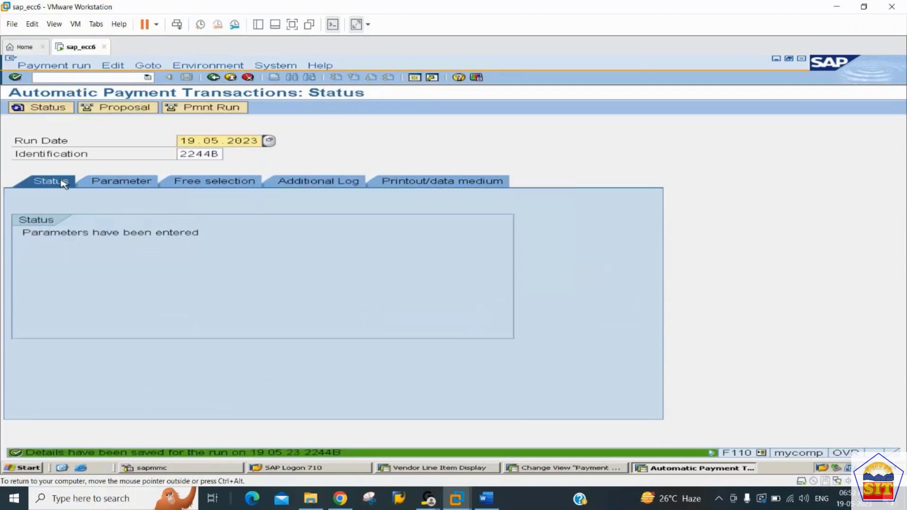
Schedule the payment proposal to start immediately, refresh its status and display the proposed payments.
{"action": "left_click", "coordinate": [118, 109]}
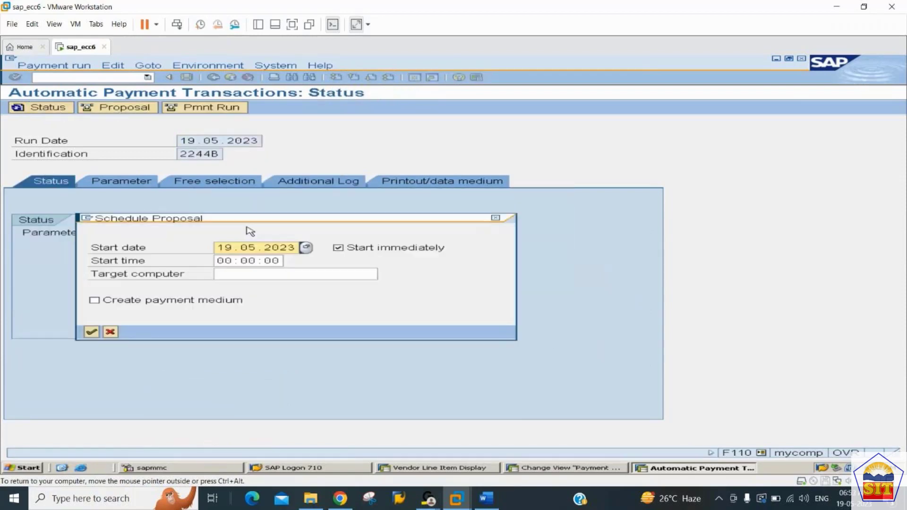
{"action": "key", "text": "Return"}
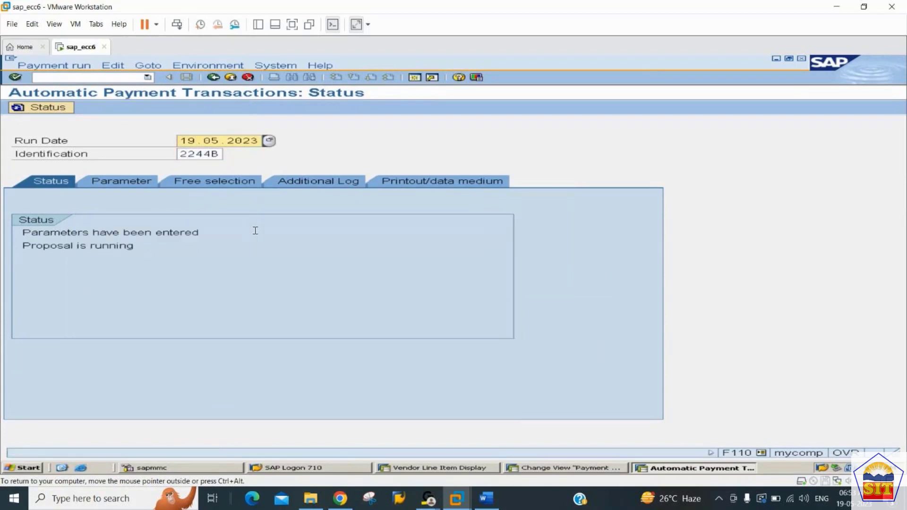
{"action": "key", "text": "Return"}
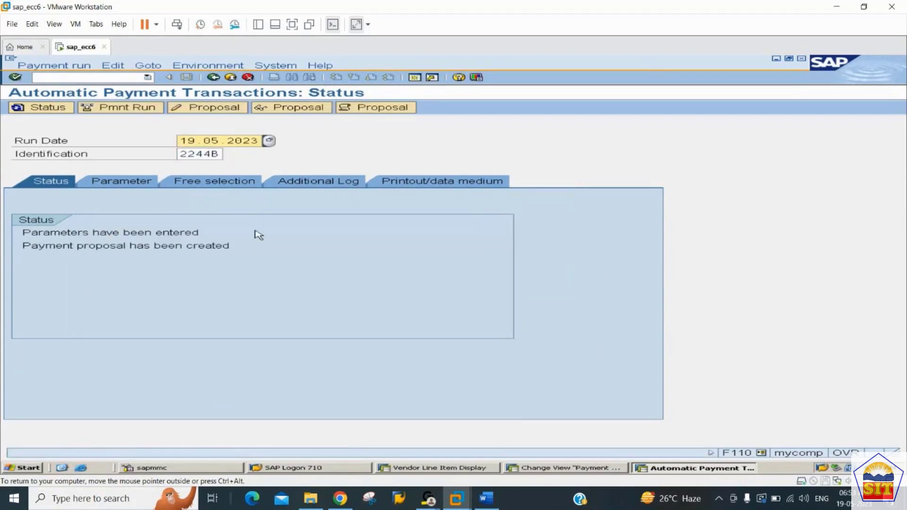
{"action": "left_click", "coordinate": [306, 109]}
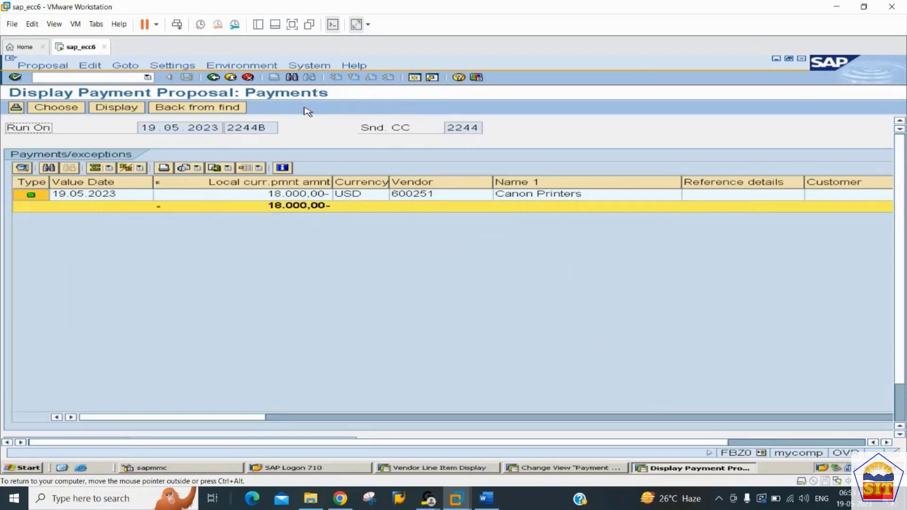
{"action": "left_click", "coordinate": [214, 78]}
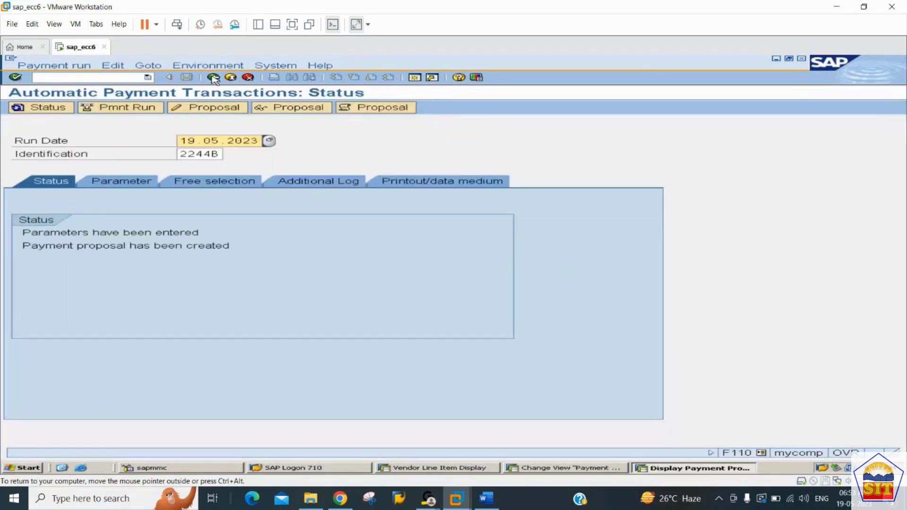
Schedule the payment run to start immediately and refresh the status until the run has been carried out.
{"action": "left_click", "coordinate": [122, 107]}
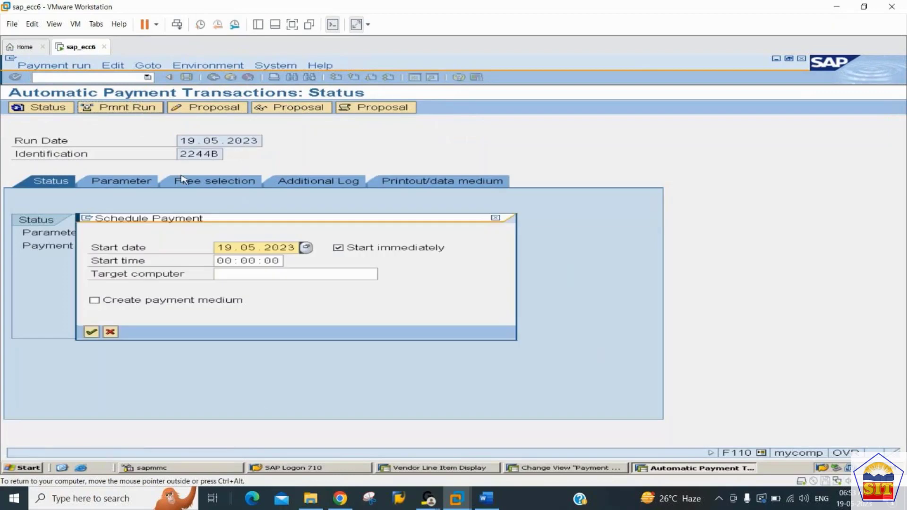
{"action": "key", "text": "Return"}
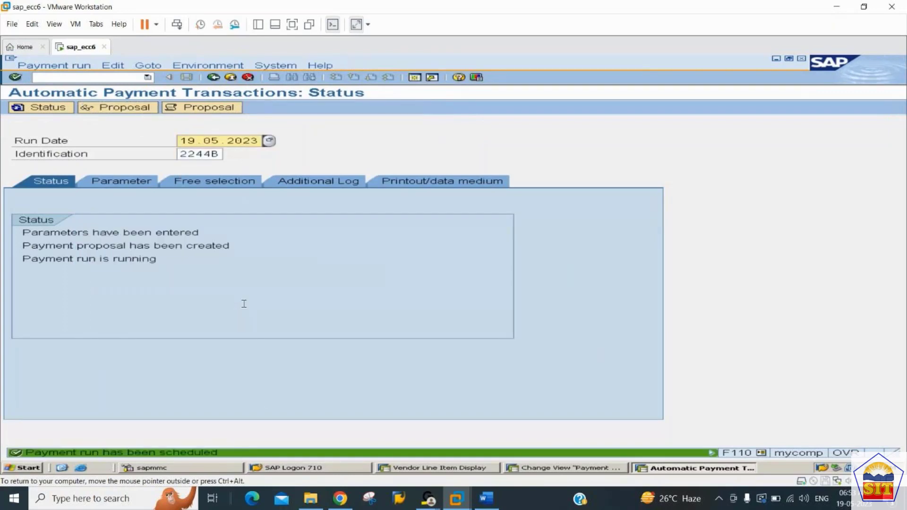
{"action": "key", "text": "Return"}
{"action": "key", "text": "Return"}
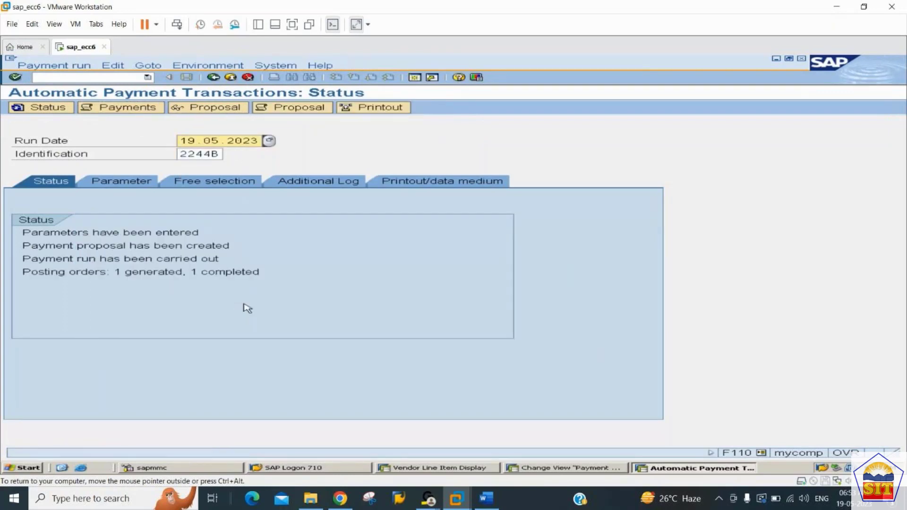
Switch to the Vendor Line Item Display session and refresh the Canon Printers open item list.
{"action": "key", "text": "alt+Tab"}
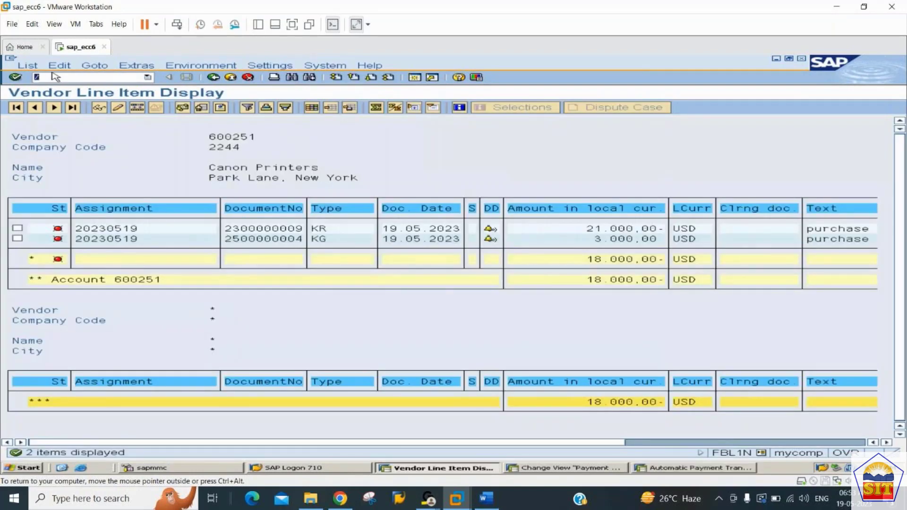
{"action": "left_click", "coordinate": [27, 65]}
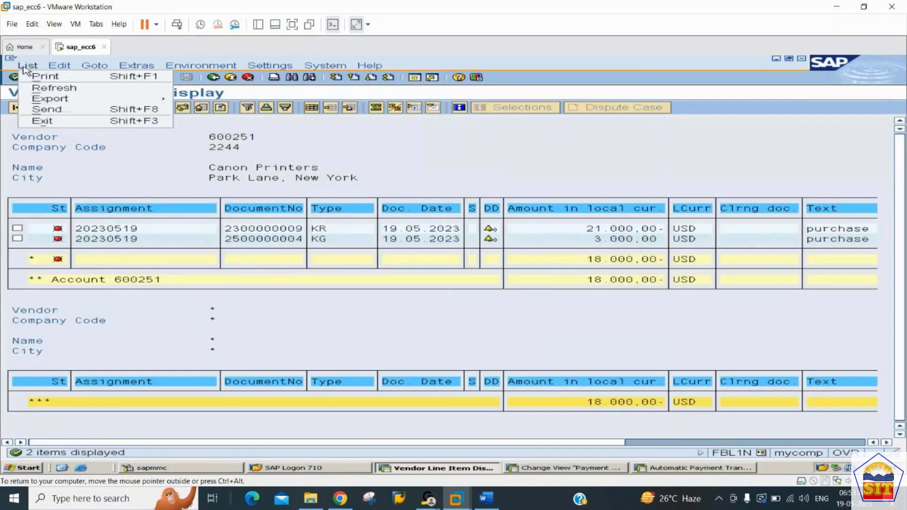
{"action": "left_click", "coordinate": [46, 89]}
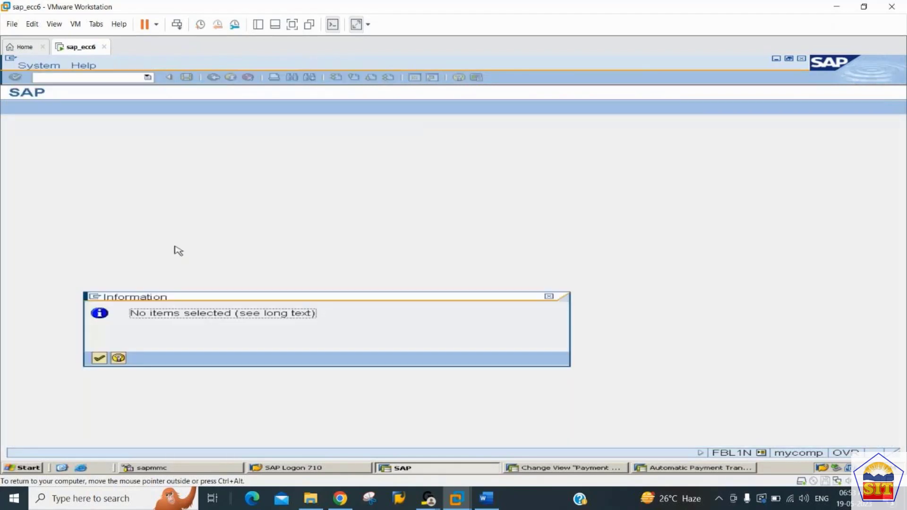
{"action": "key", "text": "Return"}
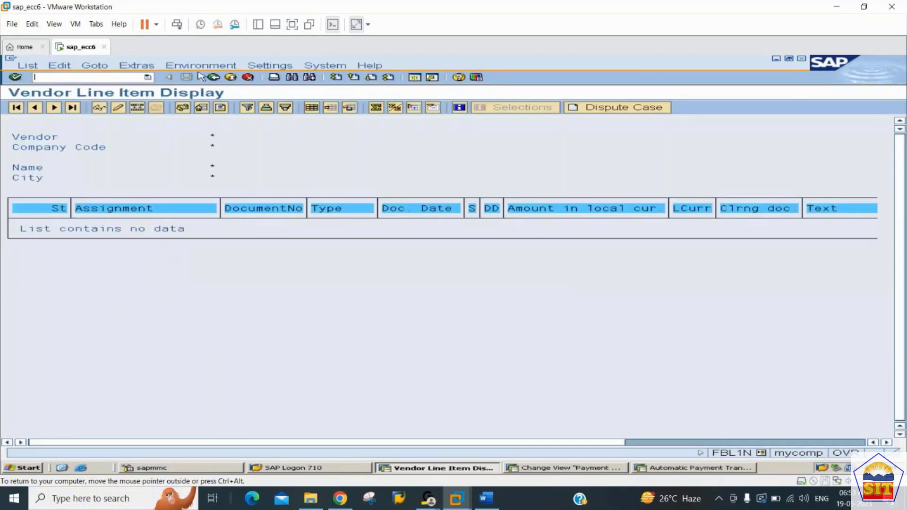
List the vendor's cleared items in company code 2244 with clearing date 19.05.2023.
{"action": "left_click", "coordinate": [215, 79]}
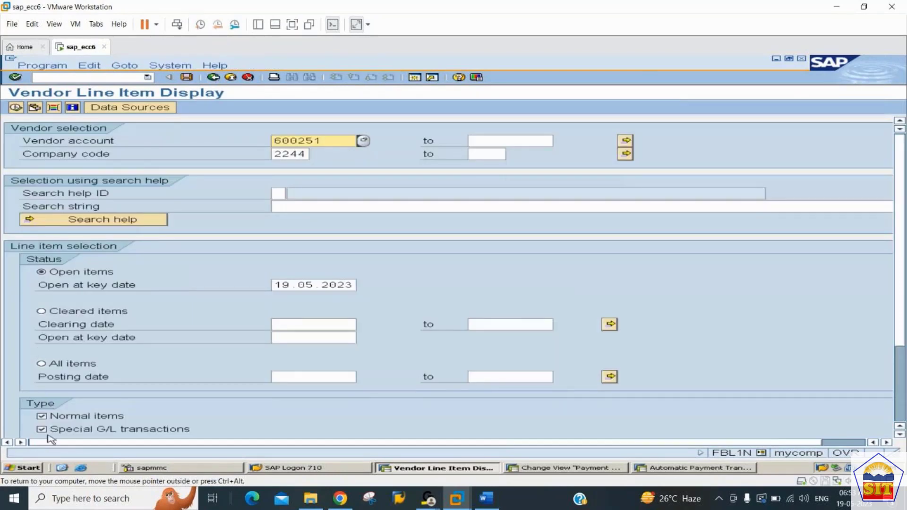
{"action": "left_click", "coordinate": [42, 312]}
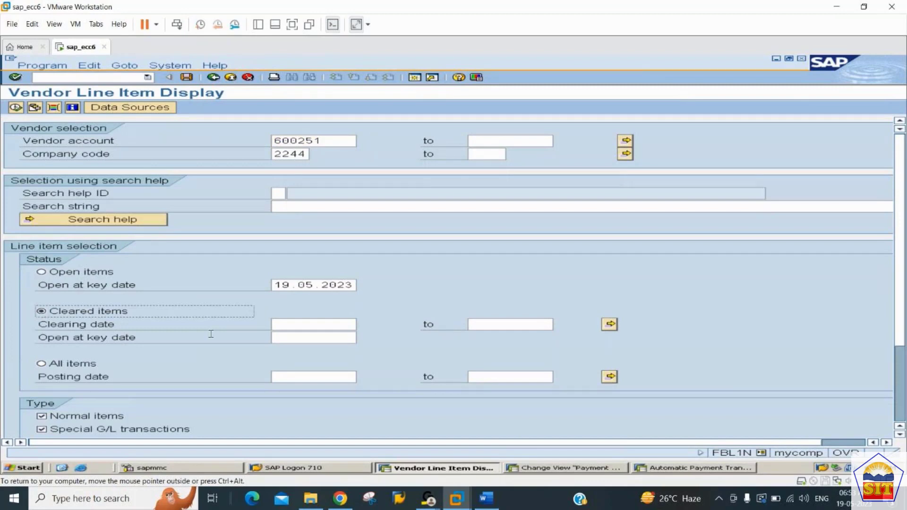
{"action": "left_click", "coordinate": [327, 324]}
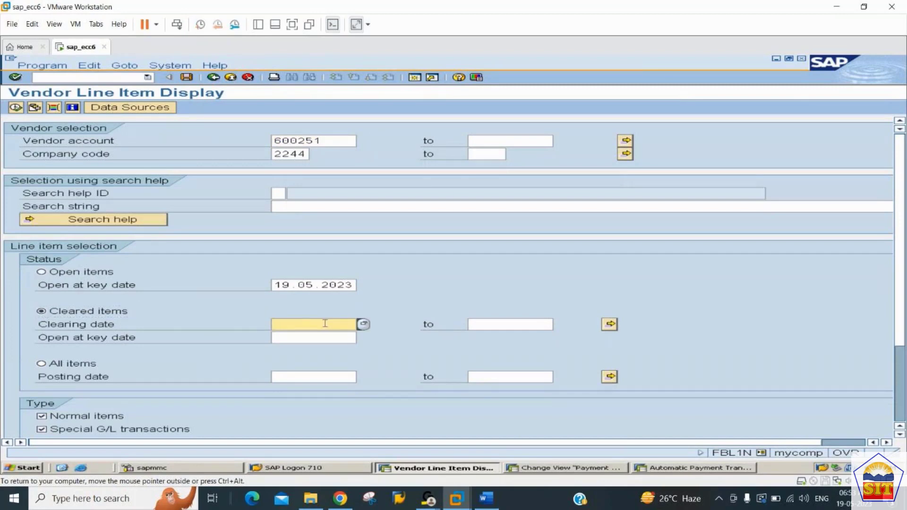
{"action": "key", "text": "Down"}
{"action": "key", "text": "Down"}
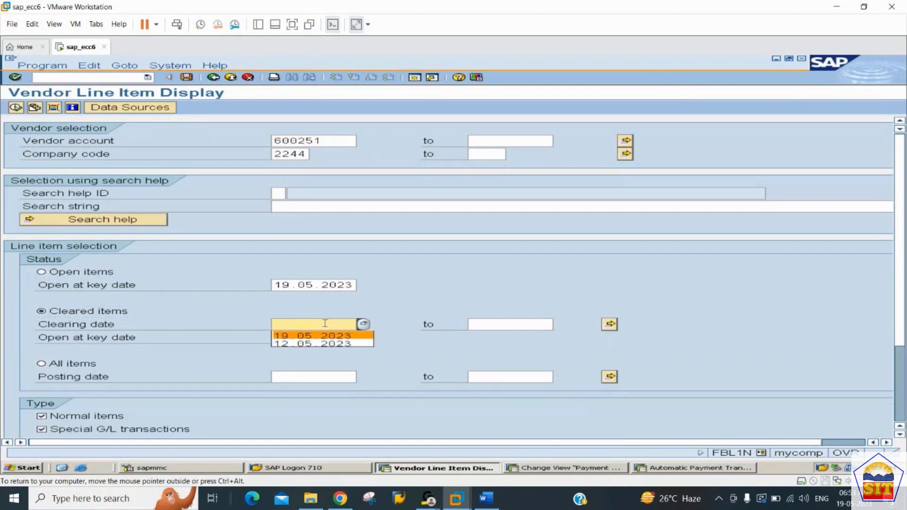
{"action": "key", "text": "Tab"}
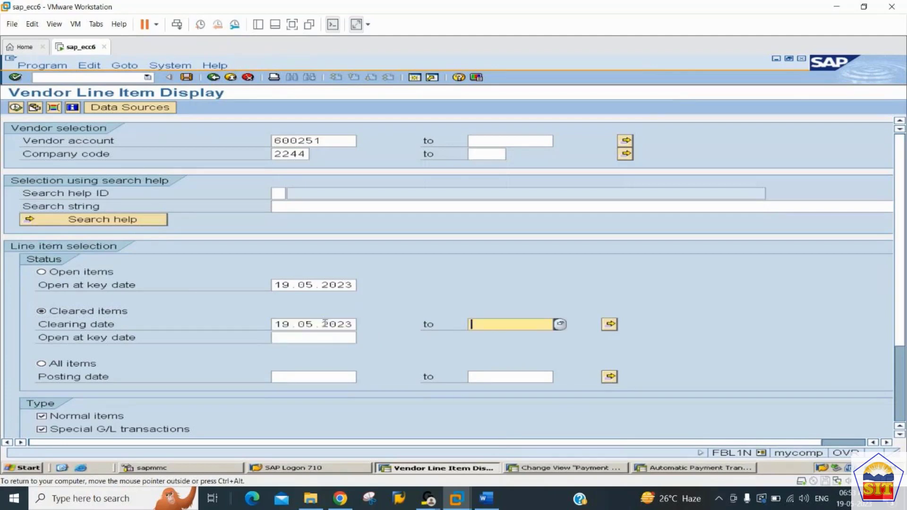
{"action": "left_click", "coordinate": [326, 324]}
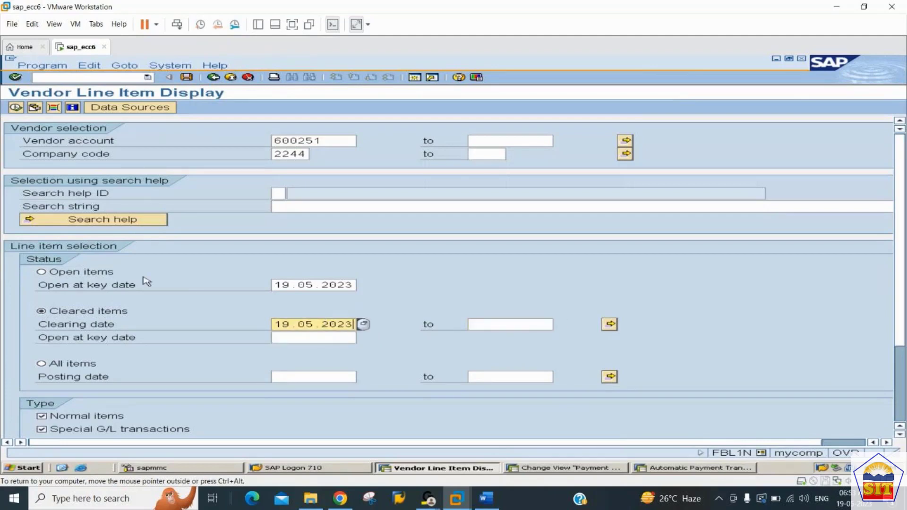
{"action": "left_click", "coordinate": [16, 108]}
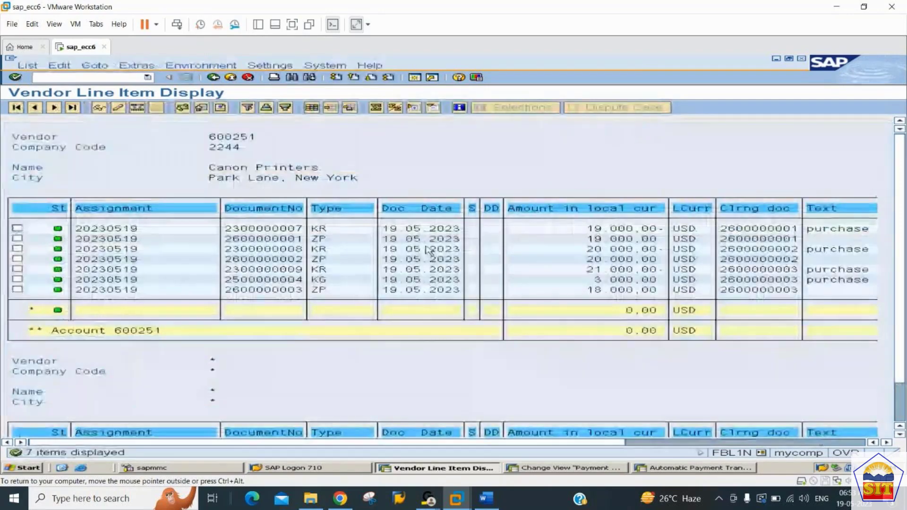
Compare the amounts and clearing documents of the latest KR invoice, KG credit memo and ZP payment lines.
{"action": "left_click", "coordinate": [609, 271]}
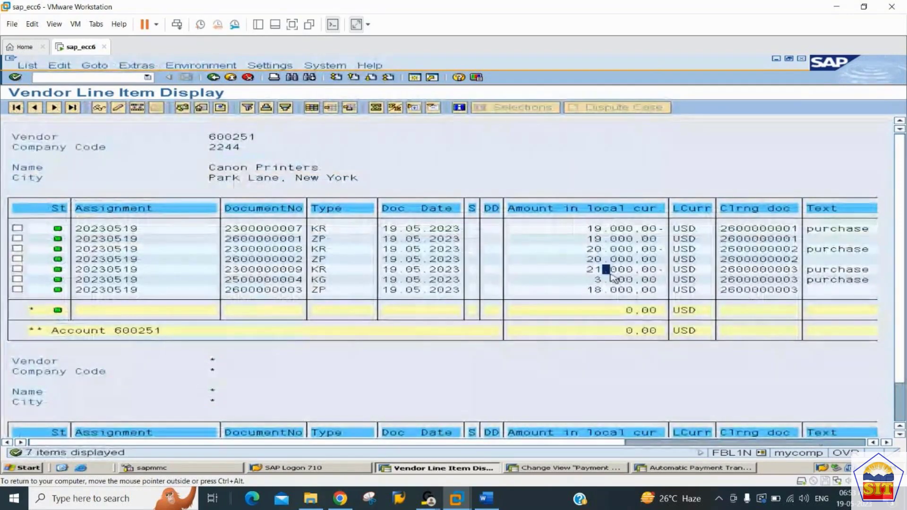
{"action": "left_click", "coordinate": [609, 289]}
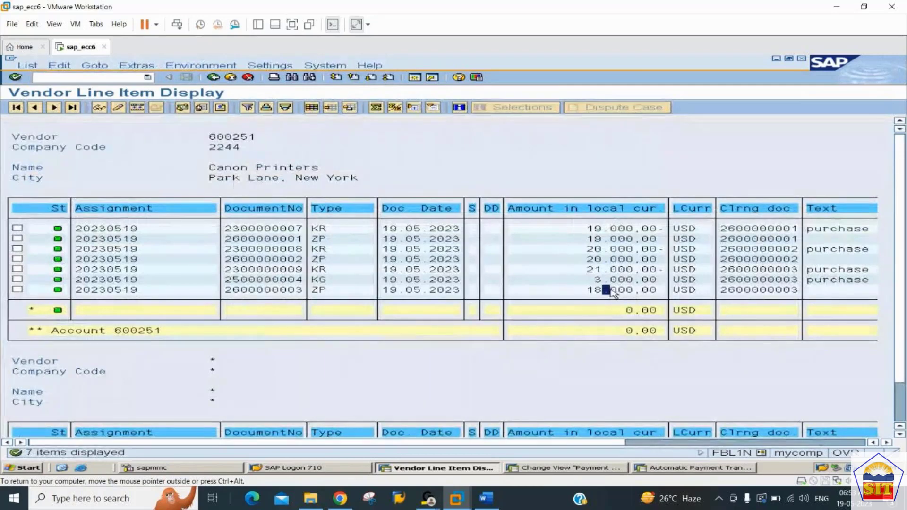
{"action": "left_click", "coordinate": [606, 280]}
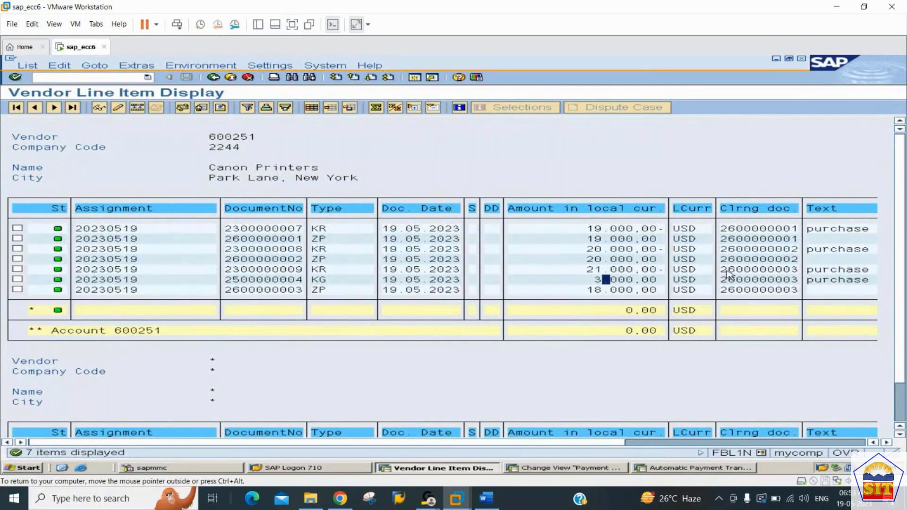
{"action": "left_click", "coordinate": [245, 290]}
{"action": "left_click", "coordinate": [747, 291]}
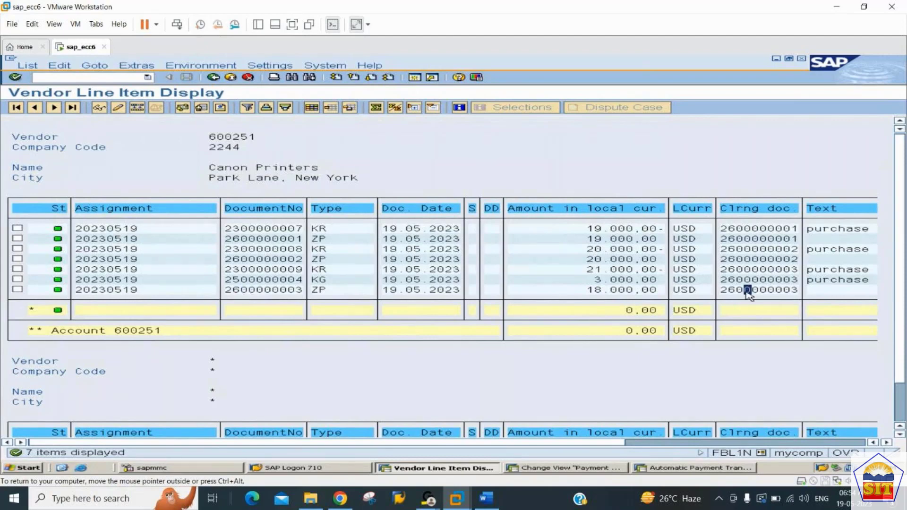
{"action": "left_click", "coordinate": [741, 269]}
{"action": "left_click", "coordinate": [740, 281]}
{"action": "left_click", "coordinate": [736, 279]}
{"action": "left_click", "coordinate": [741, 290]}
Switch to the AP configuration notes in Word at the Purchase Returns (Vendor Credit Memo) section.
{"action": "left_click", "coordinate": [488, 499]}
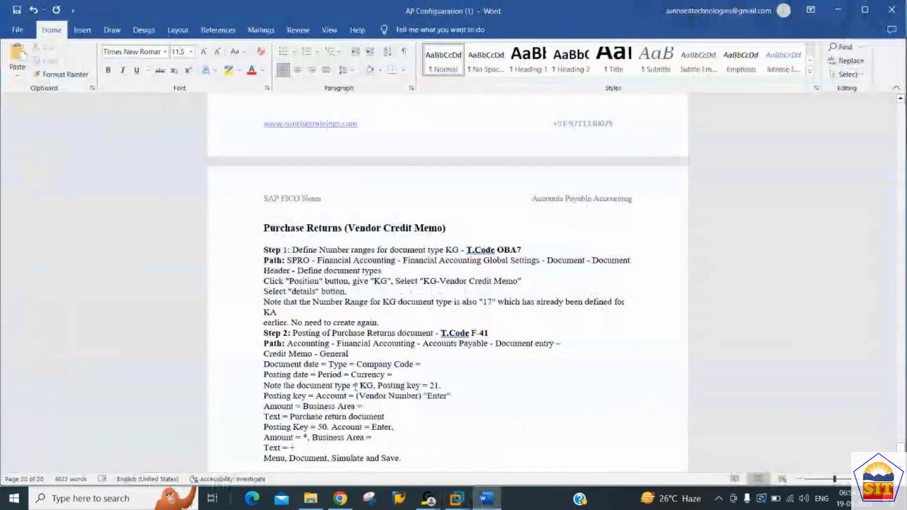